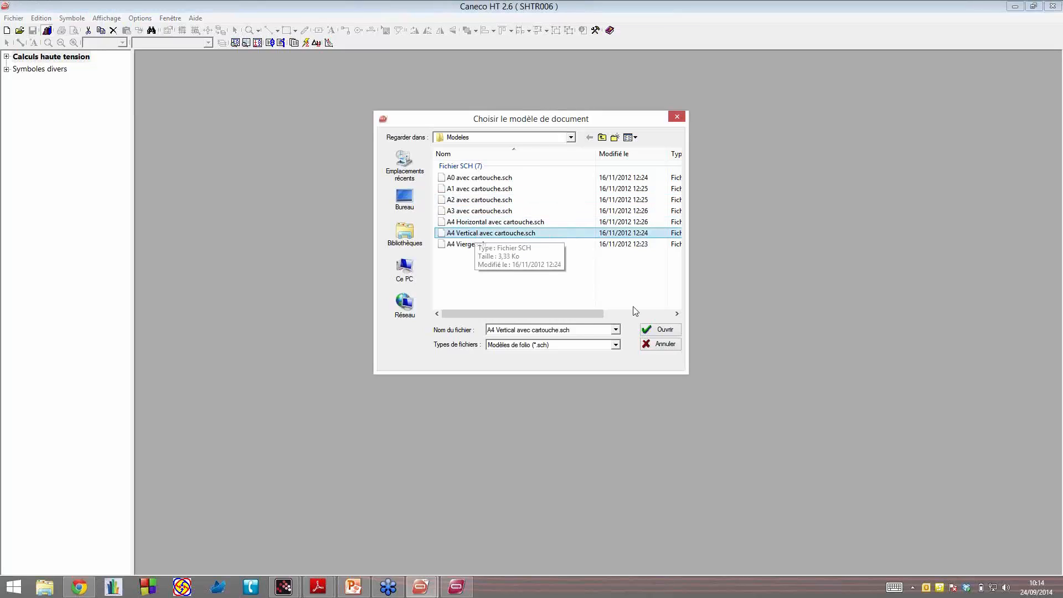
Step: Create a new schematic from the template A4 Vertical avec cartouche.sch
click(665, 330)
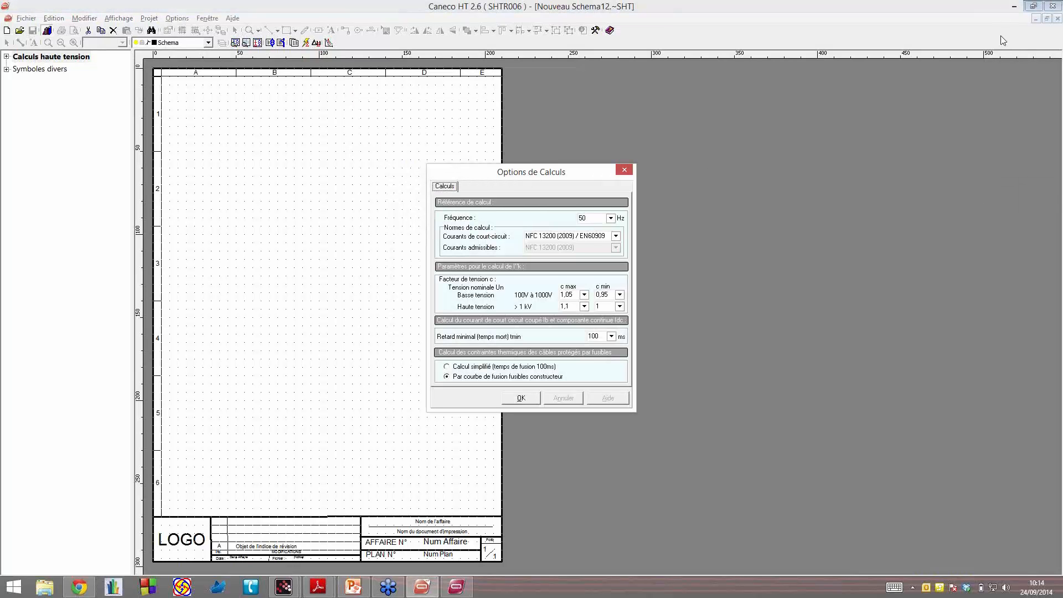
click(914, 18)
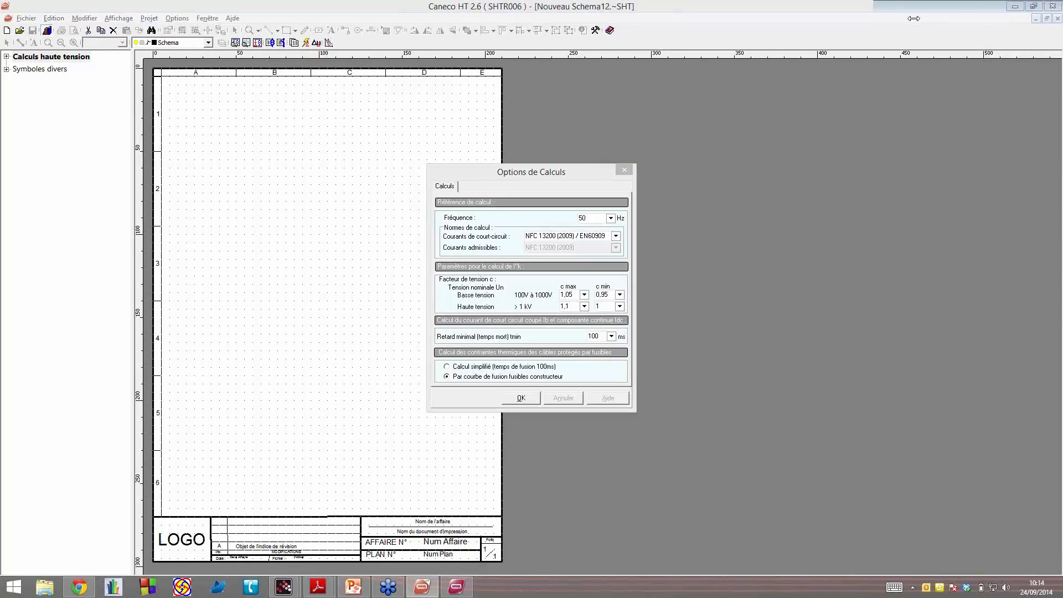
click(909, 25)
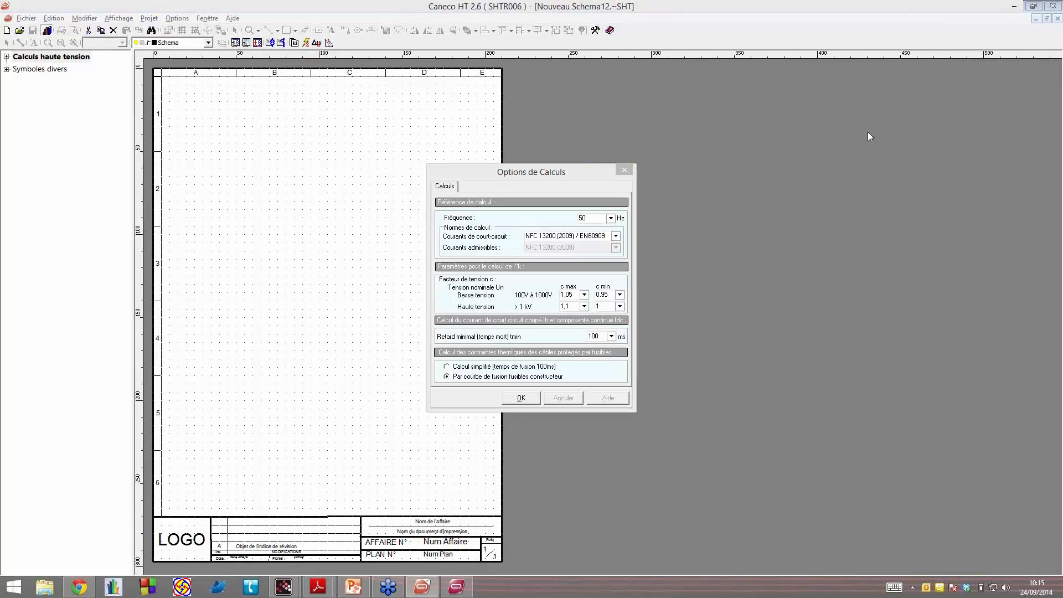
click(538, 174)
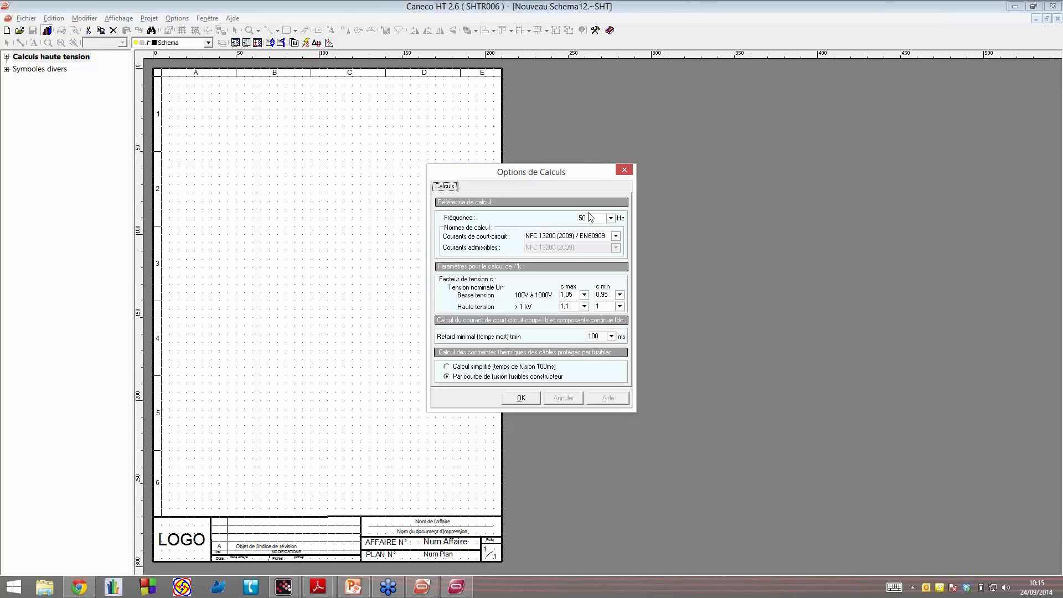
Step: Try IEC 60909 as the short-circuit current standard and IEC 60502 as the admissible current standard
click(616, 236)
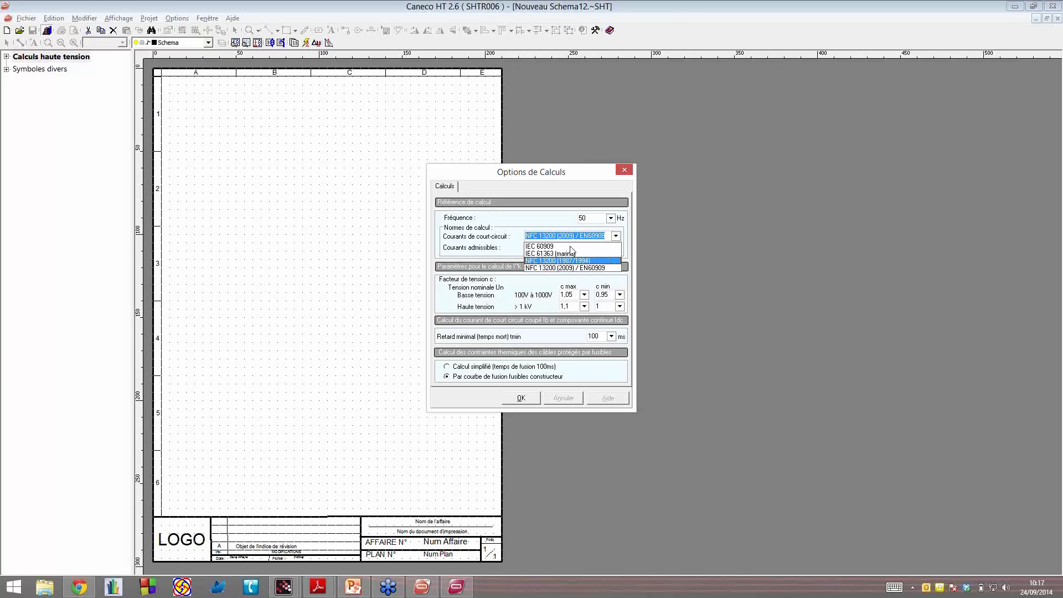
click(572, 248)
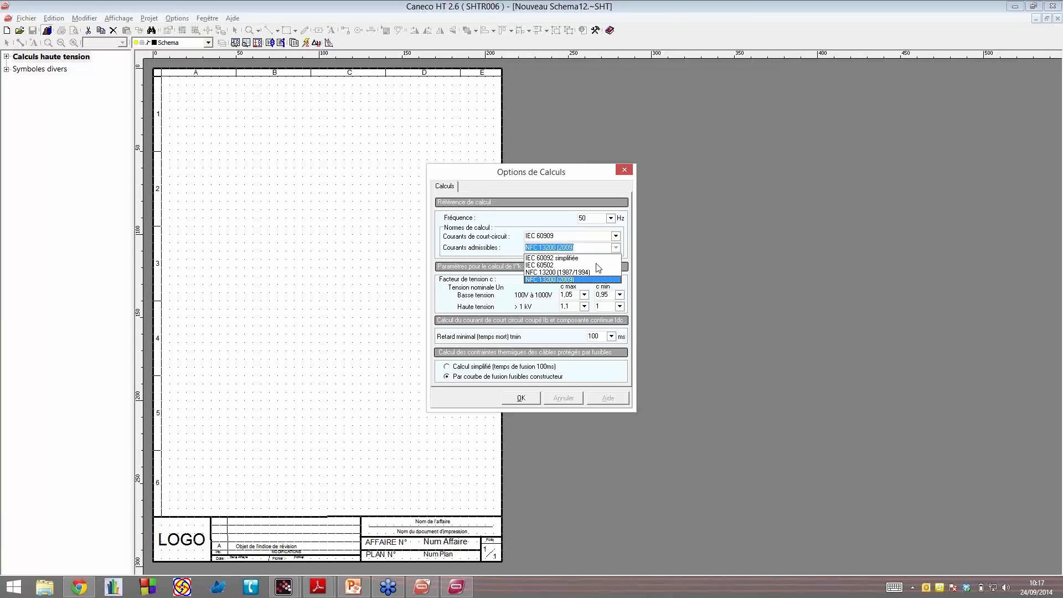
click(602, 265)
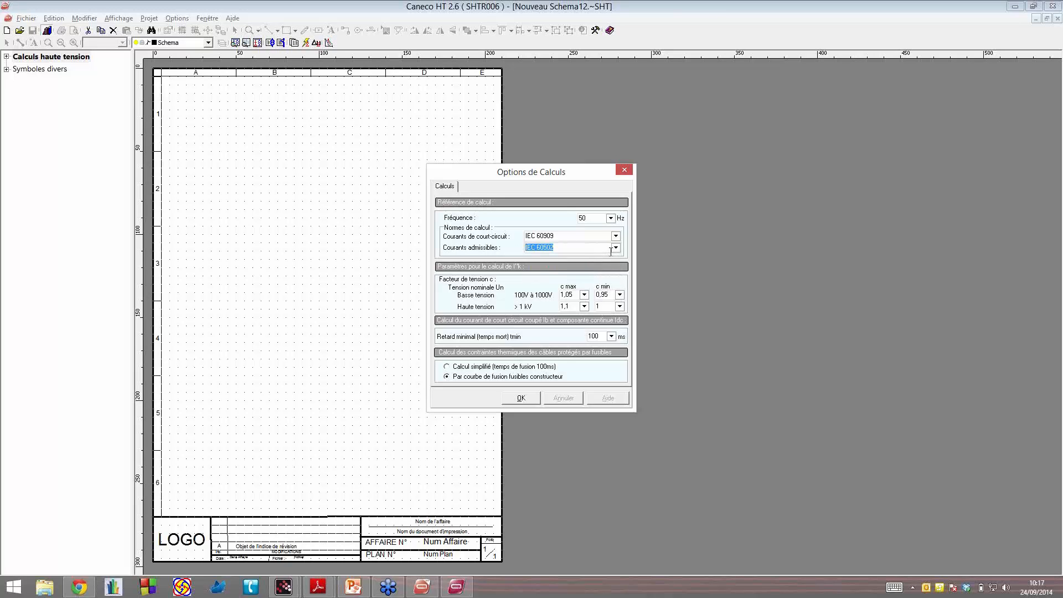
click(614, 248)
click(616, 264)
Step: Set the short-circuit current standard to NFC 13200 (2009) / EN60909 and accept the calculation options
click(618, 236)
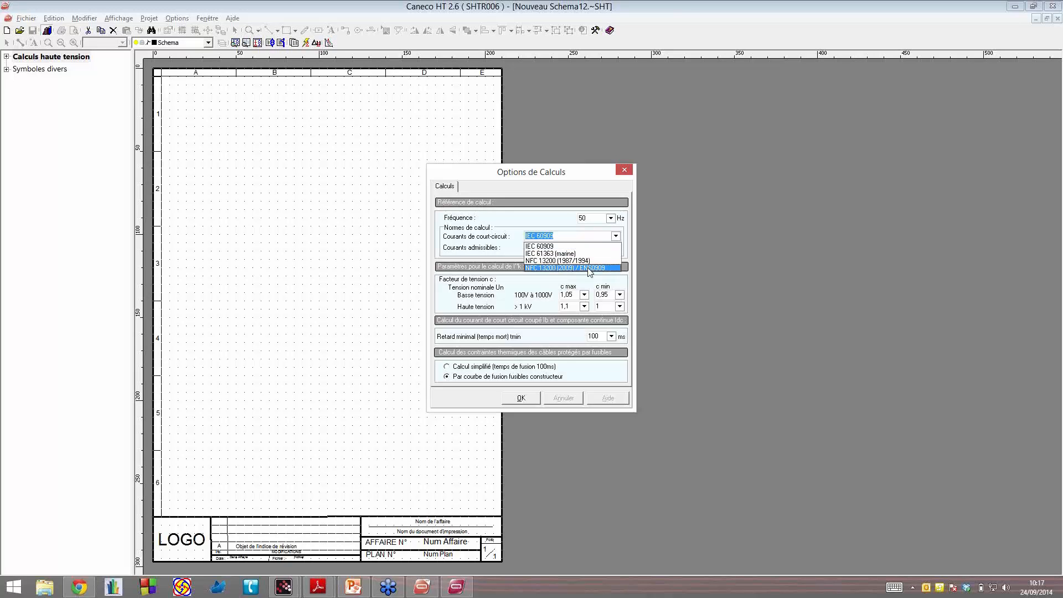
click(569, 268)
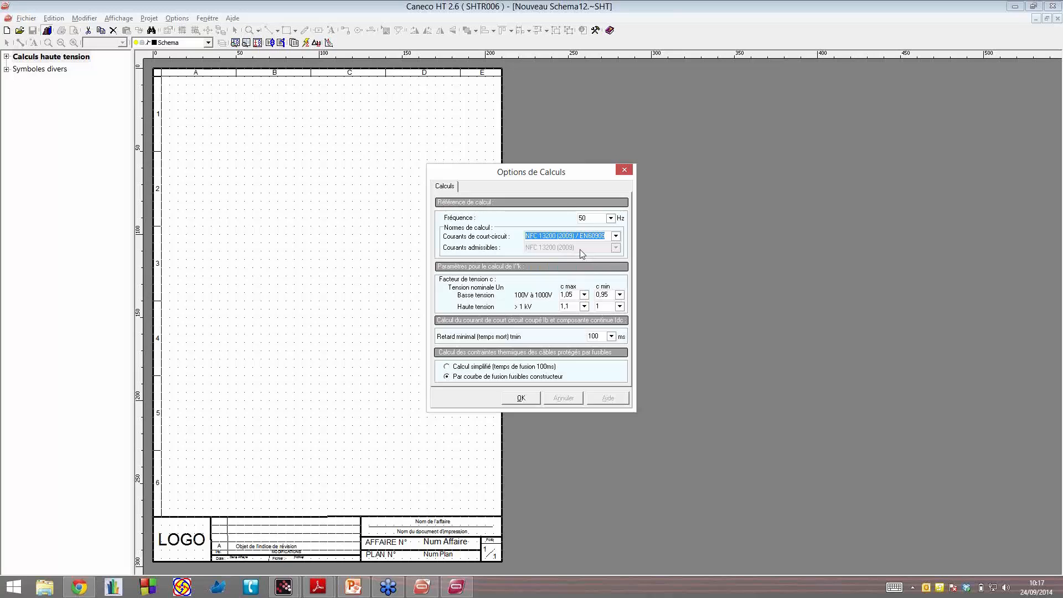
click(536, 239)
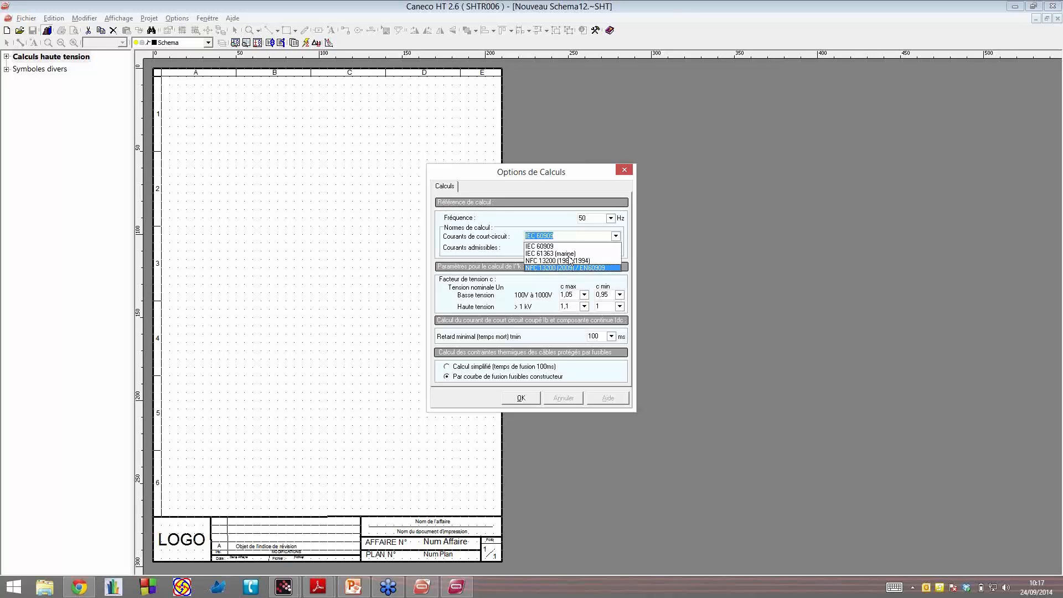
click(571, 268)
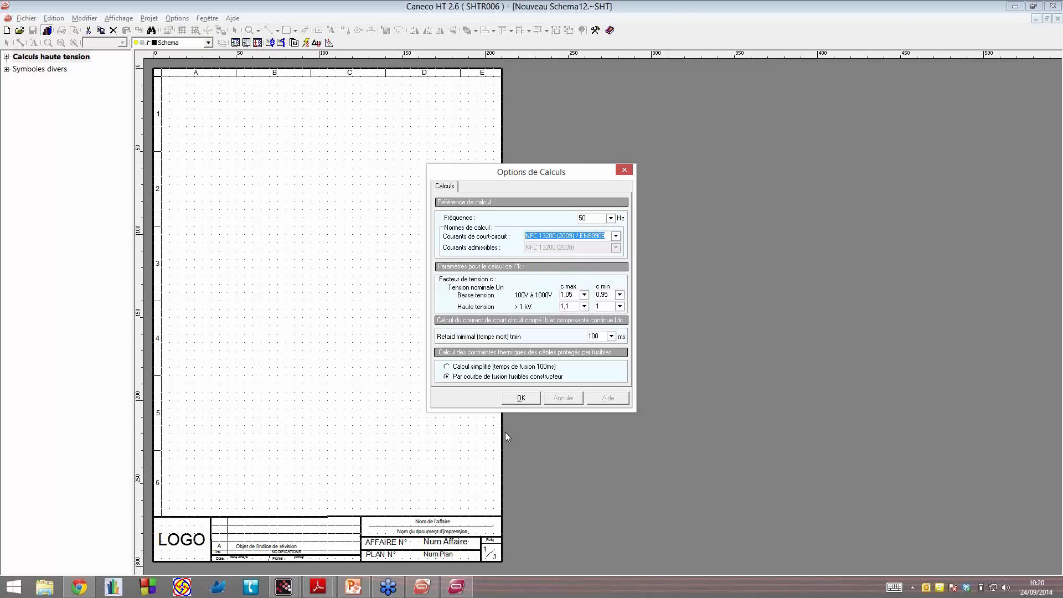
click(1056, 22)
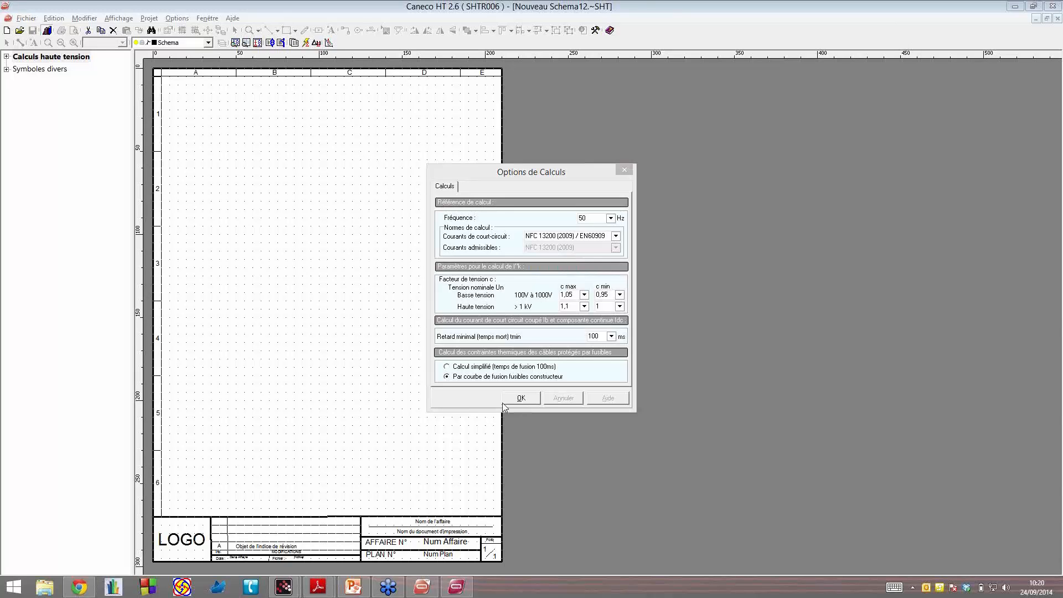
click(520, 398)
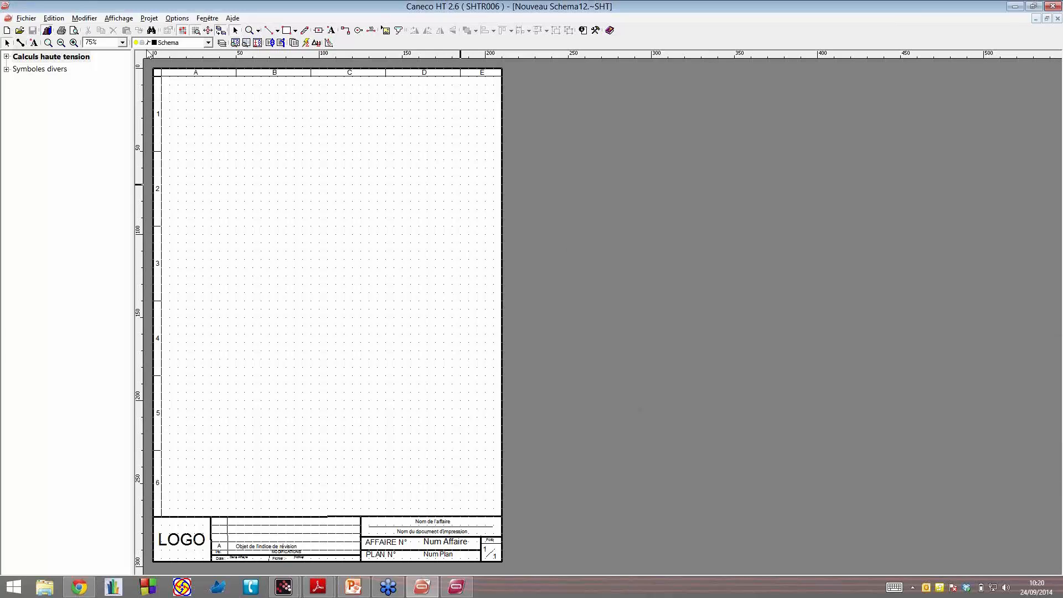
Step: Review the general, client, study and print settings in the project information, and close it
click(150, 19)
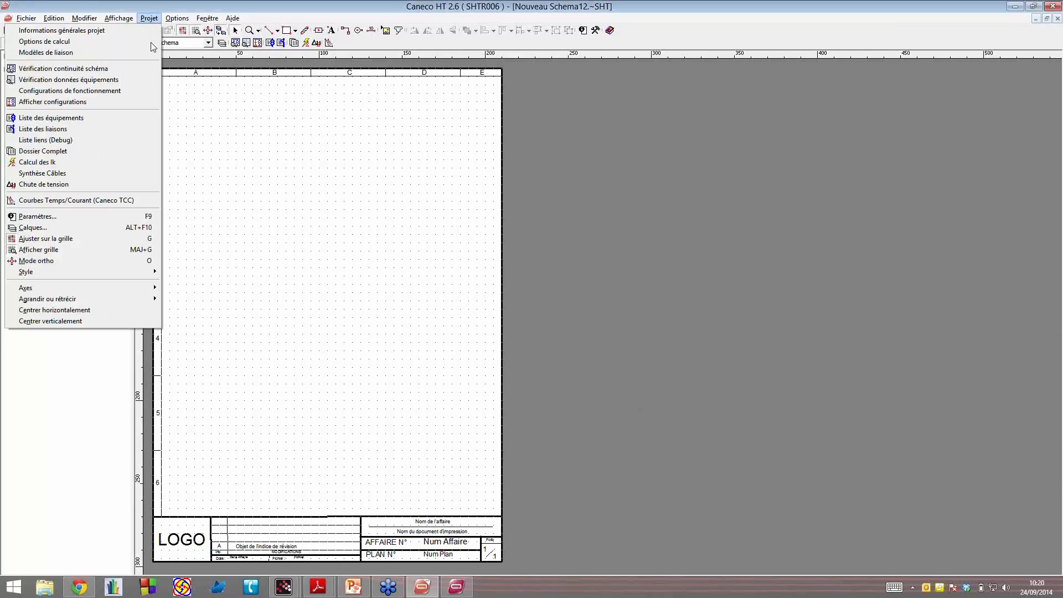
click(145, 38)
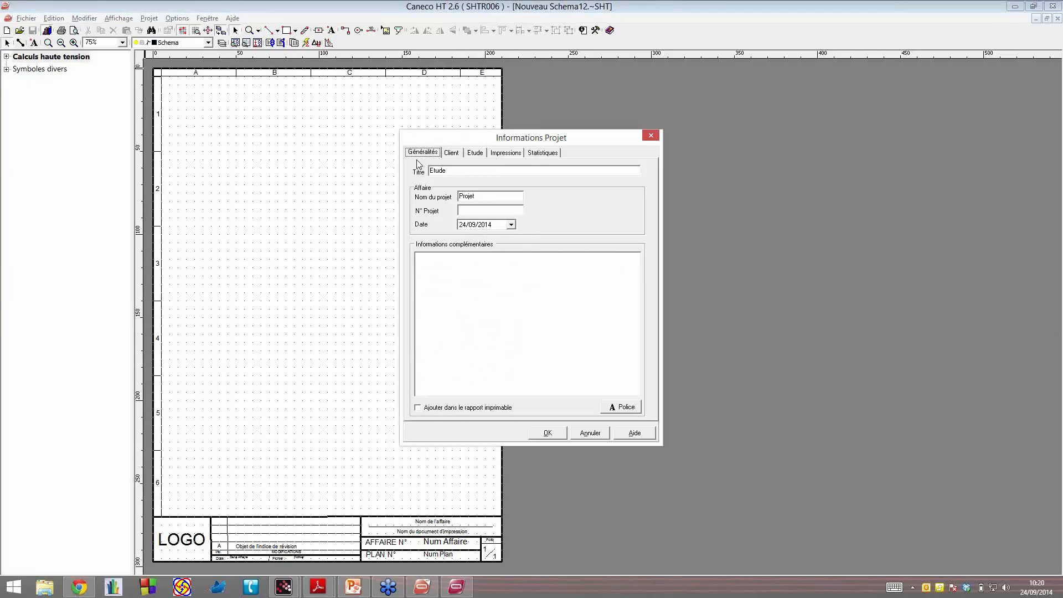
click(452, 154)
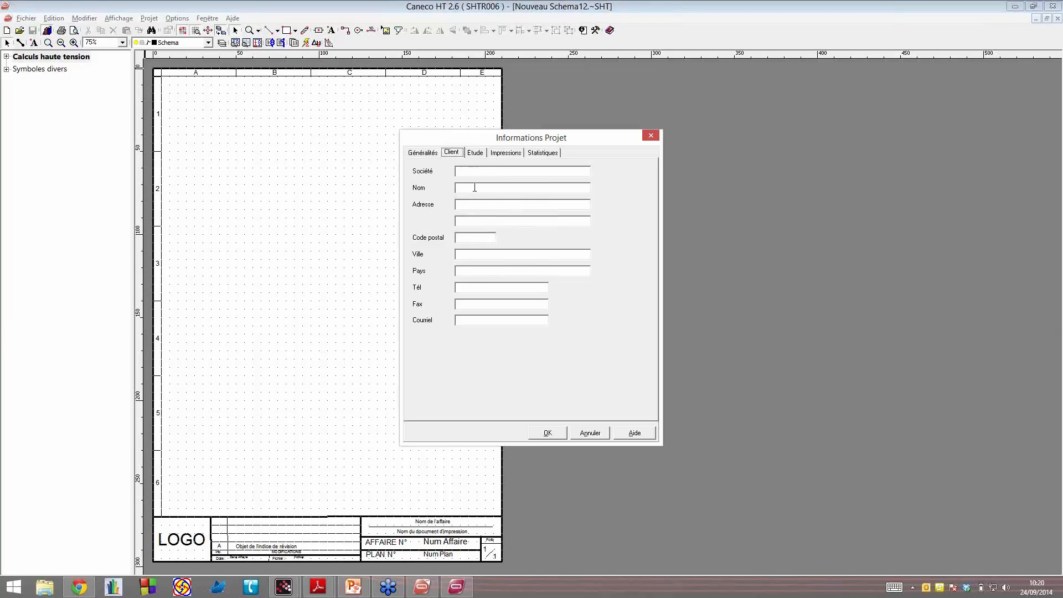
click(474, 153)
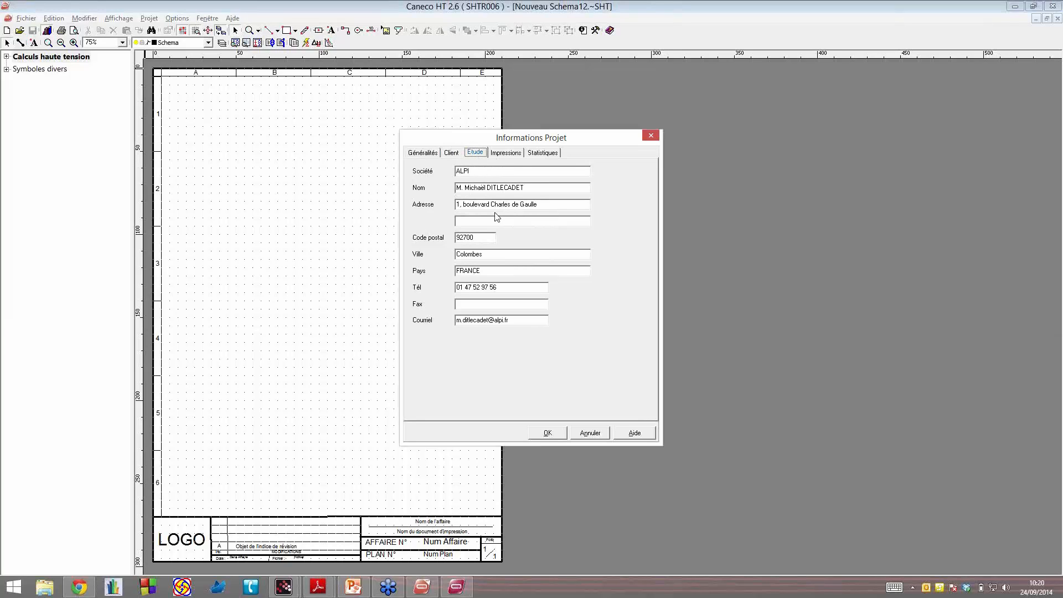
click(506, 153)
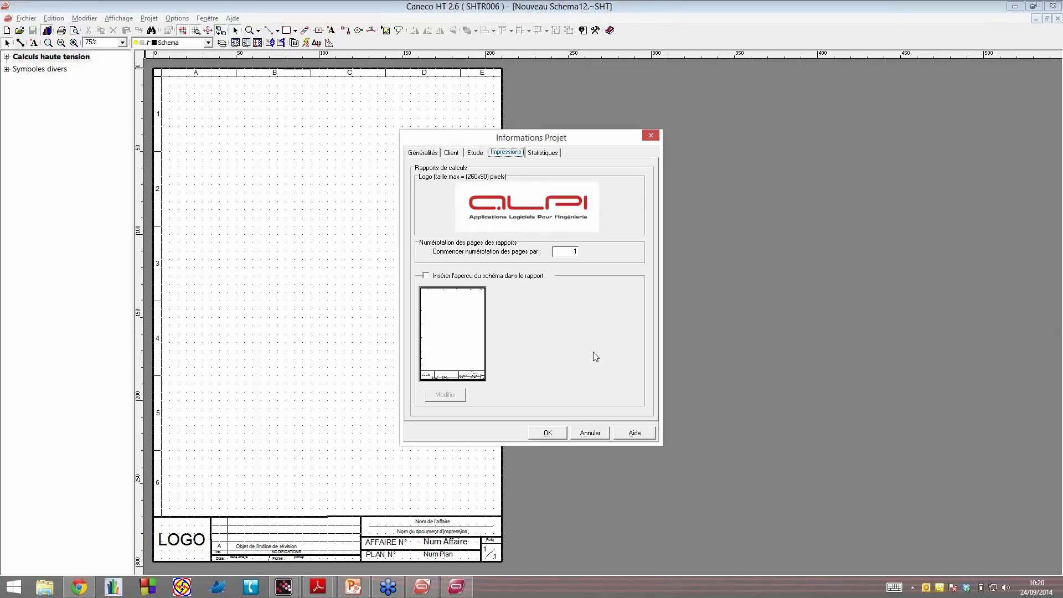
click(557, 437)
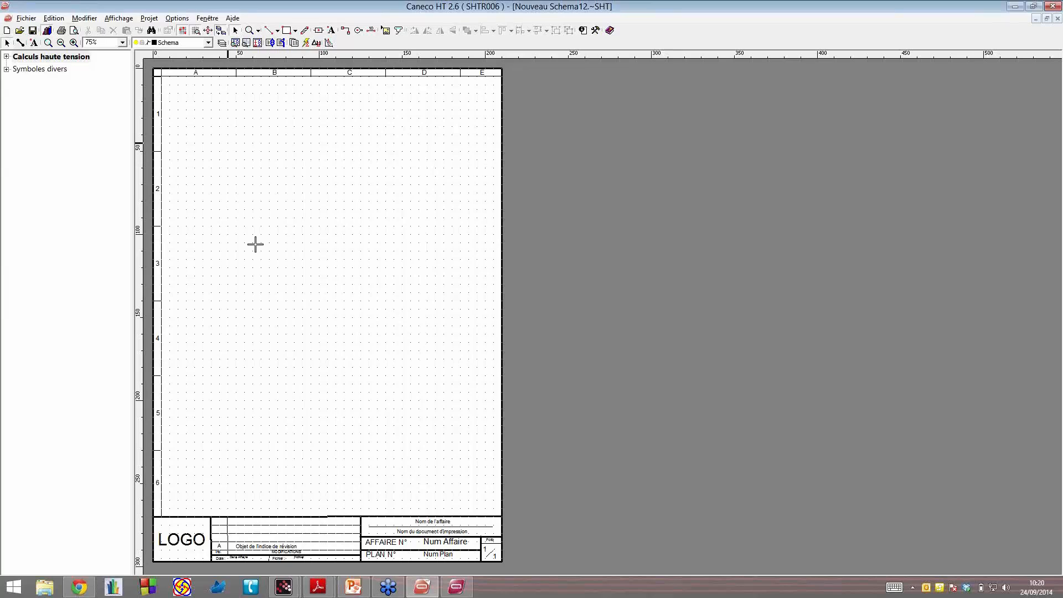
Step: Expand the Calculs haute tension library and examine its source, earthing, switchboard, protection and transformer symbols
scroll(265, 216, up, 1)
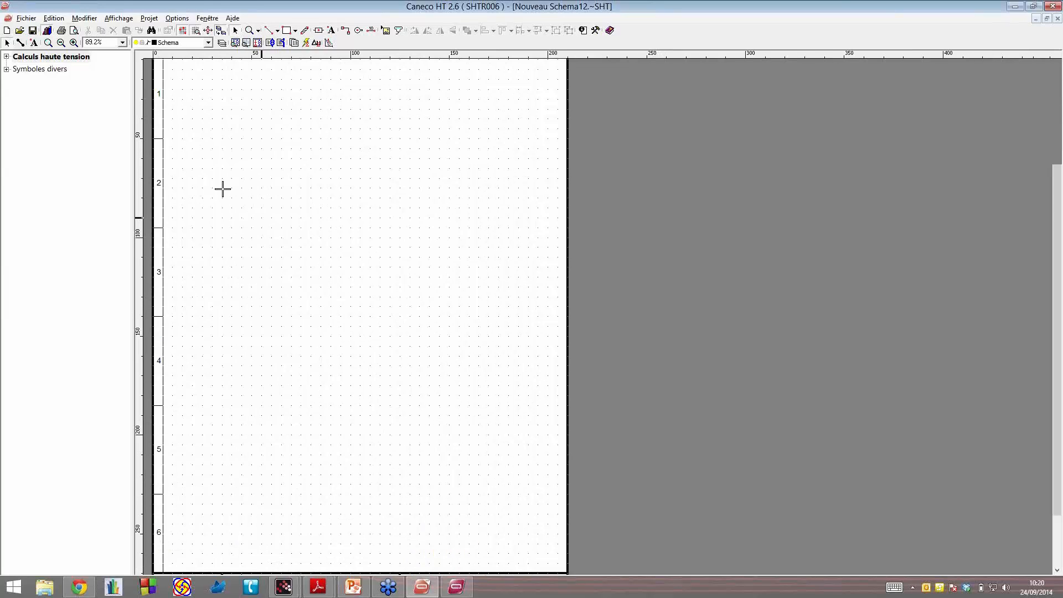
scroll(314, 162, down, 1)
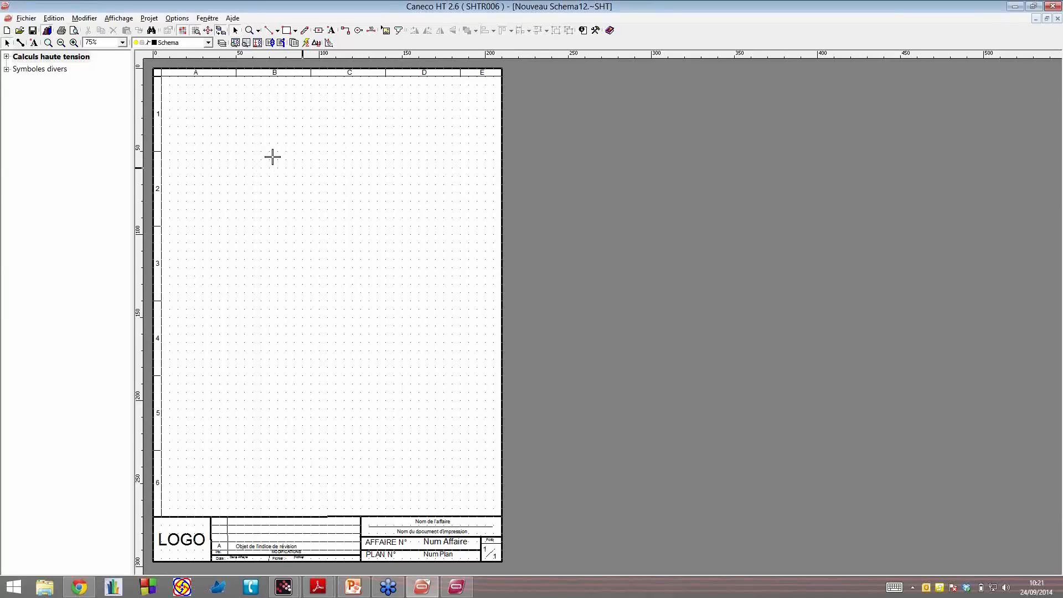
click(6, 57)
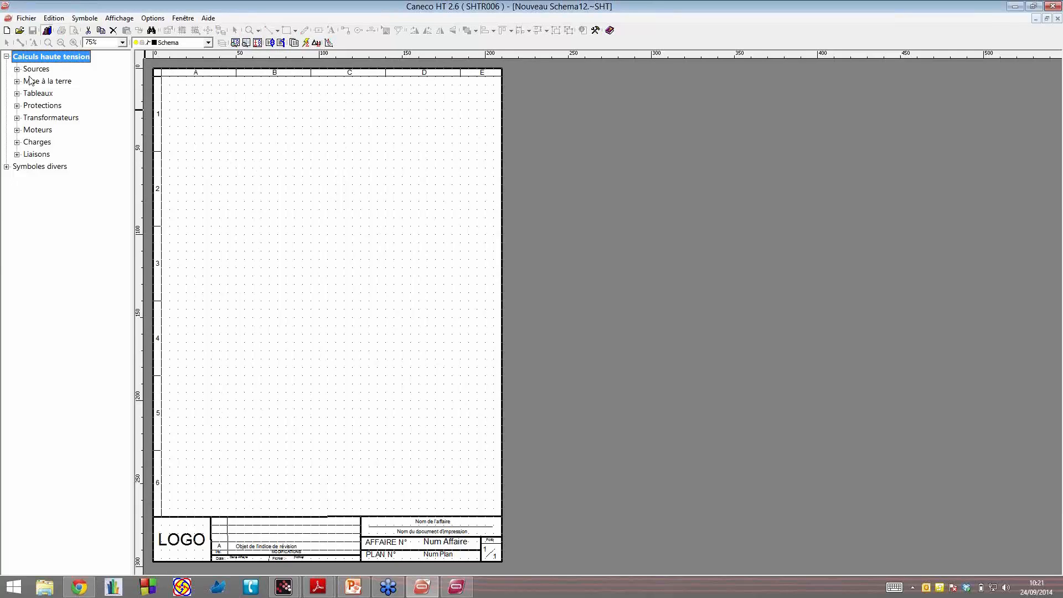
double_click(35, 69)
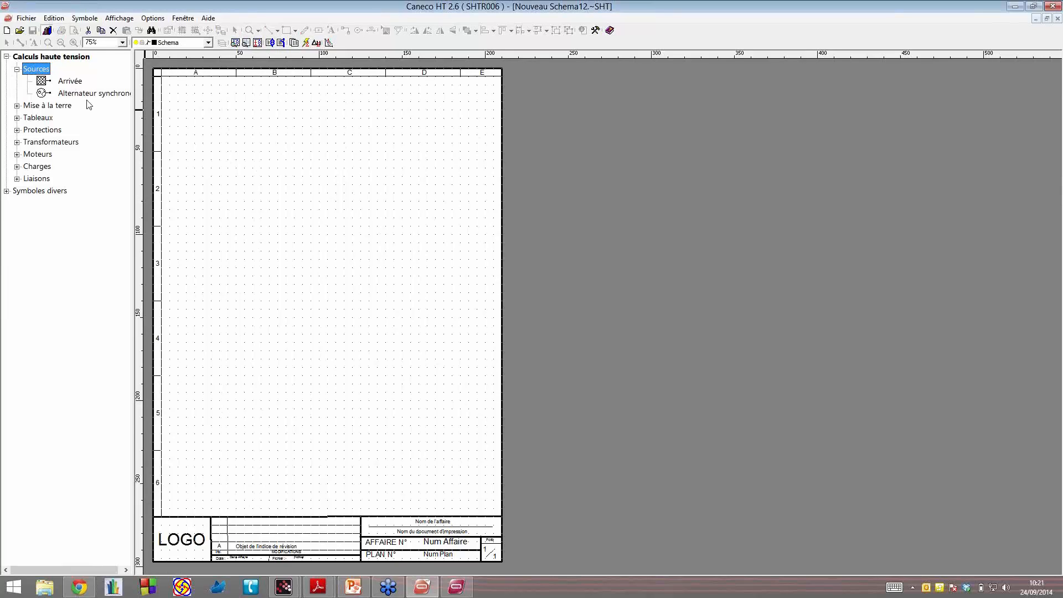
click(18, 106)
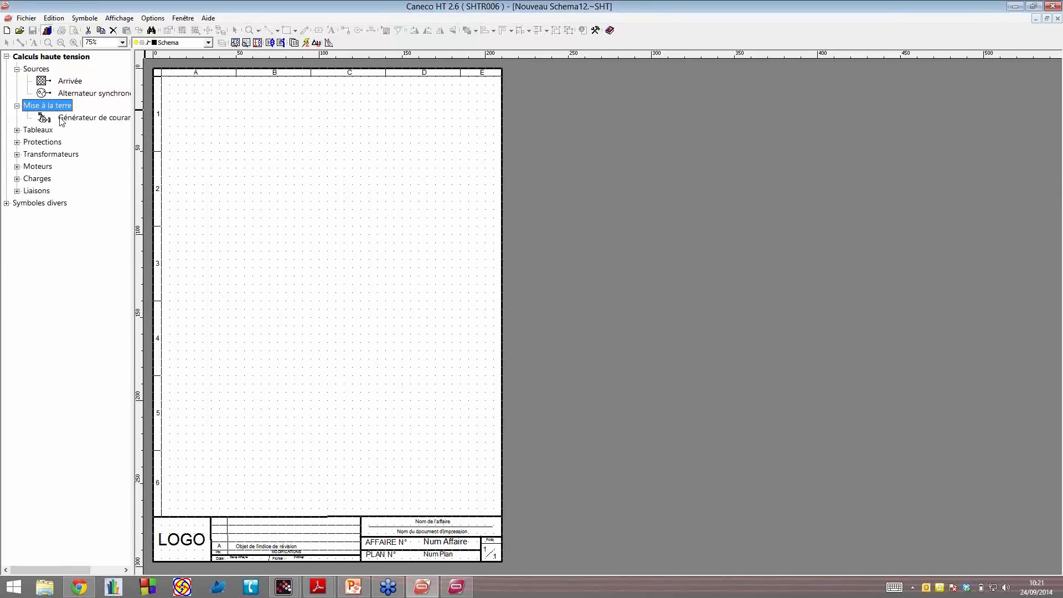
click(32, 133)
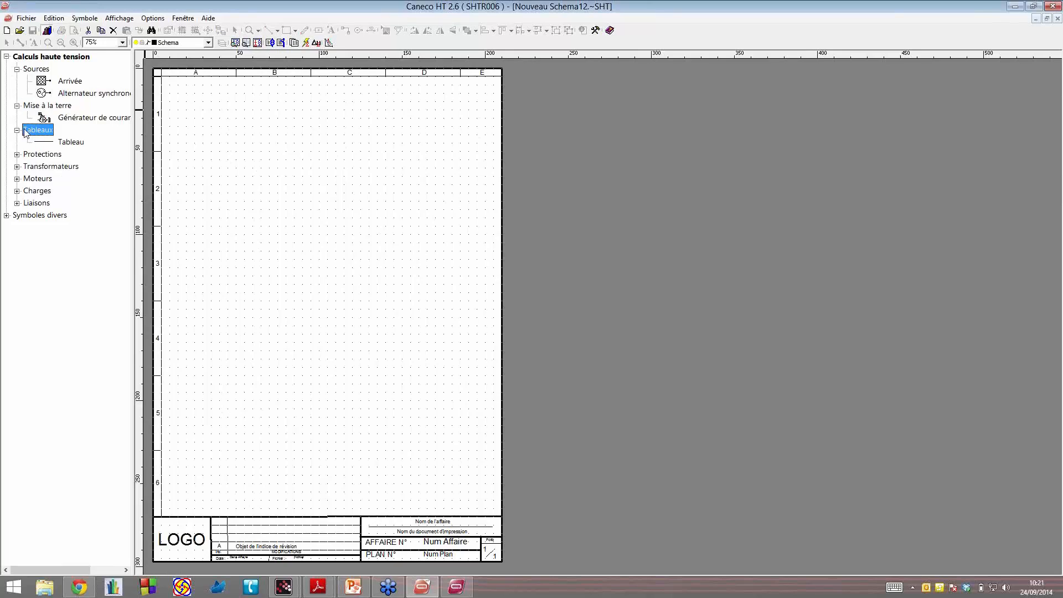
click(43, 154)
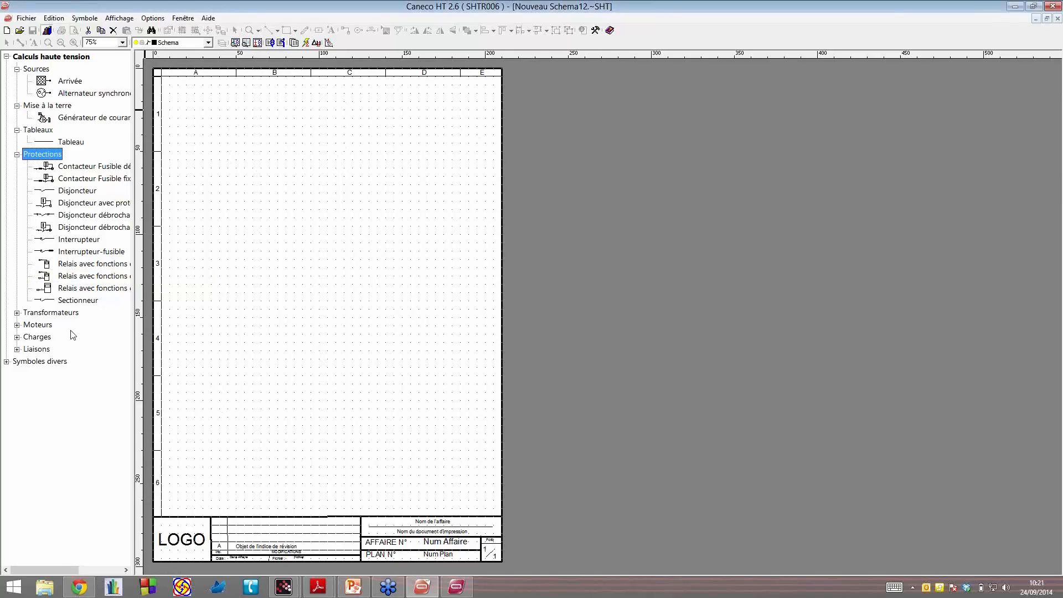
double_click(33, 313)
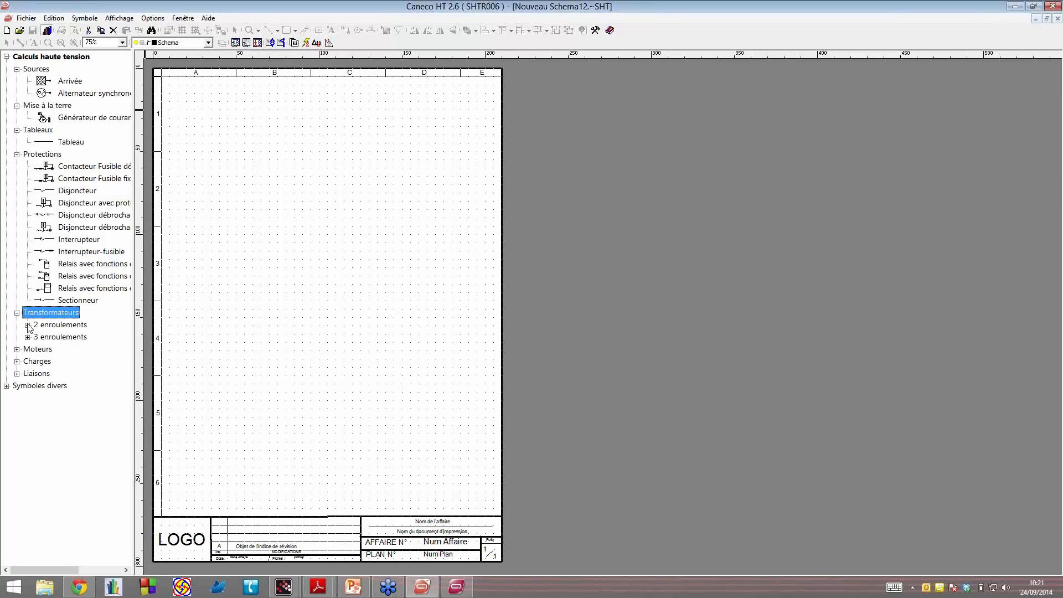
double_click(31, 325)
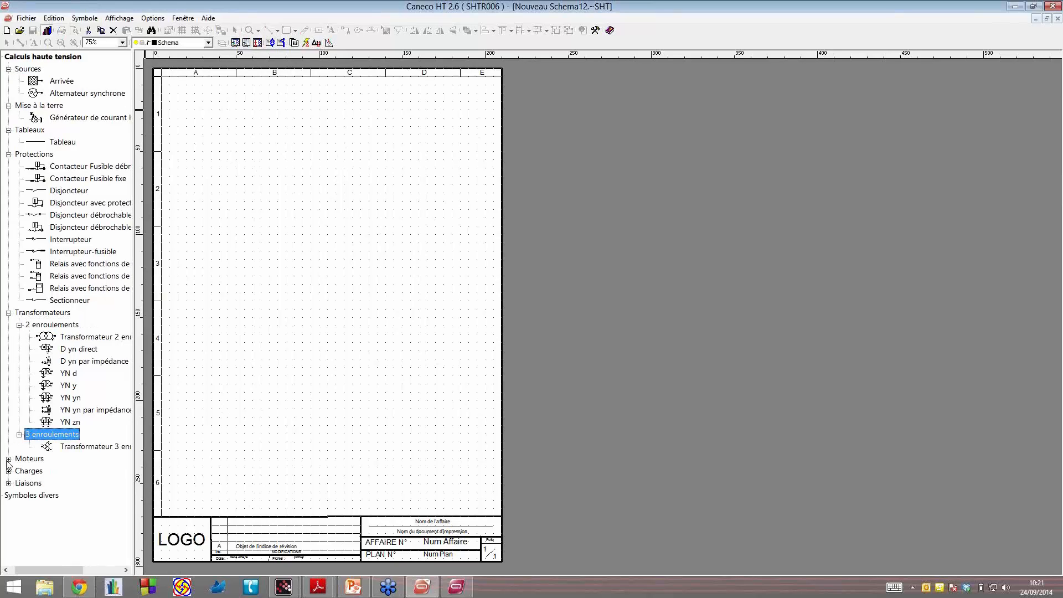
Step: Expand and examine the Moteurs, Charges and Liaisons symbol groups of the high-voltage library
click(8, 459)
double_click(29, 459)
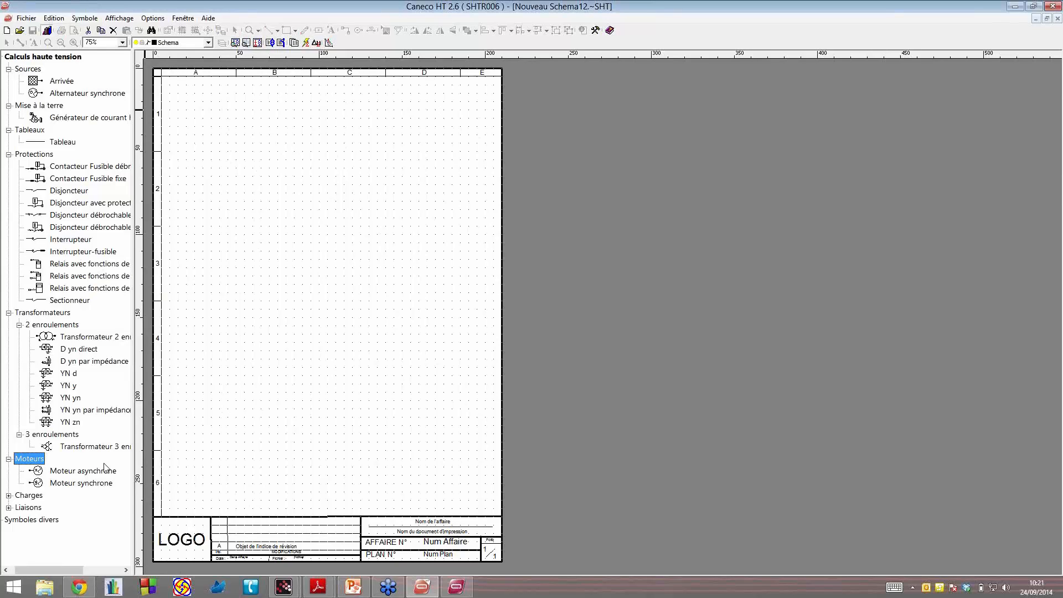
double_click(29, 495)
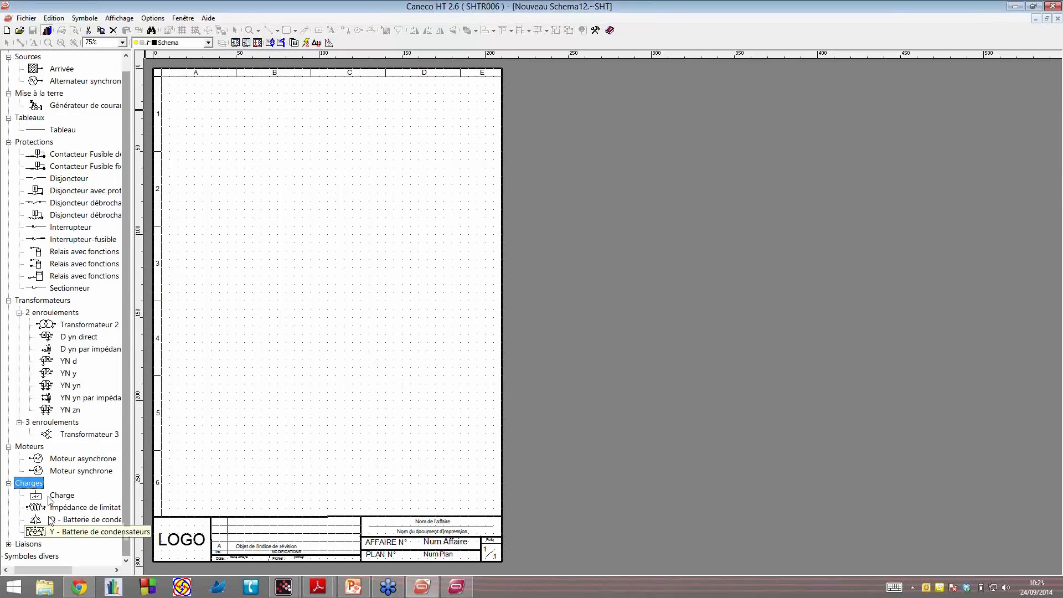
click(50, 529)
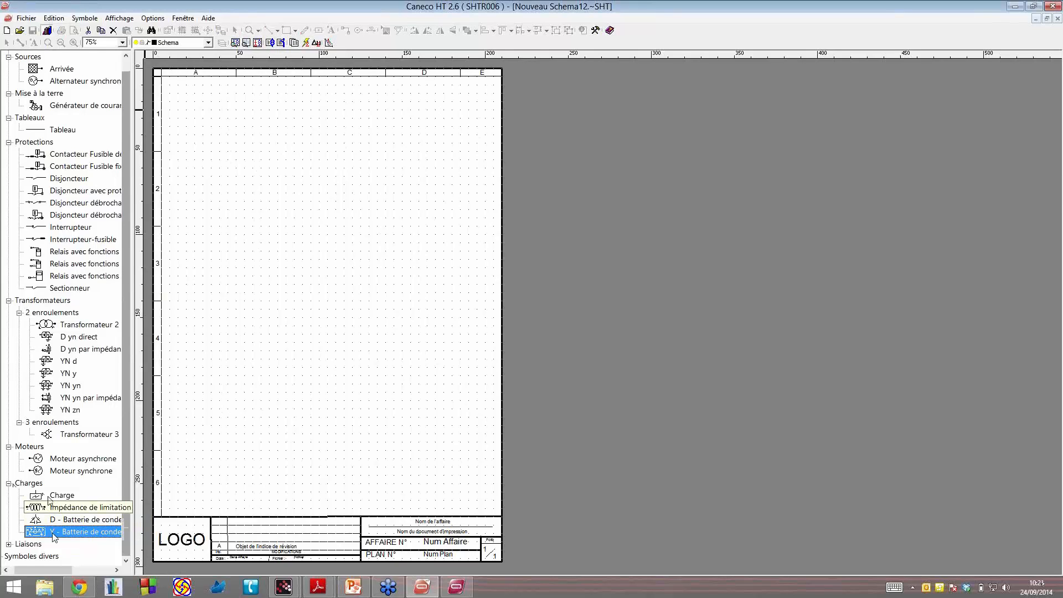
double_click(22, 545)
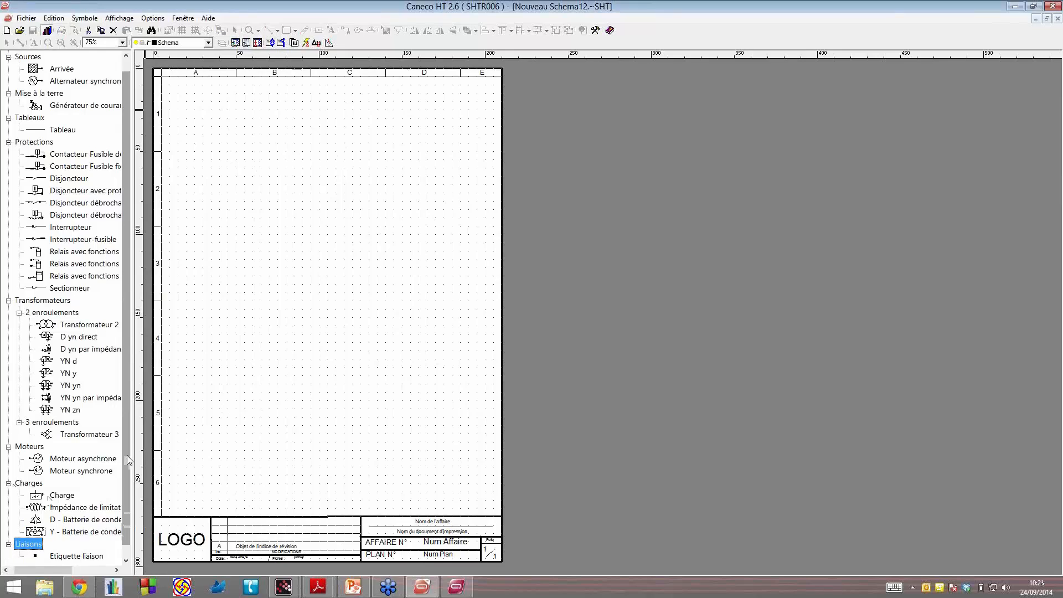
click(76, 530)
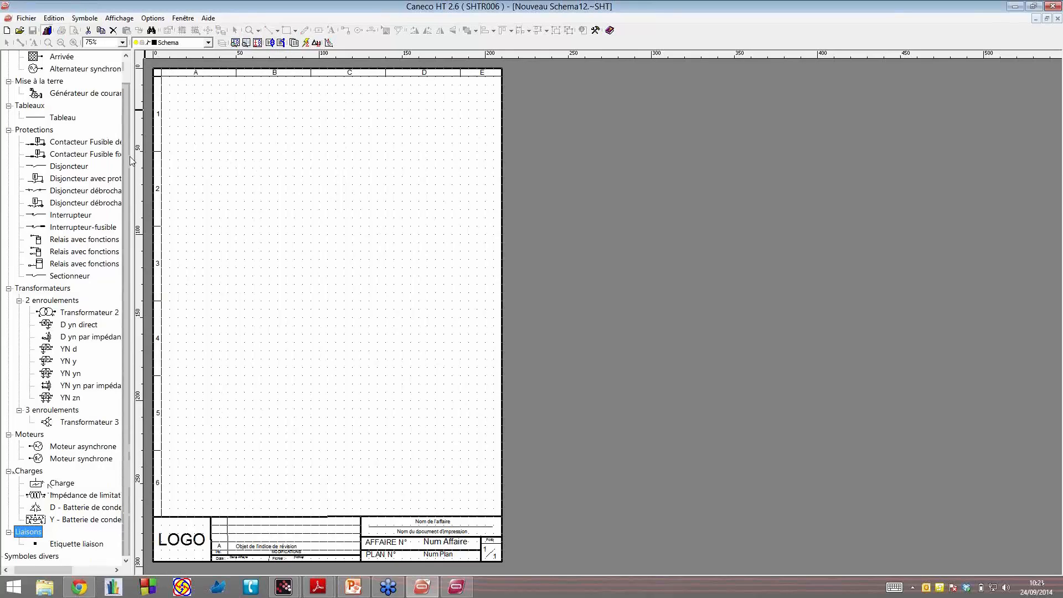
scroll(124, 117, up, 1)
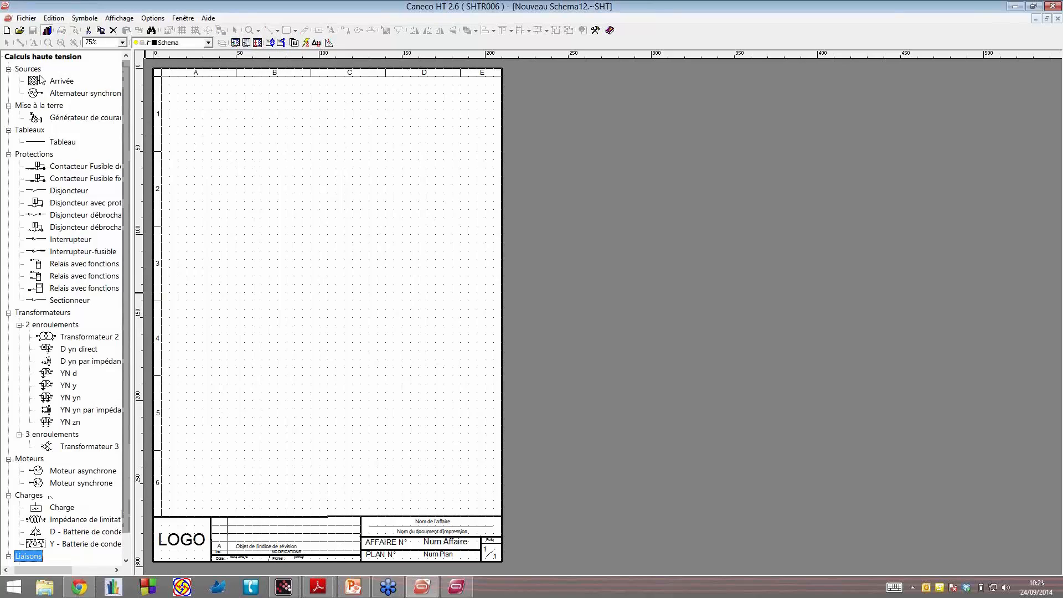
drag(39, 83, 302, 110)
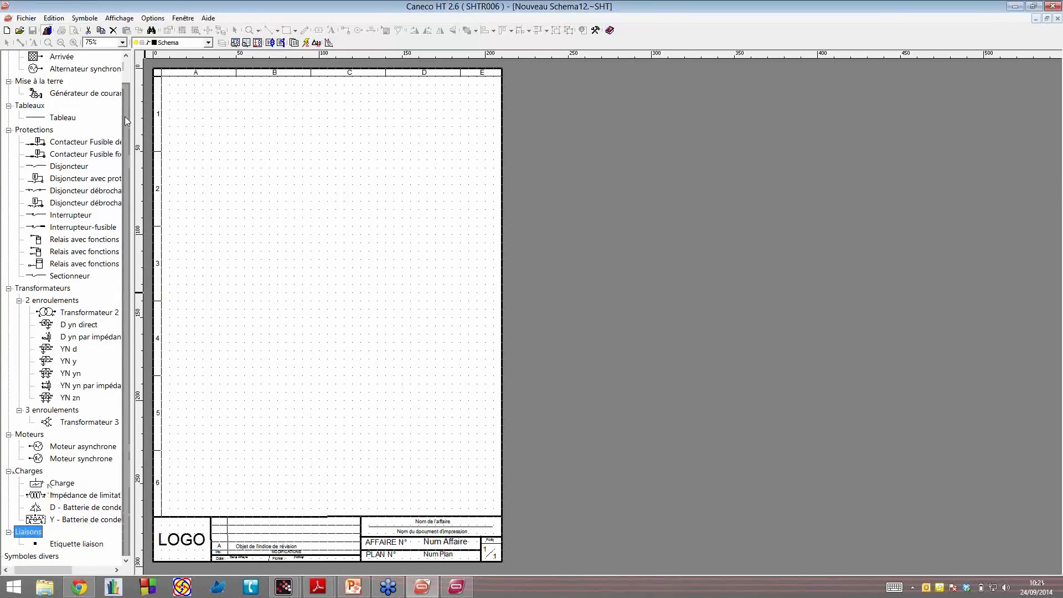
Step: Place an Arrivée source near the top of the sheet and set its nominal voltage to 20 kV
click(346, 133)
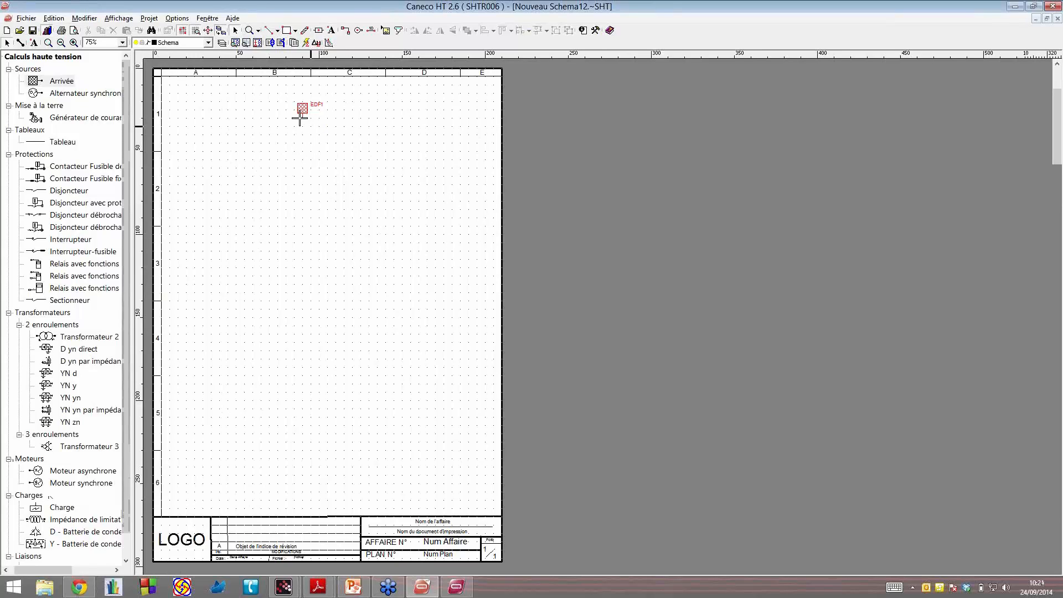
scroll(314, 123, up, 3)
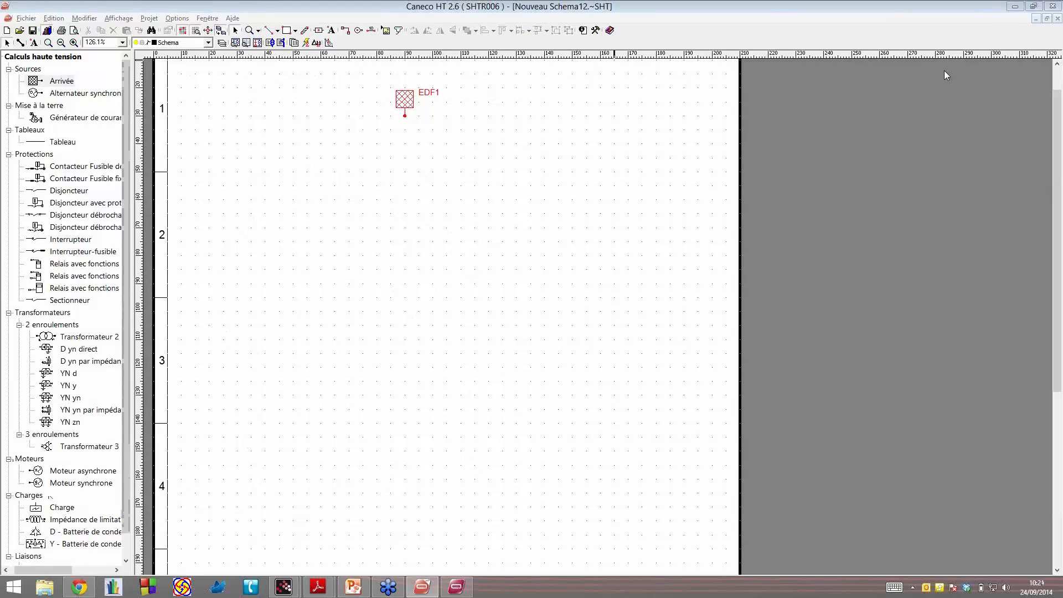
double_click(405, 102)
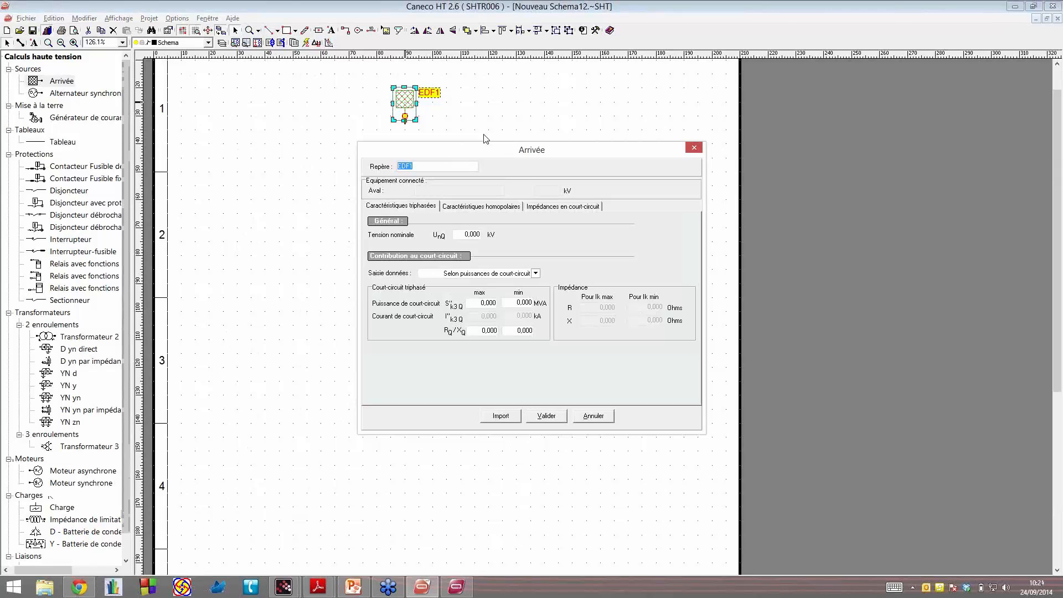
click(466, 234)
double_click(456, 234)
text(20)
text(20)
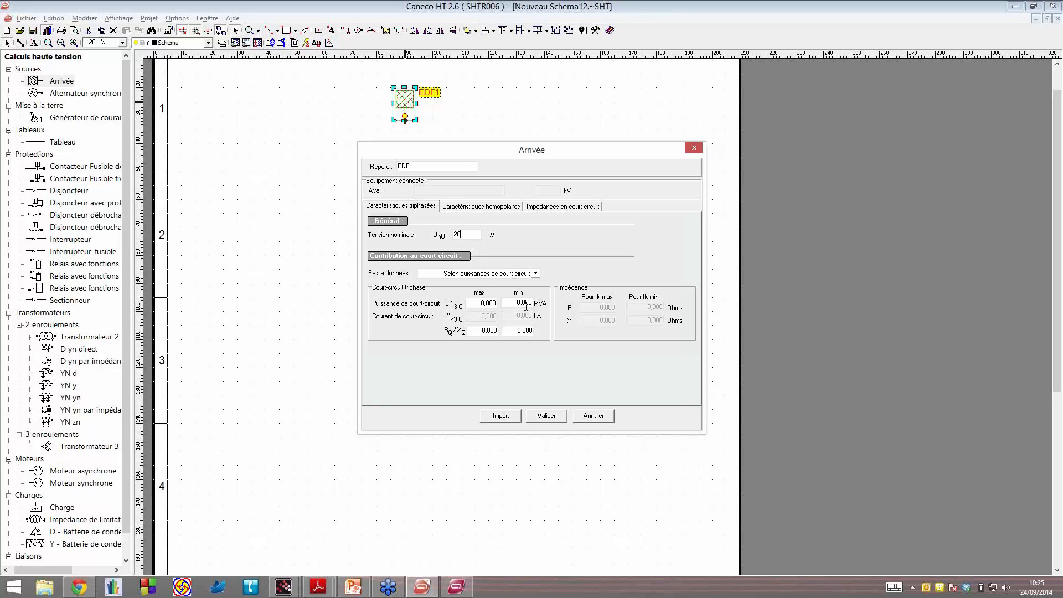
Step: Set the source's three-phase short-circuit power to 433 MVA maximum and 100 MVA minimum
click(492, 303)
click(526, 306)
click(492, 303)
text(33)
click(525, 304)
double_click(507, 303)
text(100)
key(ctrl+z)
text(100)
Step: Try short-circuit data entry by currents and by impedances, and return to Selon puissances de court-circuit
click(536, 273)
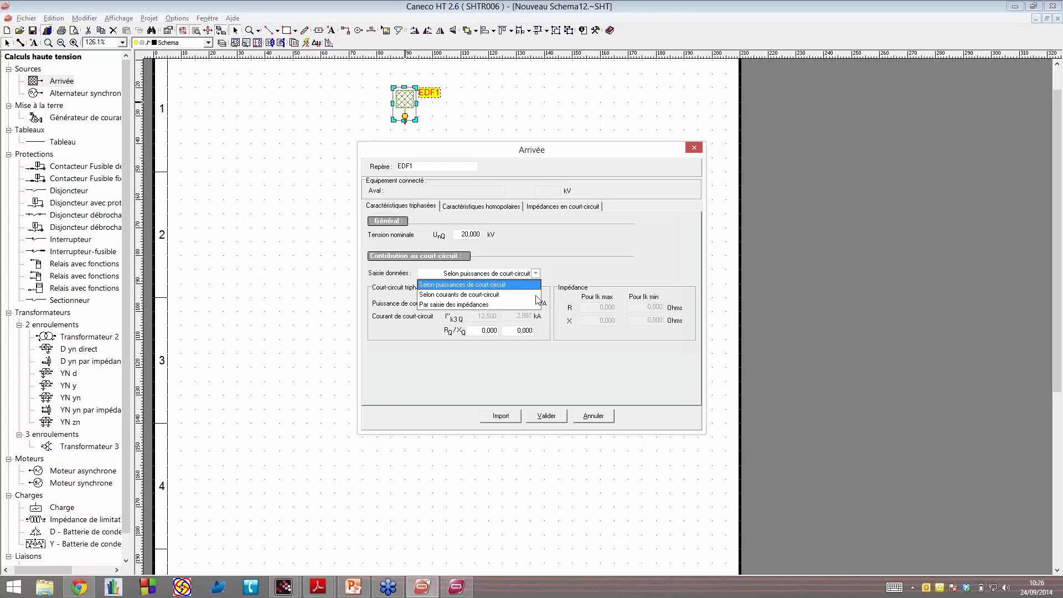
click(533, 295)
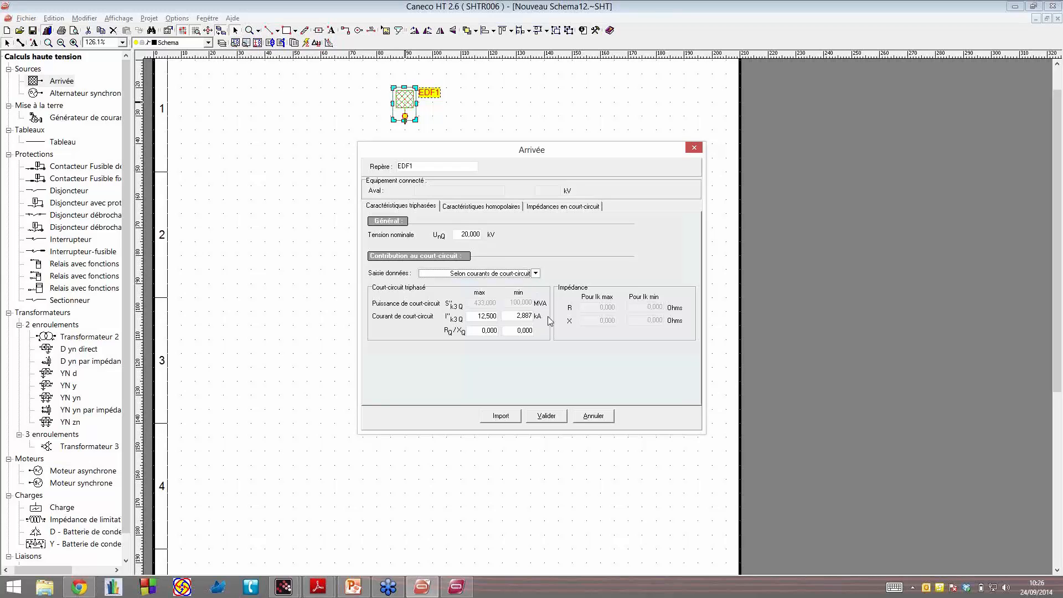
click(535, 274)
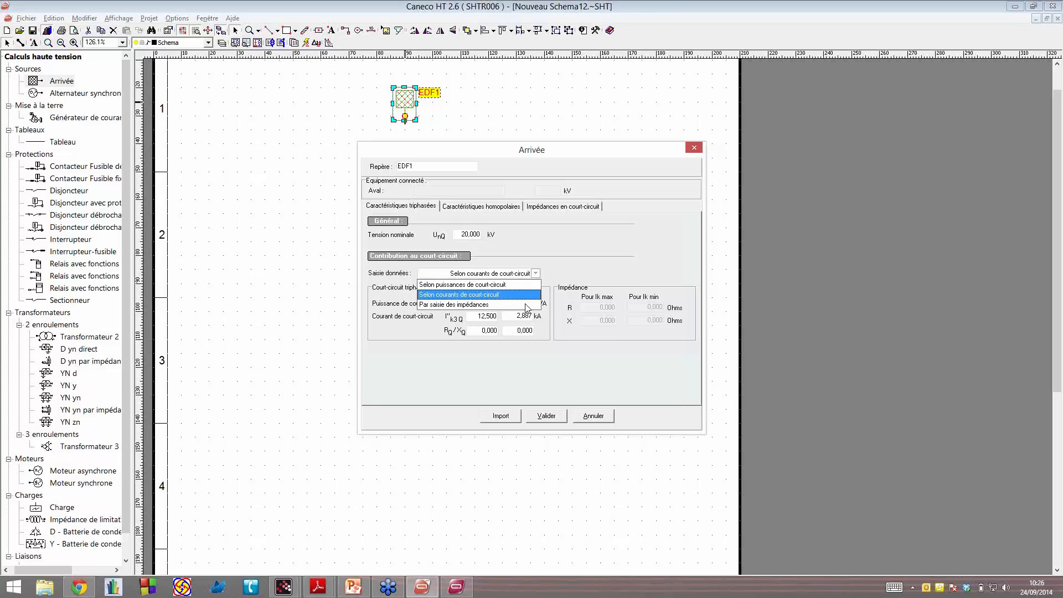
click(526, 305)
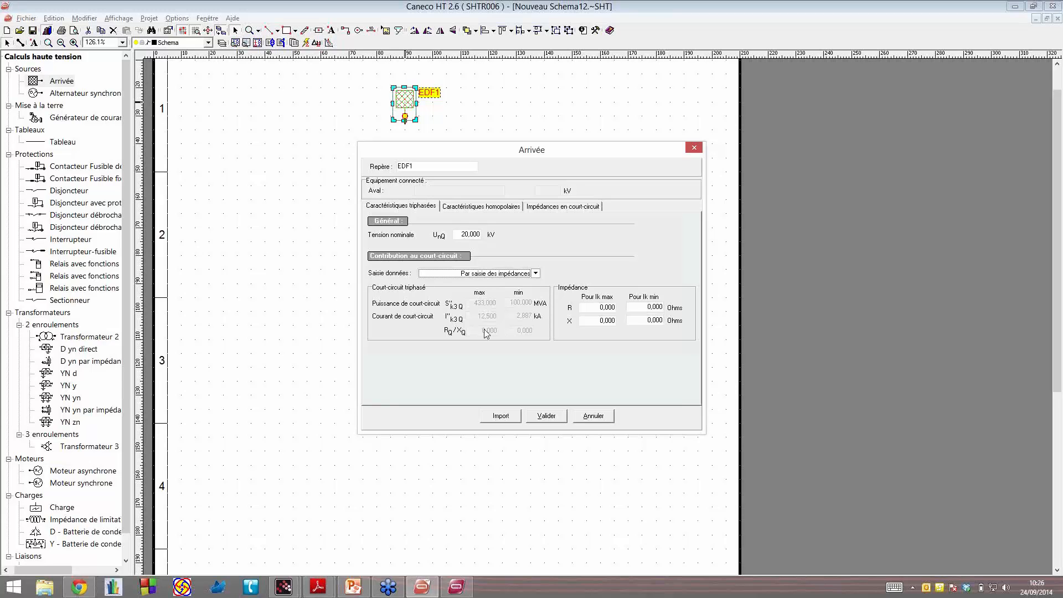
click(528, 273)
click(527, 286)
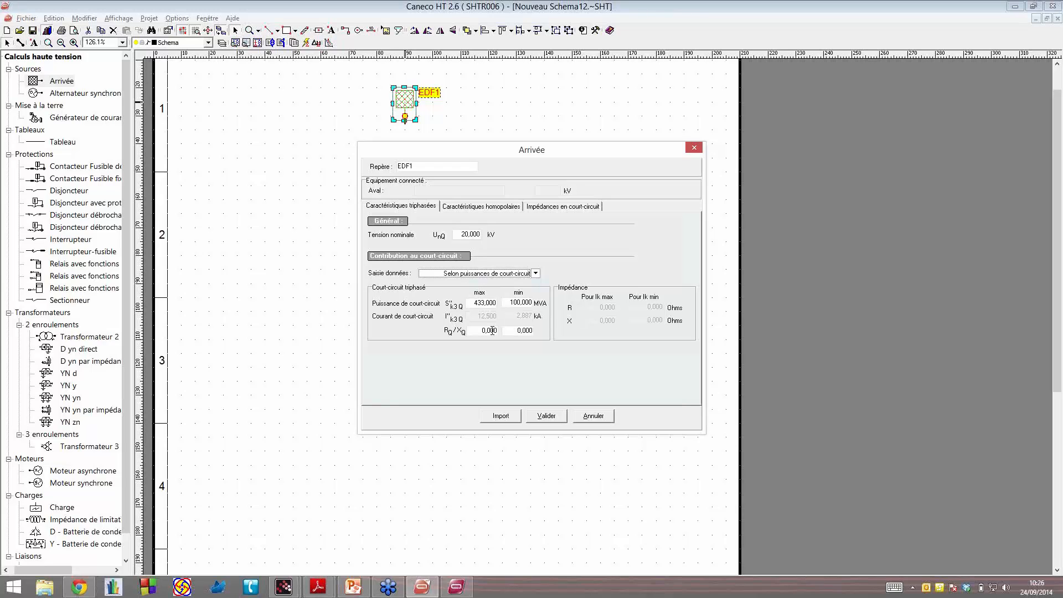
Step: Set the source's RQ/XQ ratio to 0.150 for both maximum and minimum, keeping entry by short-circuit powers
click(492, 331)
click(530, 273)
click(528, 285)
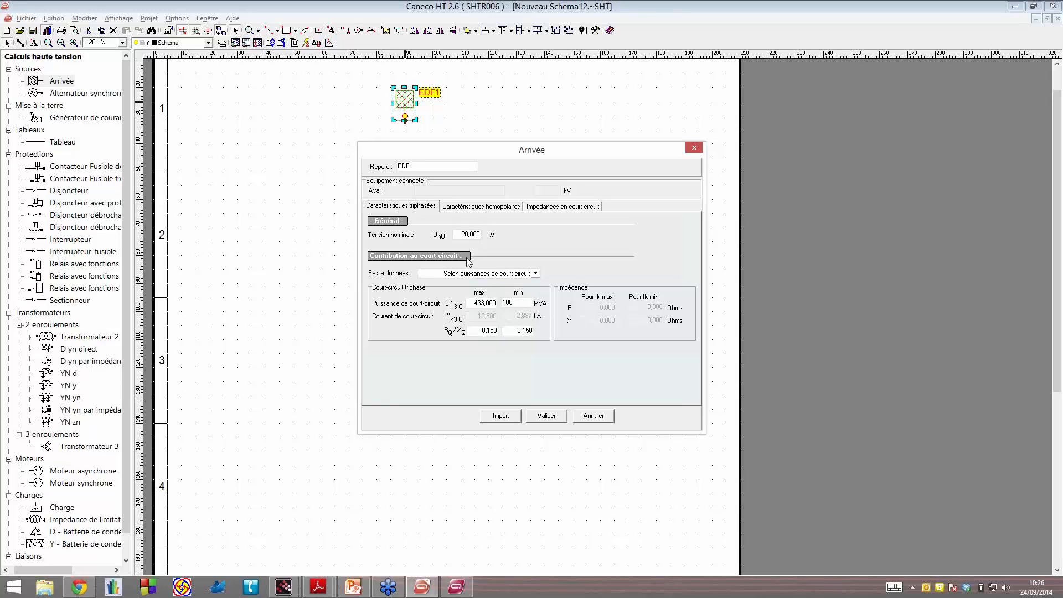
Step: Set the source's zero-sequence characteristics as known, with data entry Par système de mise à la terre du neutre
click(482, 206)
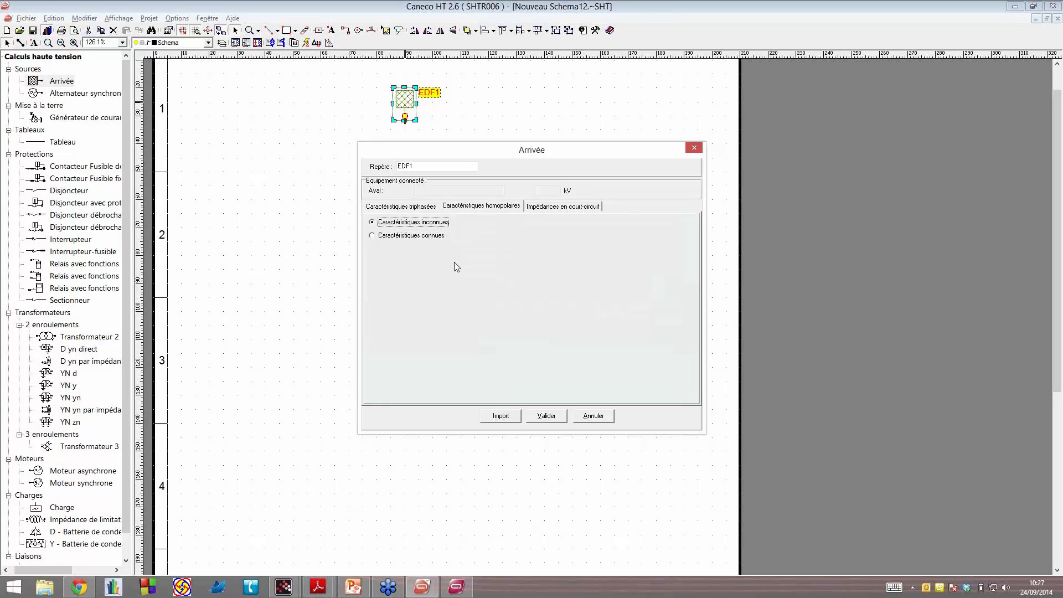
click(388, 237)
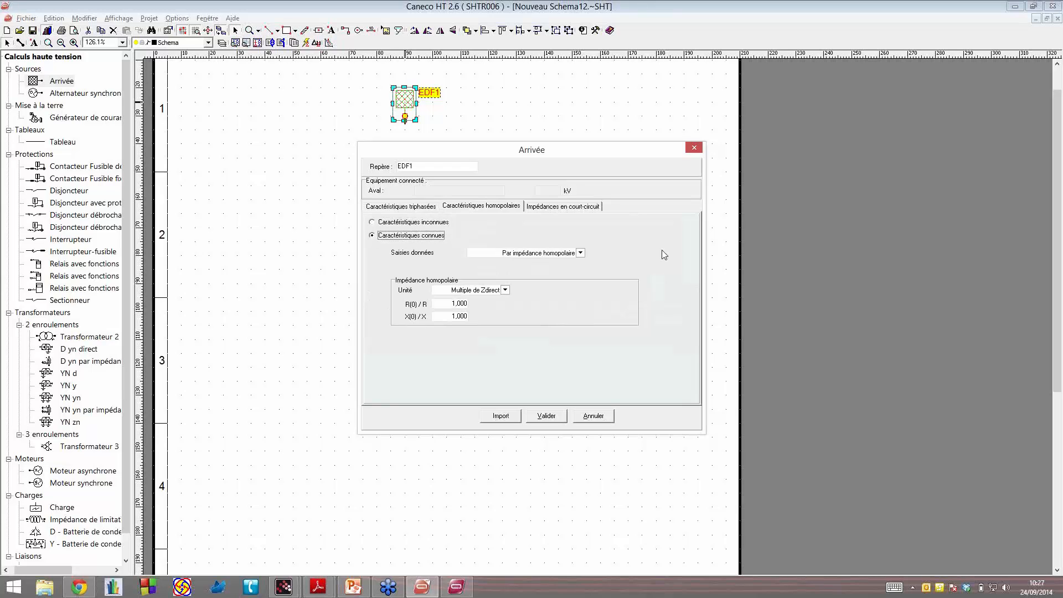
key(Up)
key(Down)
click(580, 252)
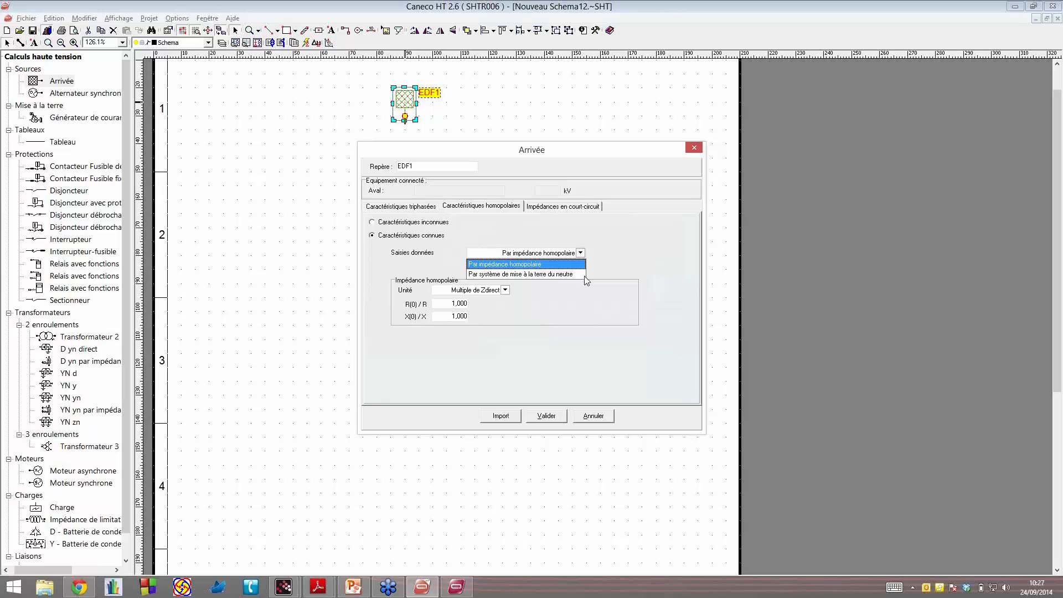
click(576, 274)
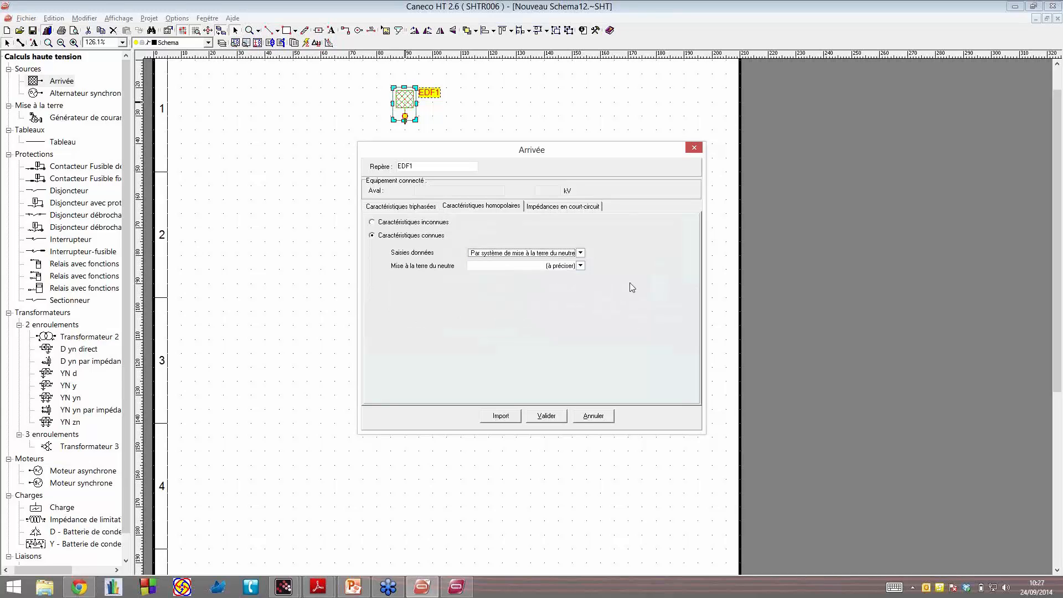
Step: Try the Isolé, Direct and Par impédance neutral earthing options and examine the zero-sequence data each one requires
click(580, 265)
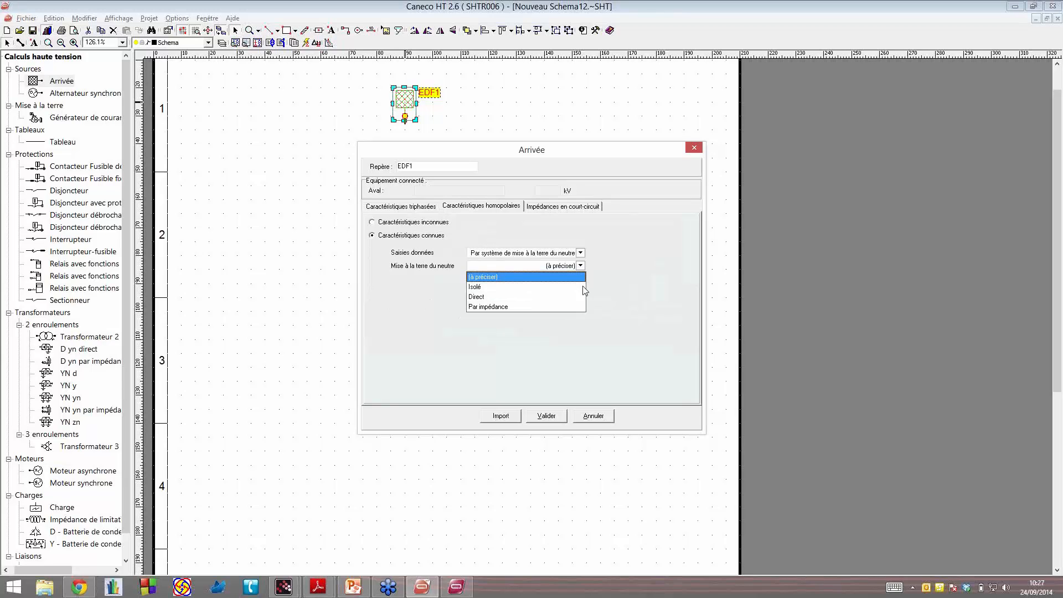
click(553, 287)
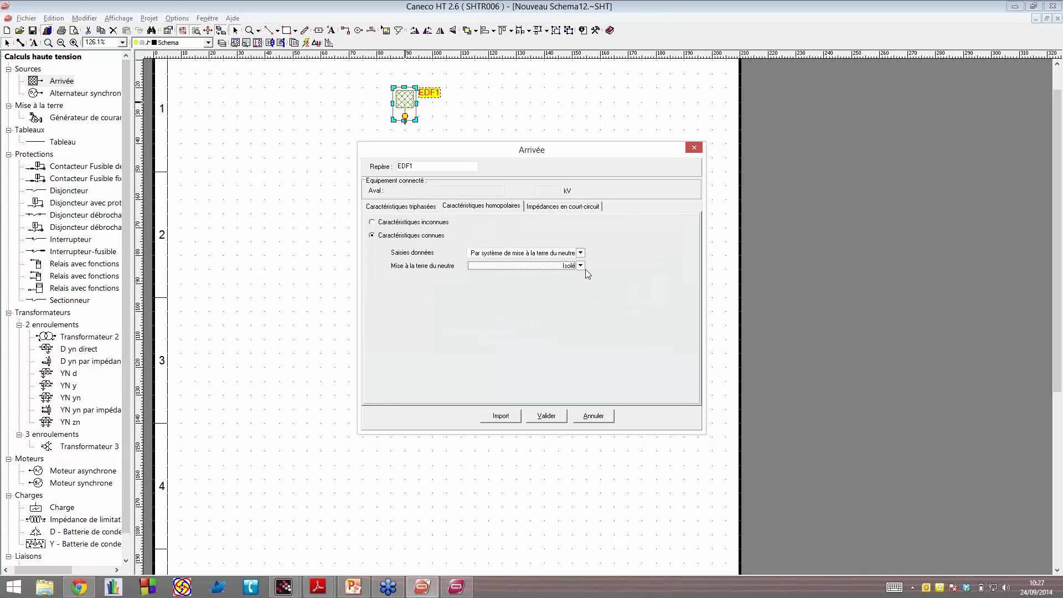
click(580, 266)
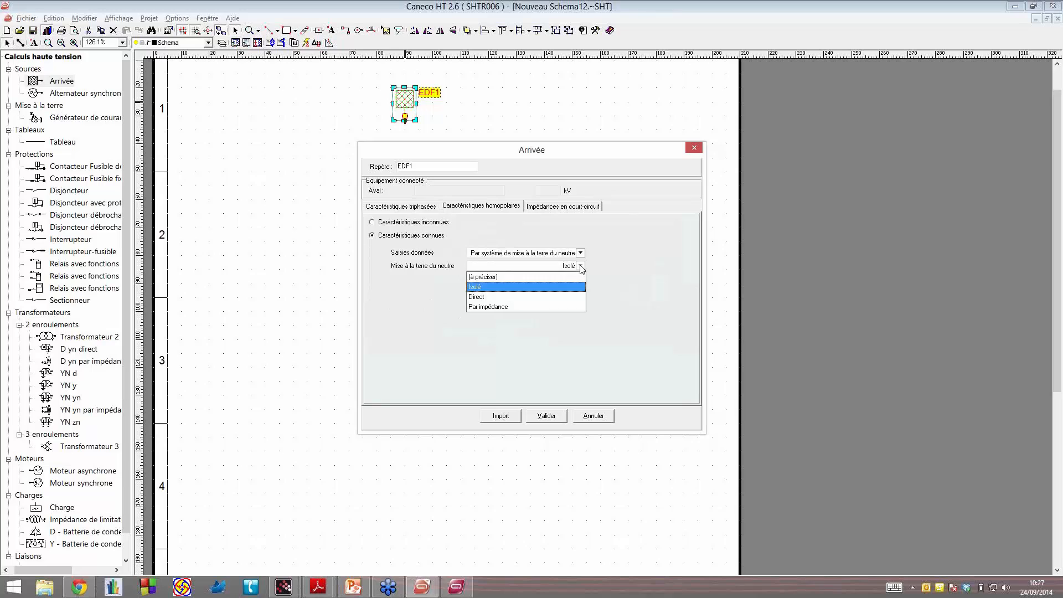
click(575, 297)
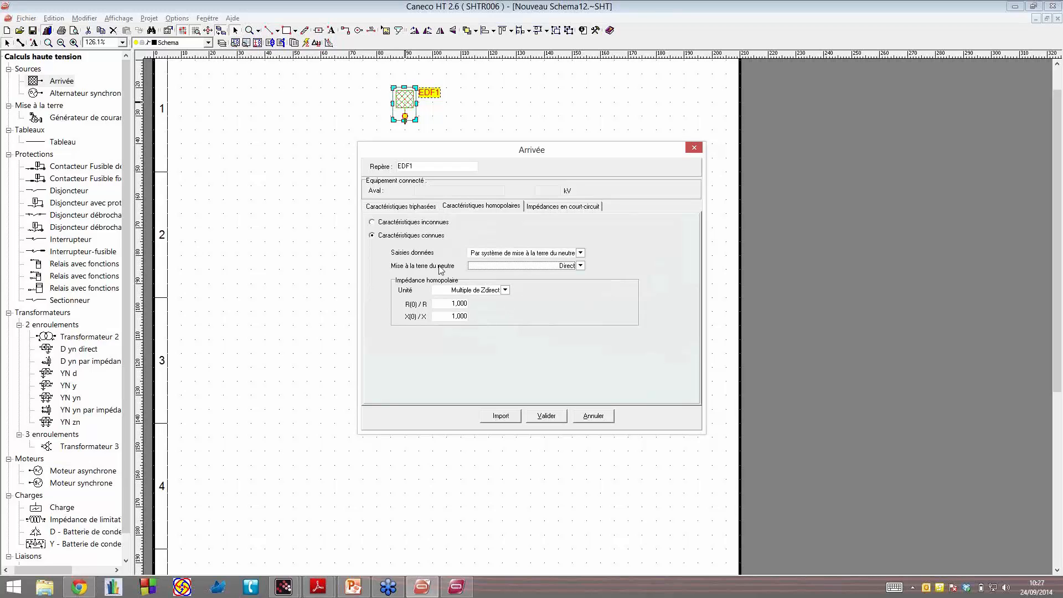
click(581, 253)
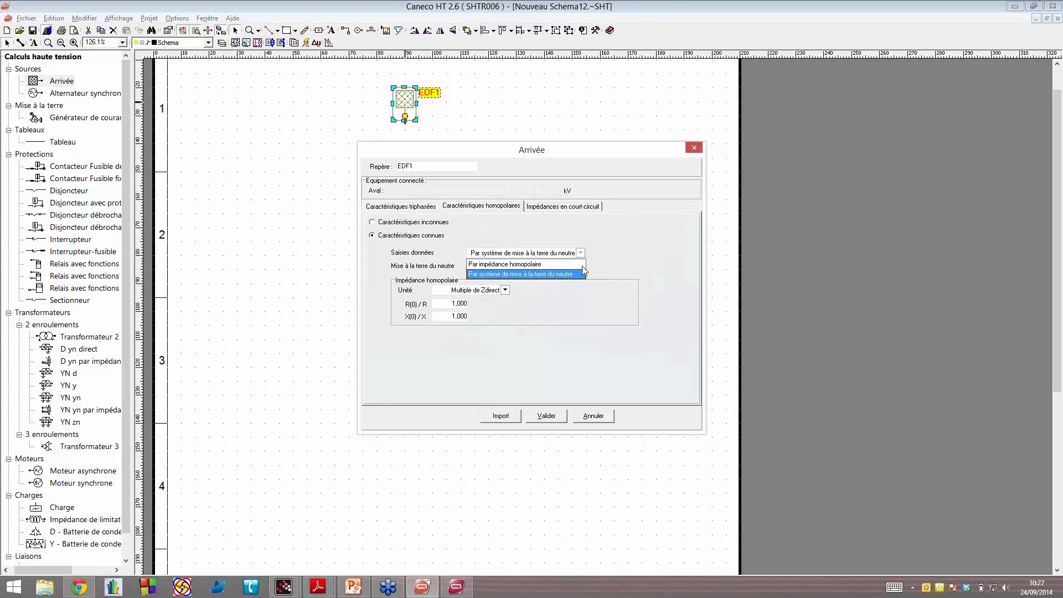
click(581, 272)
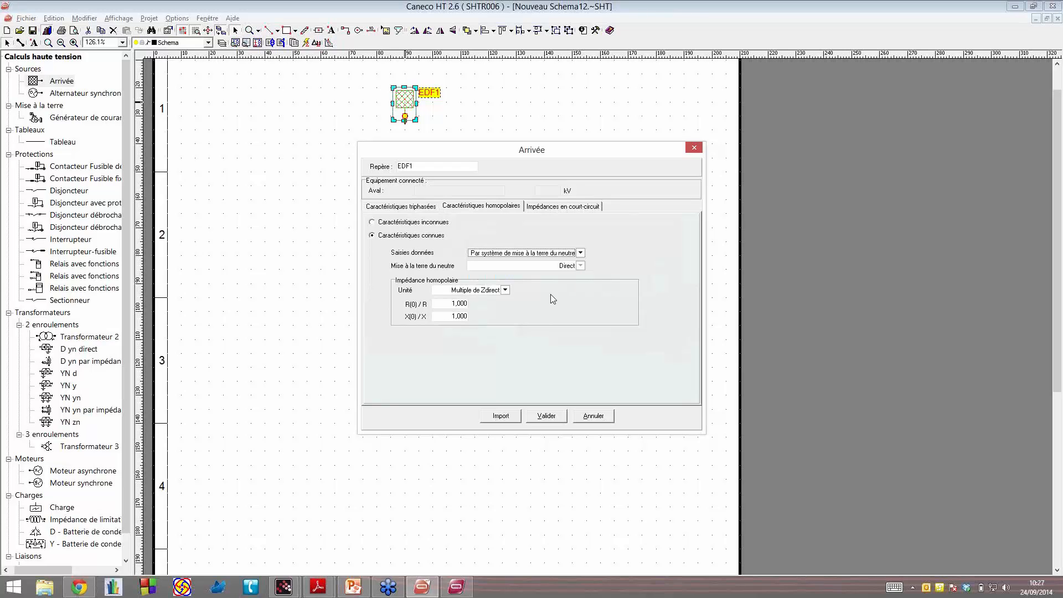
click(580, 265)
click(541, 307)
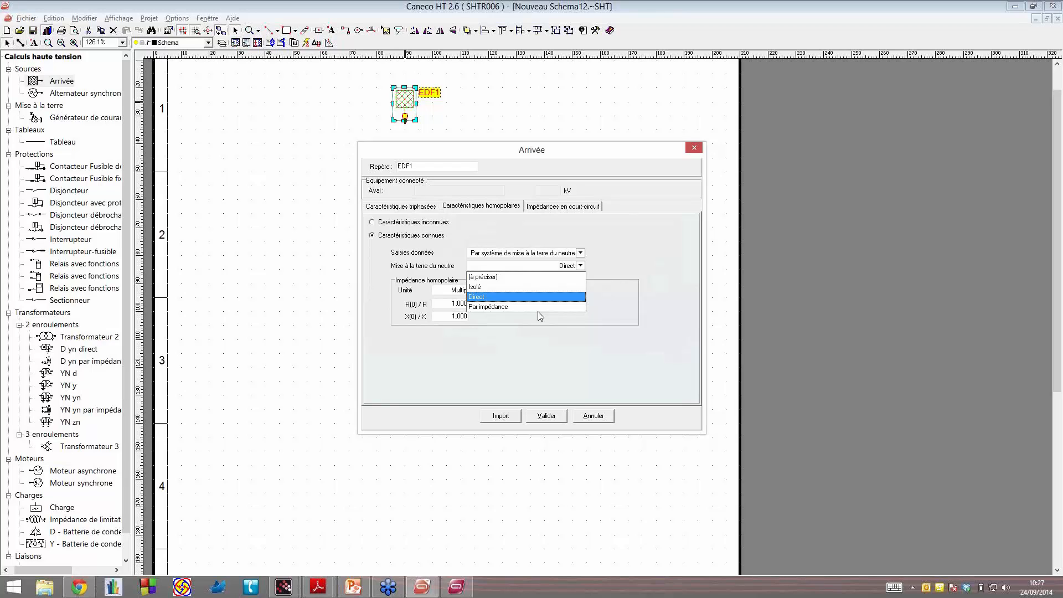
click(498, 307)
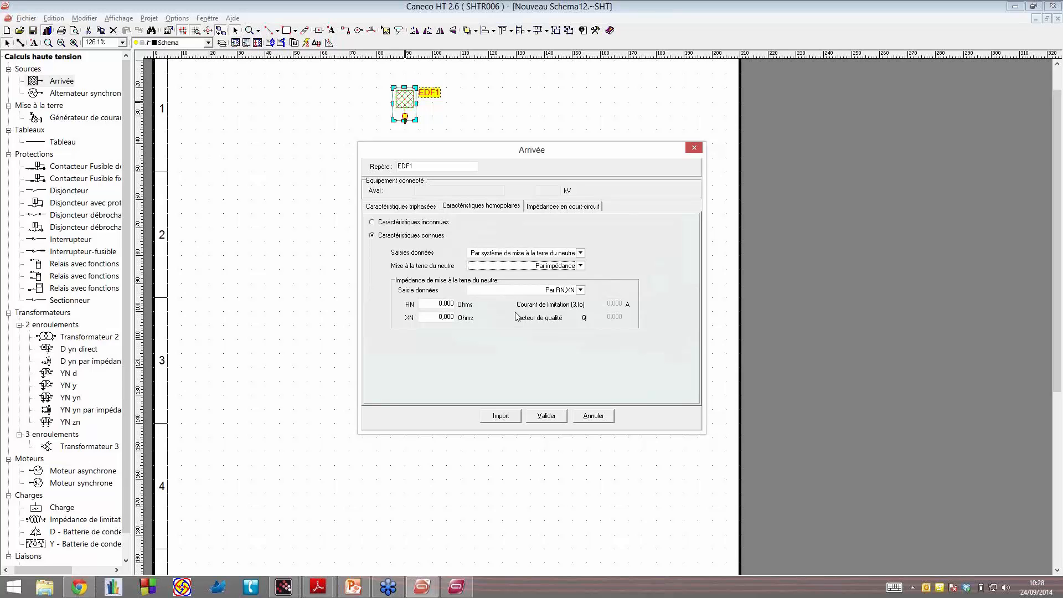
Step: Return the zero-sequence characteristics to Caractéristiques inconnues and validate the Arrivée source
click(399, 220)
click(407, 209)
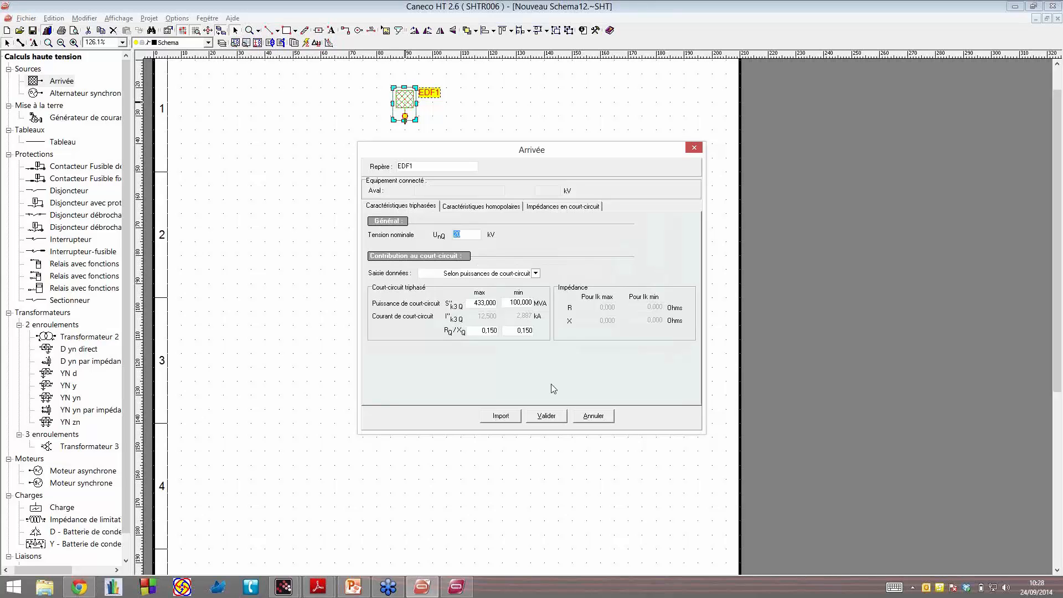
click(546, 416)
click(731, 300)
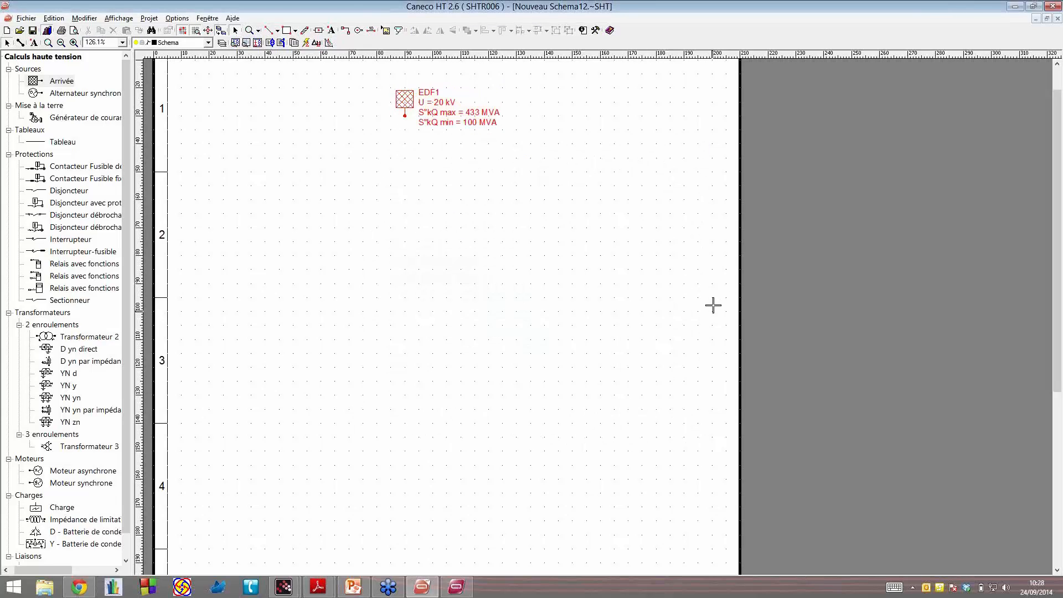
Step: Place a Tableau below the source, name it Livraison and set its nominal voltage to 20 kV
click(35, 143)
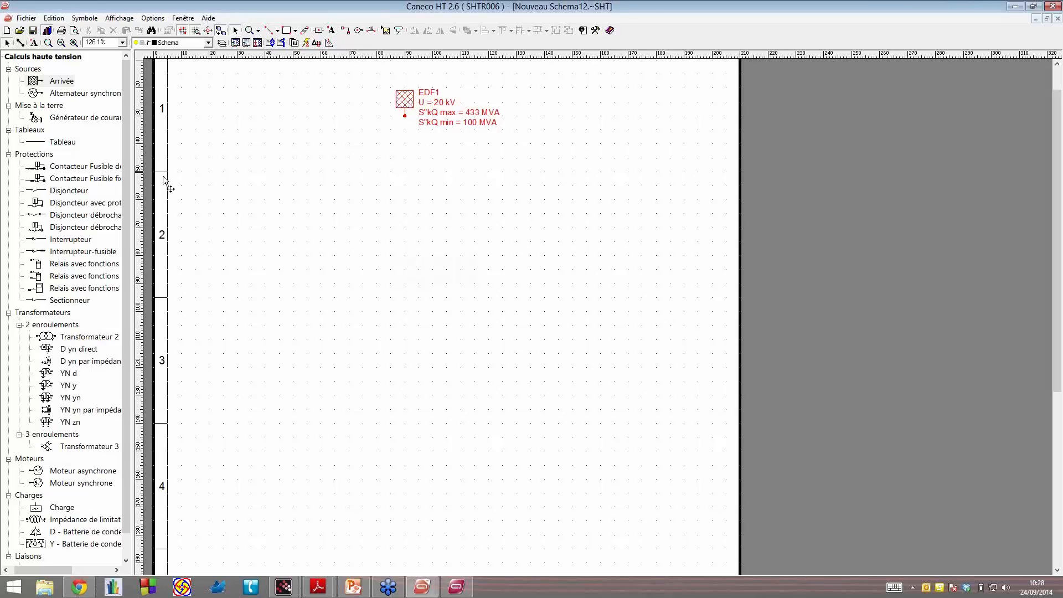
click(409, 225)
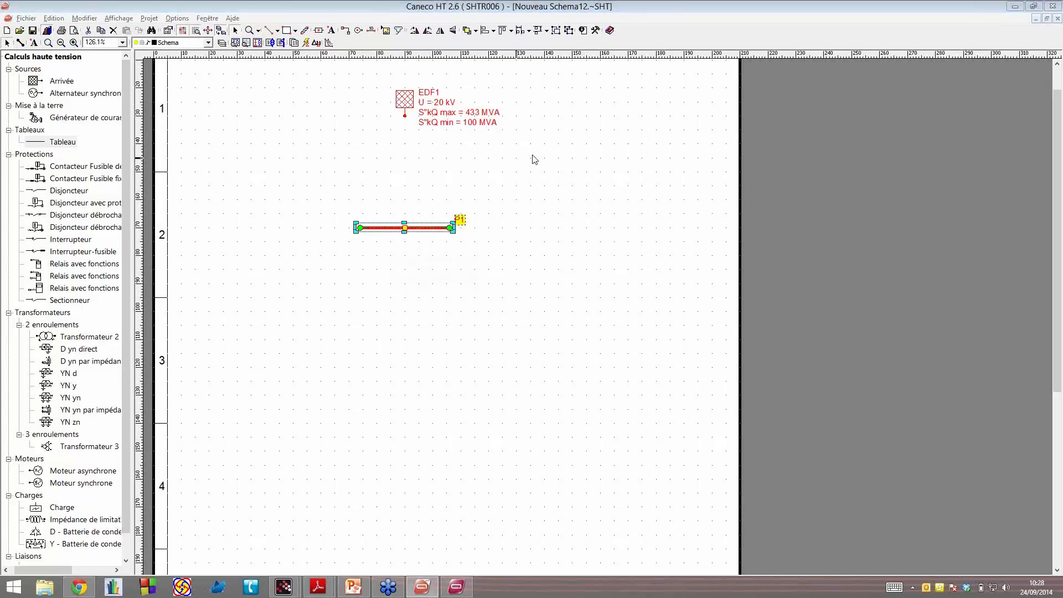
text(Livraison)
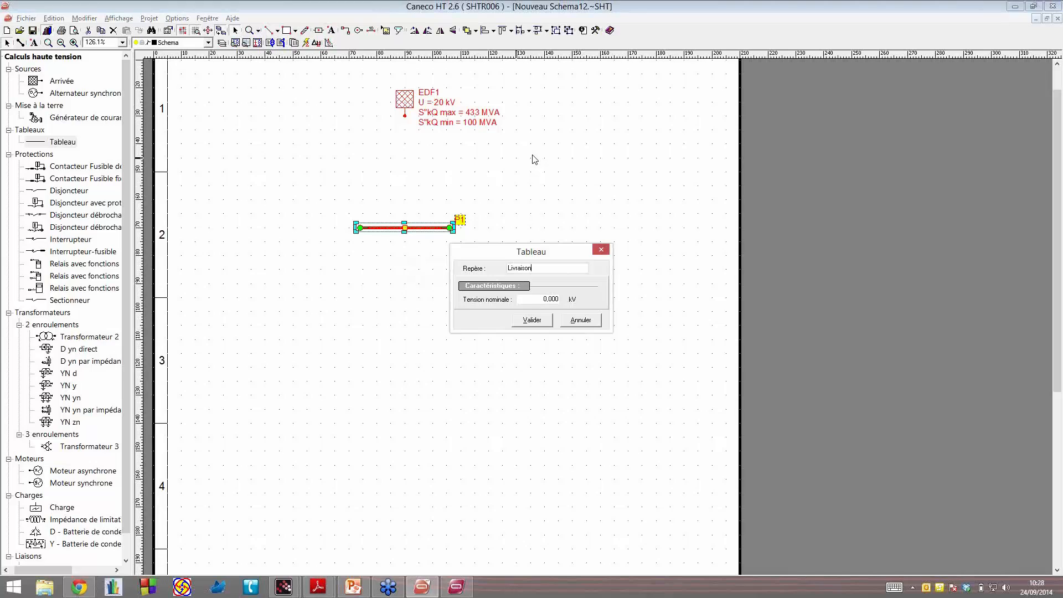
key(Tab)
text(20)
key(Return)
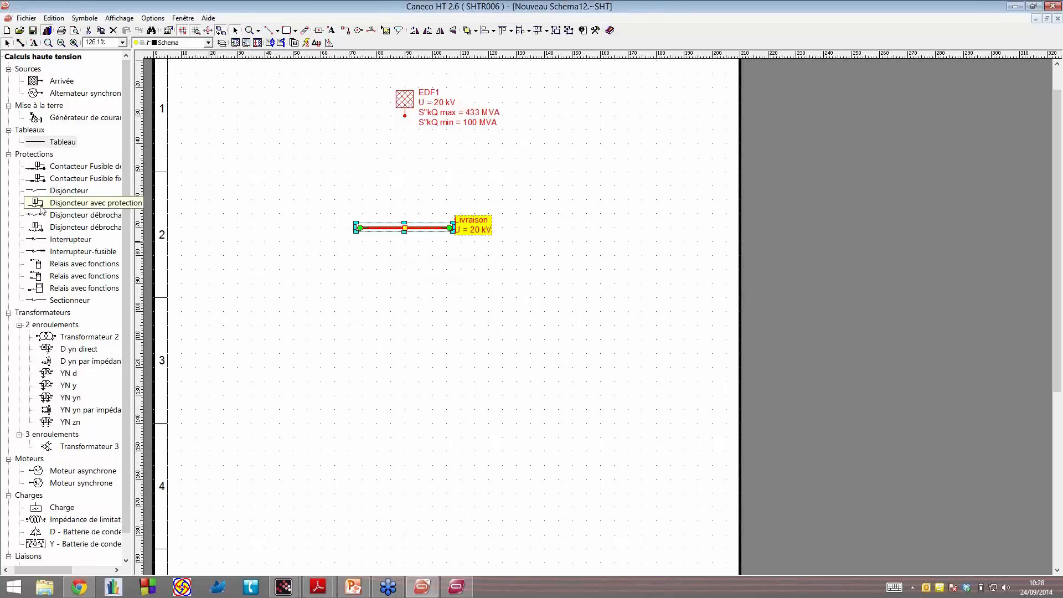
Step: Insert a Disjoncteur avec protection between the source and the Livraison switchboard, and link it to both
drag(41, 209, 404, 193)
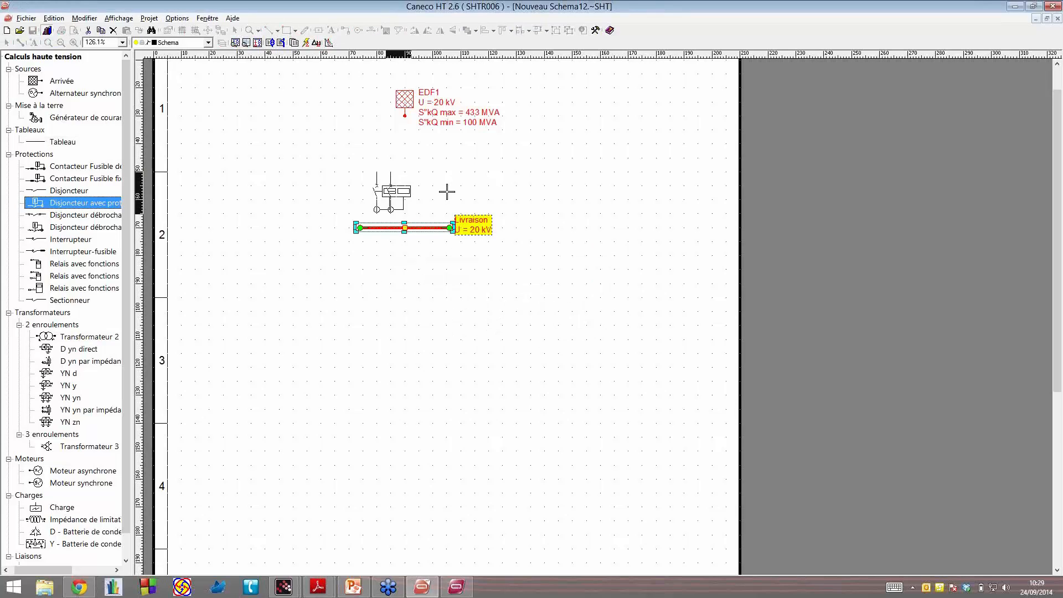
click(588, 216)
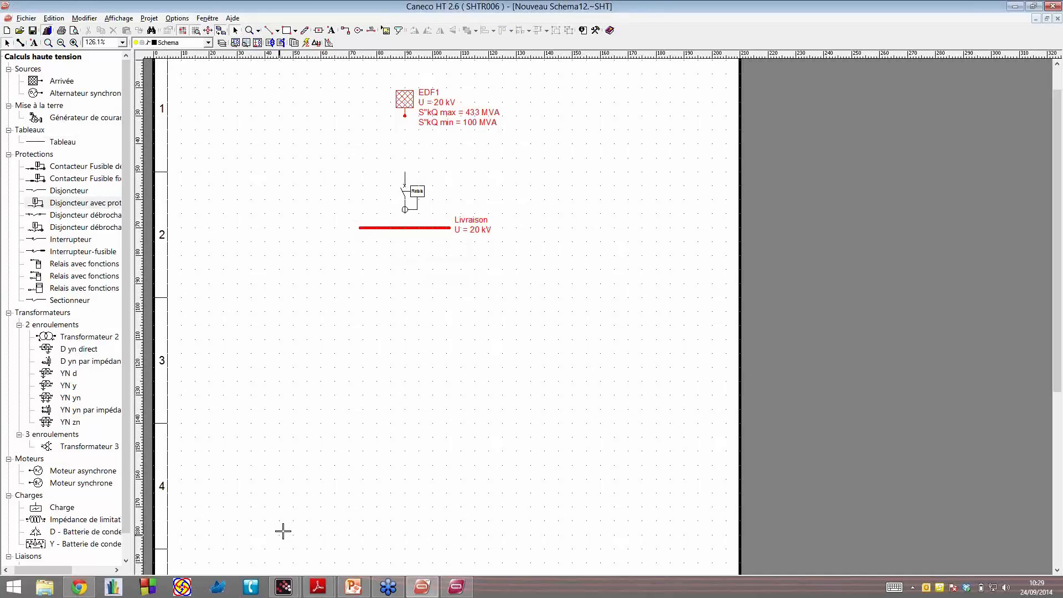
click(404, 115)
click(436, 103)
click(406, 178)
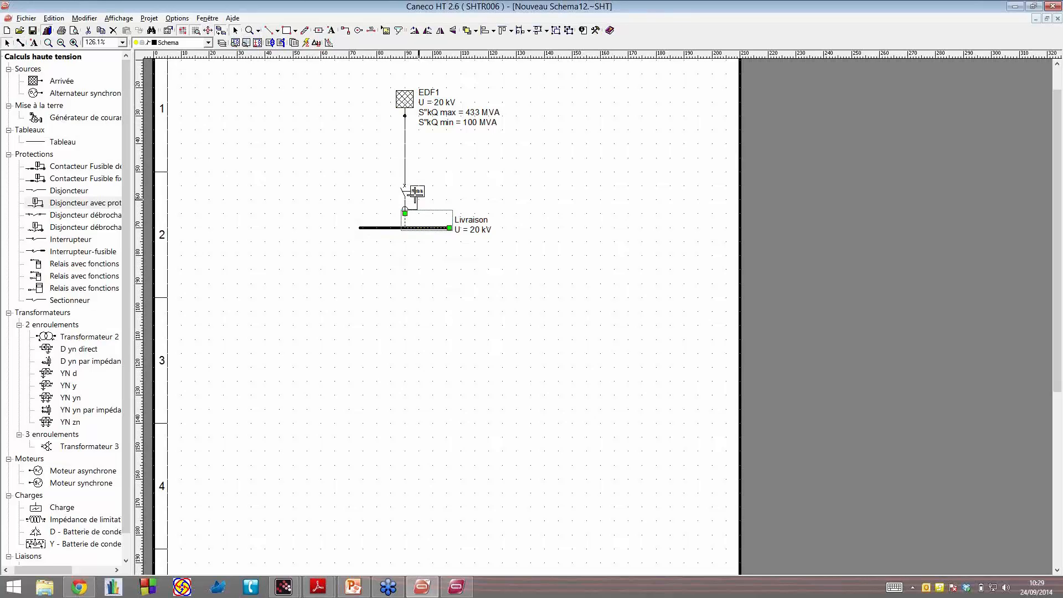
Step: Move the circuit breaker down the link so that it sits directly on the Livraison switchboard
click(415, 195)
drag(414, 195, 415, 209)
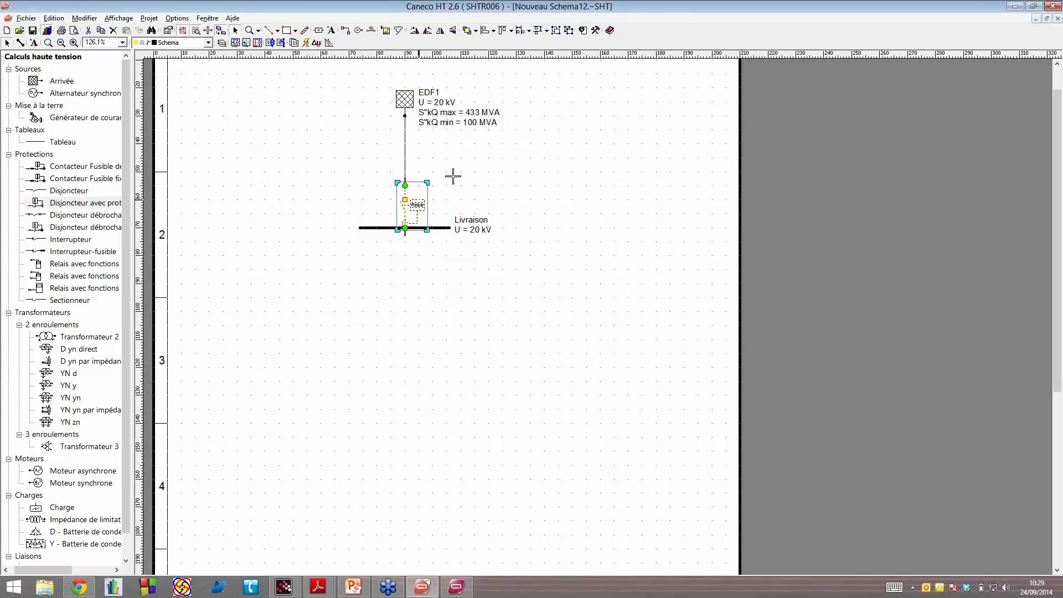
click(453, 176)
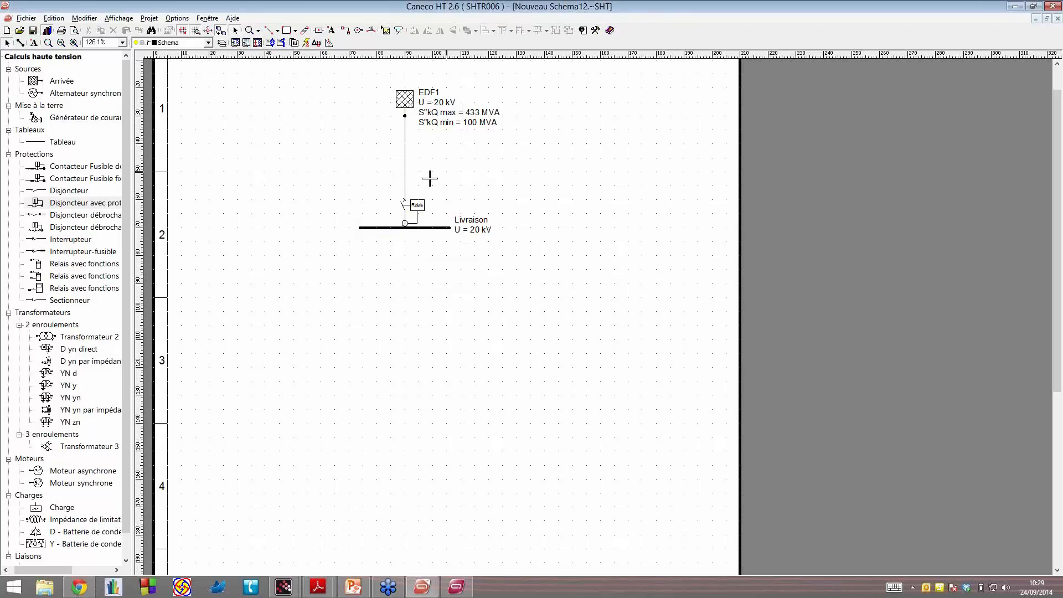
click(414, 195)
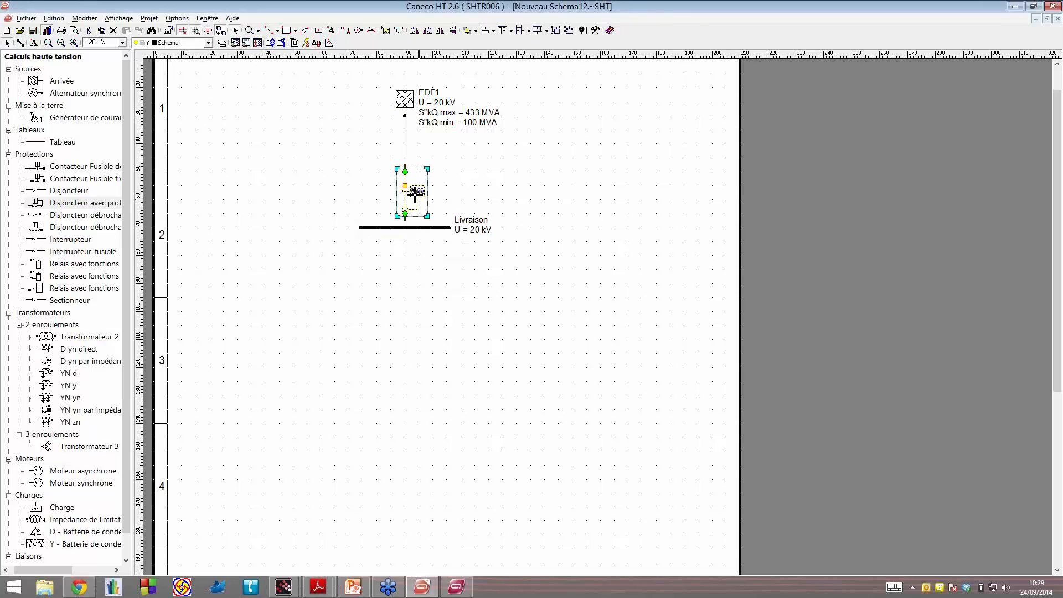
click(407, 161)
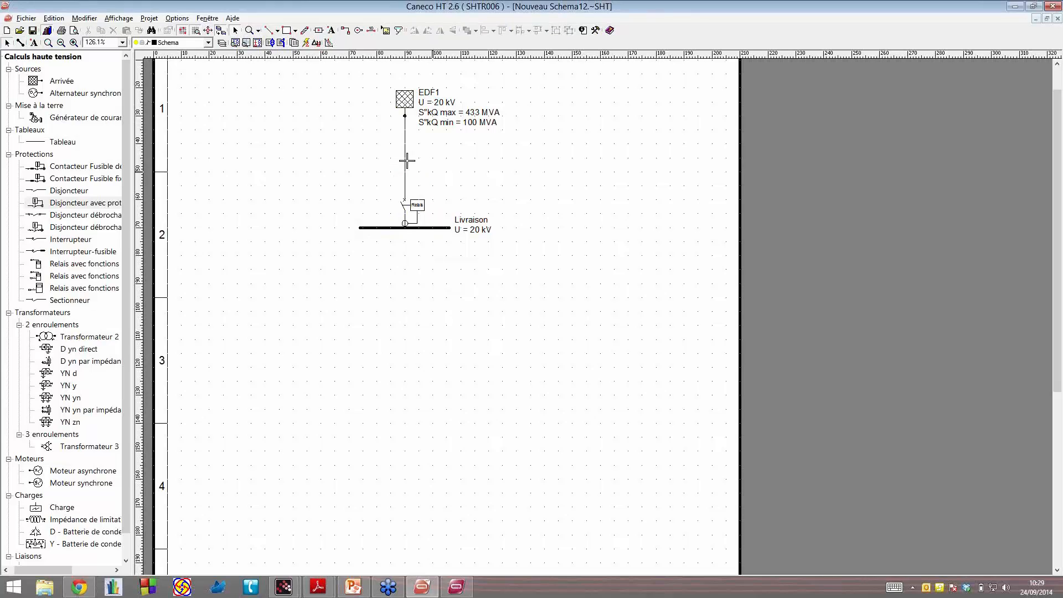
Step: Change the link between EDF1 and Livraison to Dispositif de protection HT and set its downstream tripping time to 200 ms
double_click(406, 160)
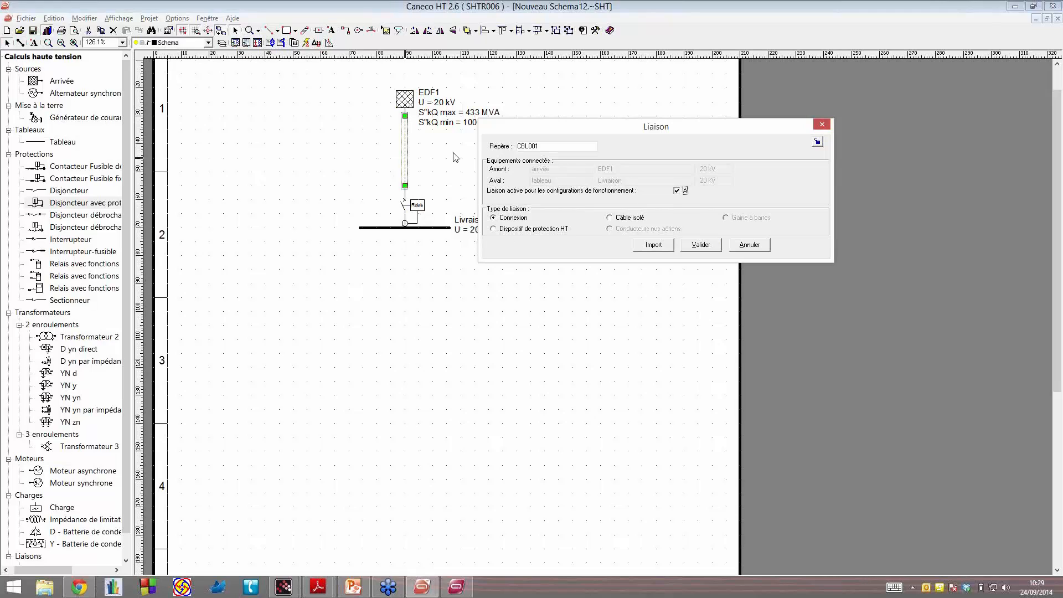
click(507, 228)
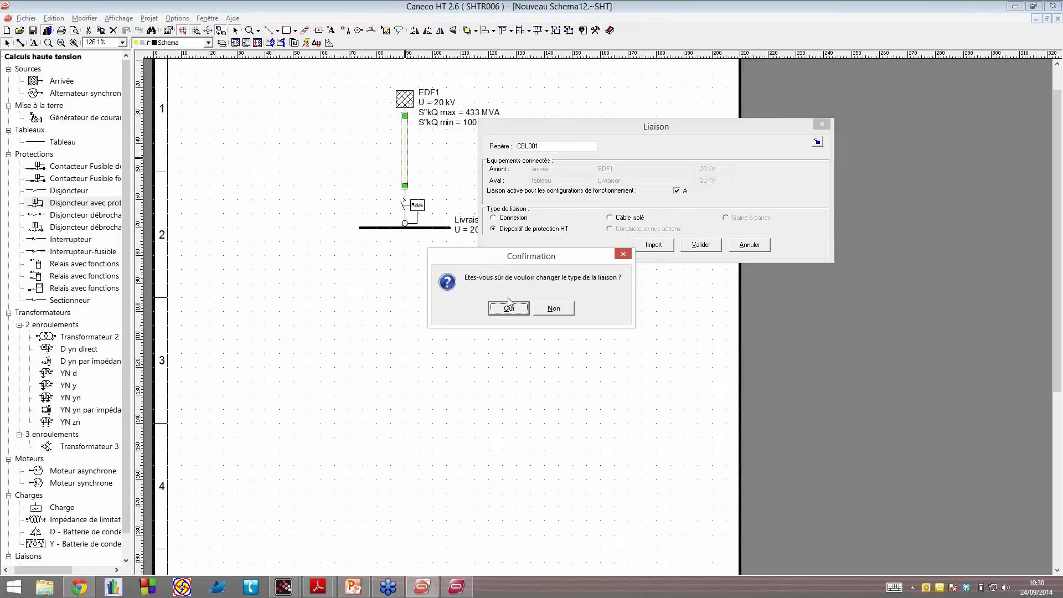
click(508, 303)
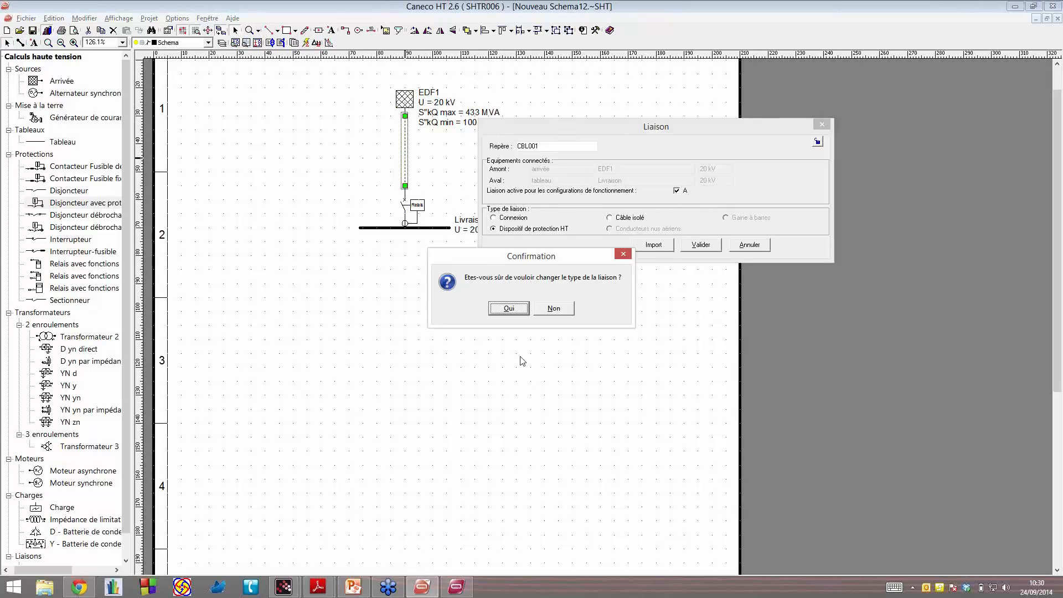
click(508, 230)
click(509, 306)
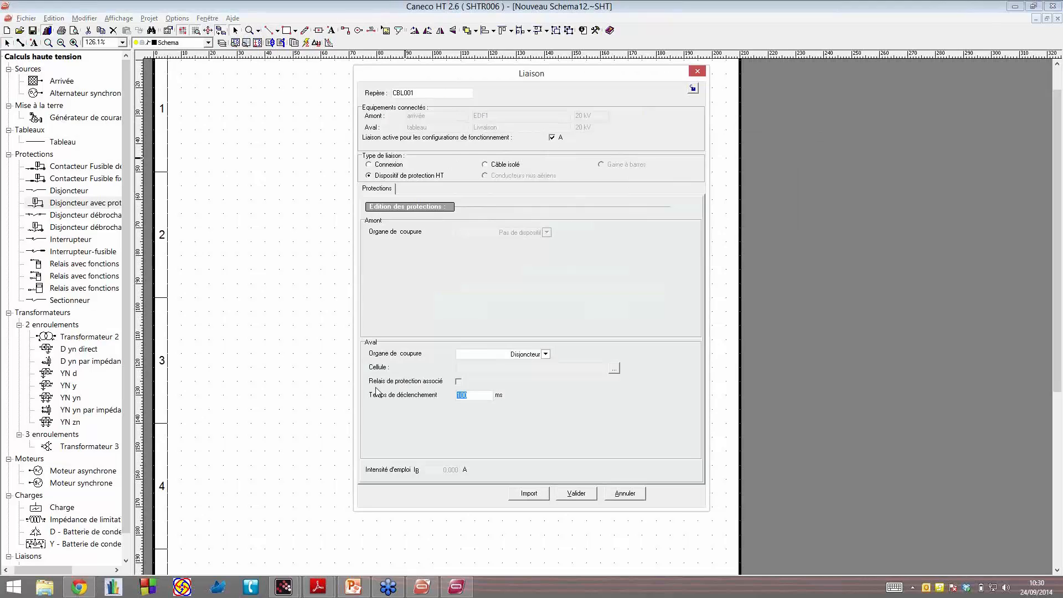
text(200)
key(Return)
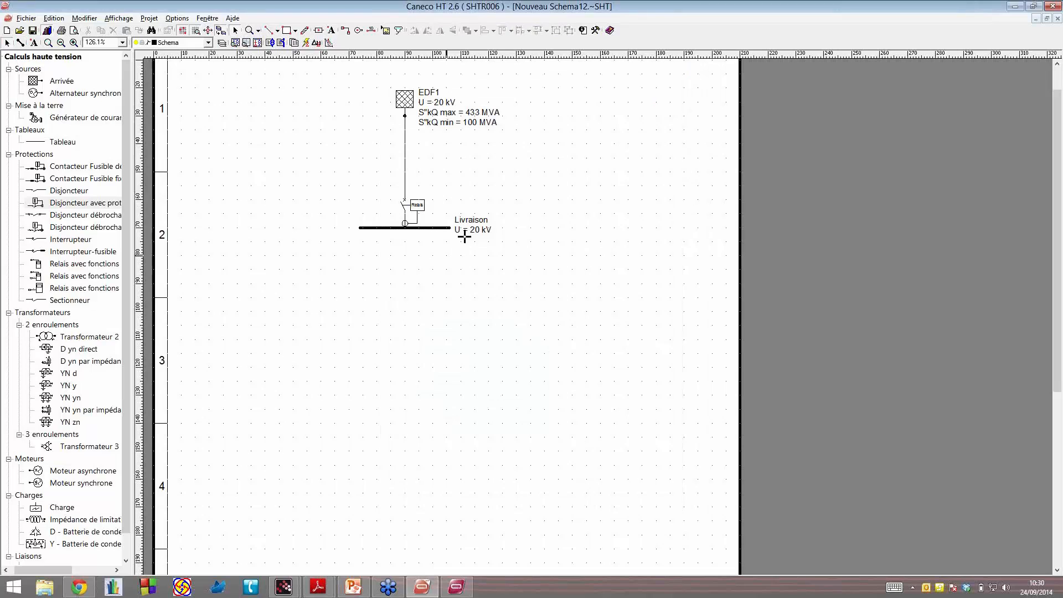
double_click(405, 158)
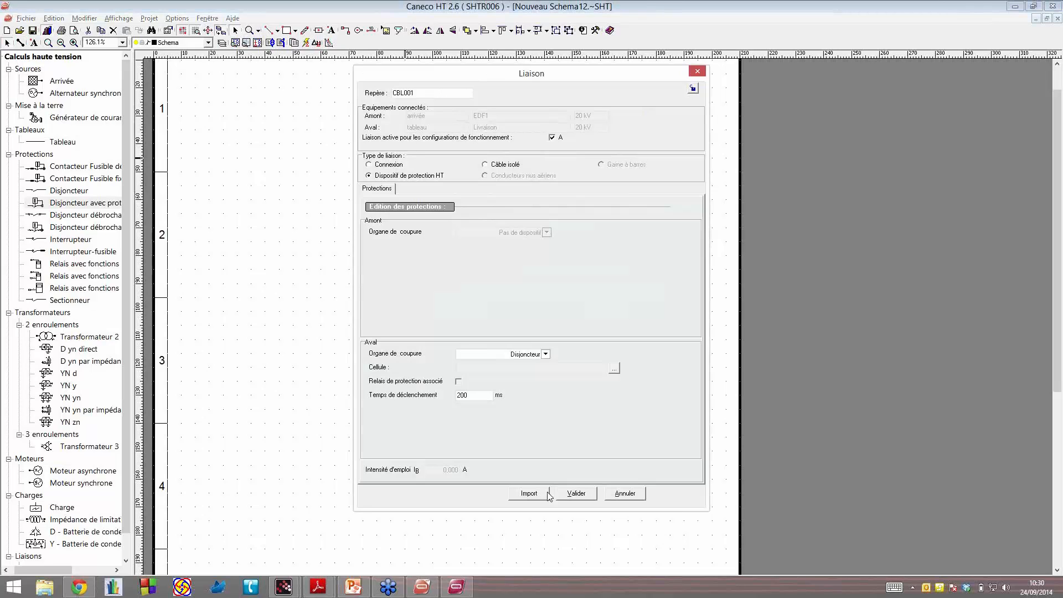
key(Return)
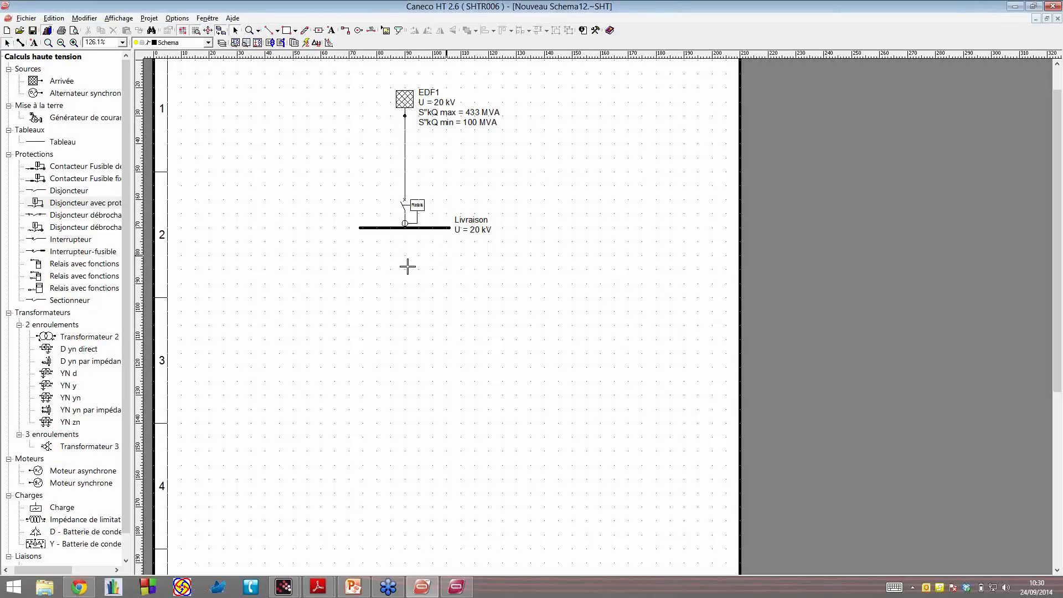
Step: Place a second Disjoncteur avec protection below the Livraison switchboard, aligned with the first circuit breaker
click(42, 206)
click(372, 248)
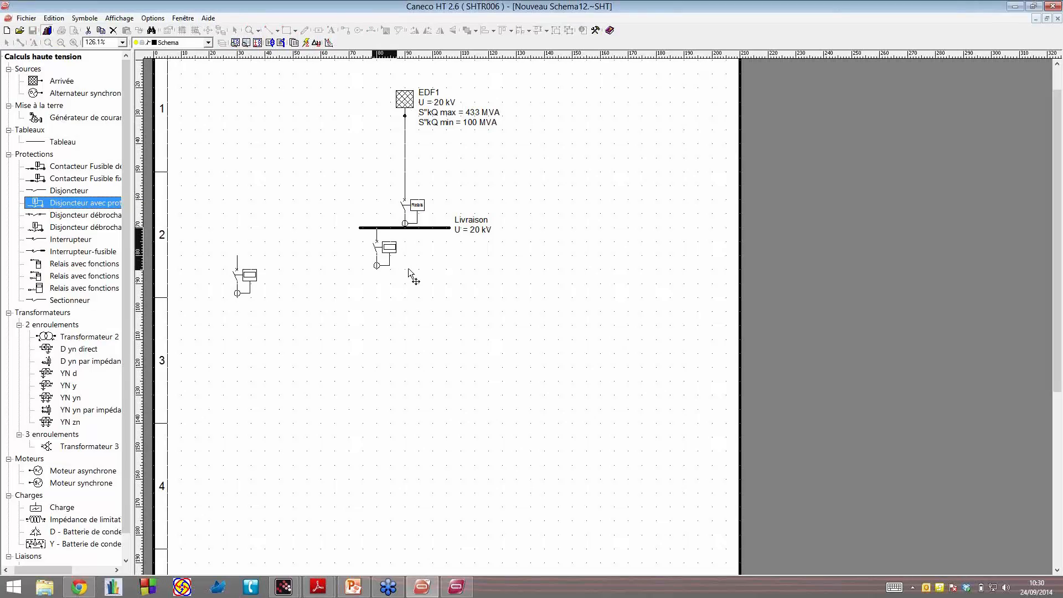
click(408, 269)
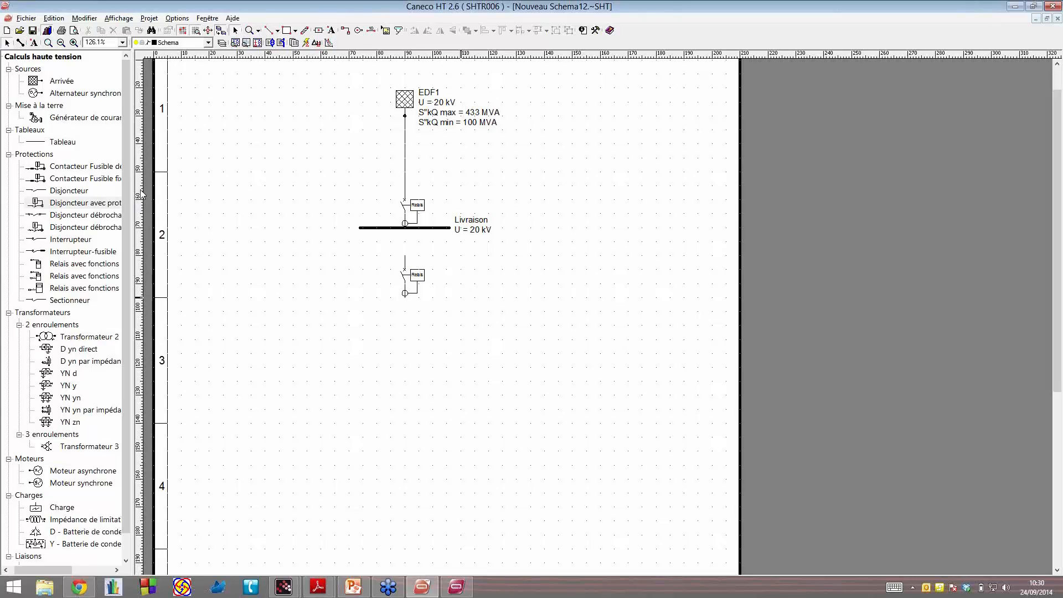
Step: Place a two-winding D yn direct transformer below the second circuit breaker, aligned with it
click(69, 339)
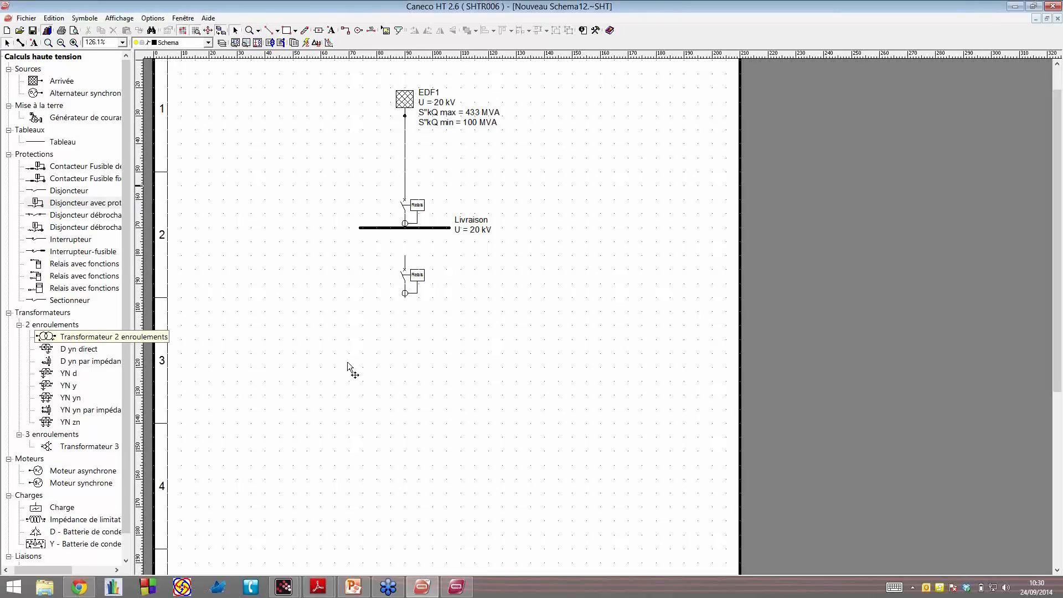
click(347, 361)
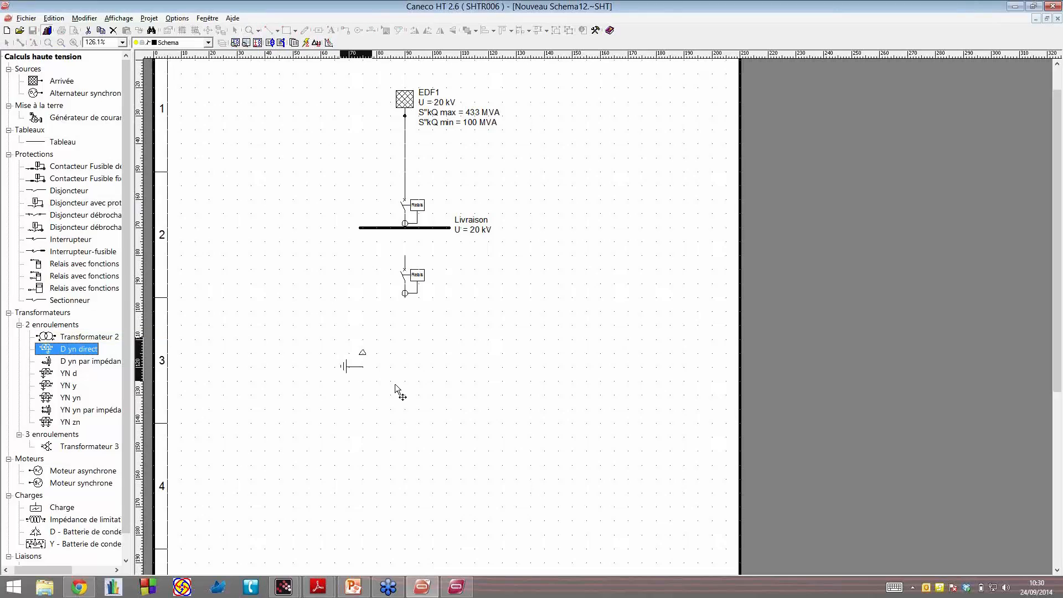
key(Escape)
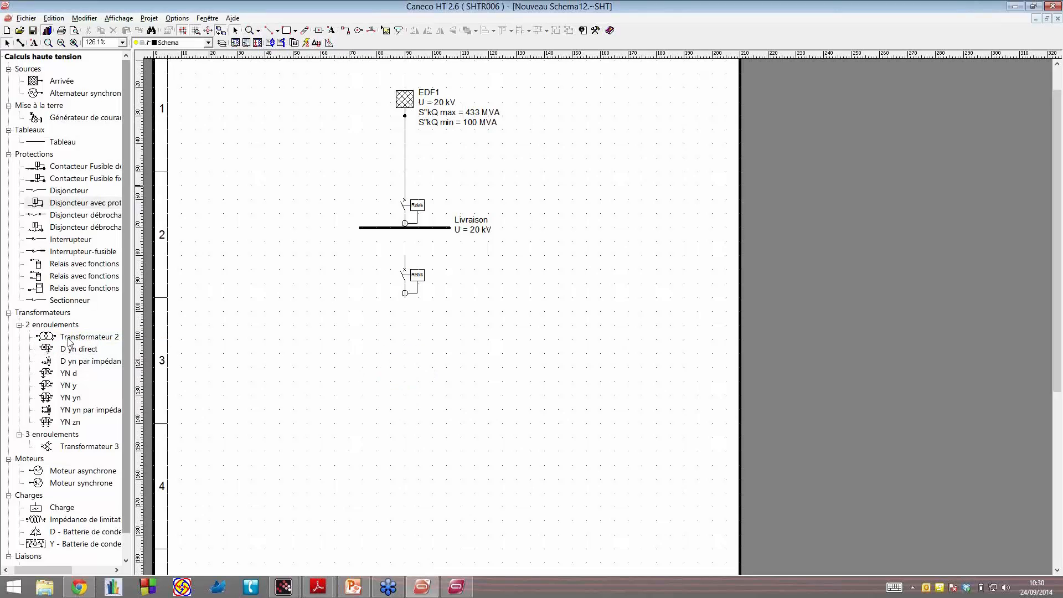
click(77, 349)
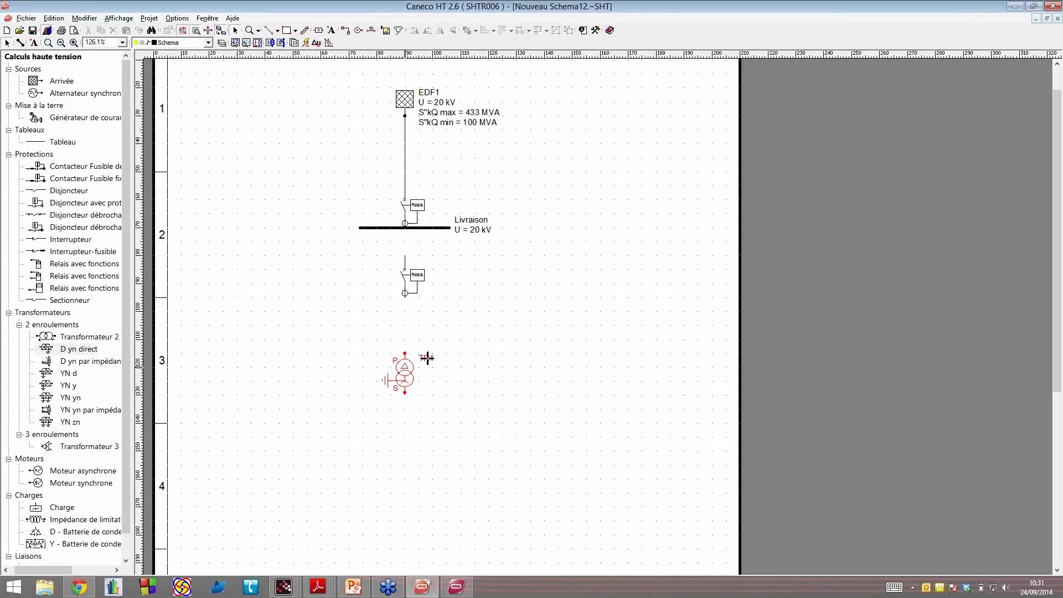
click(427, 358)
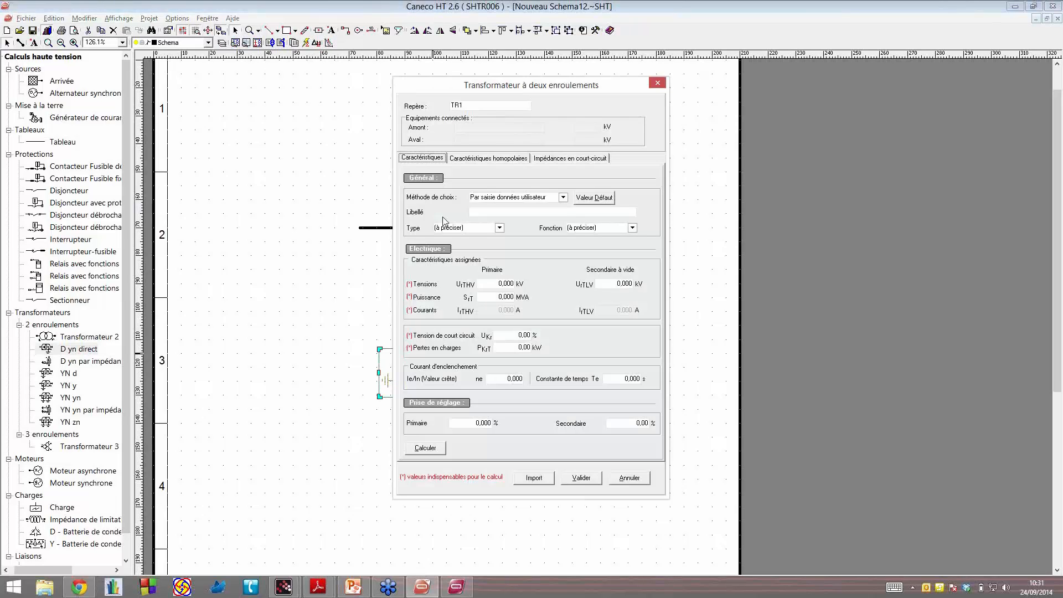
key(Escape)
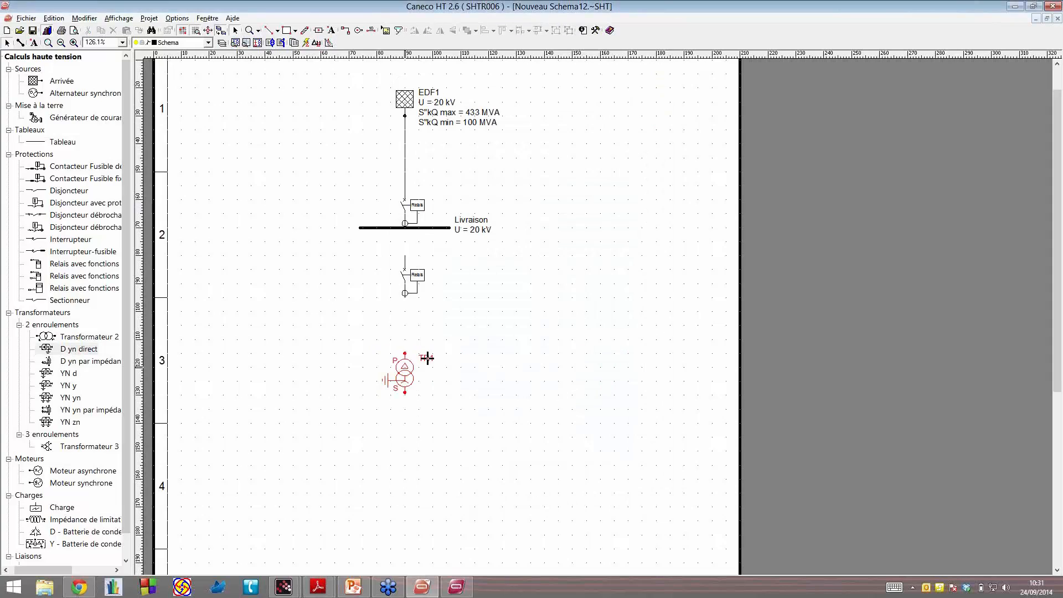
Step: Set the TR1 transformer's selection method to Par catalogue and choose the Schneider-2009 file
click(427, 359)
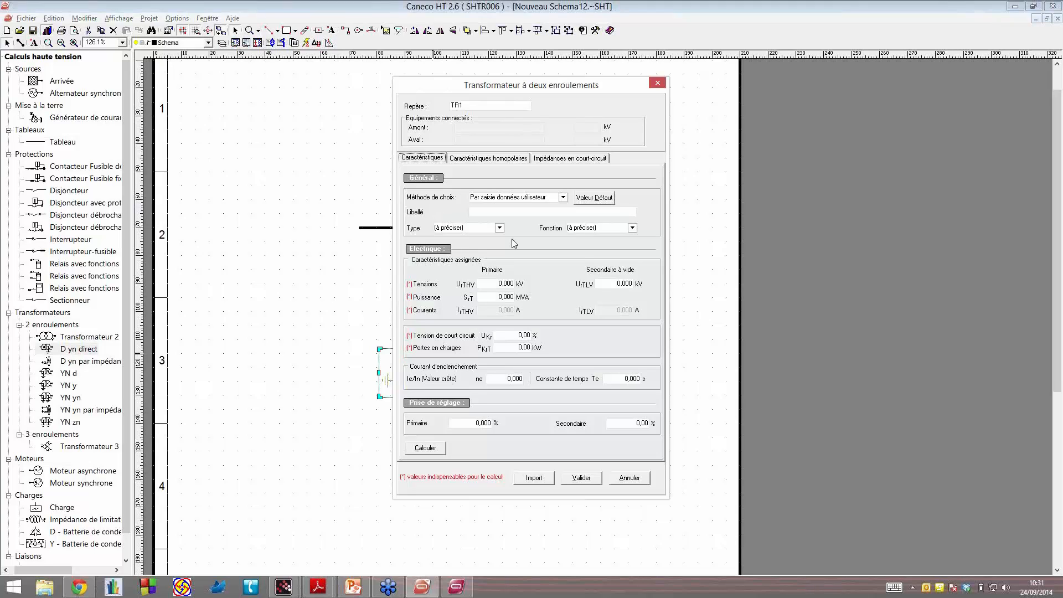
click(563, 197)
click(553, 208)
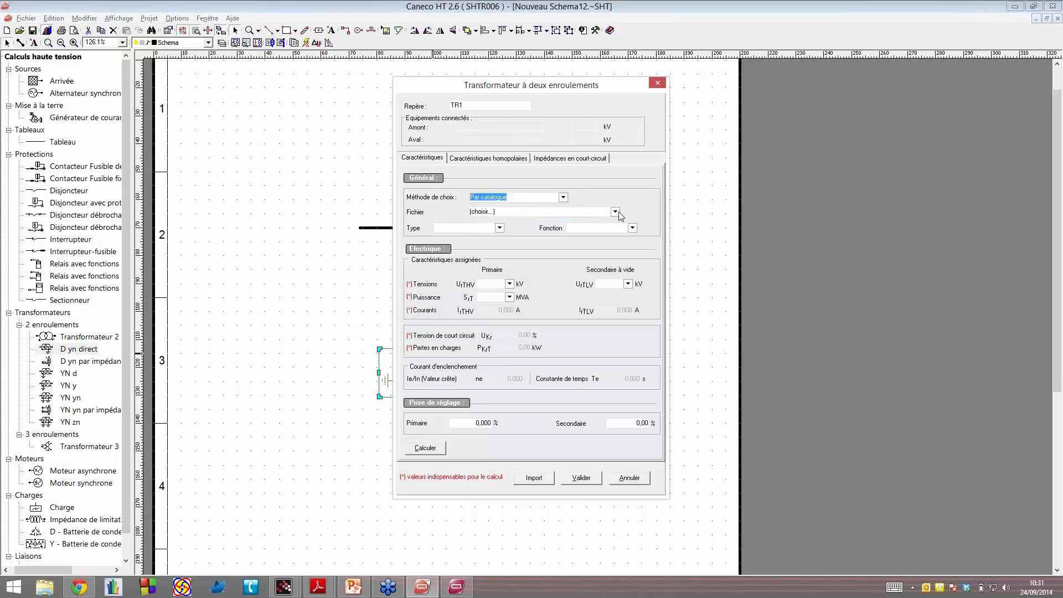
click(616, 212)
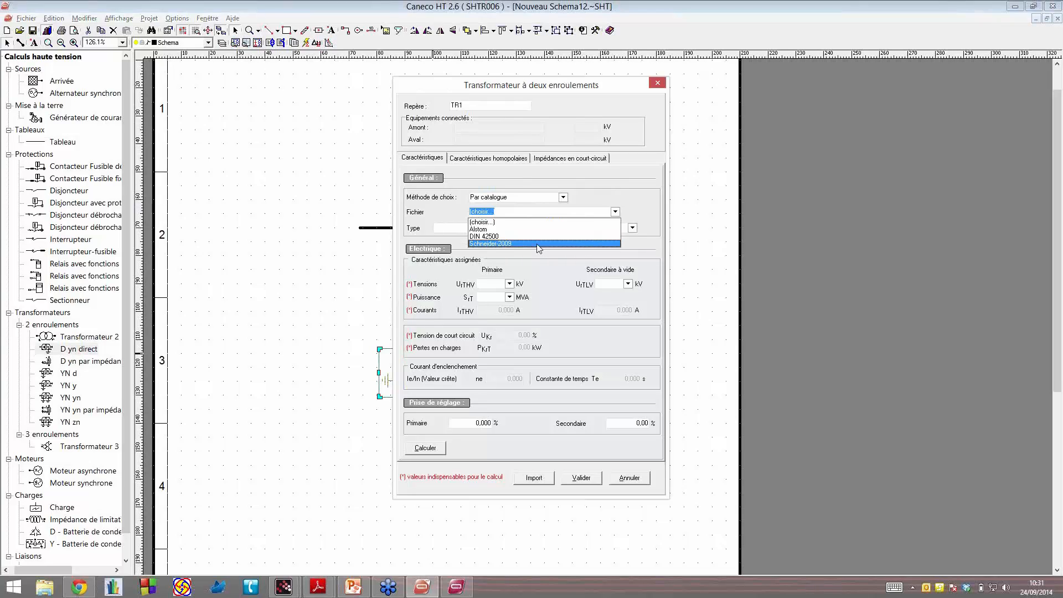
Step: Set the transformer's primary voltage to 20 kV, its no-load secondary voltage to 0,410 kV and its power to 0,630 MVA
click(510, 283)
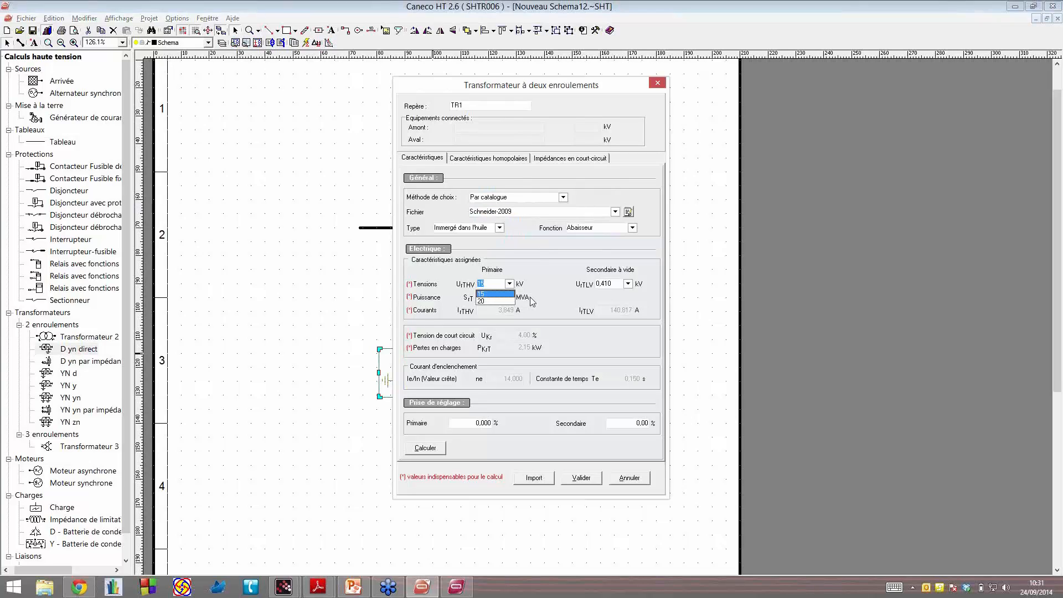
click(494, 300)
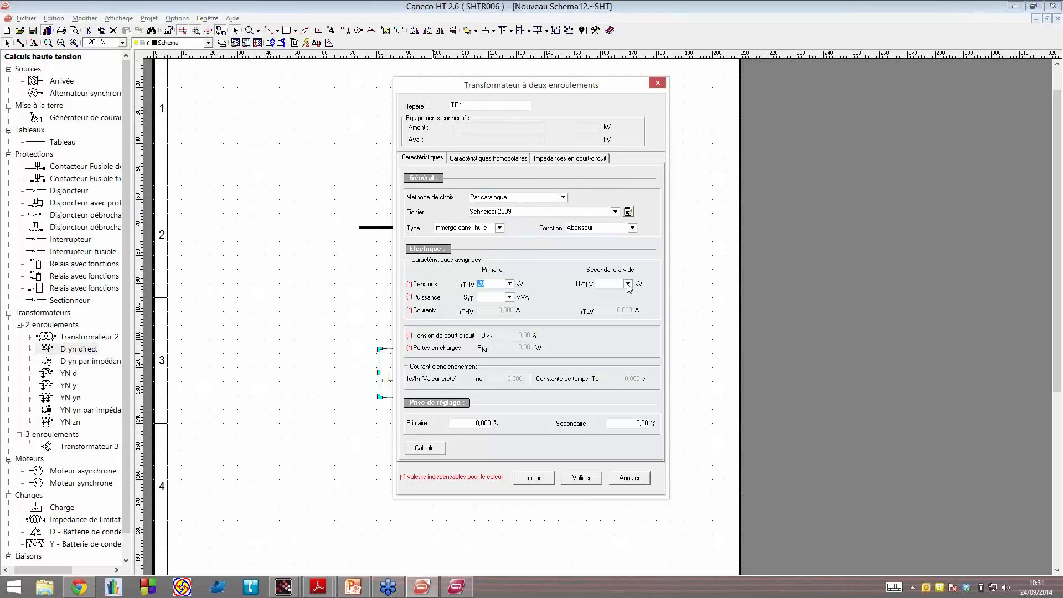
click(629, 286)
click(609, 294)
click(509, 298)
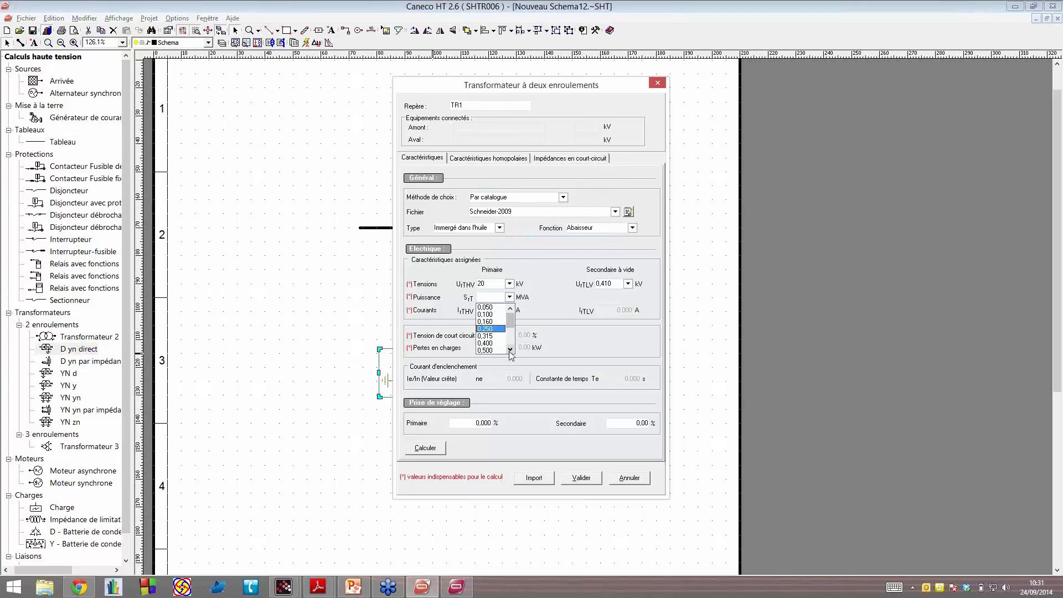
click(510, 350)
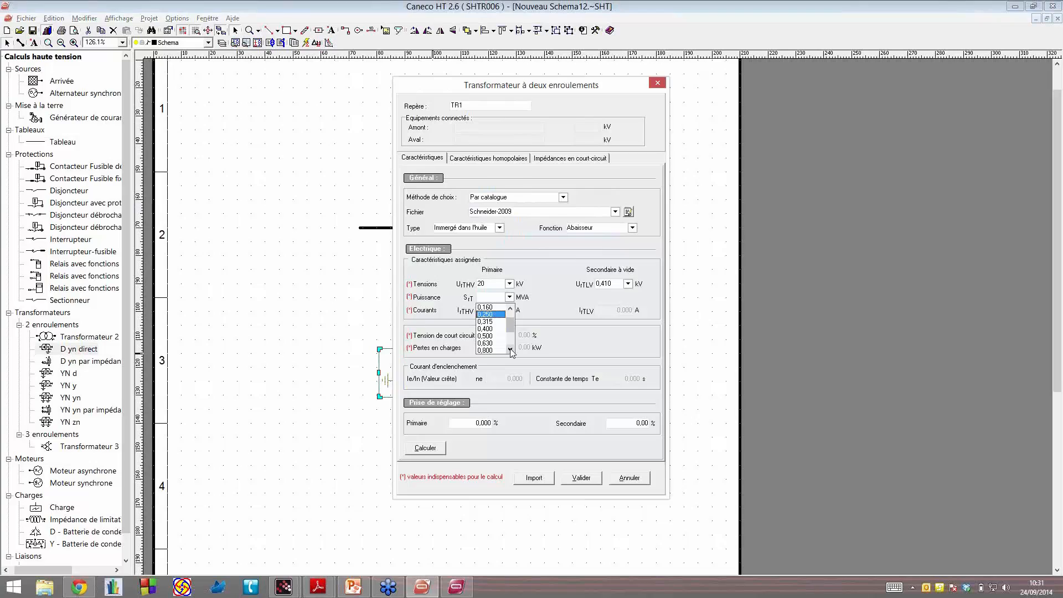
click(499, 322)
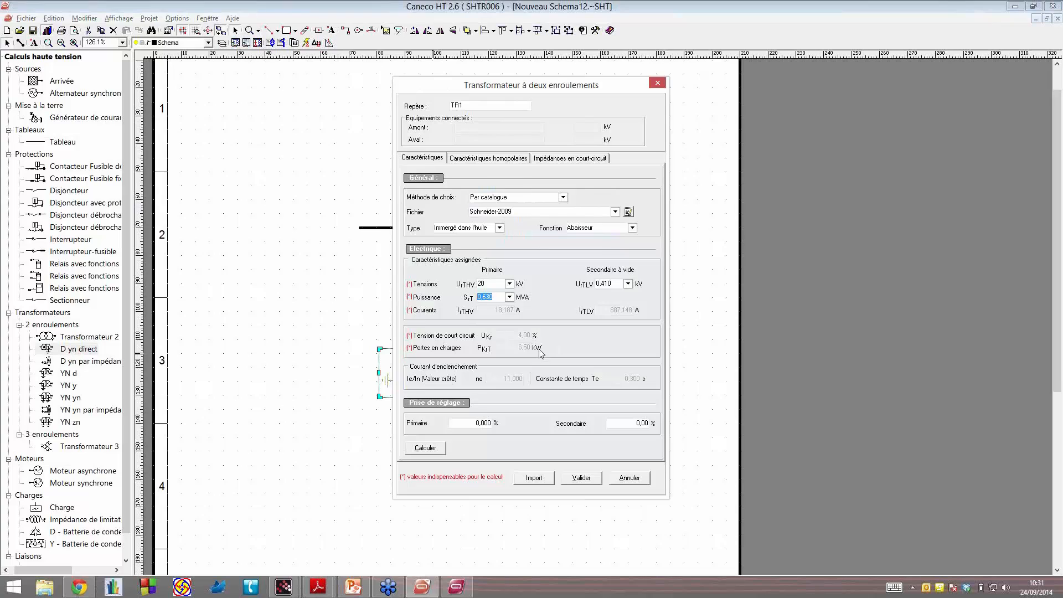
Step: Examine the transformer's zero-sequence characteristics and the help table of typical R(0)/R and X(0)/X values for each coupling
click(492, 160)
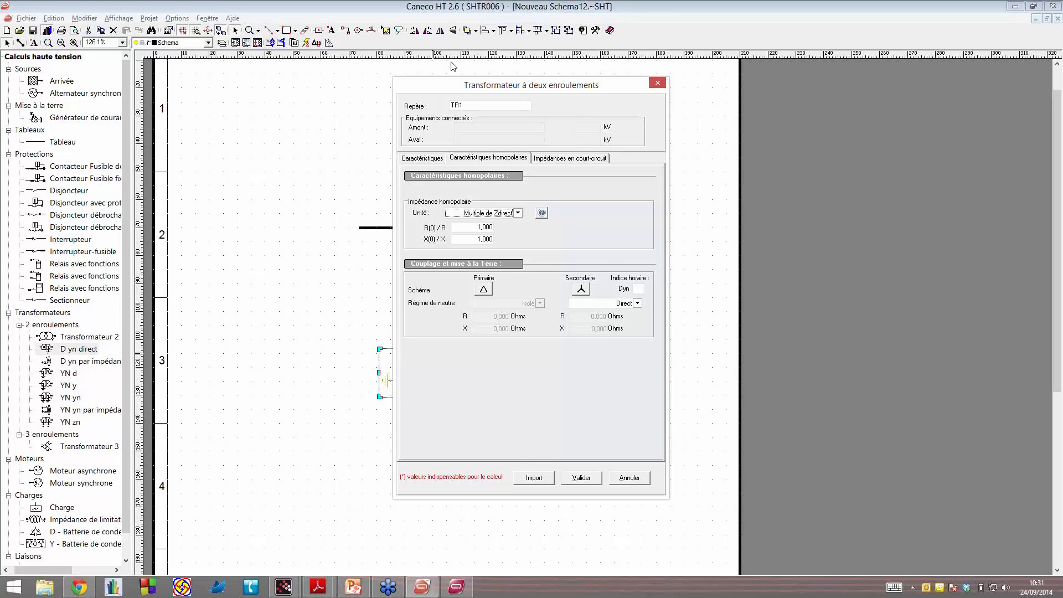
drag(484, 89, 134, 143)
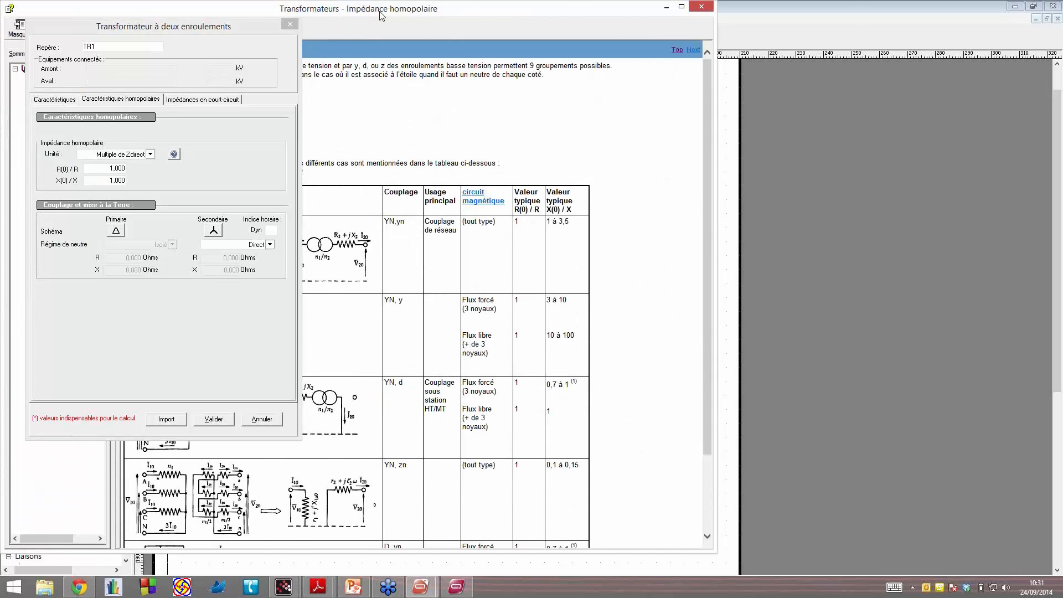
drag(382, 15, 557, 51)
double_click(563, 7)
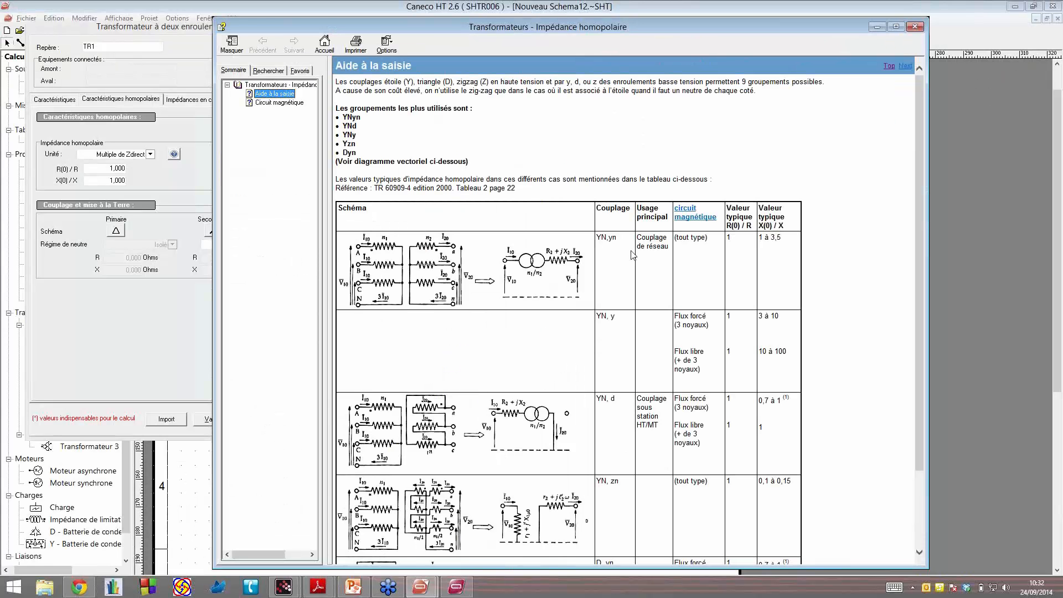
double_click(563, 26)
double_click(562, 7)
click(768, 228)
scroll(752, 287, down, 3)
scroll(752, 286, down, 3)
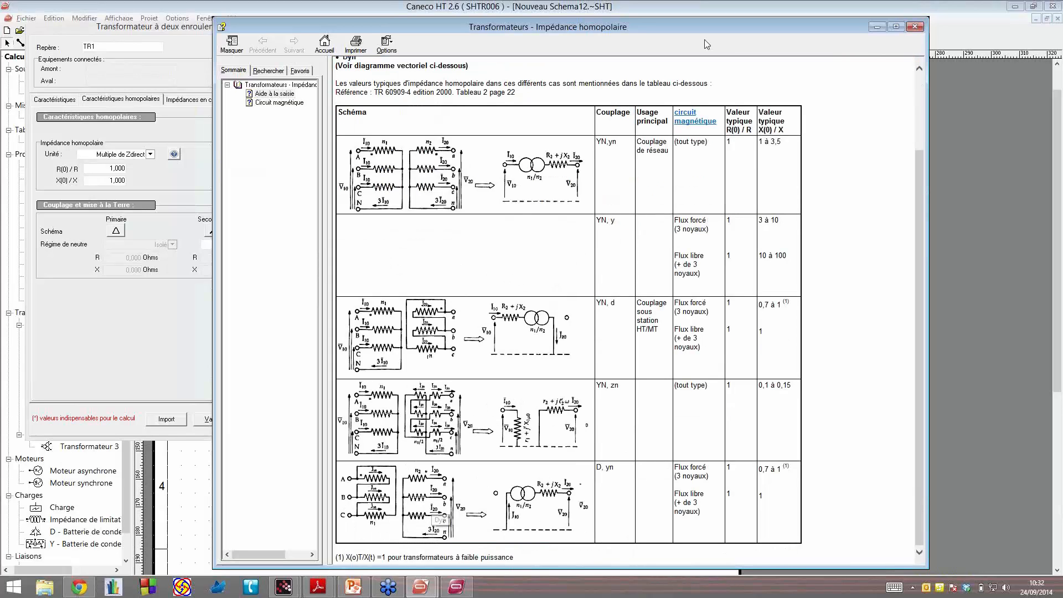
drag(703, 33, 591, 57)
click(801, 48)
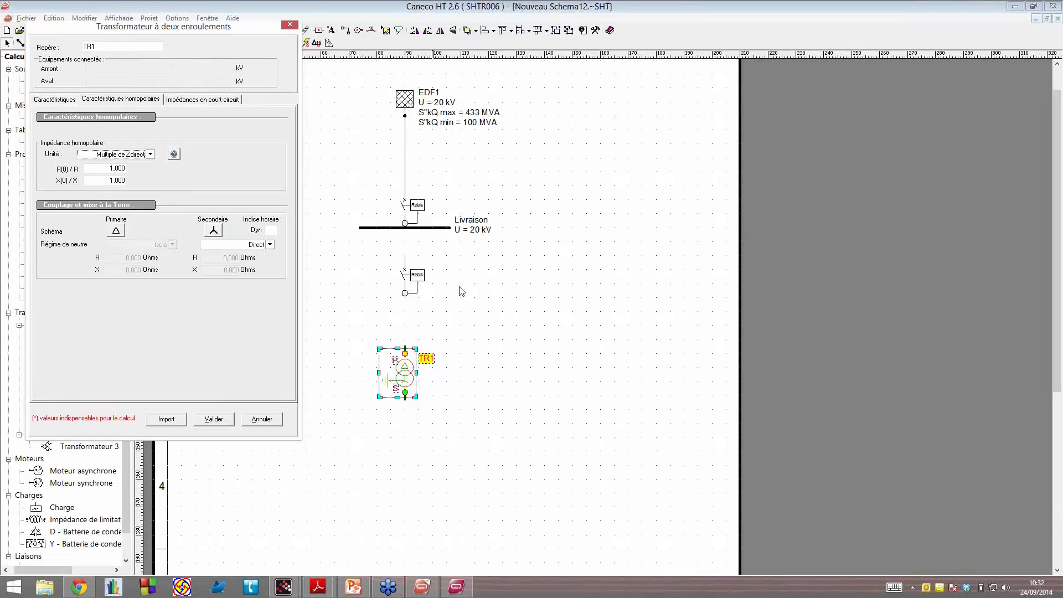
Step: Set the transformer's Dyn clock index to 11 and validate its characteristics
click(270, 230)
text(11)
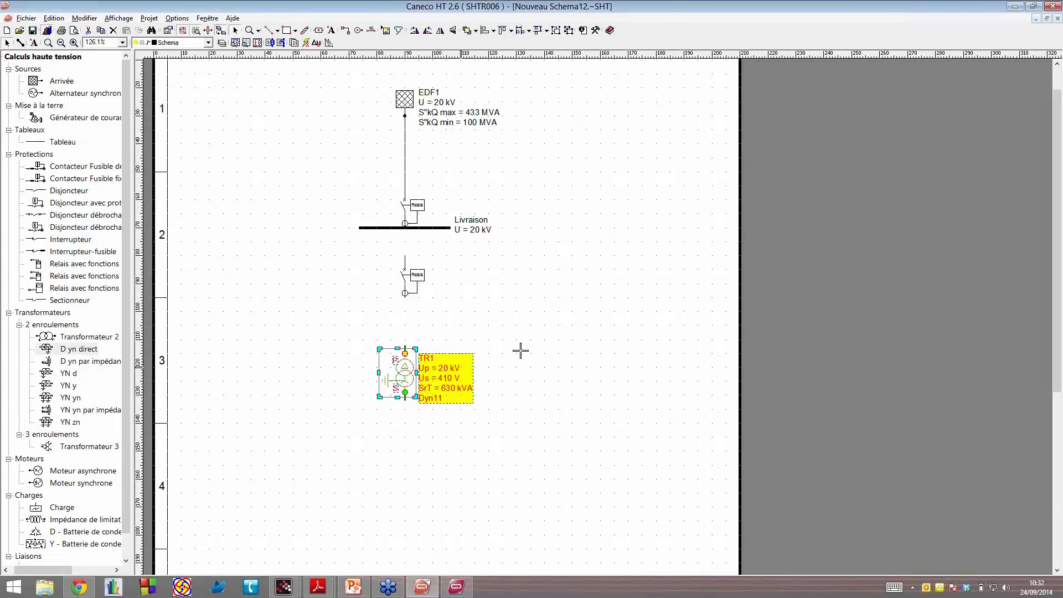
click(214, 413)
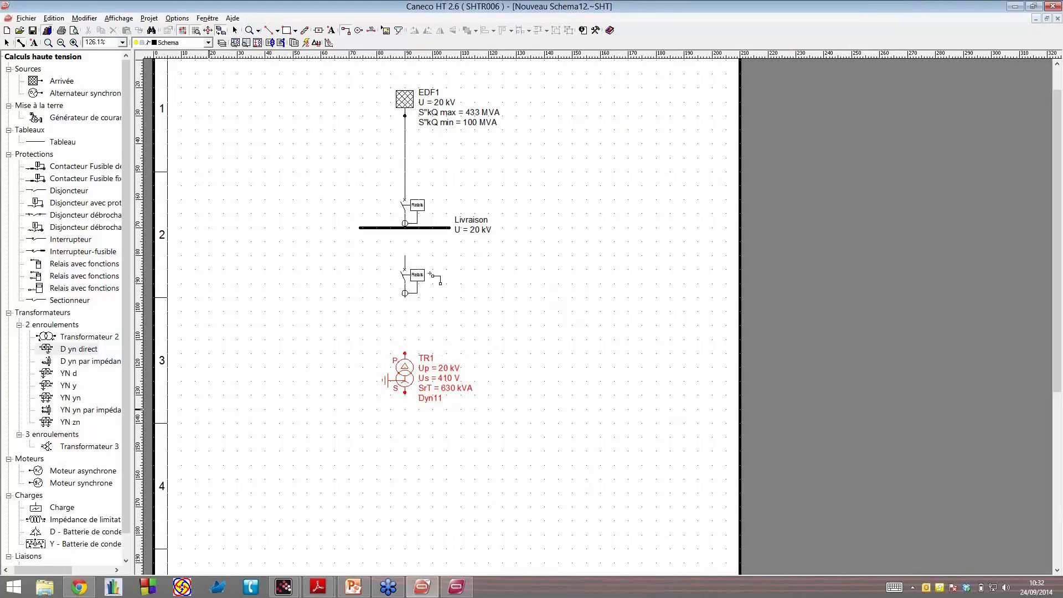
Step: Link the second circuit breaker to the Livraison switchboard and the TR1 transformer, and move it up directly beneath the switchboard
key(Escape)
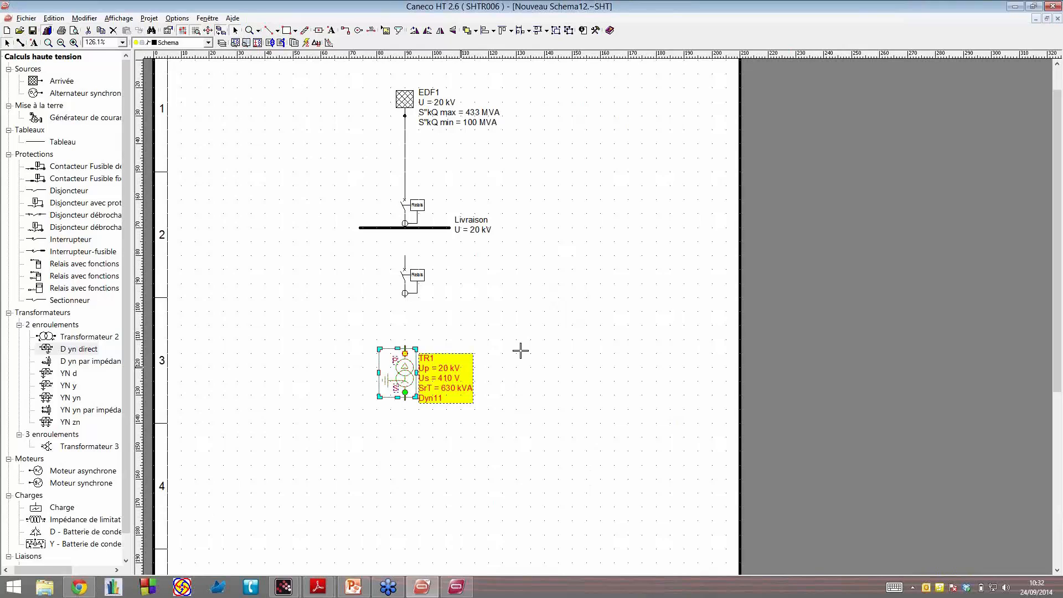
key(space)
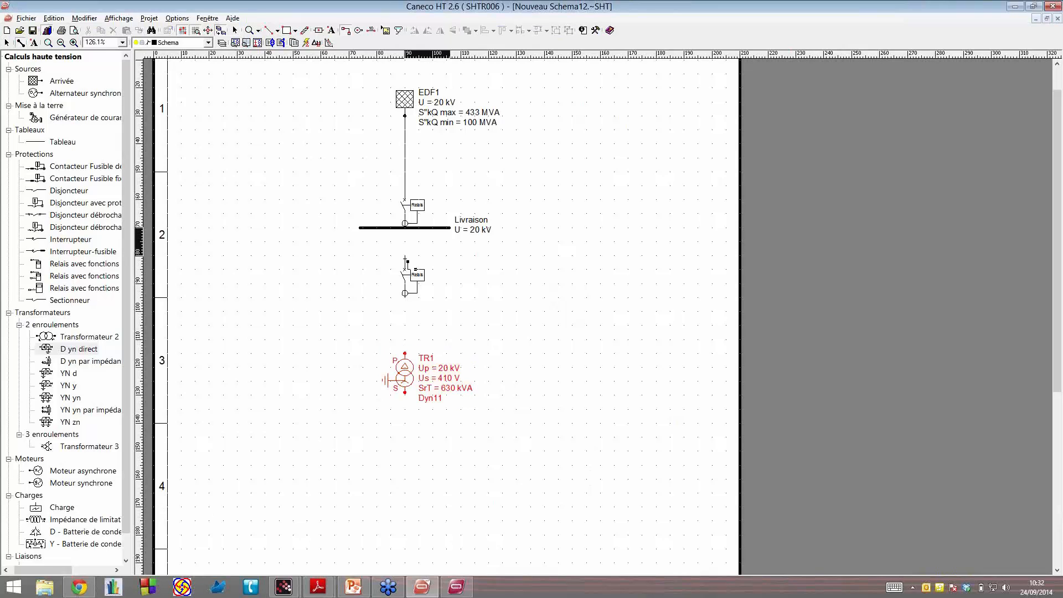
click(416, 268)
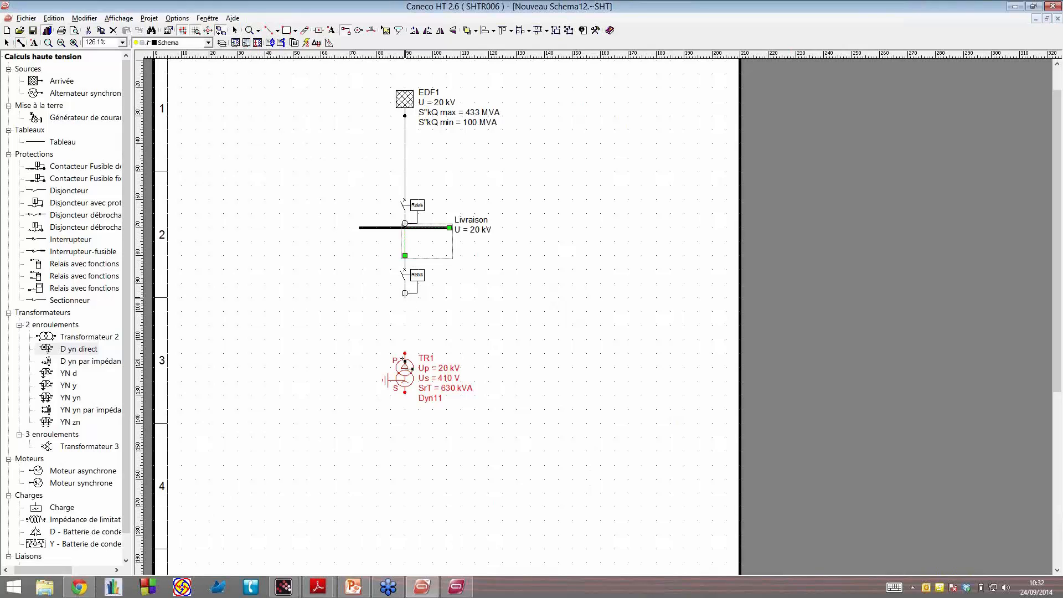
click(404, 358)
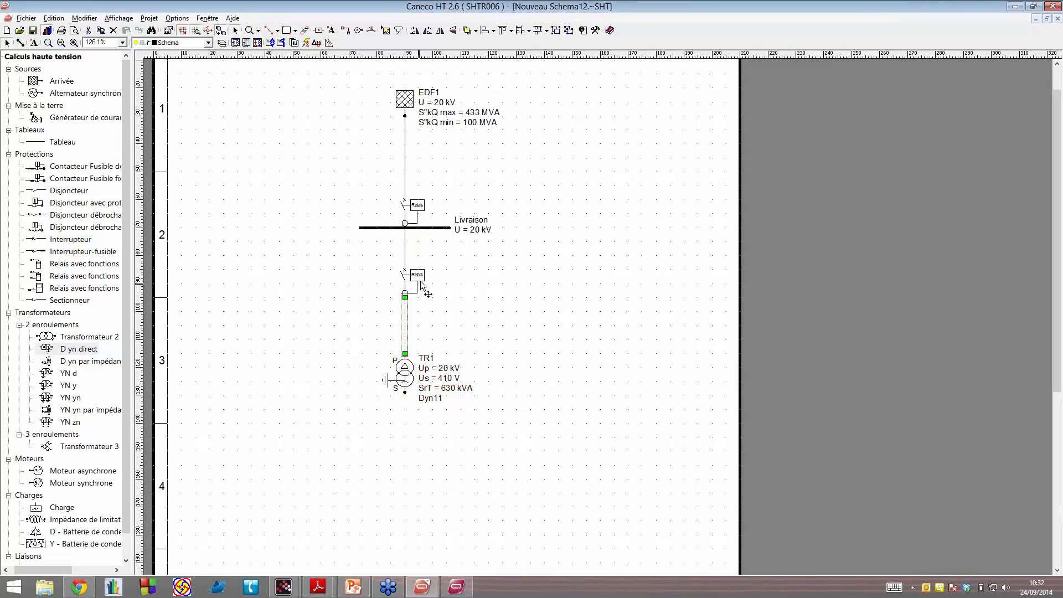
click(420, 283)
drag(420, 284, 420, 255)
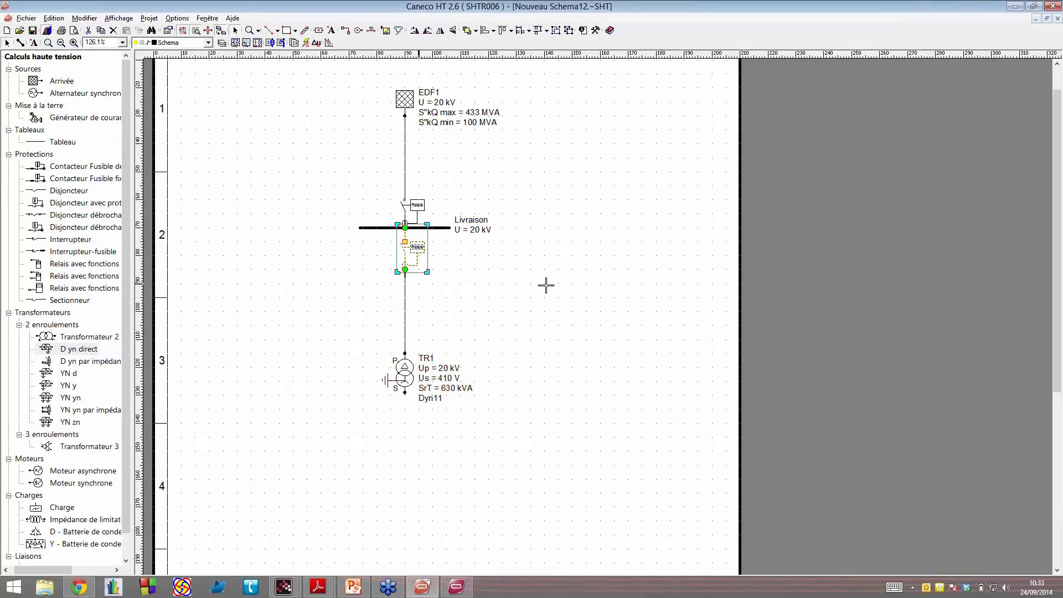
Step: Move the TR1 transformer farther down from the second circuit breaker to lengthen the link between them
click(546, 286)
click(429, 381)
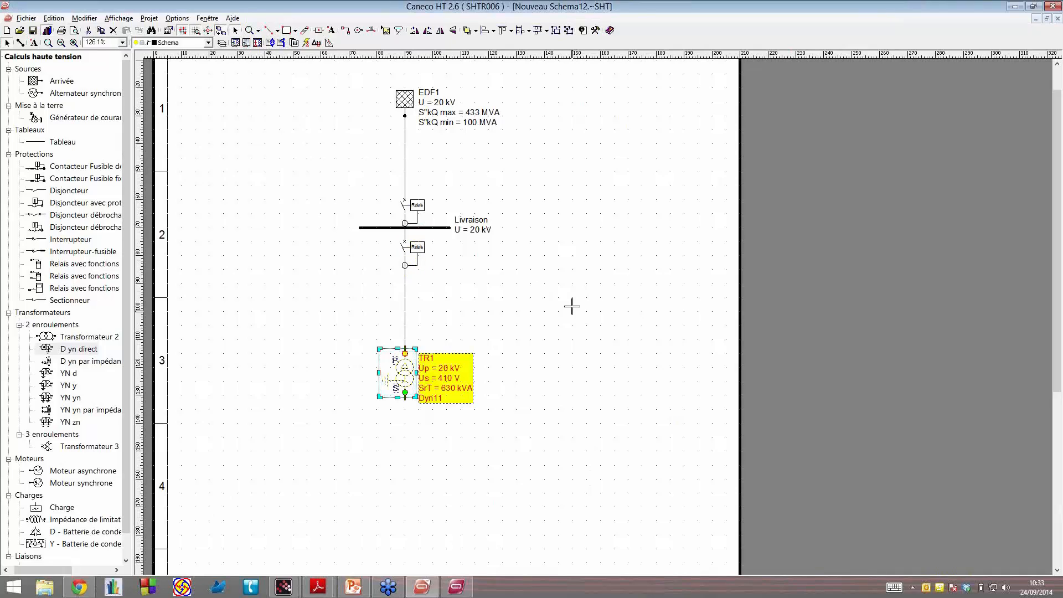
key(Down)
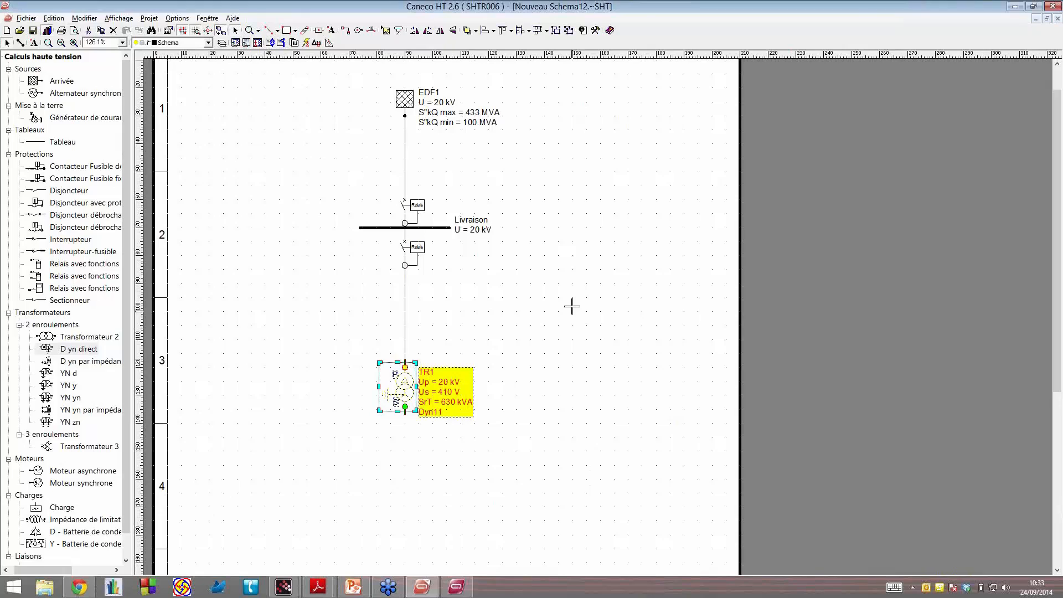
key(Down)
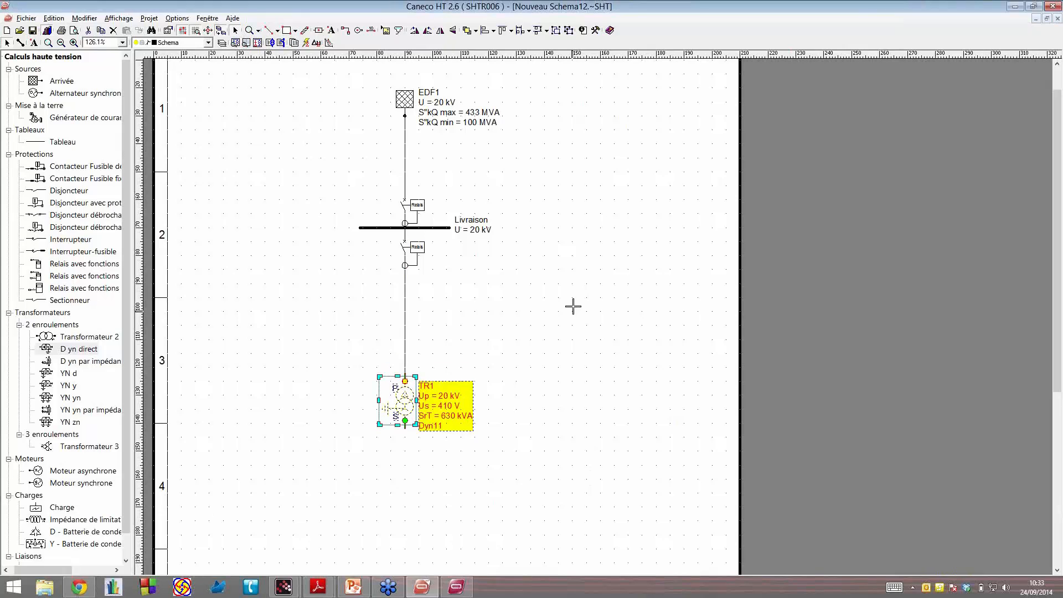
click(429, 316)
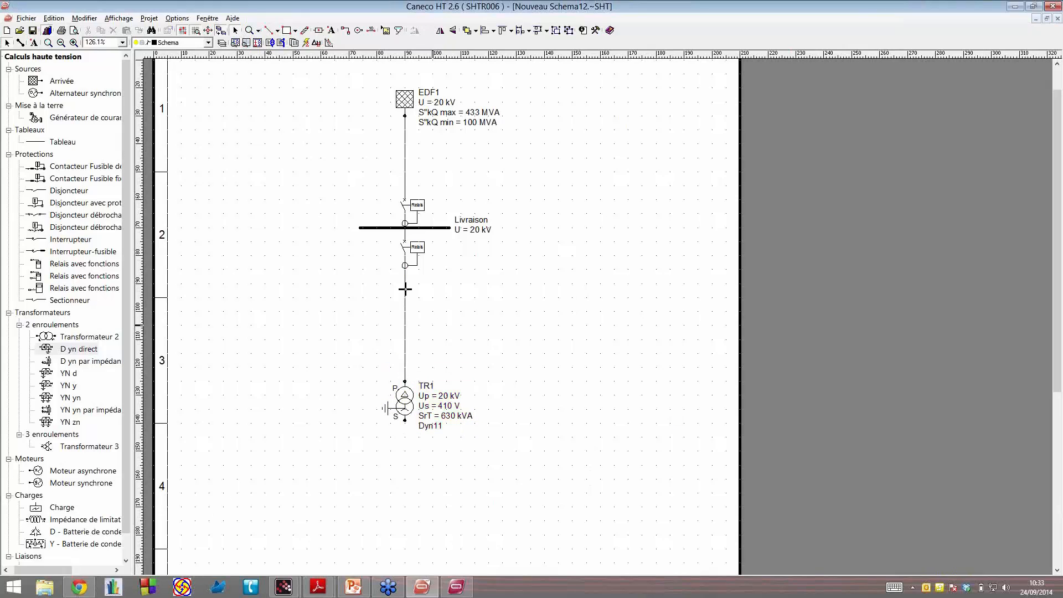
Step: Change the link between the Livraison switchboard and transformer TR1 to an insulated cable (Câble isolé)
click(404, 314)
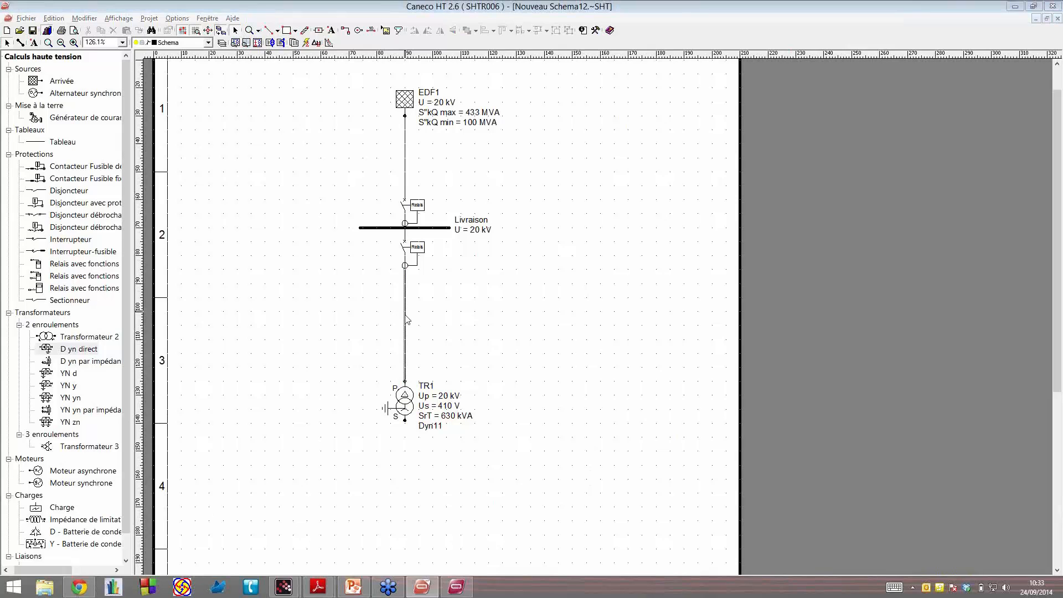
double_click(405, 314)
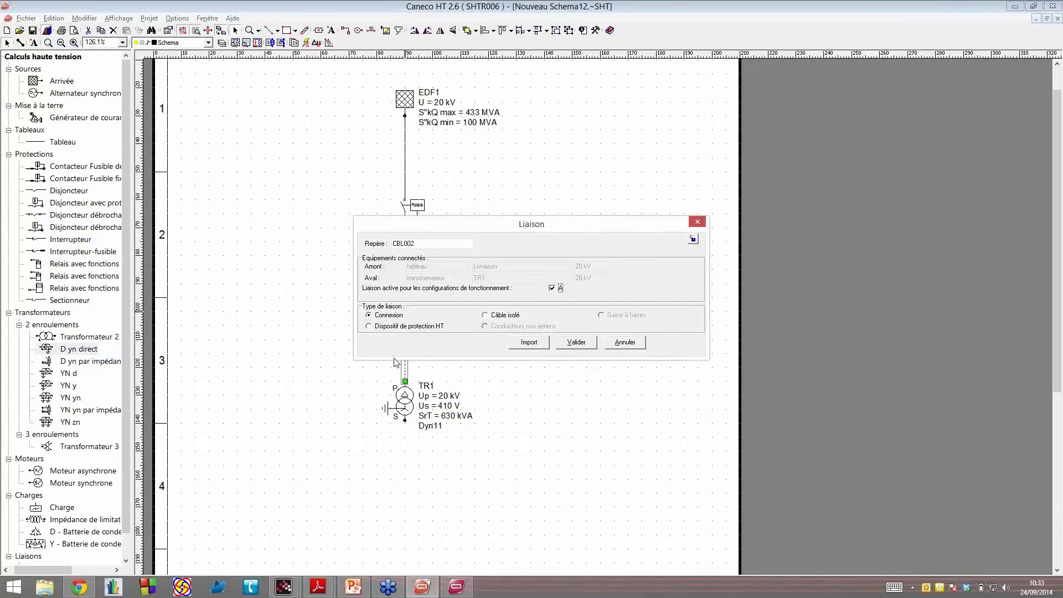
click(484, 314)
key(Return)
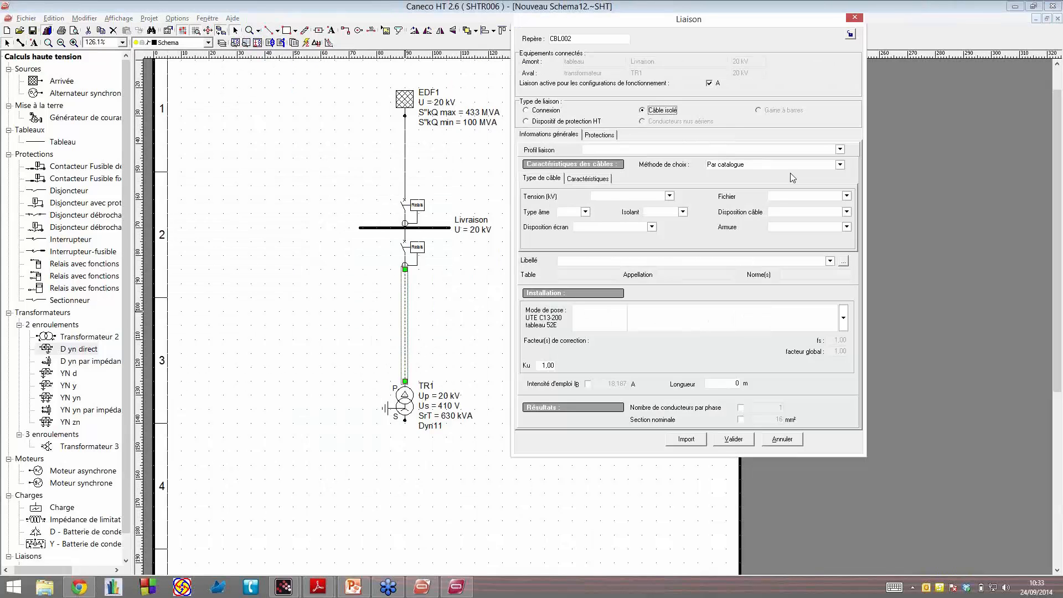
Step: Try the "Par saisie données utilisateur" selection method for the cable characteristics and return to "Par catalogue"
click(840, 164)
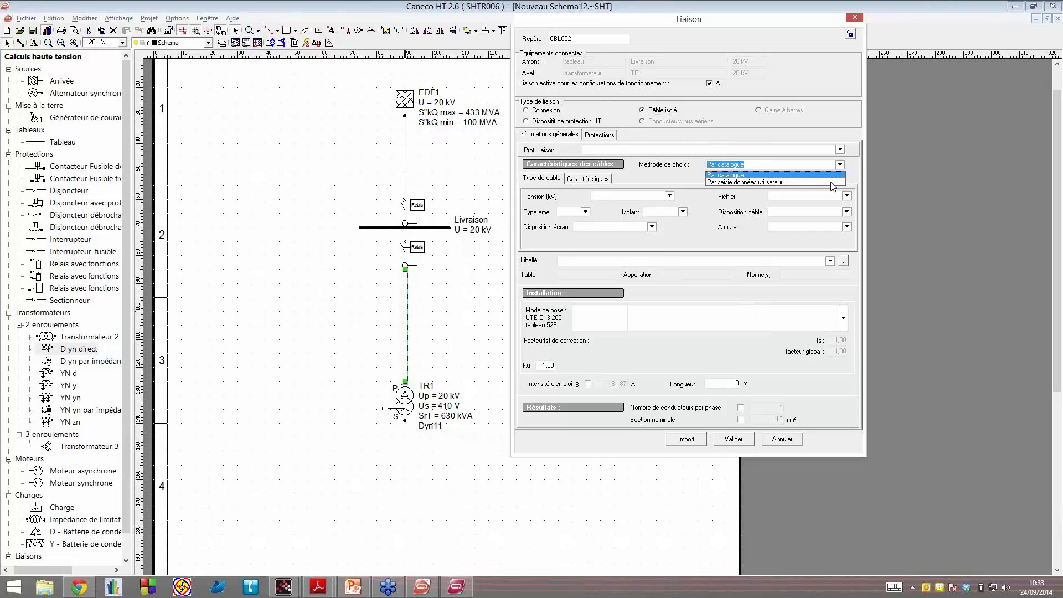
click(831, 182)
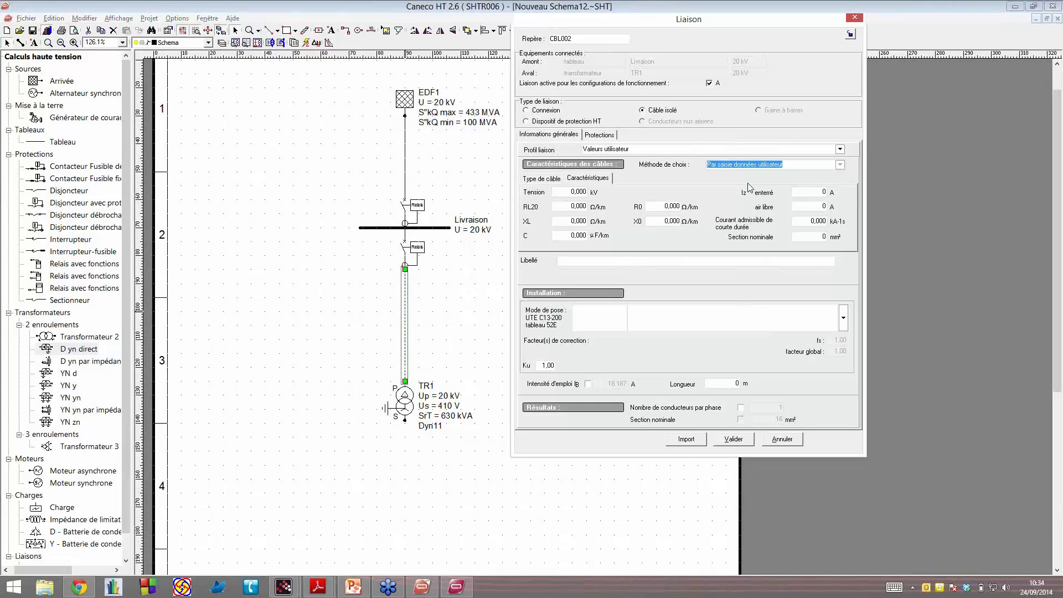
key(Up)
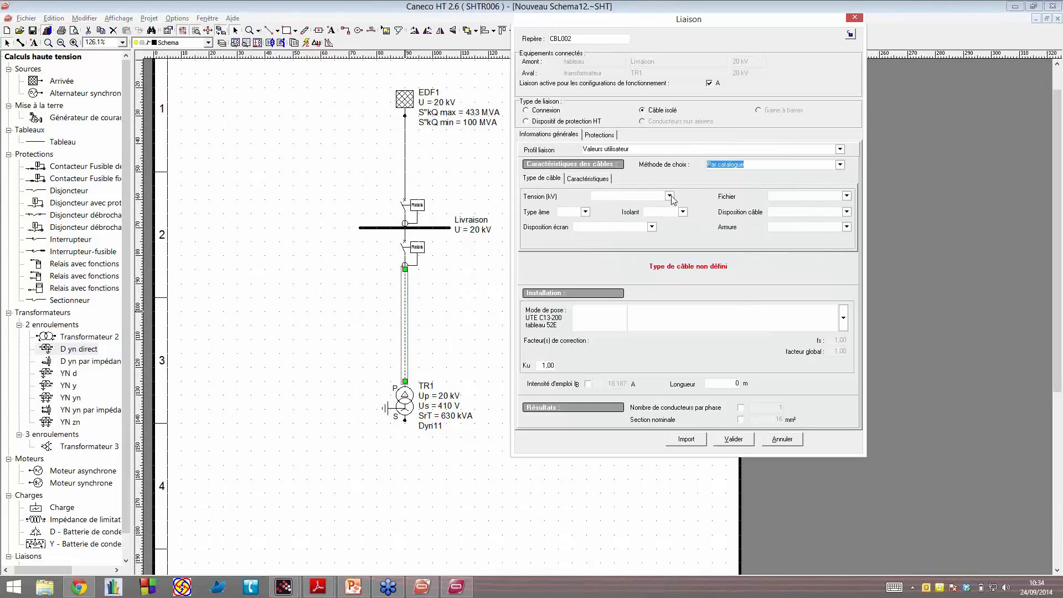
Step: Select a 12/20 (24) kV aluminium PR cable from the Prysmian file, arranged as torsade d'unipolaires
key(Down)
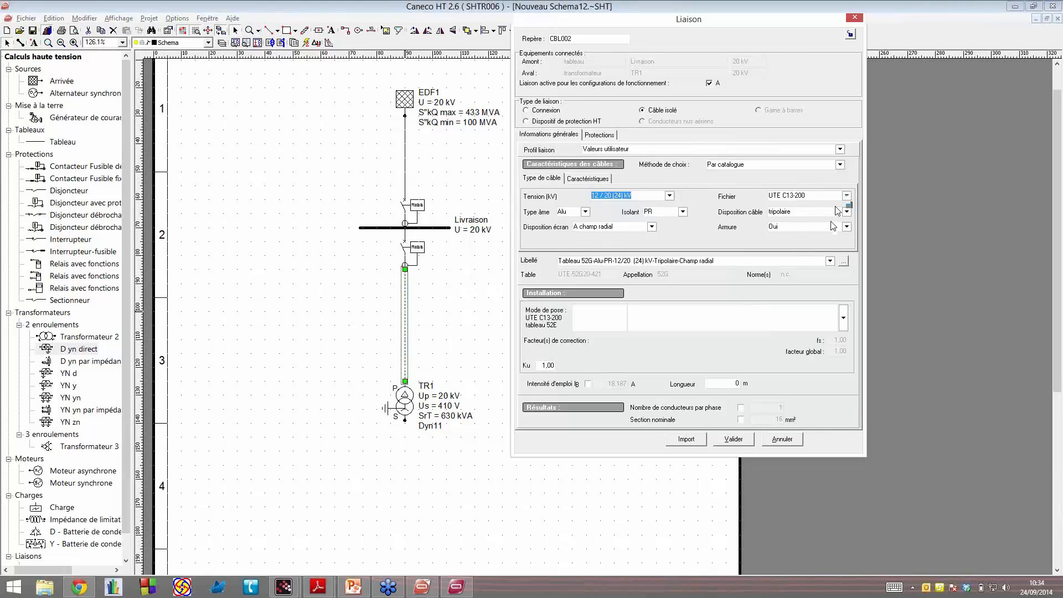
click(610, 212)
click(586, 211)
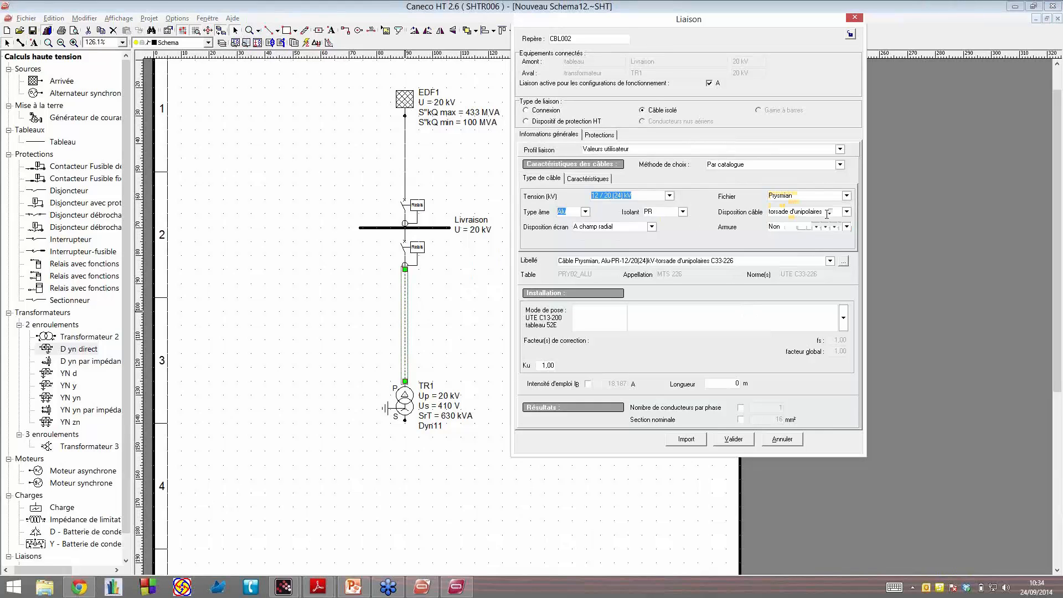
click(846, 212)
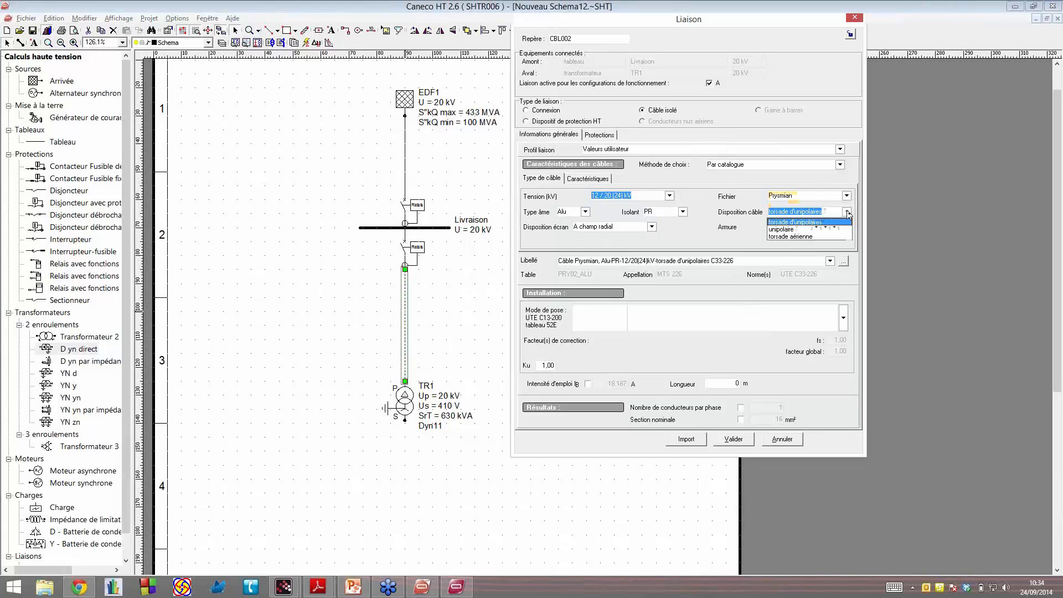
click(848, 212)
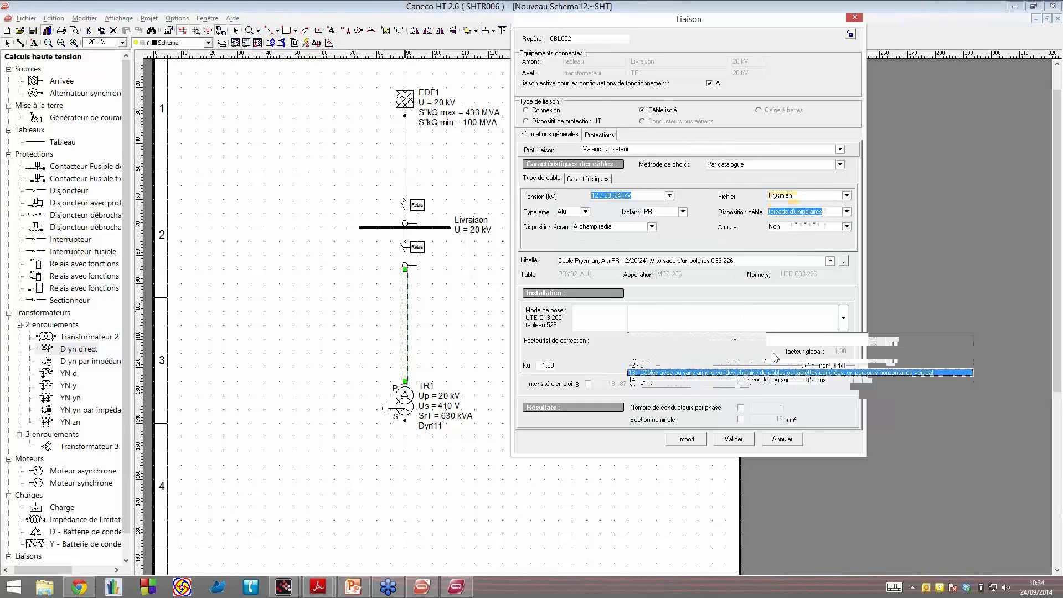
Step: Try buried laying methods 61, 62 and 63, and settle on method 13, cables on perforated cable trays
click(844, 318)
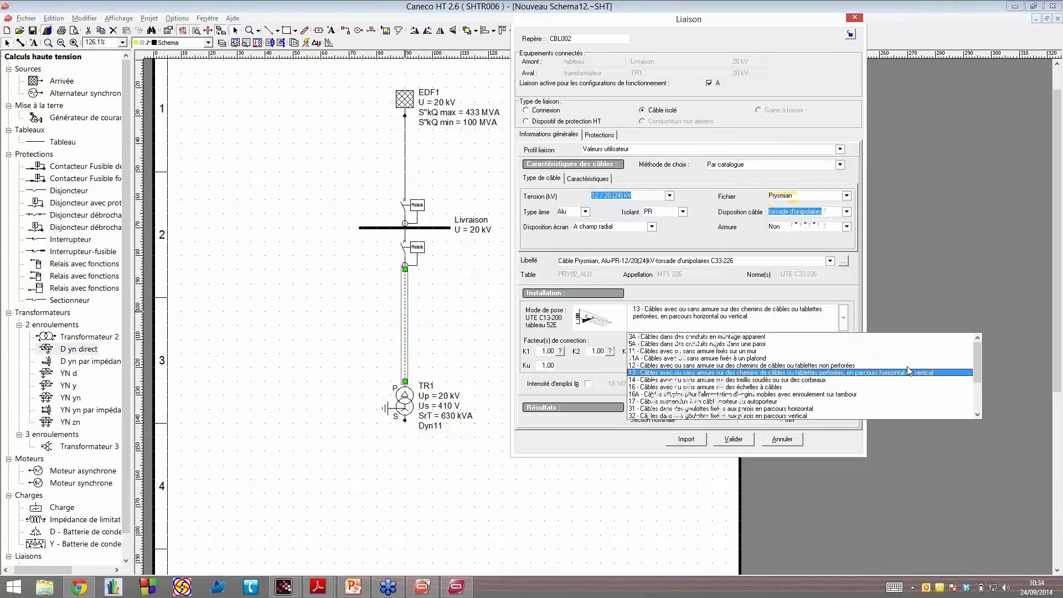
scroll(738, 402, down, 3)
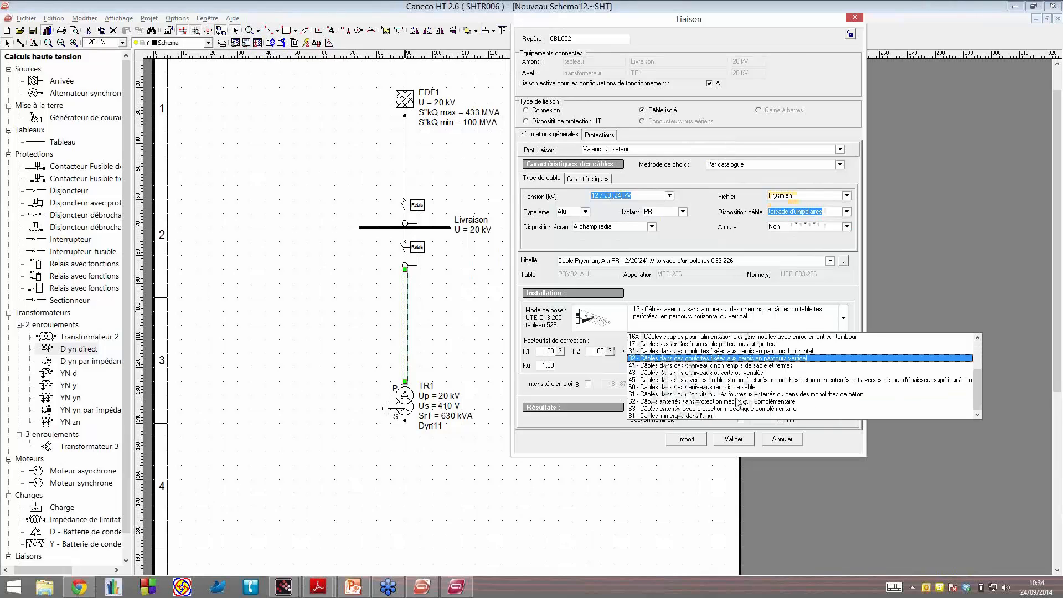
click(742, 394)
click(845, 317)
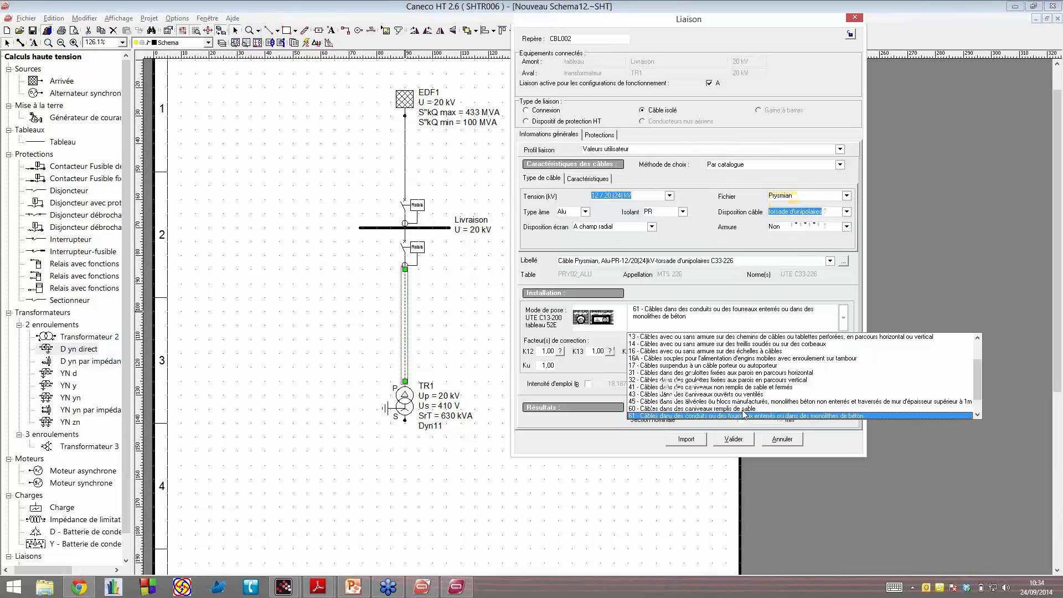
scroll(763, 387, down, 1)
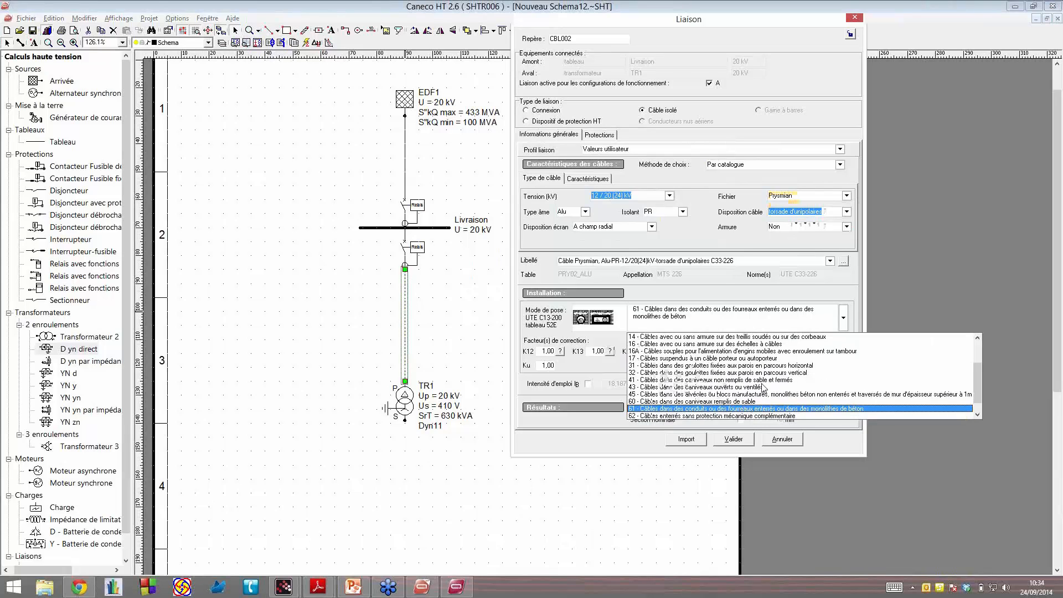
click(765, 416)
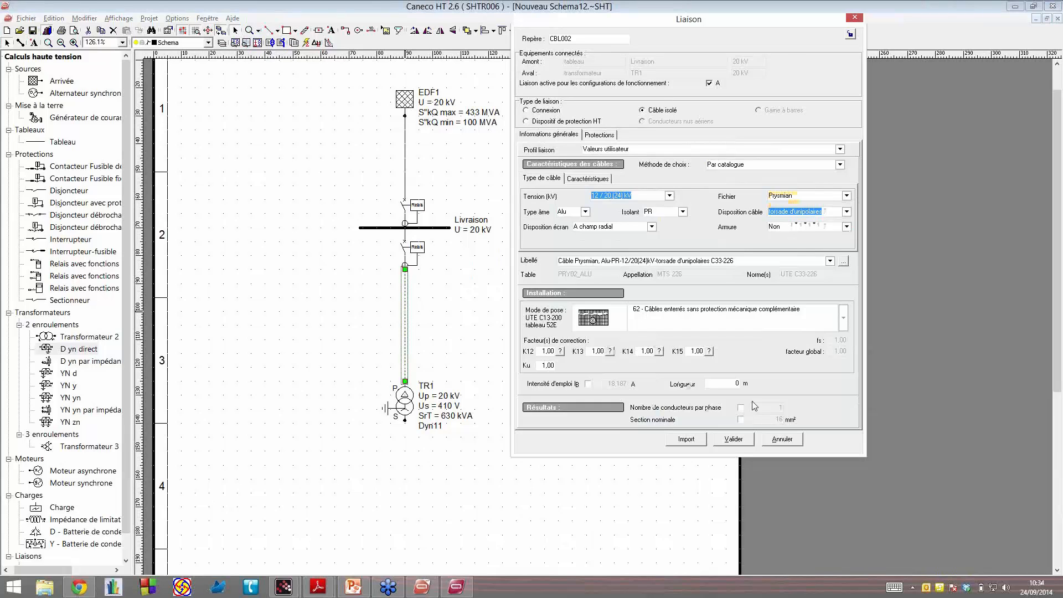
click(618, 330)
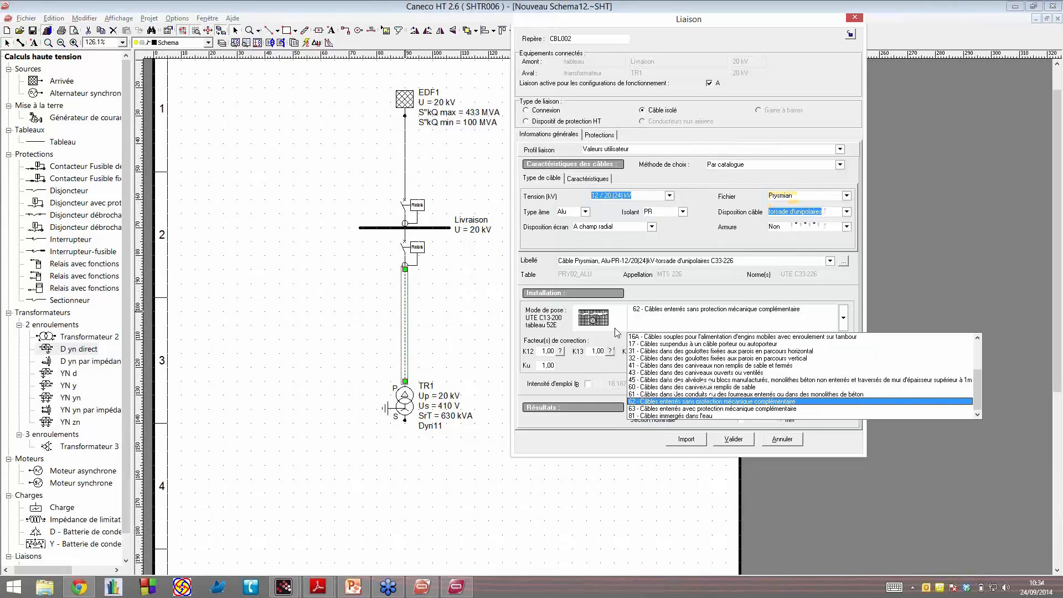
click(719, 409)
click(843, 320)
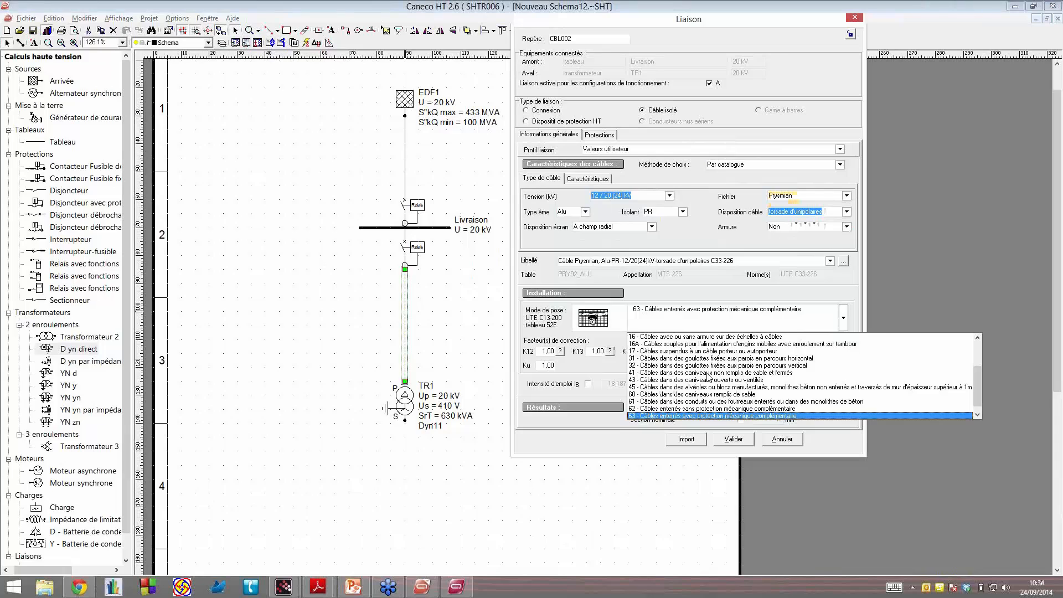
scroll(708, 378, up, 3)
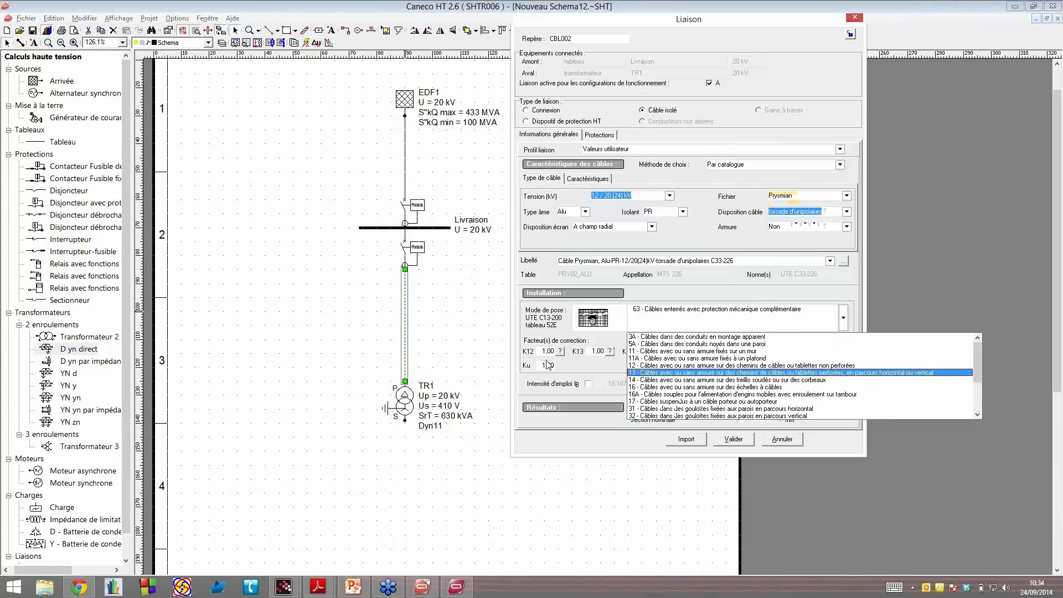
click(659, 373)
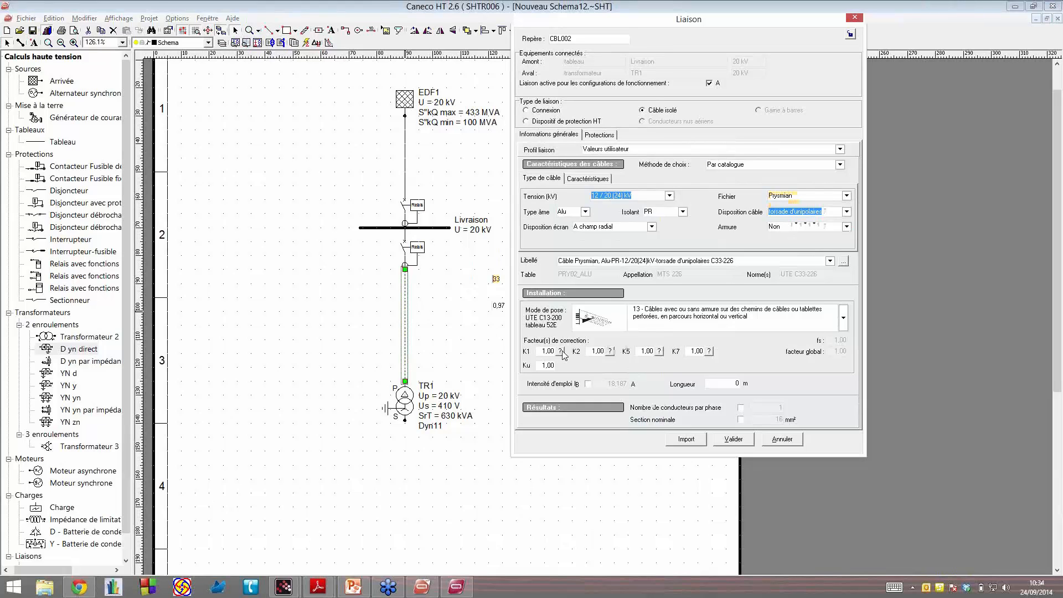
Step: Set correction factor K1 to 0,91 and K2 to 0,85, and keep K5 and K7 at 1,00 after consulting their tables
click(561, 371)
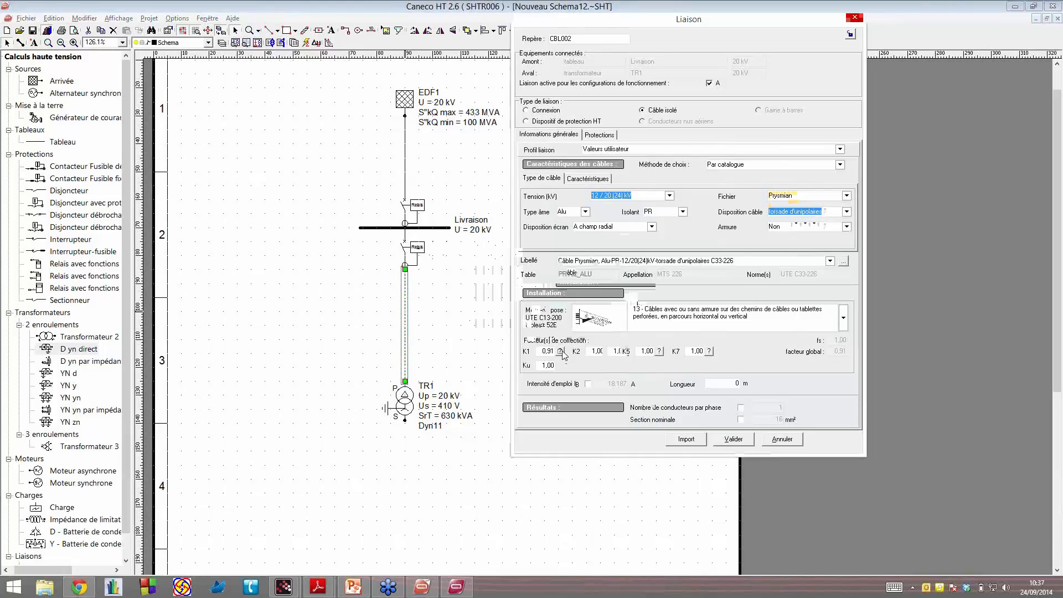
text(0,85)
click(669, 362)
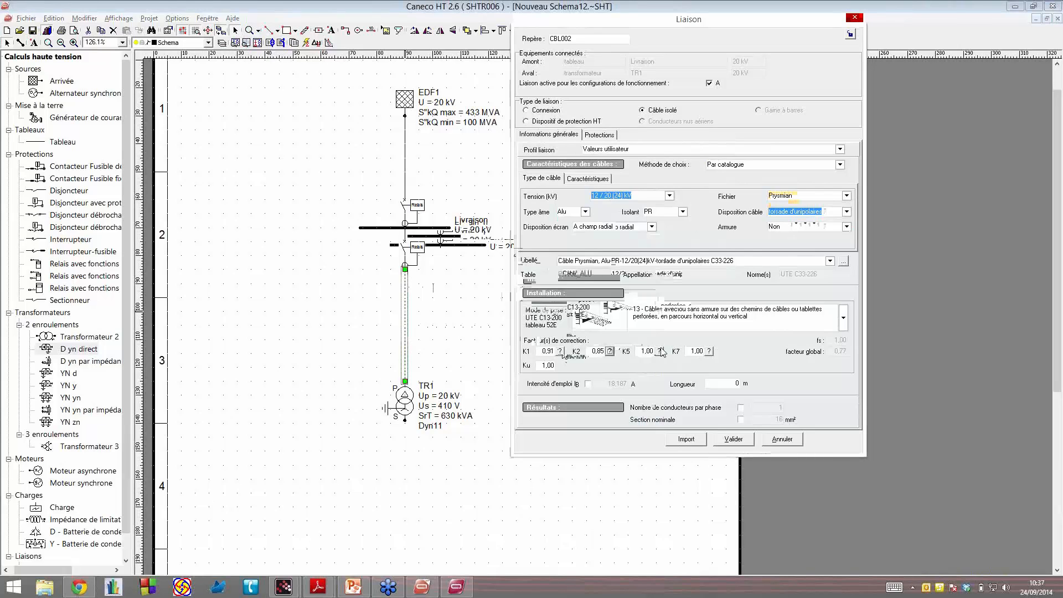
click(660, 351)
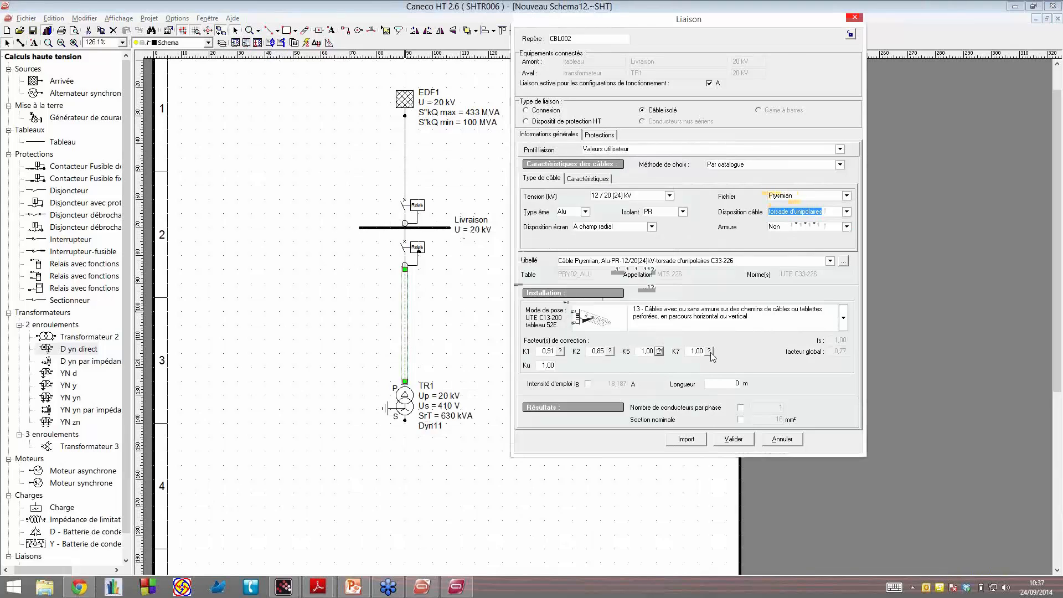
click(710, 353)
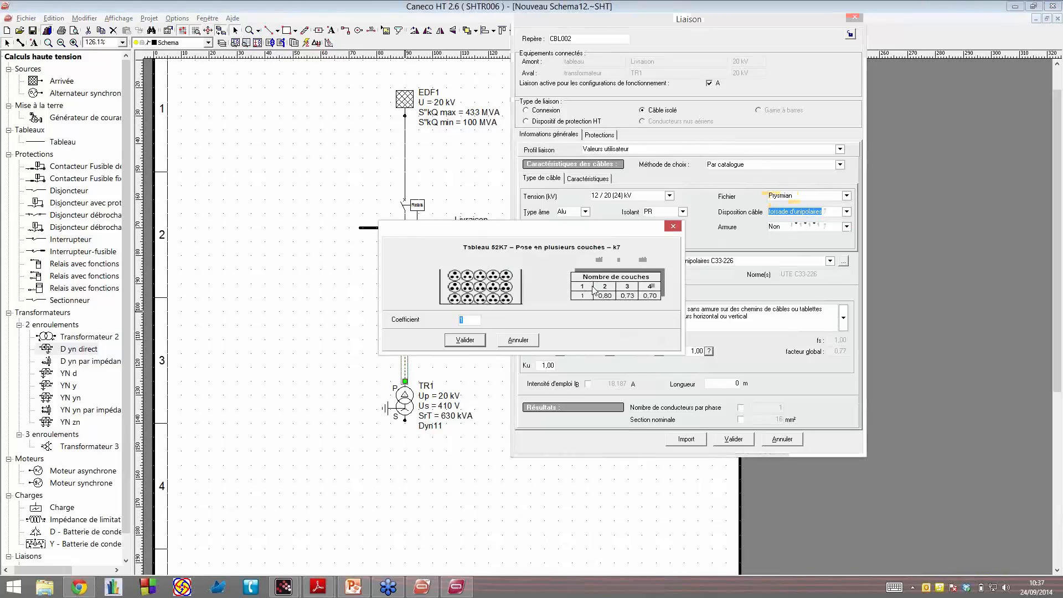
key(Return)
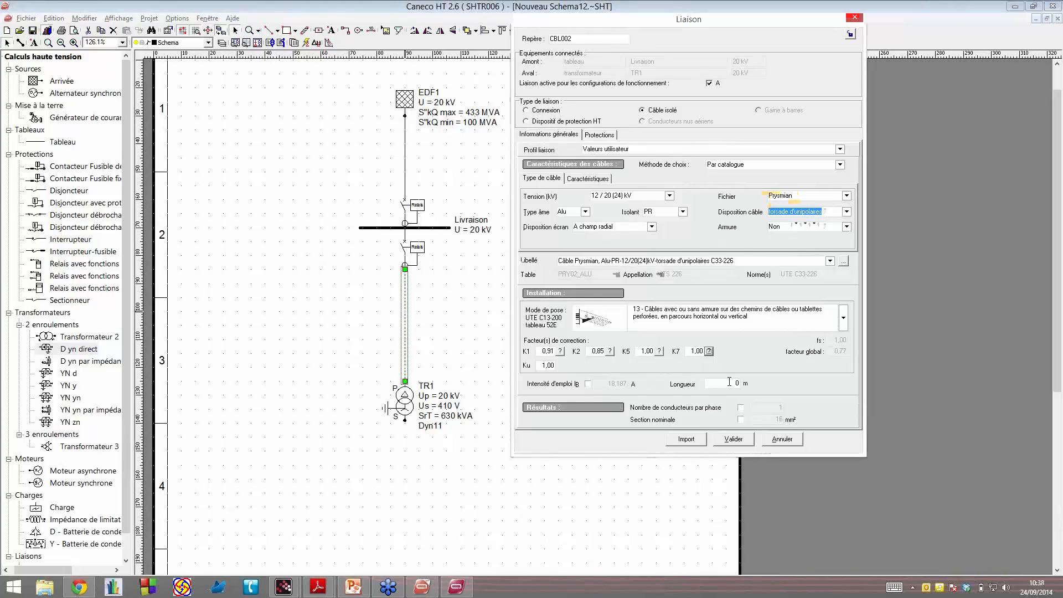
Step: Set the cable length to 20 m
click(730, 382)
text(20)
click(696, 351)
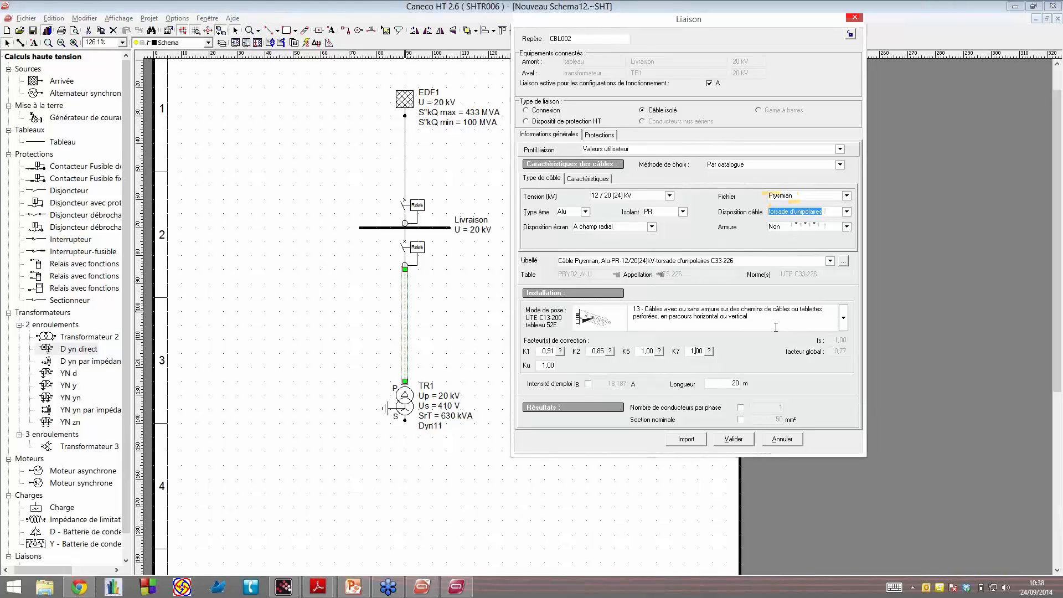
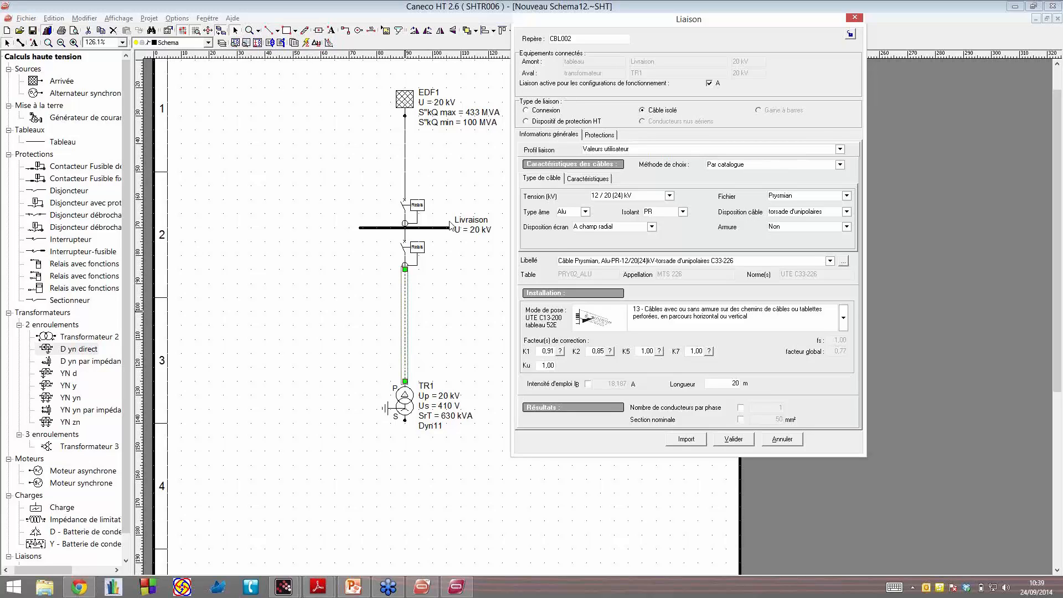
Step: Set the cable's upstream protection to Disjoncteur with a 200 ms tripping time and validate the link
click(599, 135)
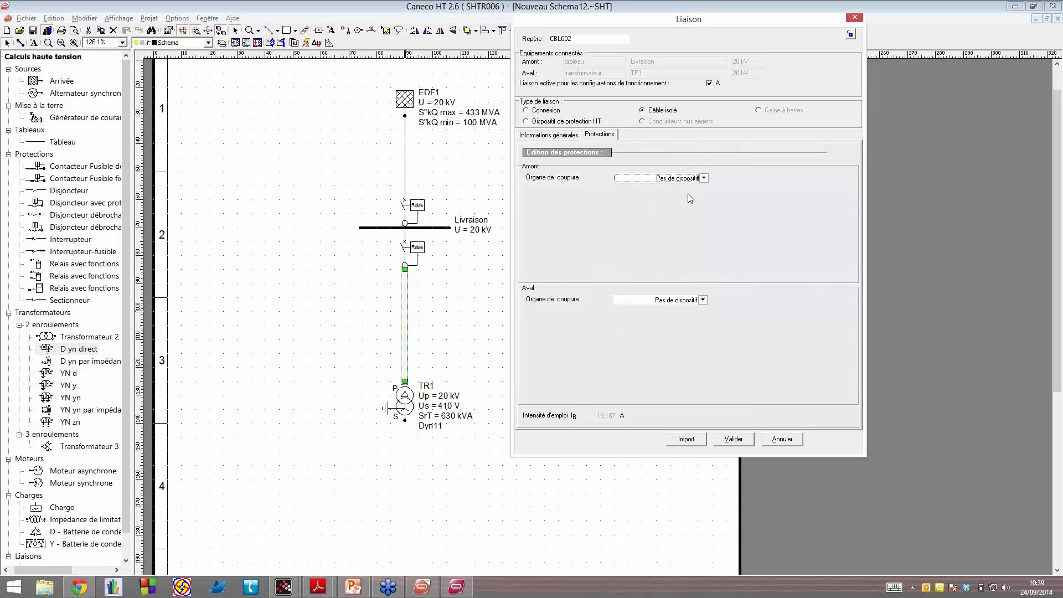
click(656, 178)
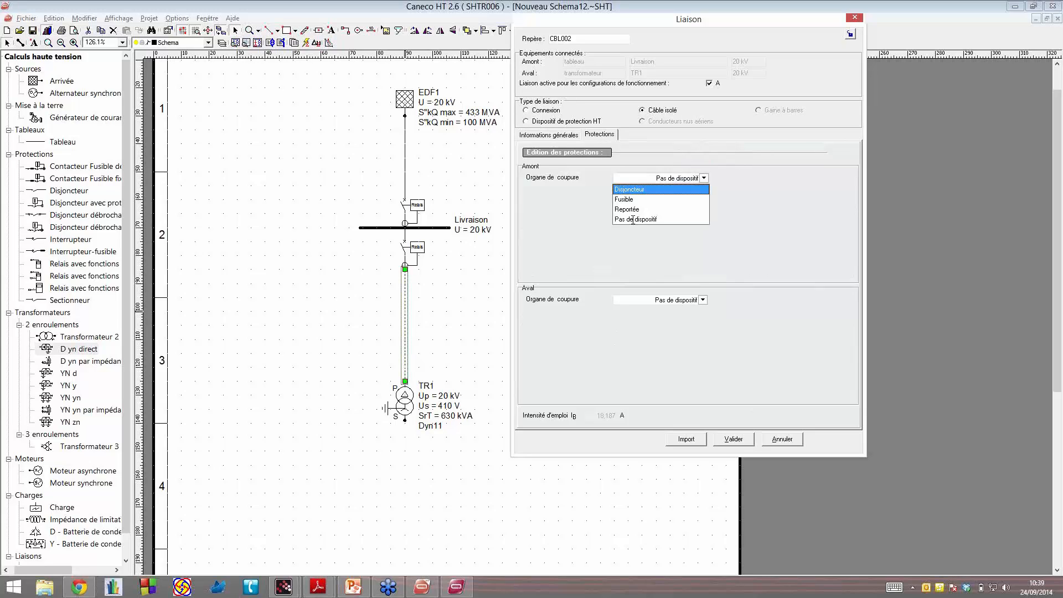
key(Return)
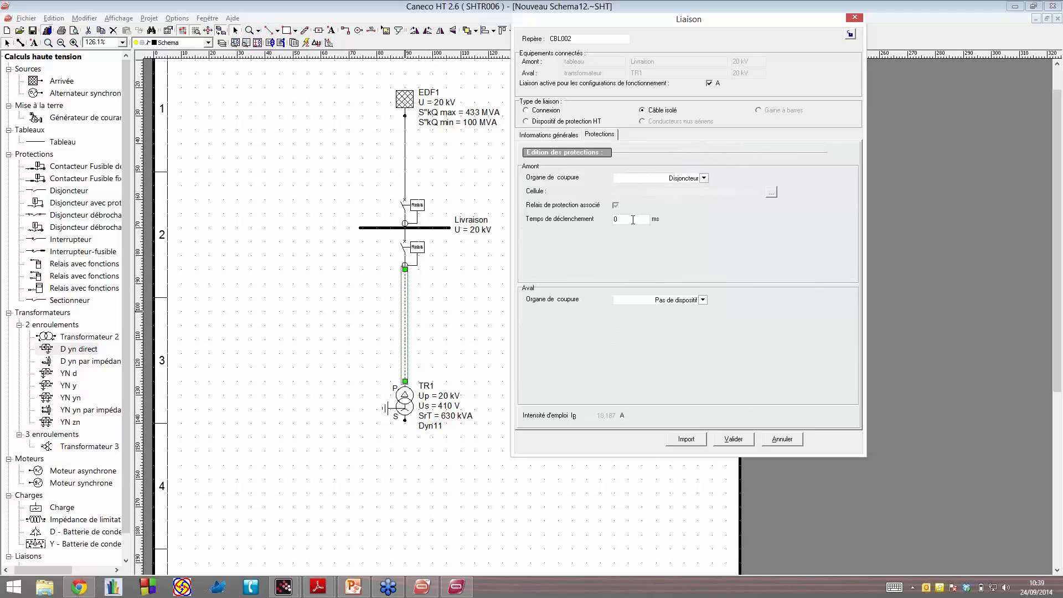
click(704, 178)
click(688, 193)
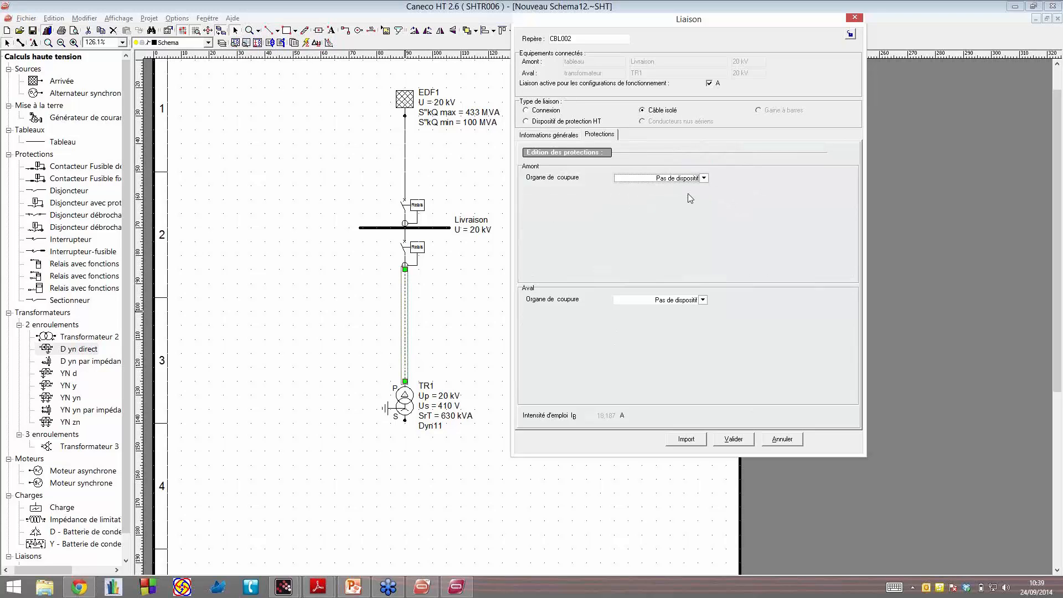
scroll(688, 194, up, 3)
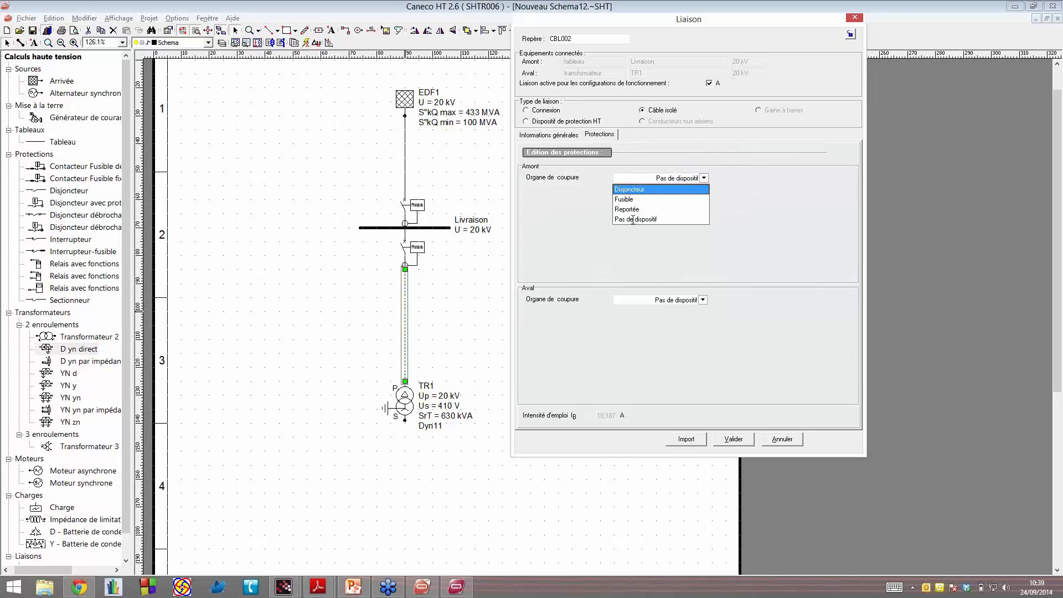
key(Return)
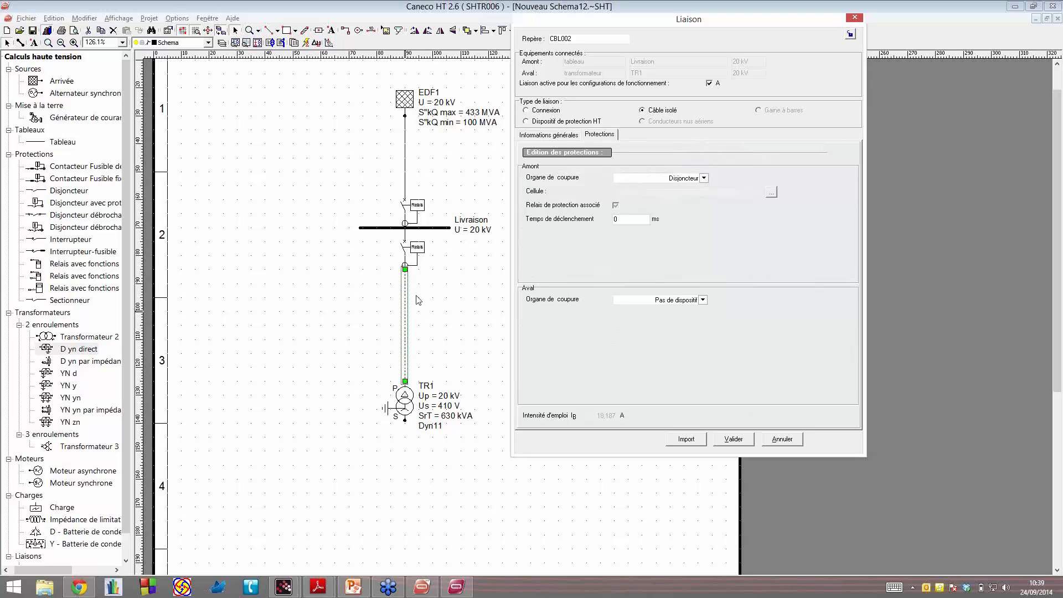
text(200)
click(735, 438)
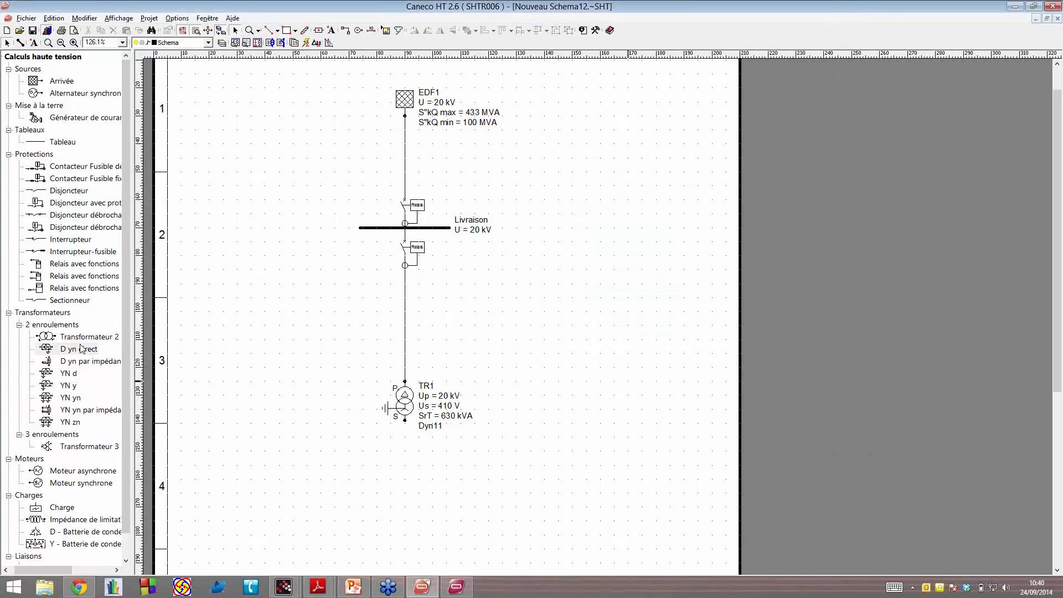
Step: Place a link label (Etiquette liaison) beside the cable between the Livraison board and transformer TR1
scroll(64, 533, down, 1)
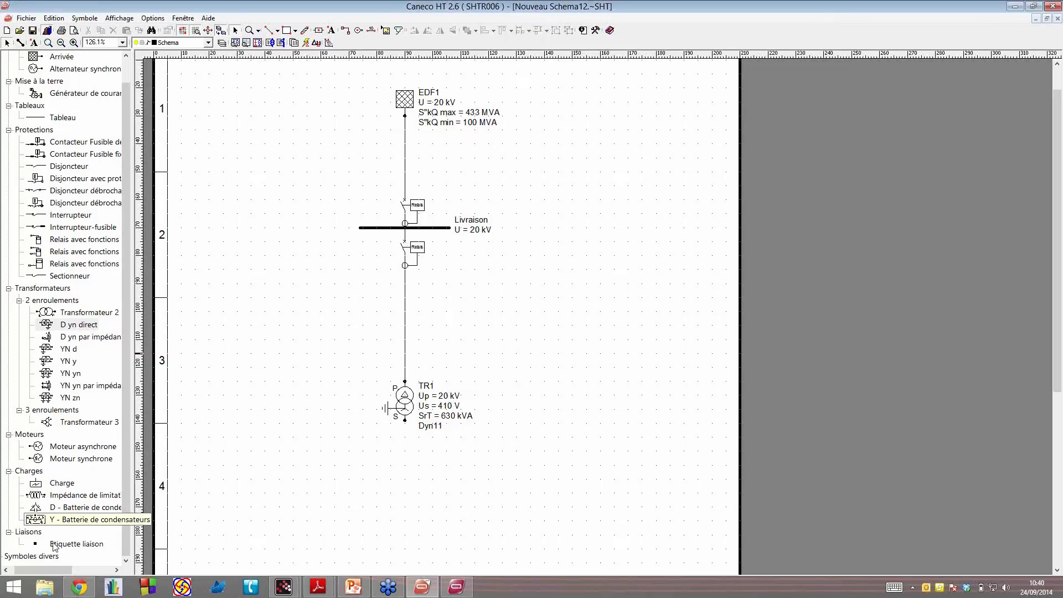
click(55, 545)
click(421, 303)
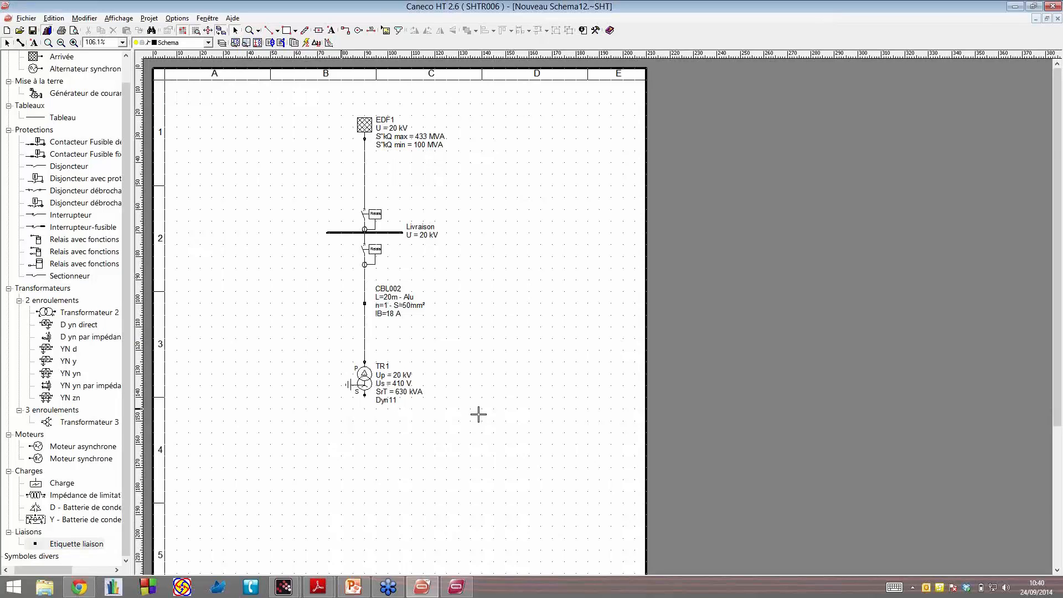
Step: Add a switchboard named TGBT with a nominal voltage of 0,4 kV below transformer TR1 and align it under the transformer
scroll(421, 345, down, 3)
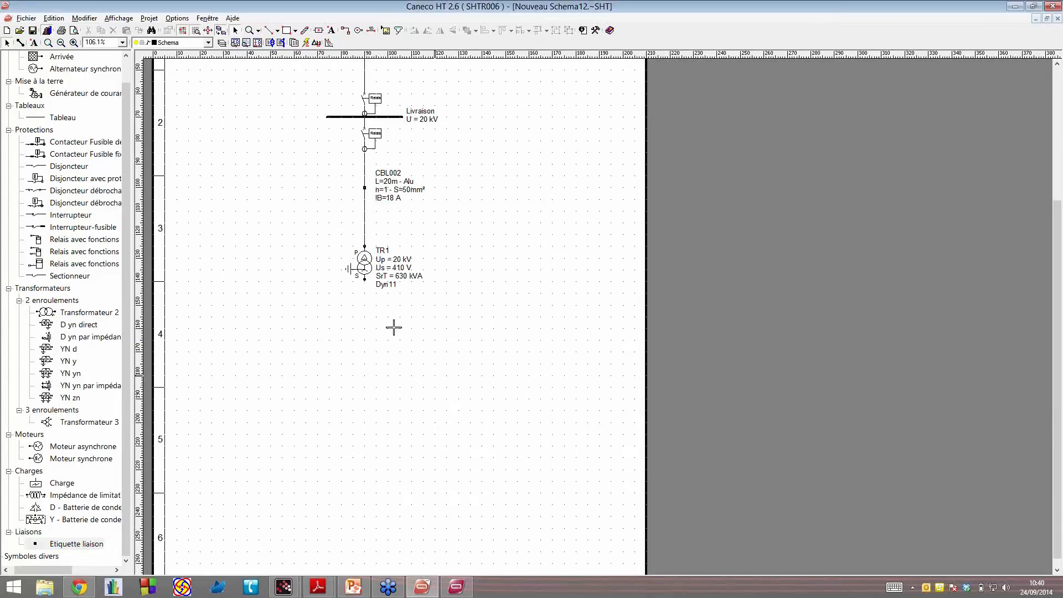
scroll(394, 327, down, 2)
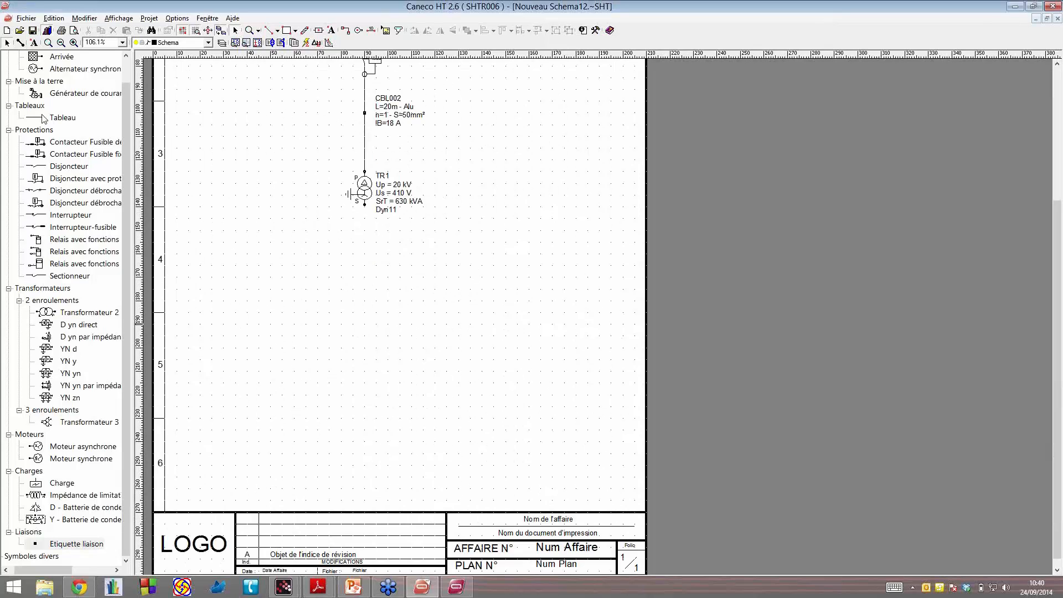
drag(43, 118, 401, 377)
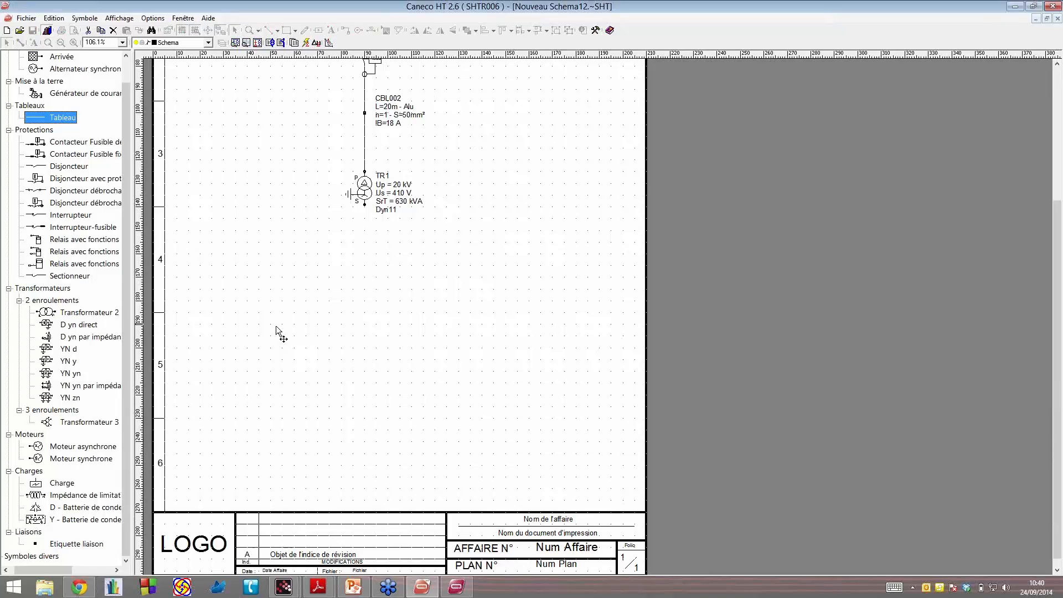
drag(336, 370, 416, 371)
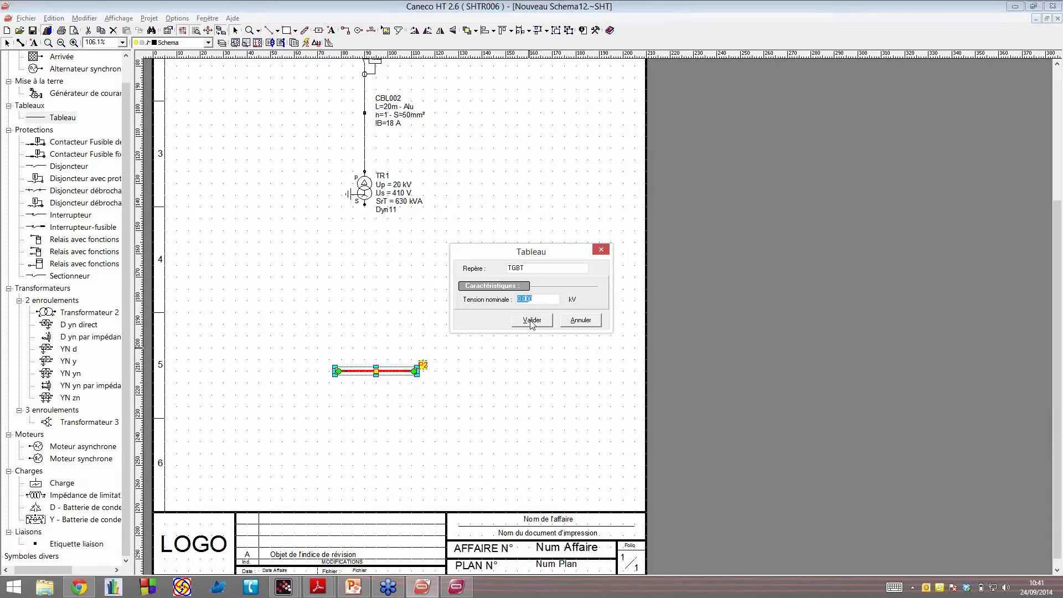
click(531, 321)
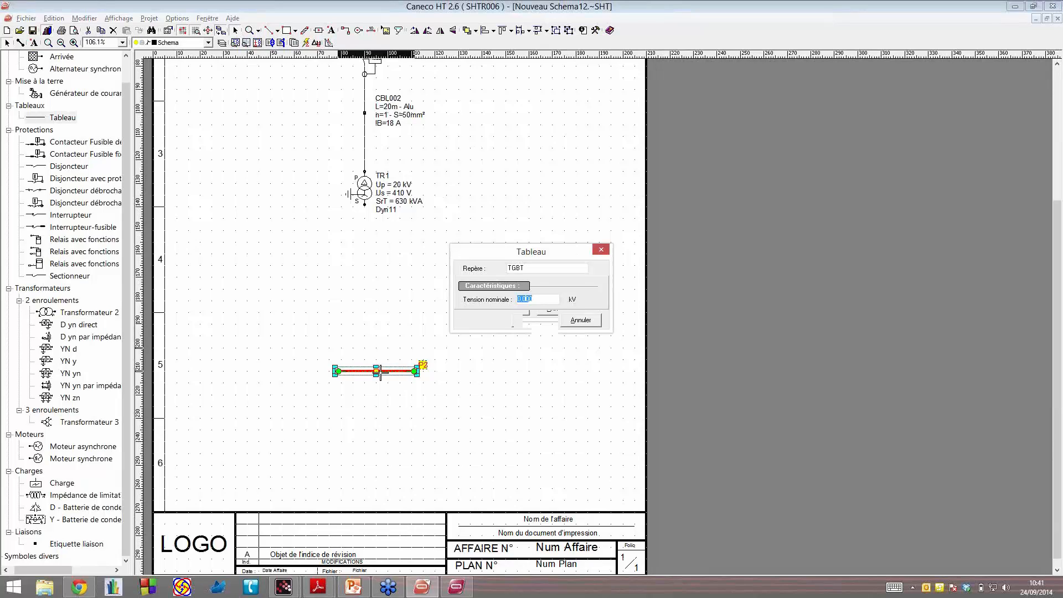
drag(380, 371, 369, 371)
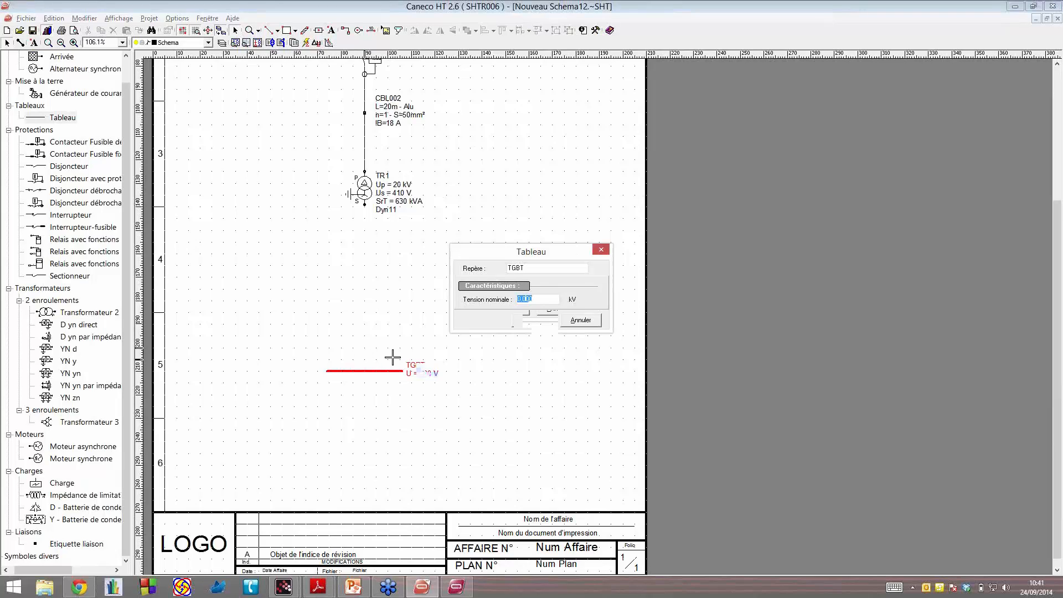
Step: Place a Disjoncteur avec protection just above TGBT and link it to the secondary of transformer TR1
scroll(380, 120, down, 1)
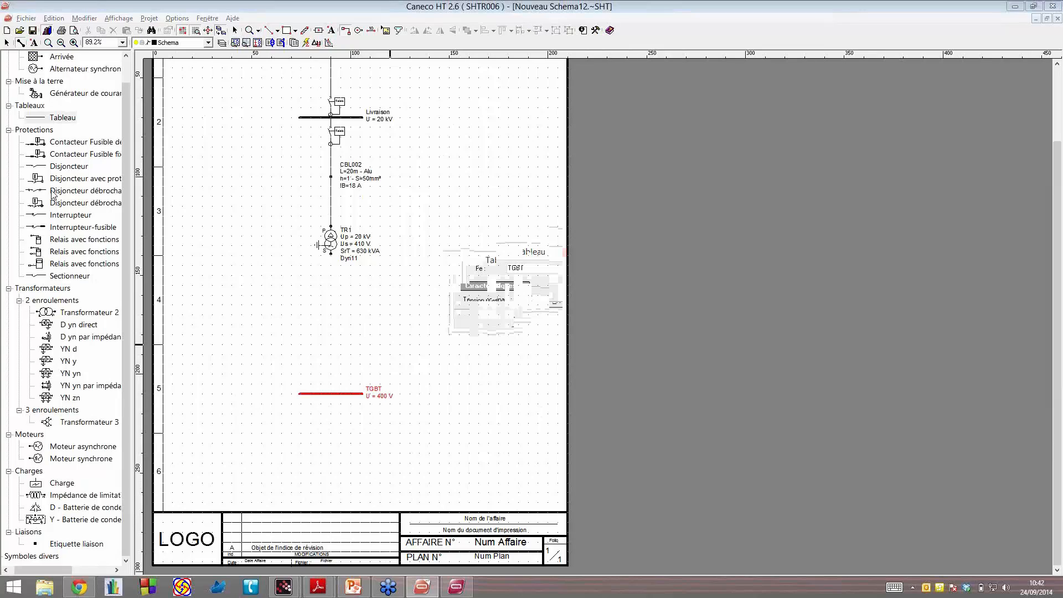
drag(61, 172, 341, 376)
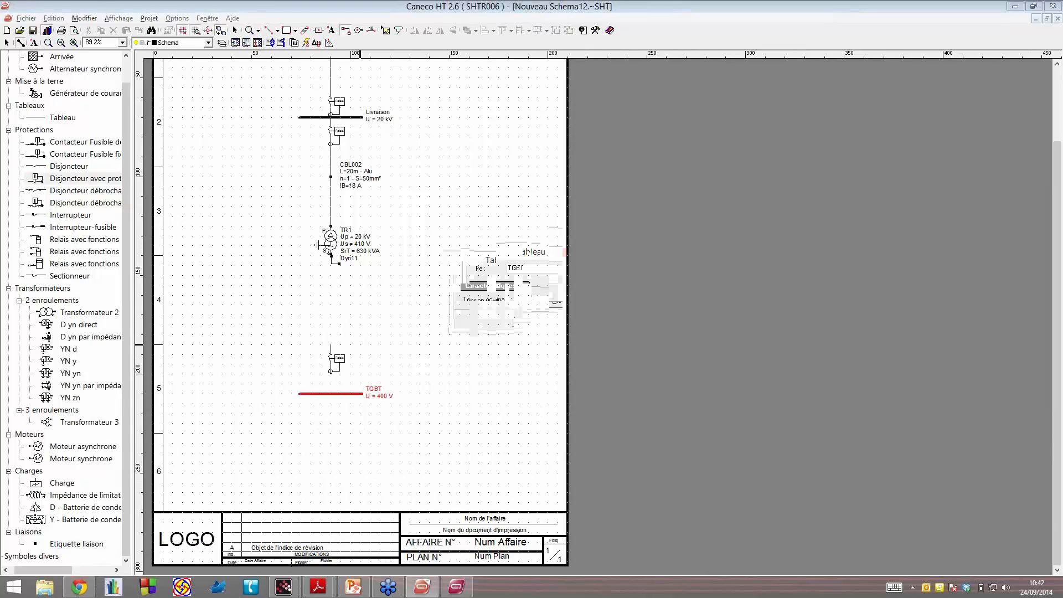
click(335, 348)
click(335, 348)
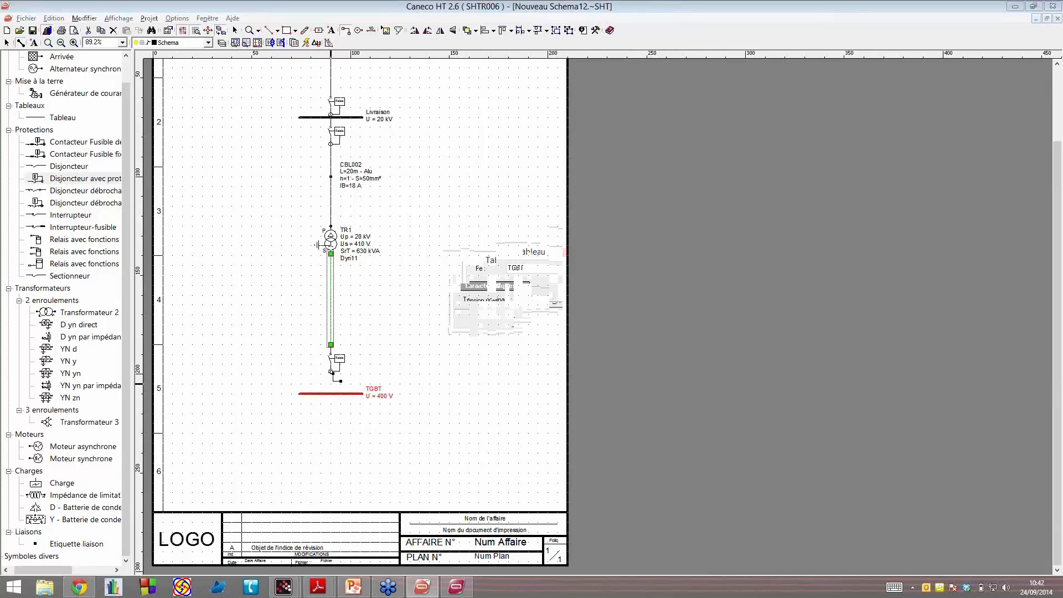
Step: Link the new circuit breaker to the TGBT busbar and move the breaker down close to it
click(333, 394)
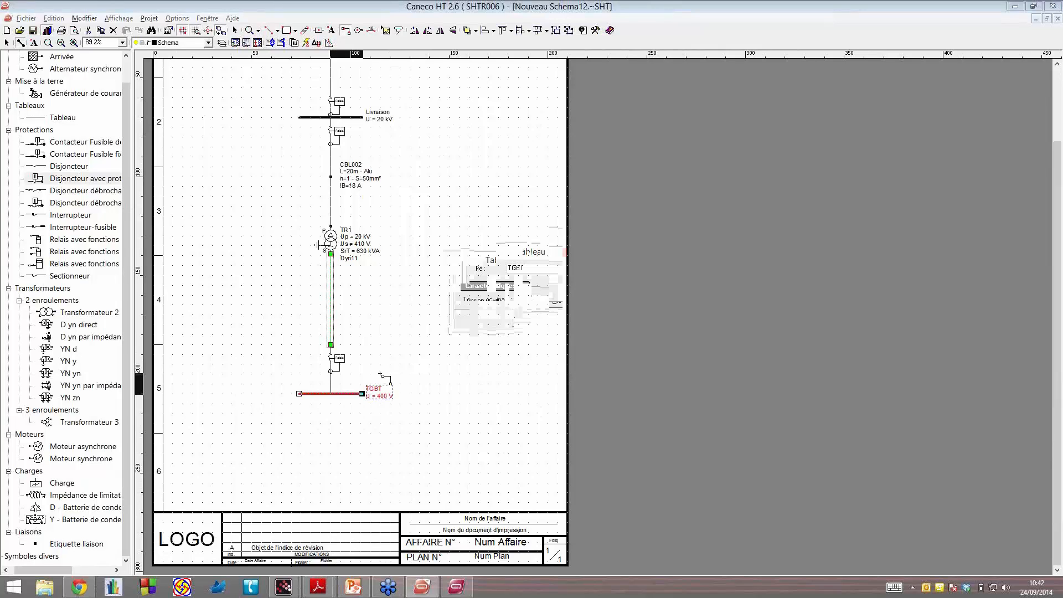
click(377, 394)
key(Escape)
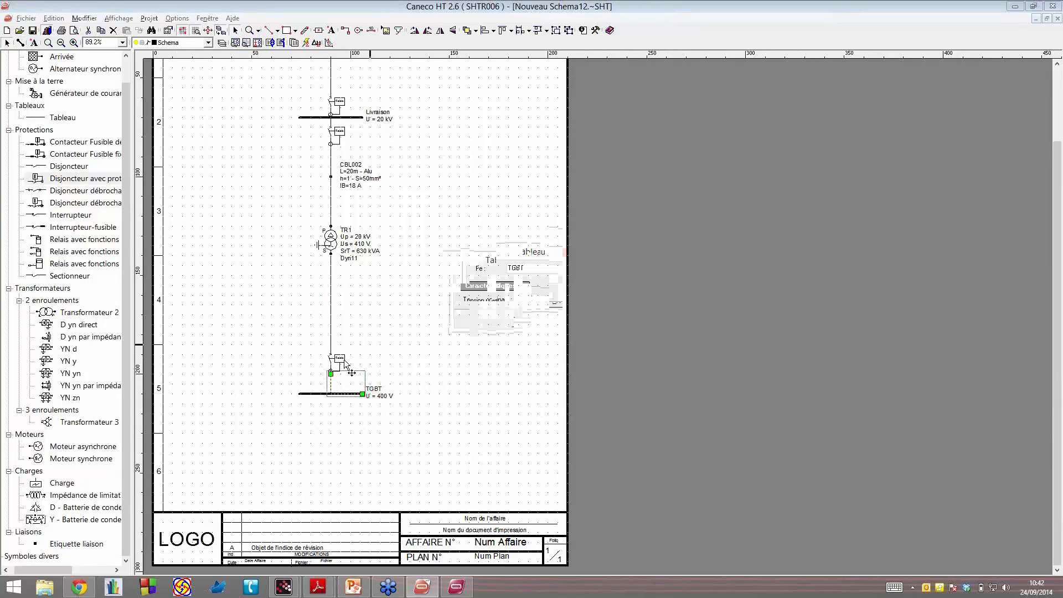
click(344, 359)
key(Down)
Step: Open the link between TR1 and the TGBT breaker and set its type to Câble isolé
click(333, 308)
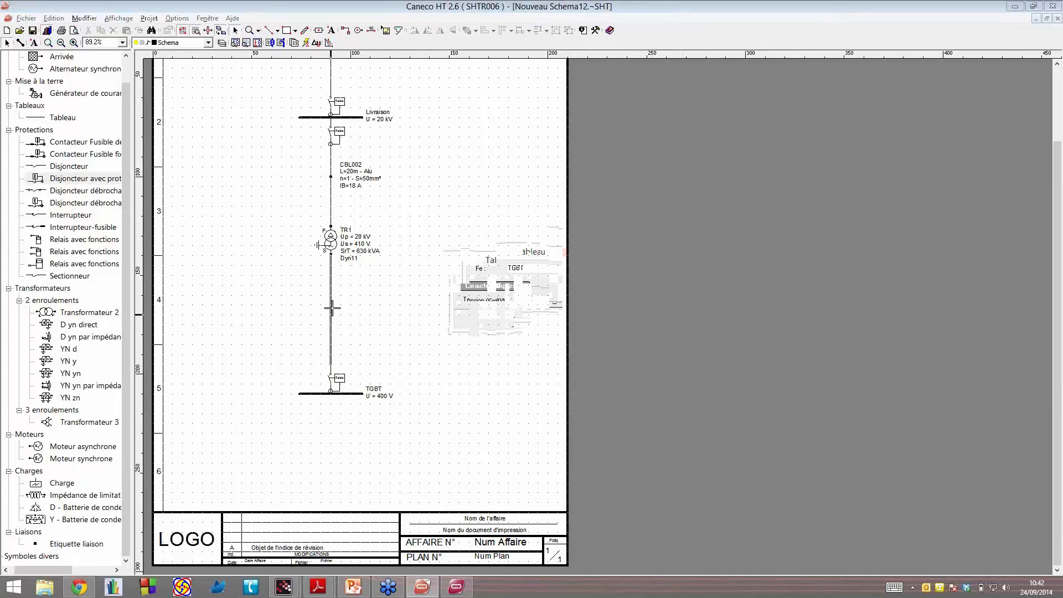
double_click(333, 308)
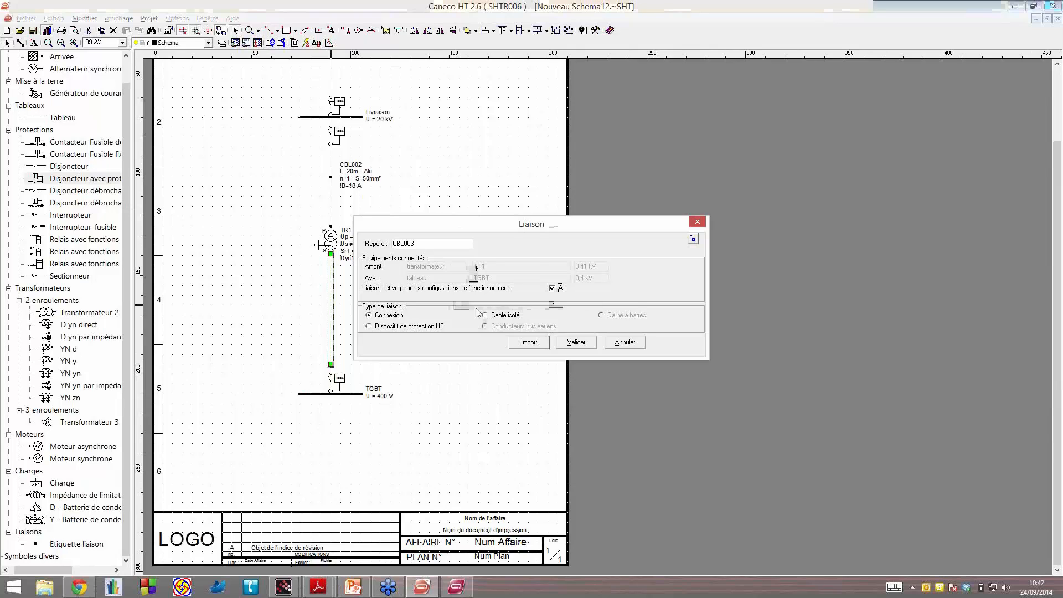
click(478, 312)
key(Return)
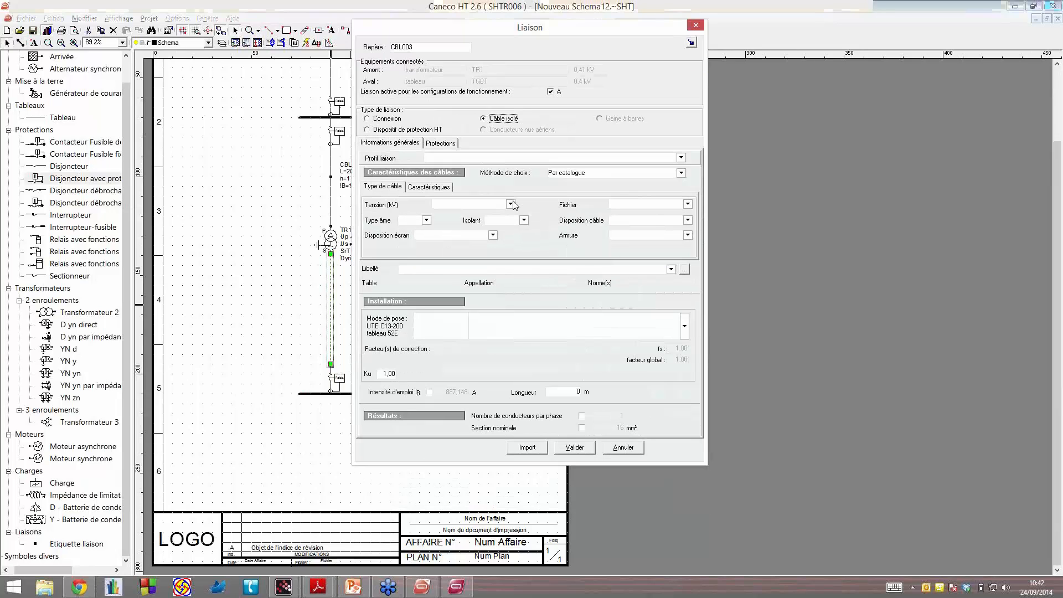
Step: Select a 0,6 / 1 (1) kV cable with copper (Cu) core and unipolaire arrangement from the Sagem file
click(510, 204)
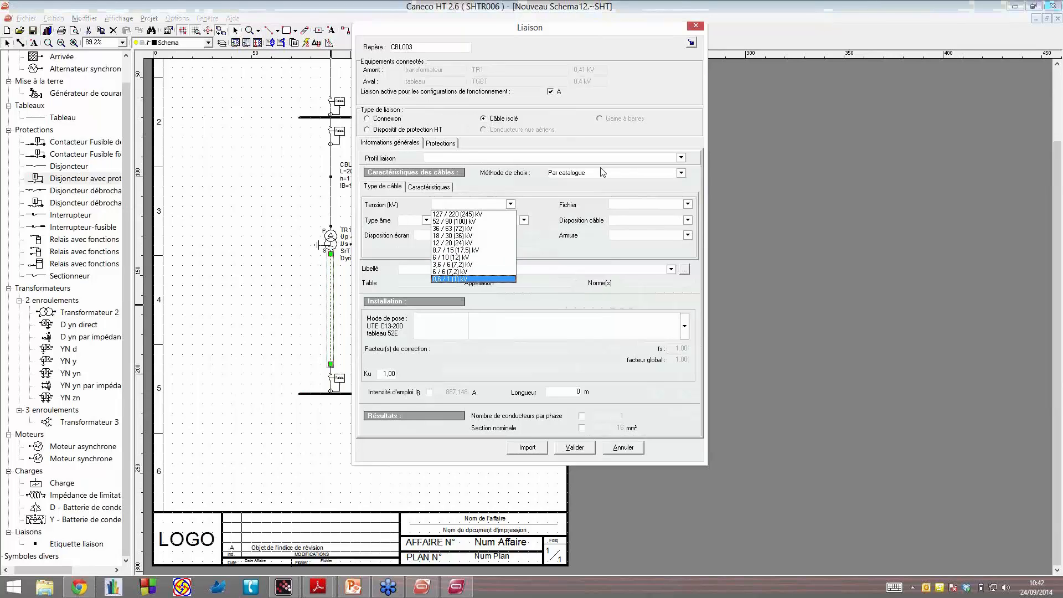
key(Return)
click(426, 220)
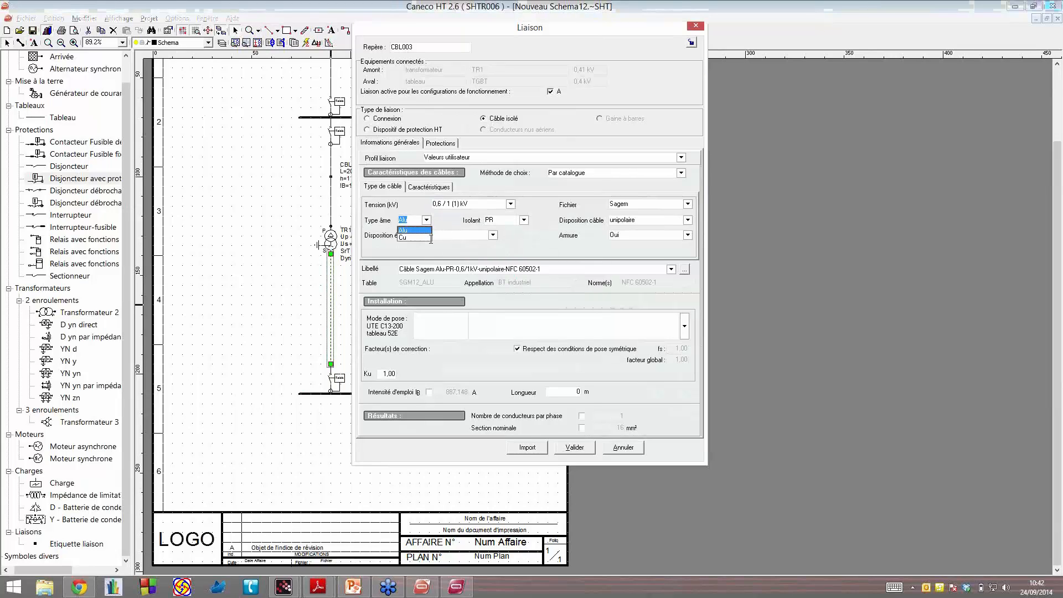
click(431, 237)
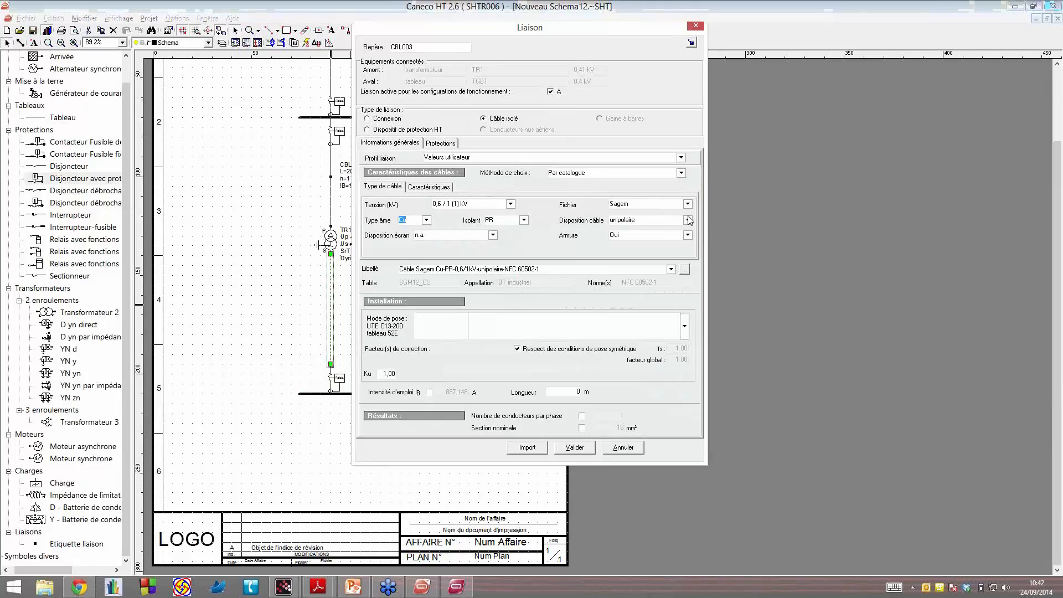
click(688, 220)
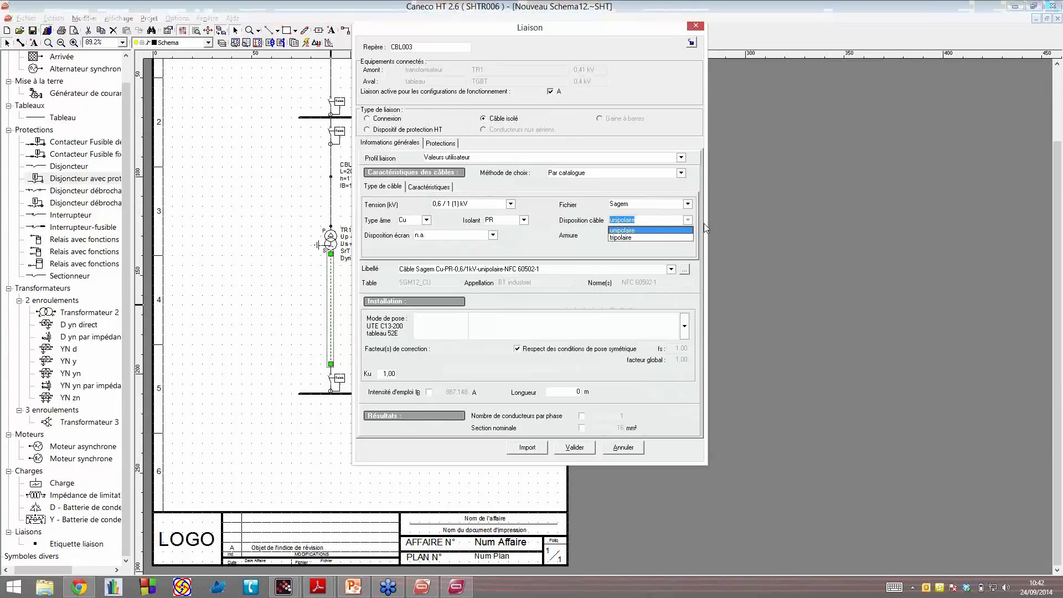
click(704, 224)
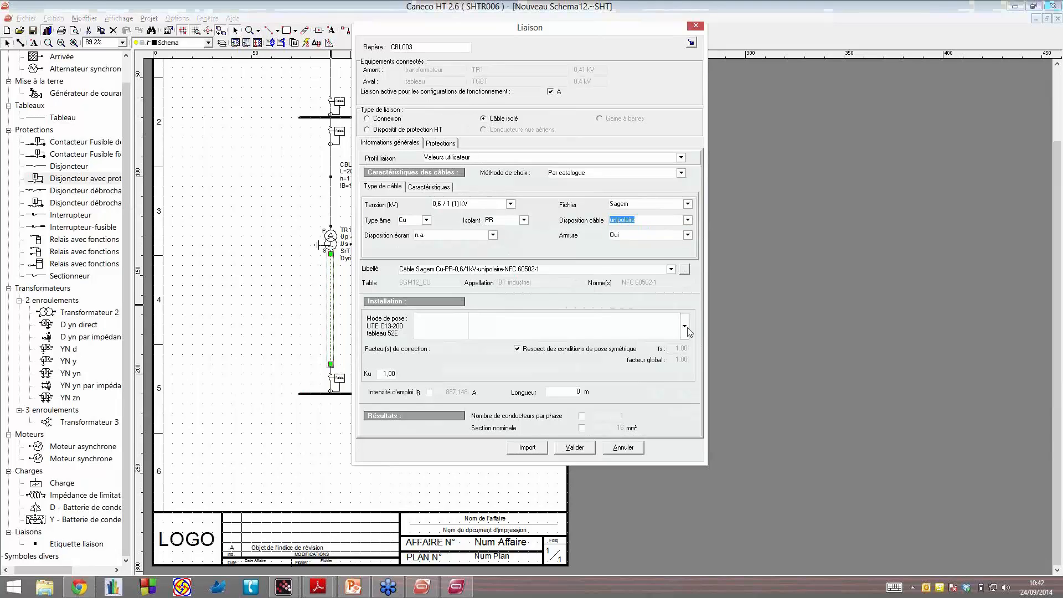
Step: Choose laying method 13, cables on perforated trays, and set the cable length to 20 m
click(586, 382)
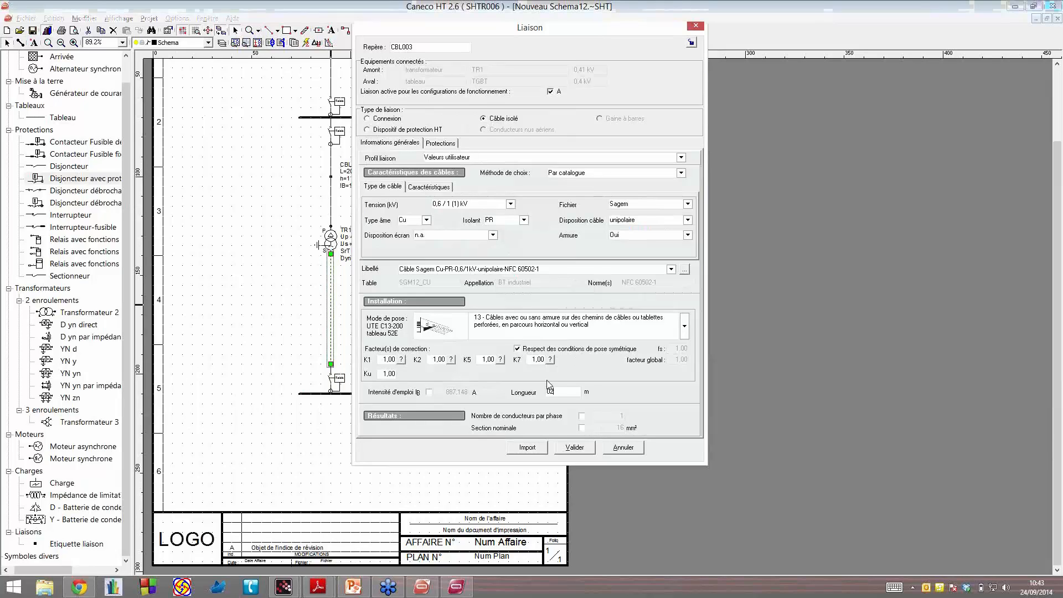
text(20)
key(Tab)
Step: Override the number of conductors per phase of the TR1–TGBT cable, trying the values 2 and 4
click(582, 416)
click(608, 416)
text(2)
click(570, 391)
click(621, 416)
click(559, 416)
click(599, 417)
text(4)
click(558, 394)
key(Tab)
text(2)
key(Tab)
Step: Set the low-voltage cable's upstream protection to Reportée, carried over from the upstream circuit breaker of CBL002
click(441, 143)
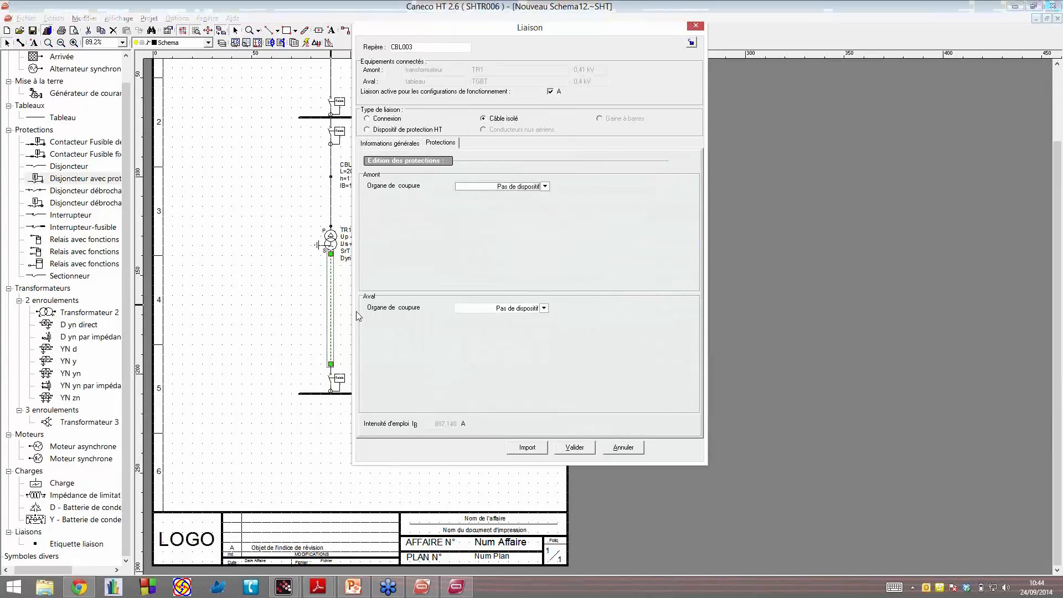
drag(443, 27, 604, 29)
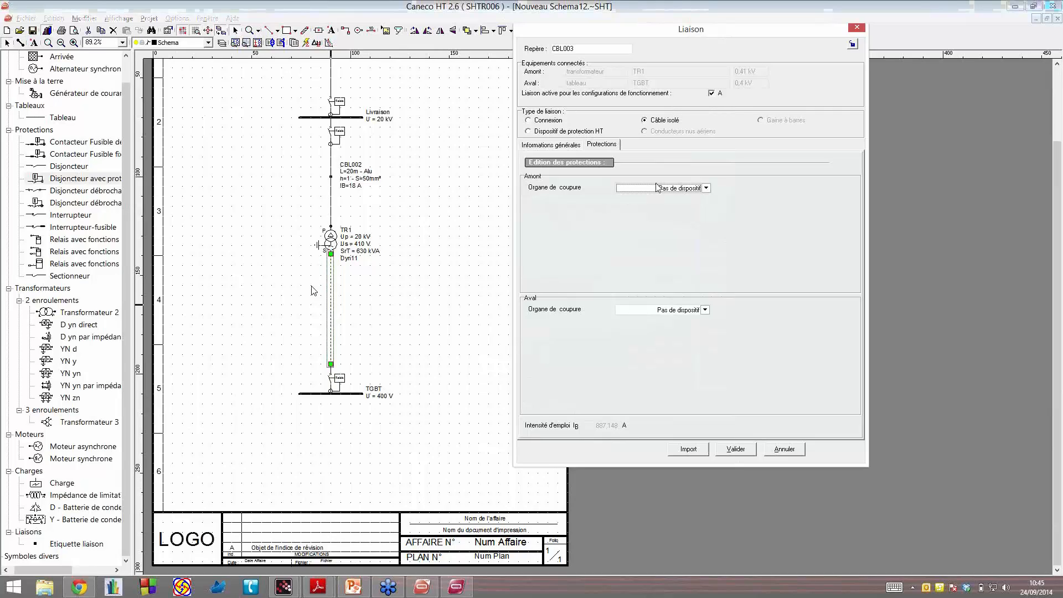
click(696, 188)
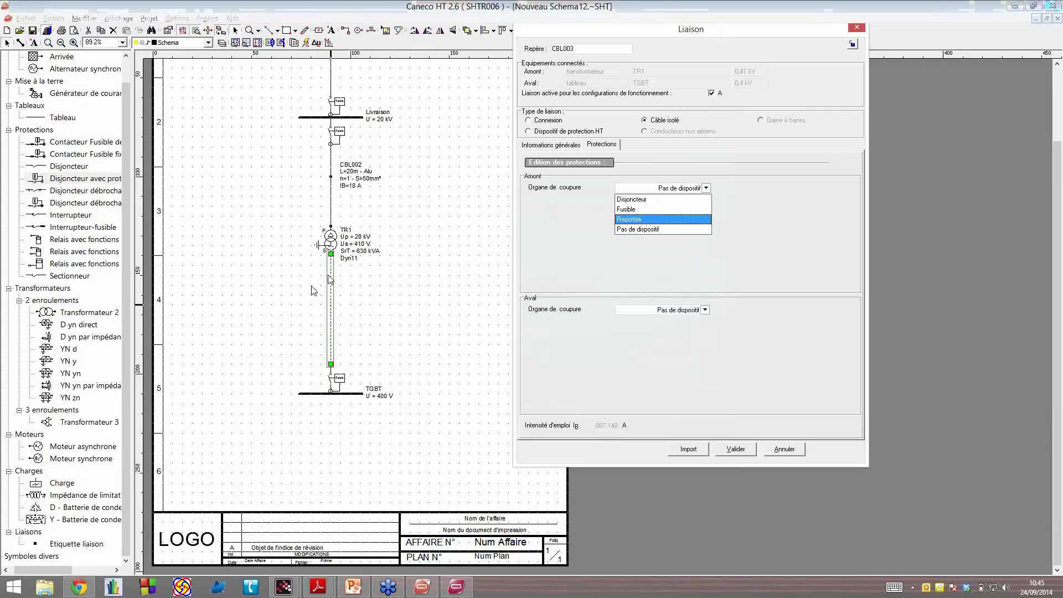
click(632, 219)
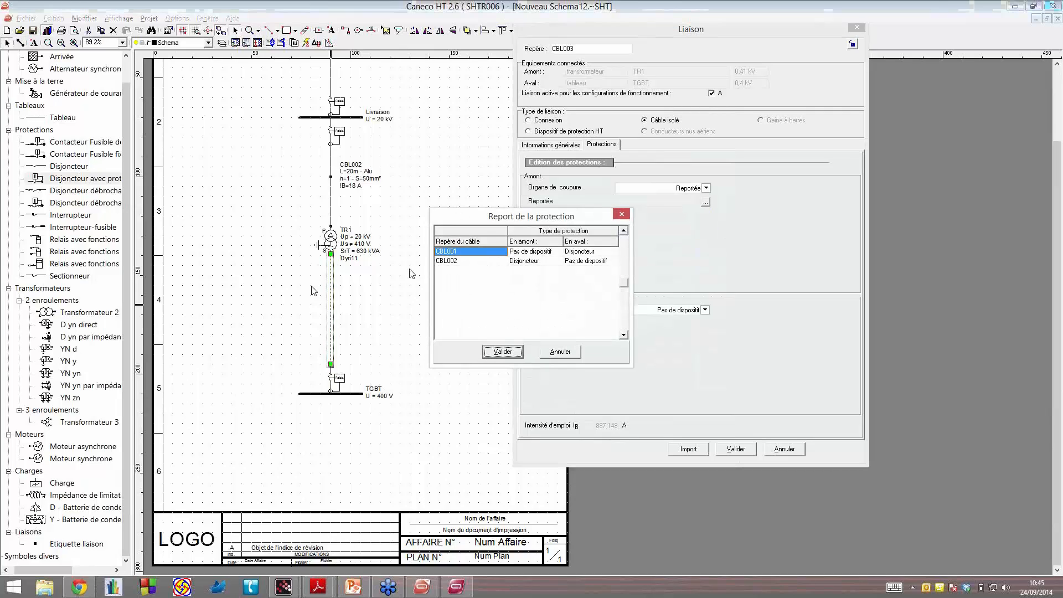
click(543, 262)
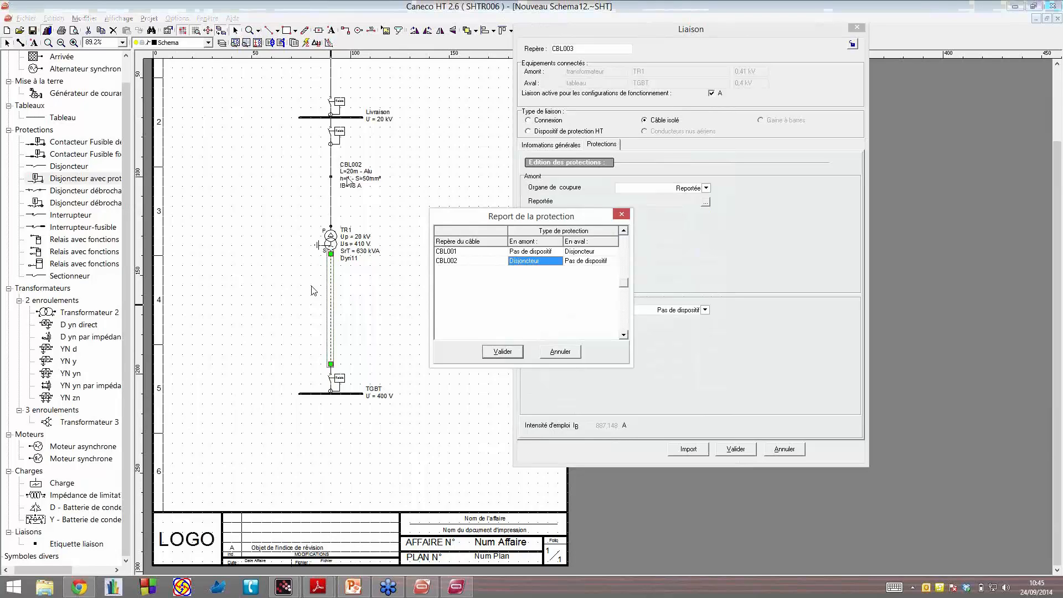
click(502, 352)
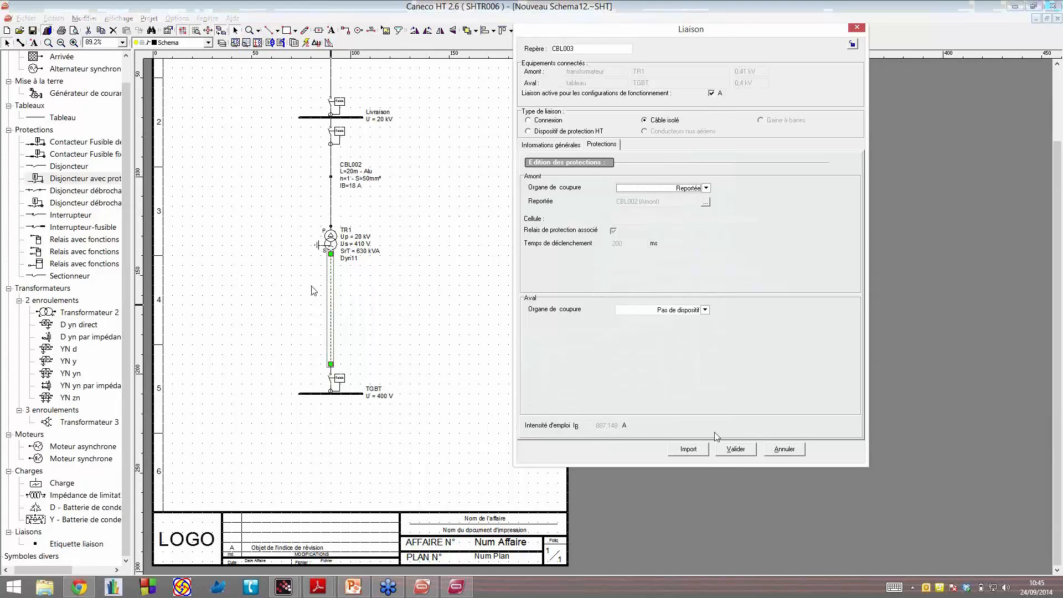
Step: Finish the TR1–TGBT cable settings and attach a link label (Etiquette liaison) to that cable
click(784, 449)
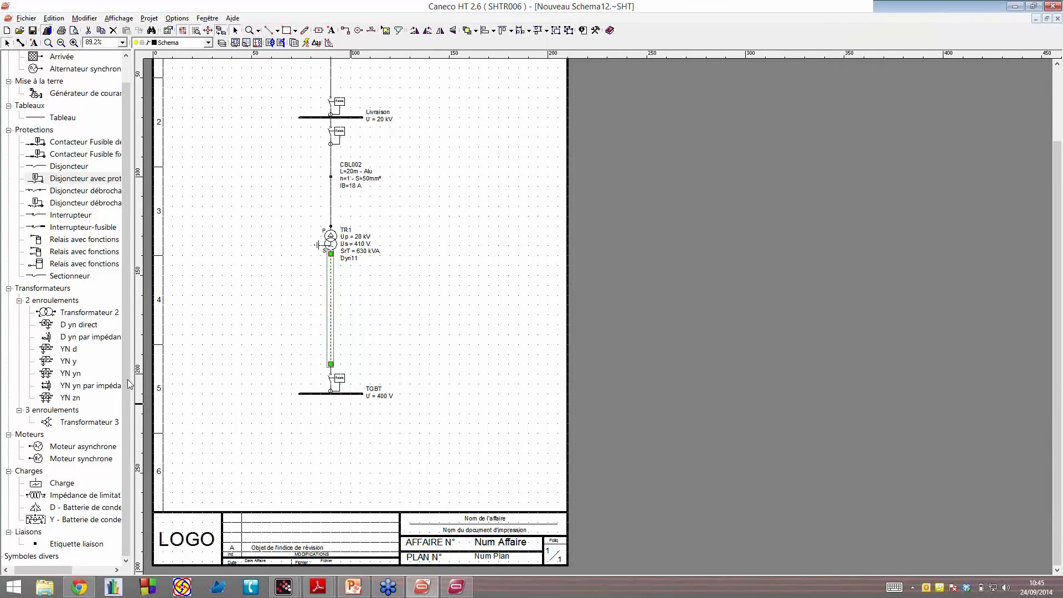
double_click(329, 294)
click(735, 450)
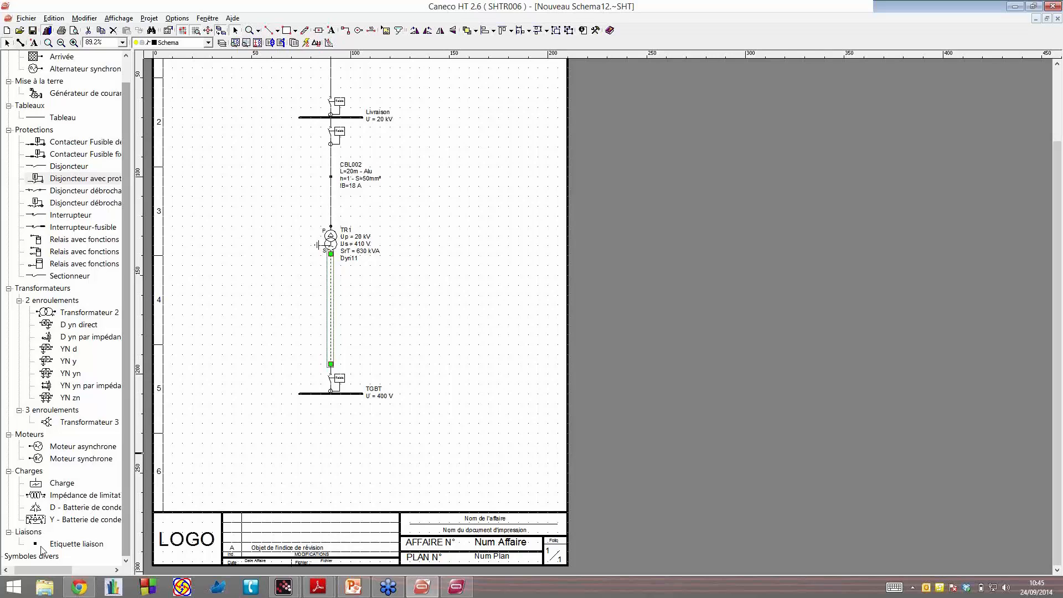
click(41, 547)
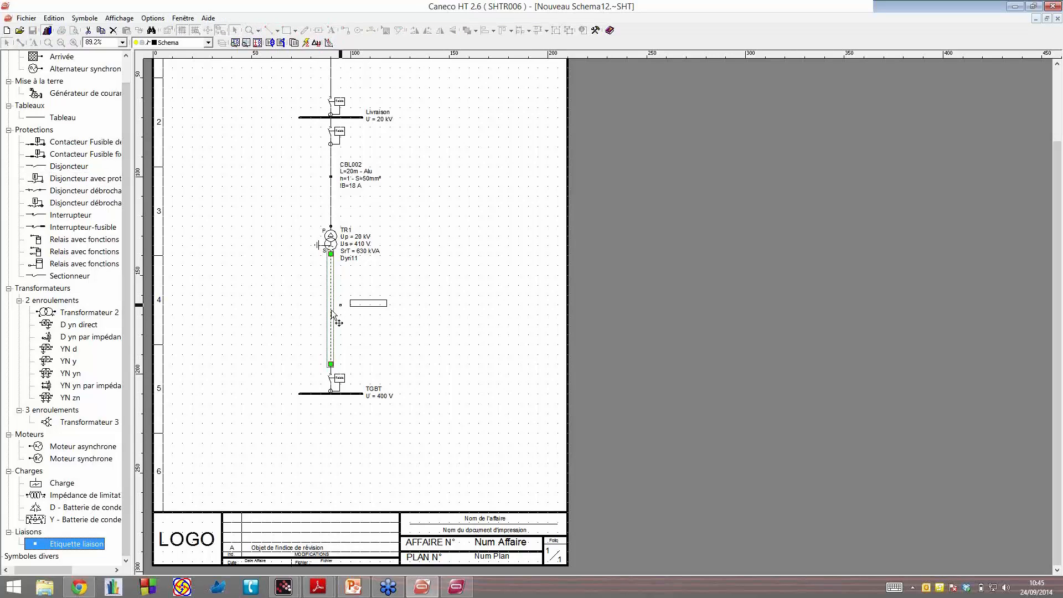
click(331, 313)
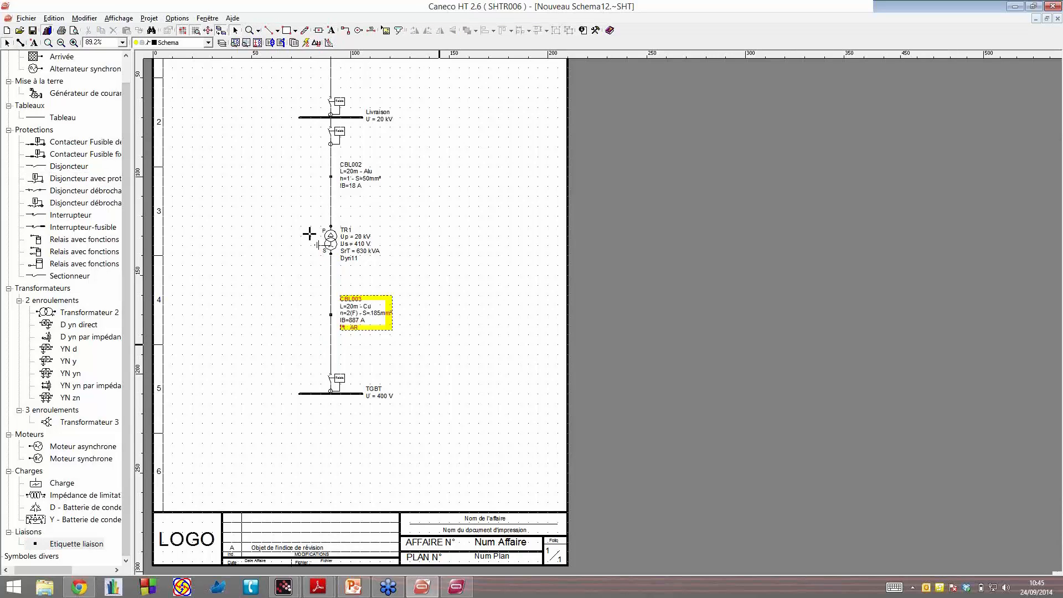
click(350, 311)
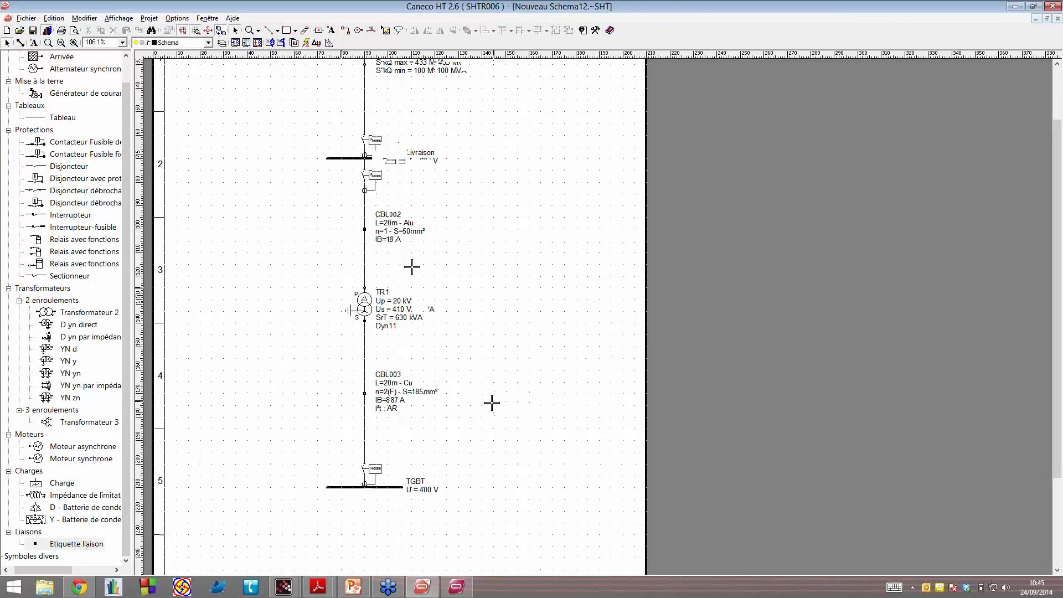
Step: Preview the short-circuit report and examine the symmetrical and asymmetrical fault currents at the boards and equipment
click(307, 44)
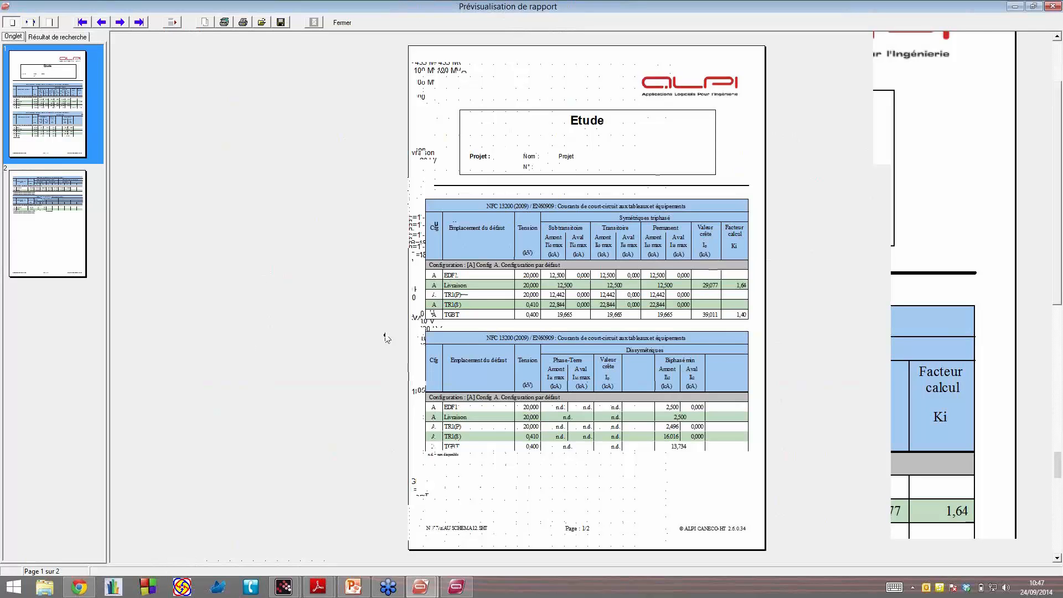
scroll(387, 338, down, 5)
scroll(408, 344, down, 3)
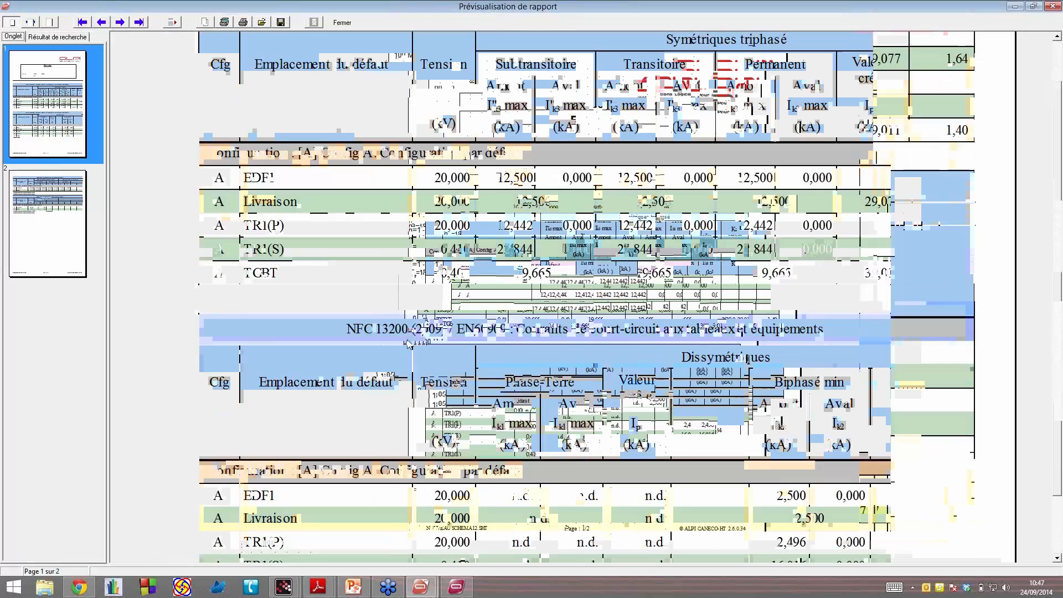
scroll(408, 344, down, 1)
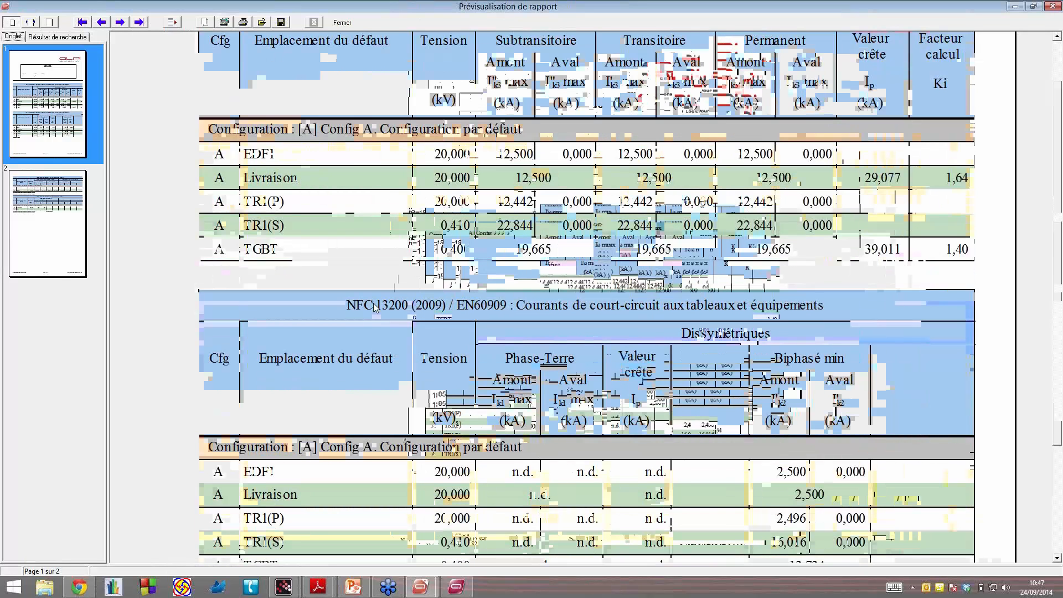
click(343, 24)
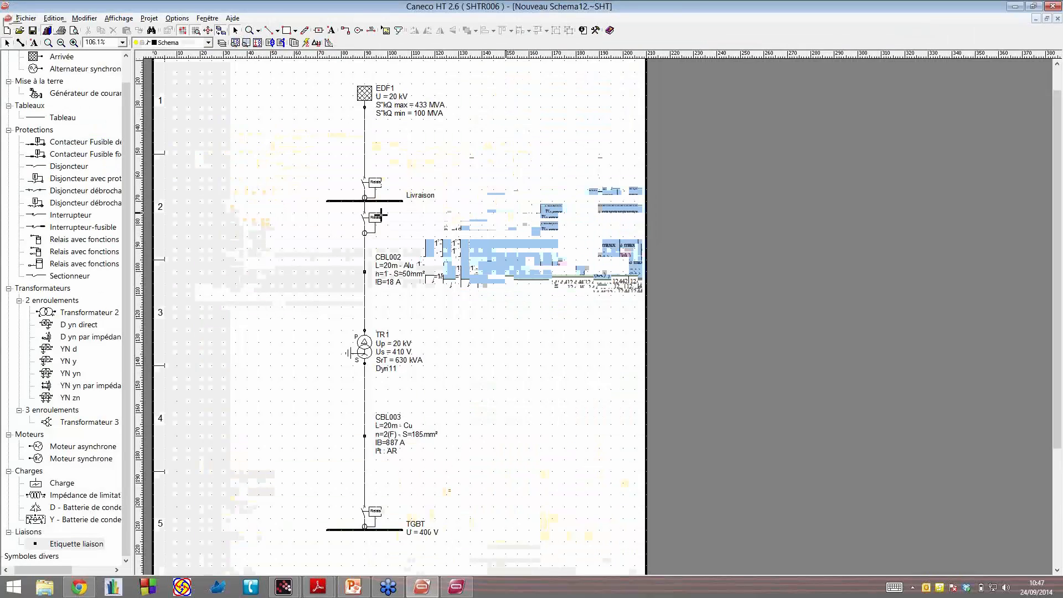
Step: Enable the result labels on the schematic and restrict them to the boards (Aux tableaux seulement)
click(114, 20)
click(57, 42)
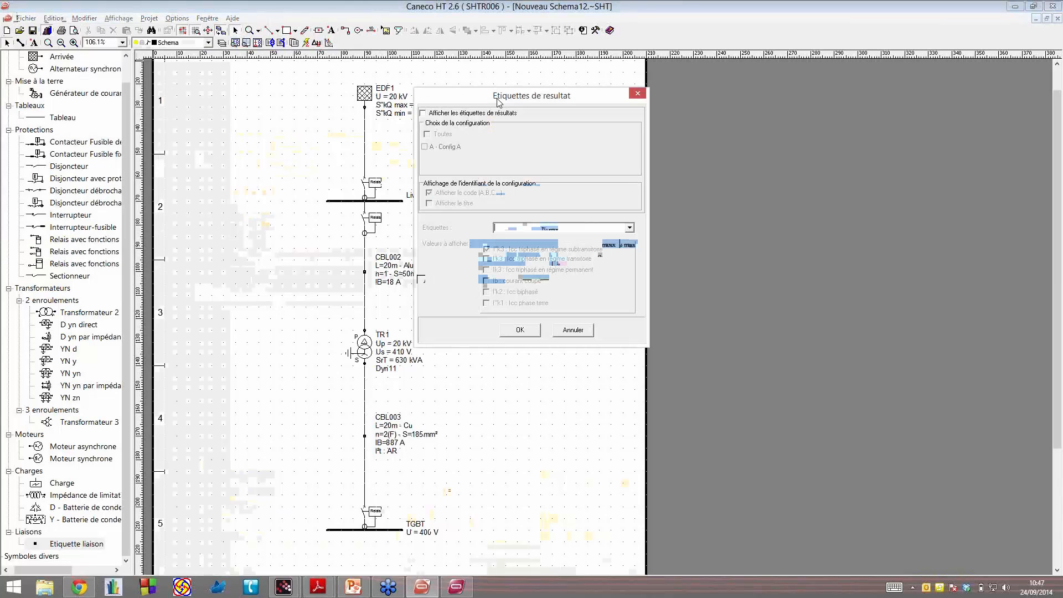
click(637, 93)
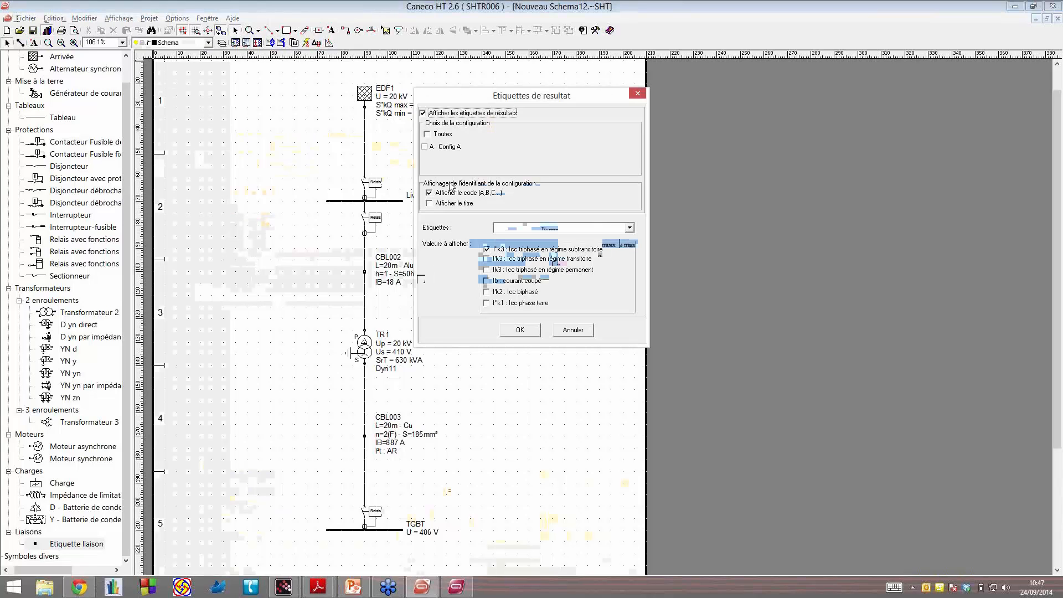
click(630, 229)
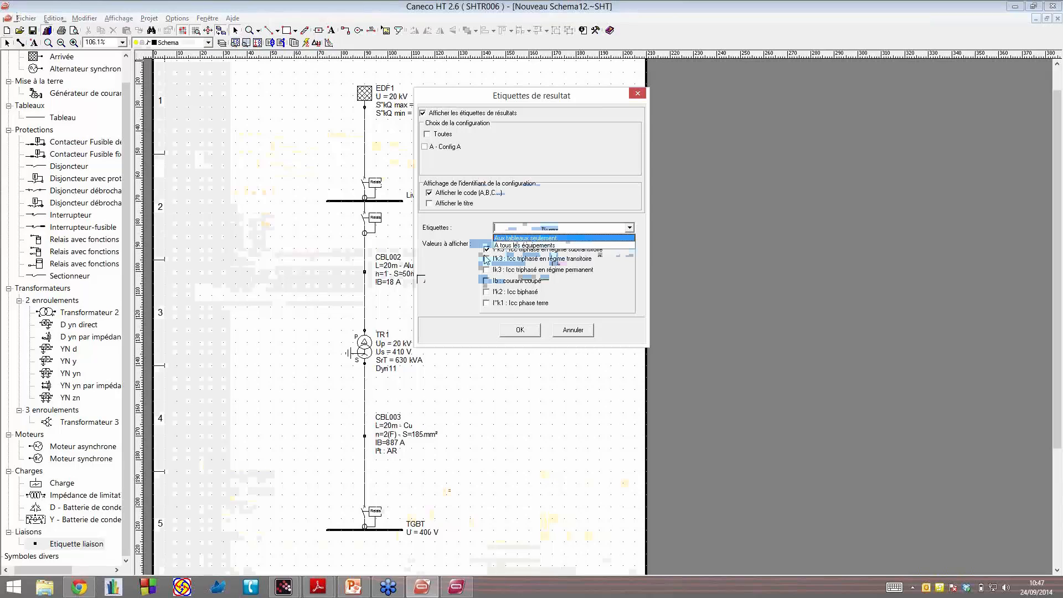
click(523, 238)
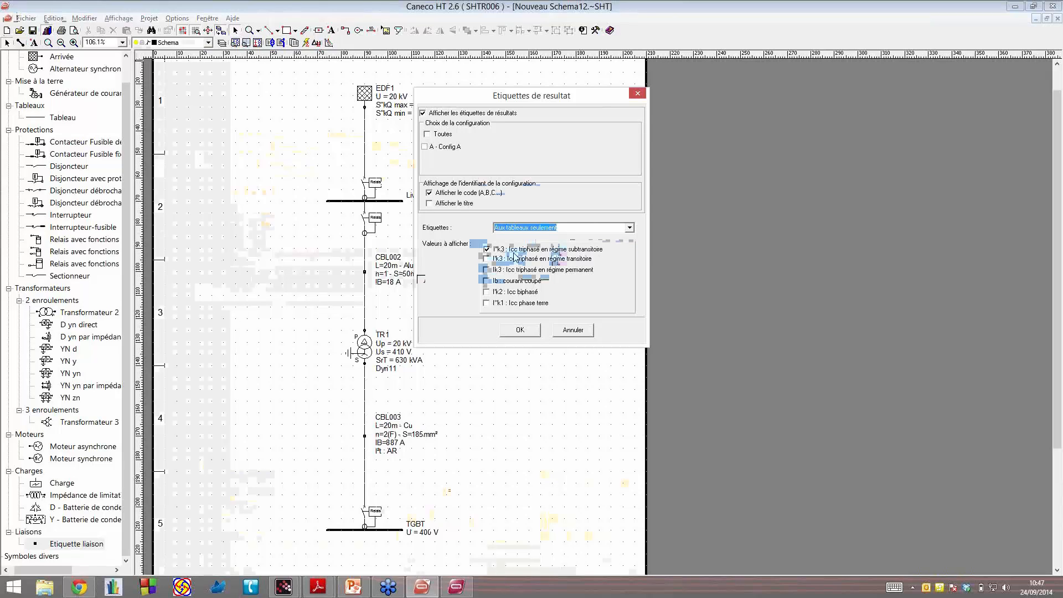
click(629, 228)
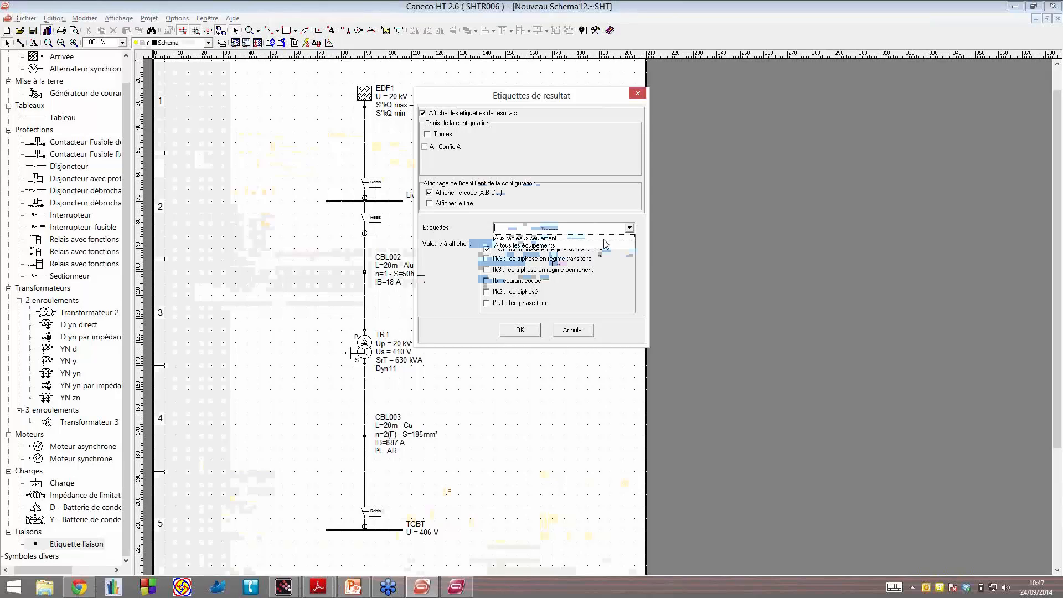
click(604, 239)
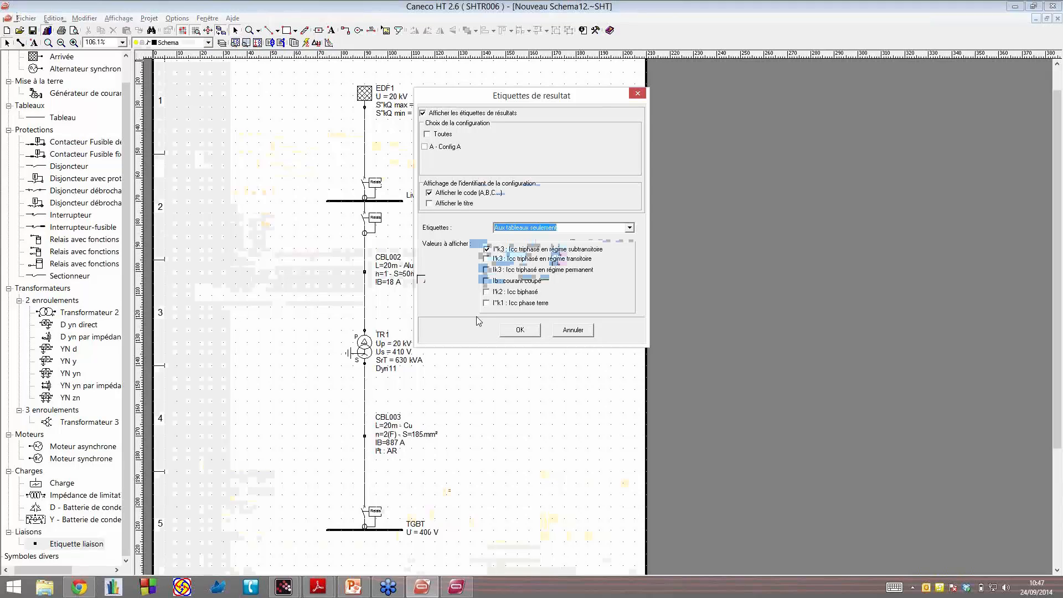
Step: Add the two-phase short-circuit current I'k2 to the result labels and apply them for Config A
click(487, 292)
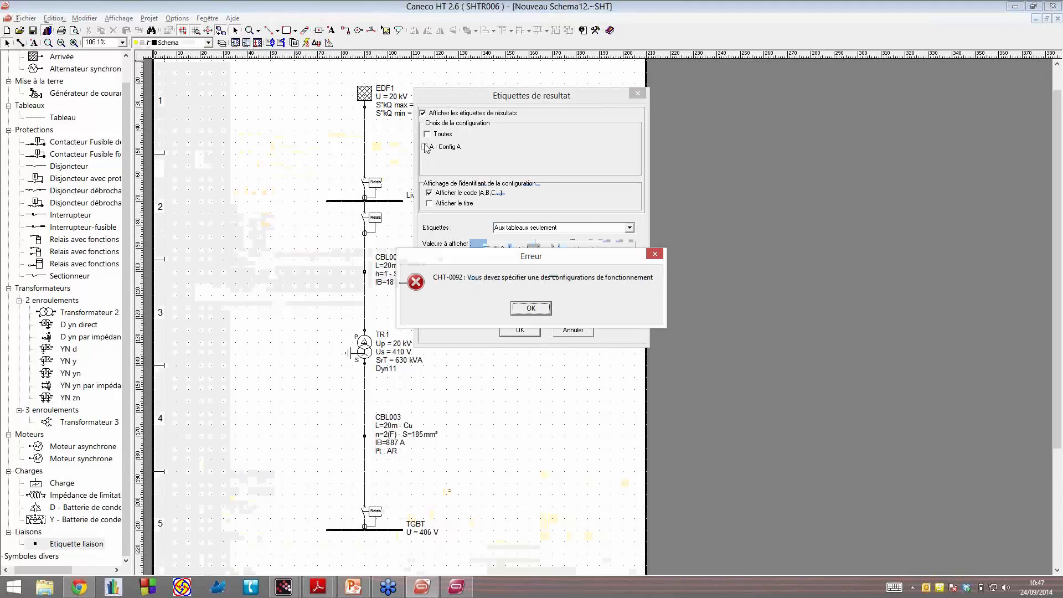
click(530, 307)
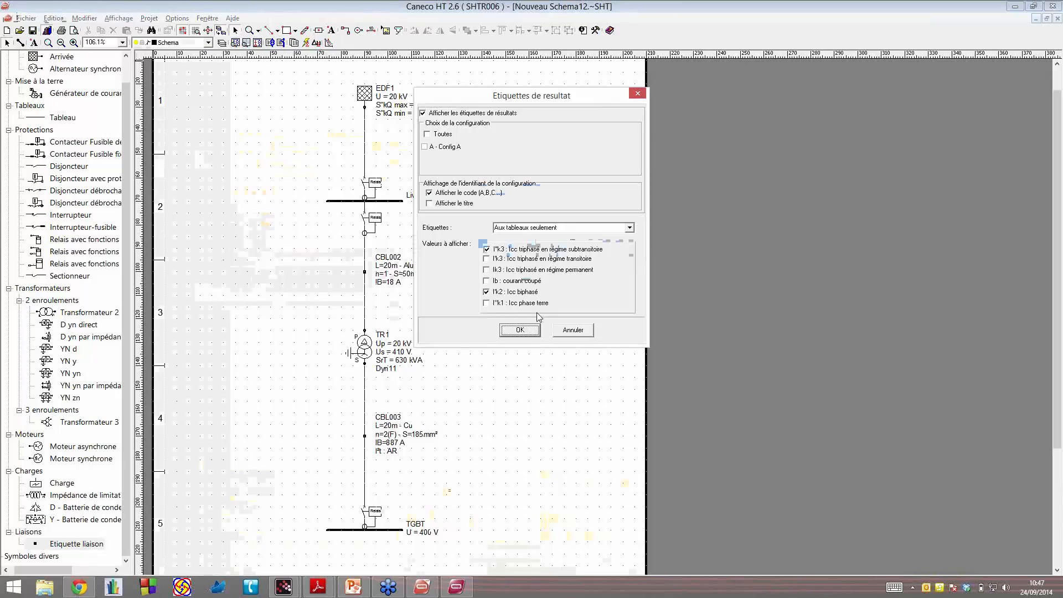
click(531, 333)
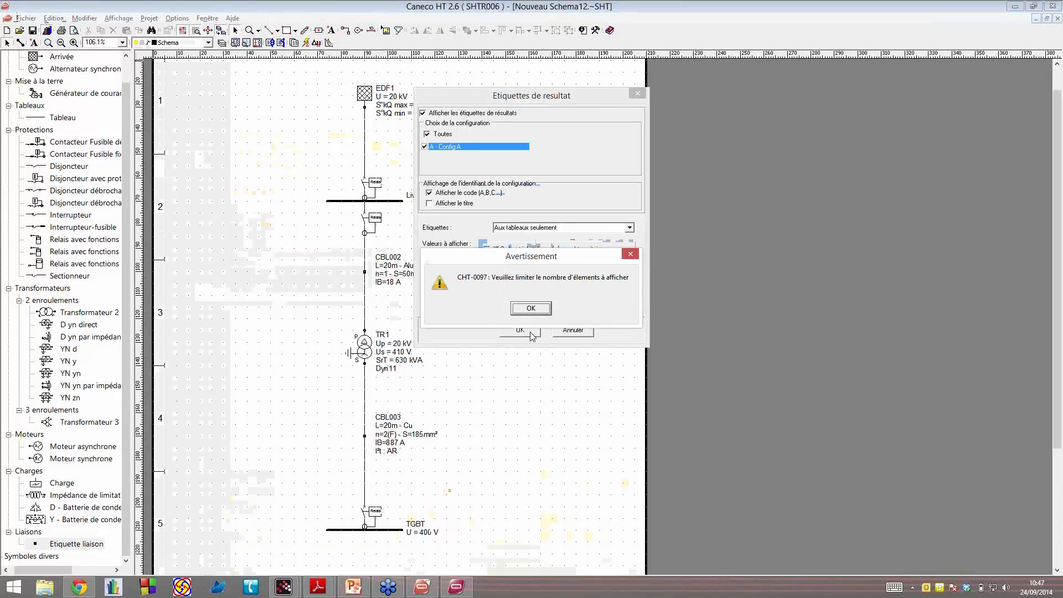
key(Return)
click(520, 331)
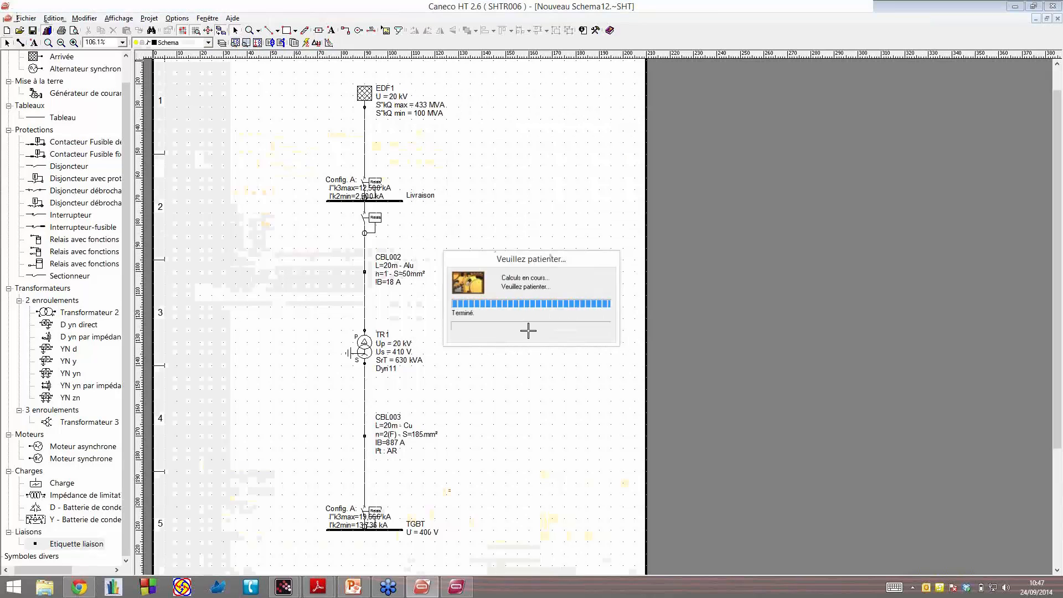
Step: Move the short-circuit result labels of Livraison and TGBT to the left, clear of the protection symbols
click(353, 188)
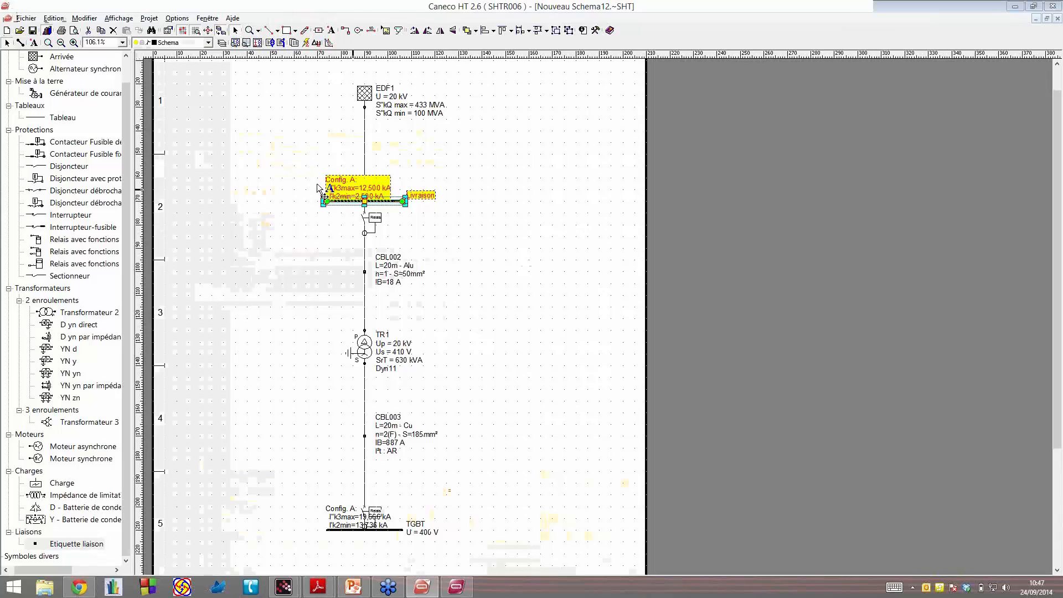
drag(326, 201, 282, 201)
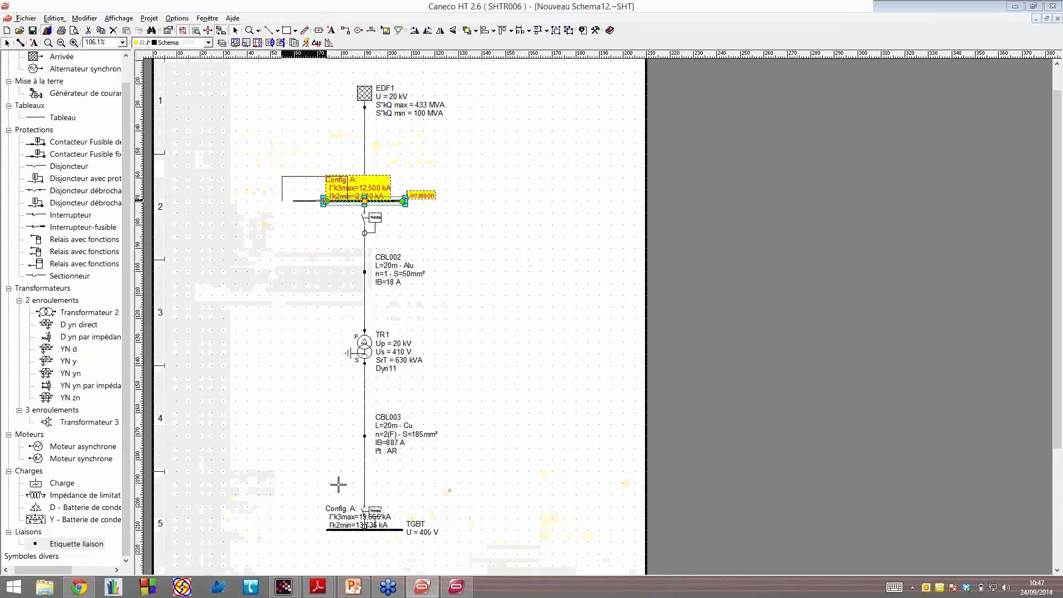
click(364, 523)
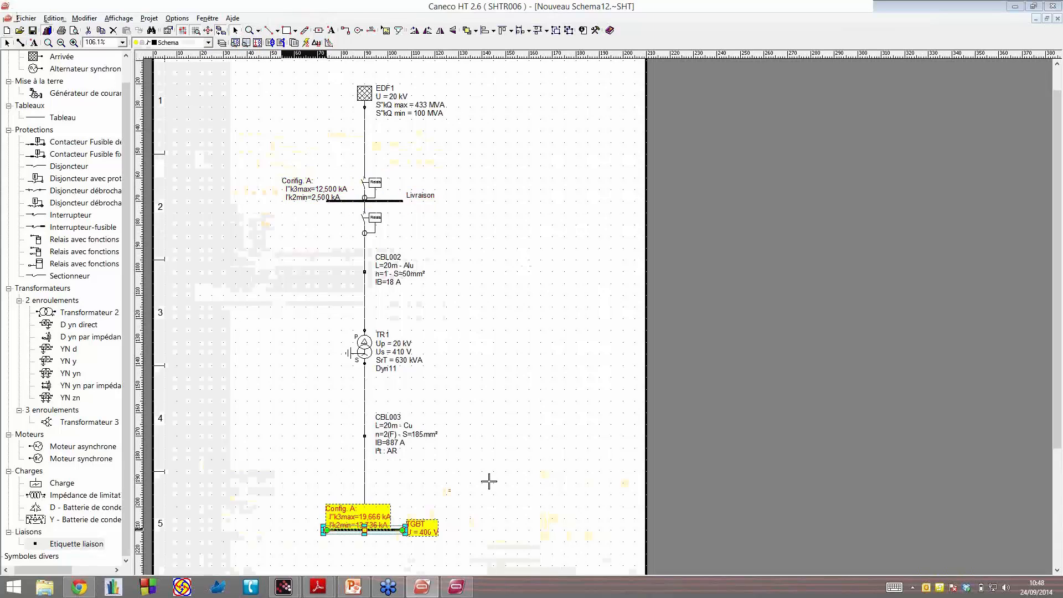
drag(342, 514, 297, 515)
click(320, 514)
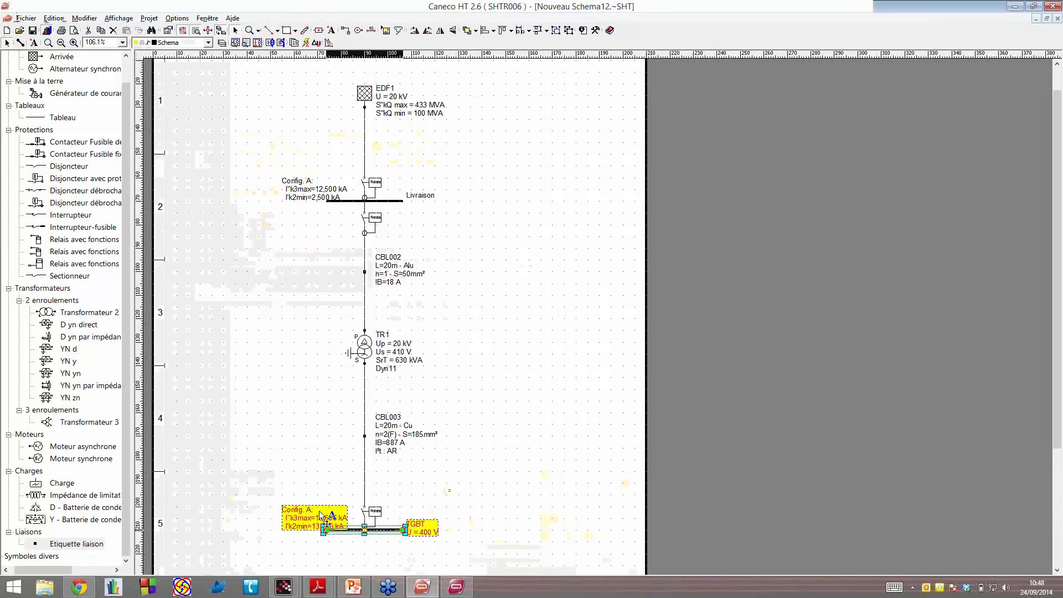
click(301, 438)
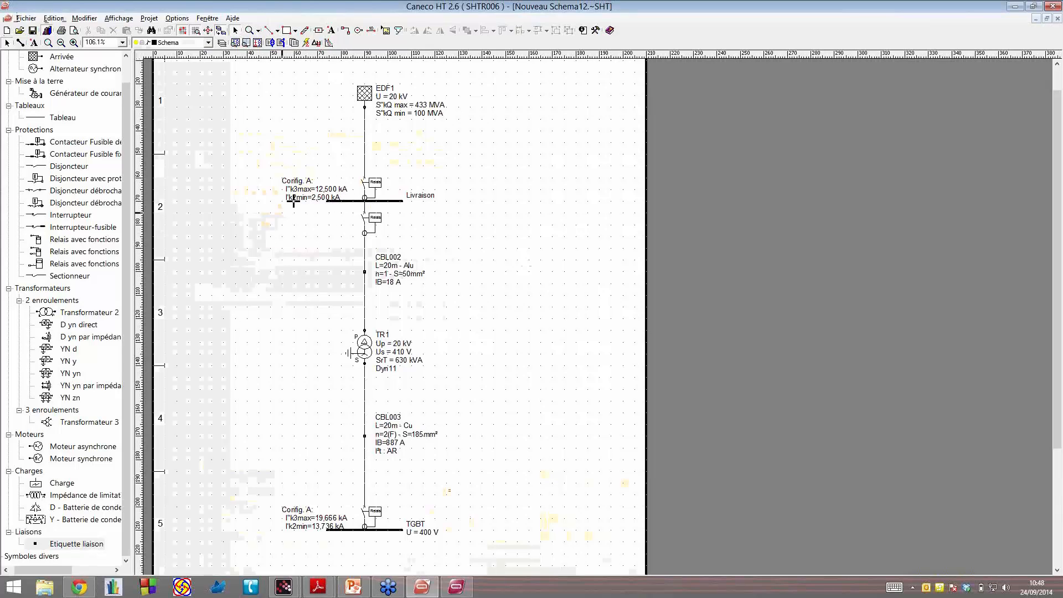
Step: Select Config A as the calculated configuration and generate the complete study report in French
click(427, 105)
click(442, 136)
click(346, 528)
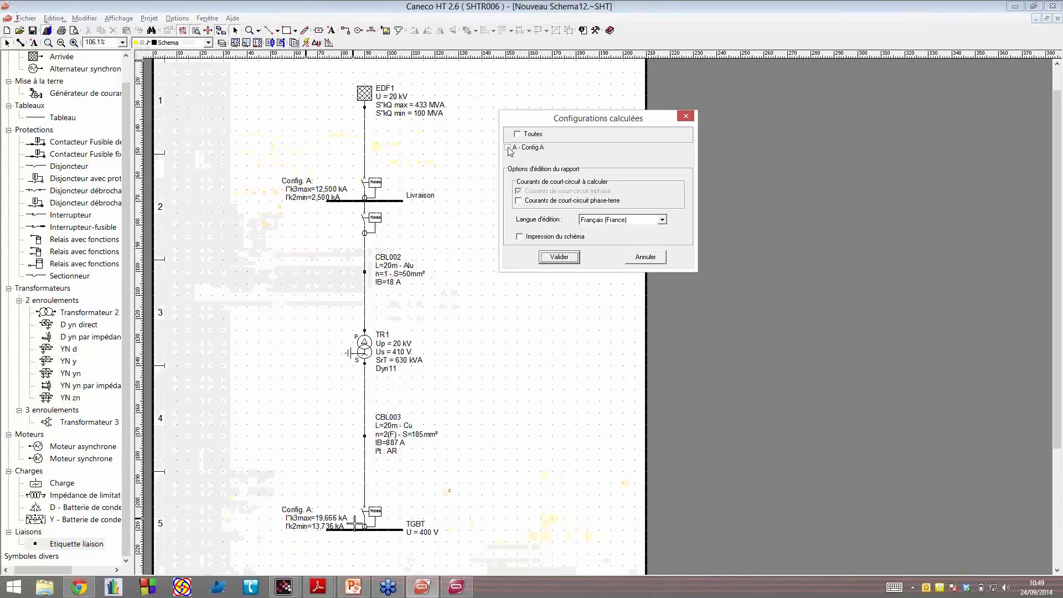
click(508, 147)
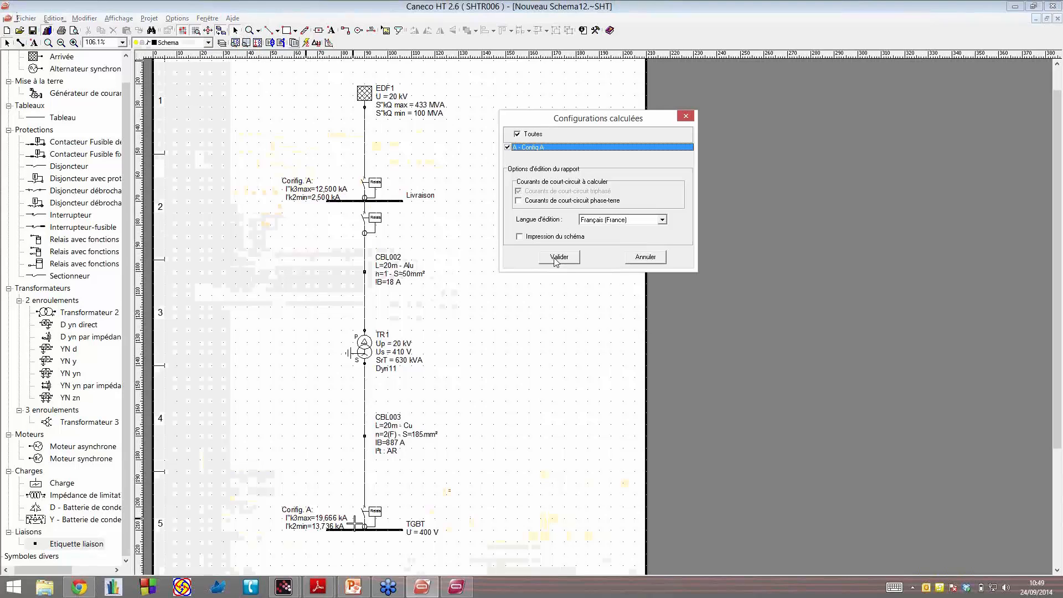
click(559, 257)
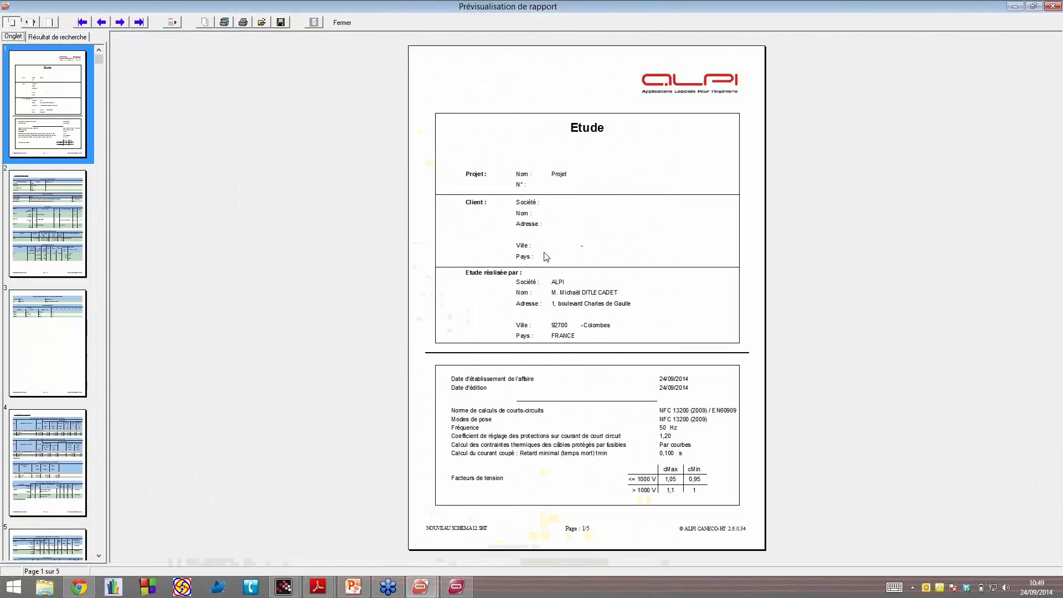
Step: Enlarge the report preview to page width and read the cover page's project, client, calculation standards and voltage factor details
click(30, 22)
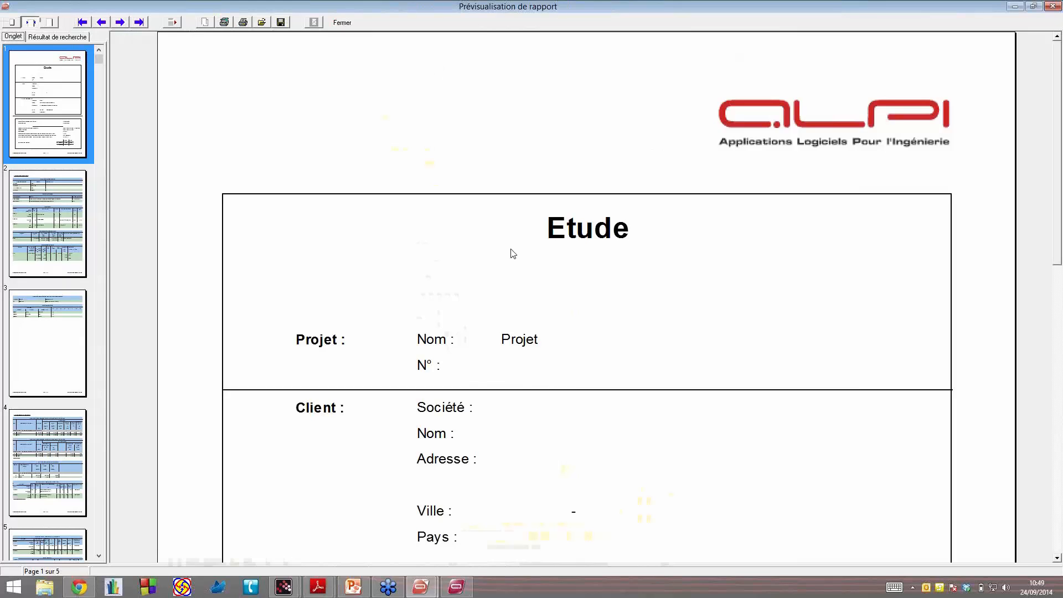
scroll(515, 220, down, 1)
scroll(515, 220, down, 1)
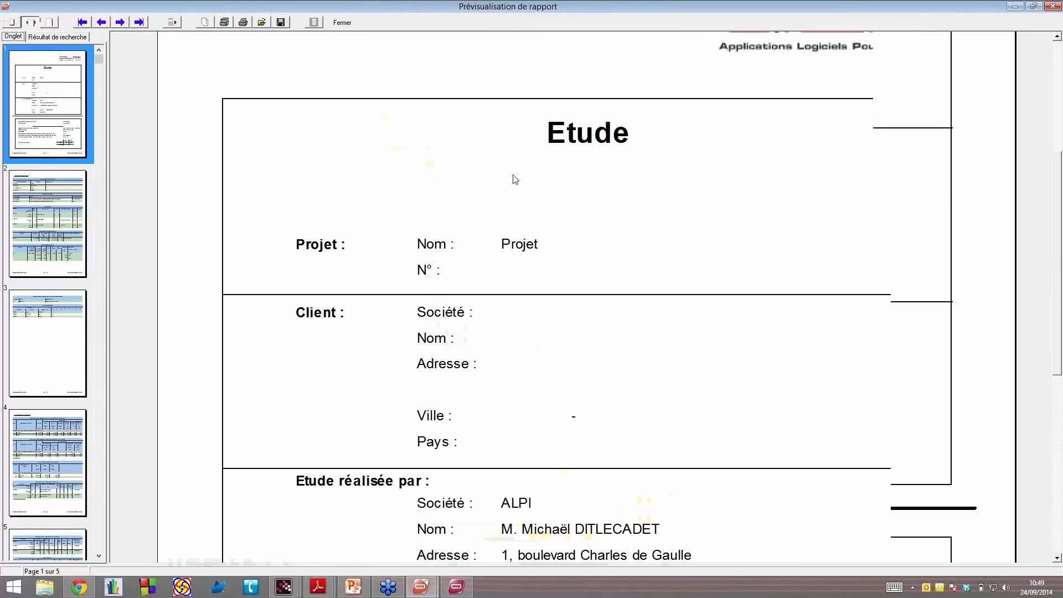
scroll(527, 232, down, 2)
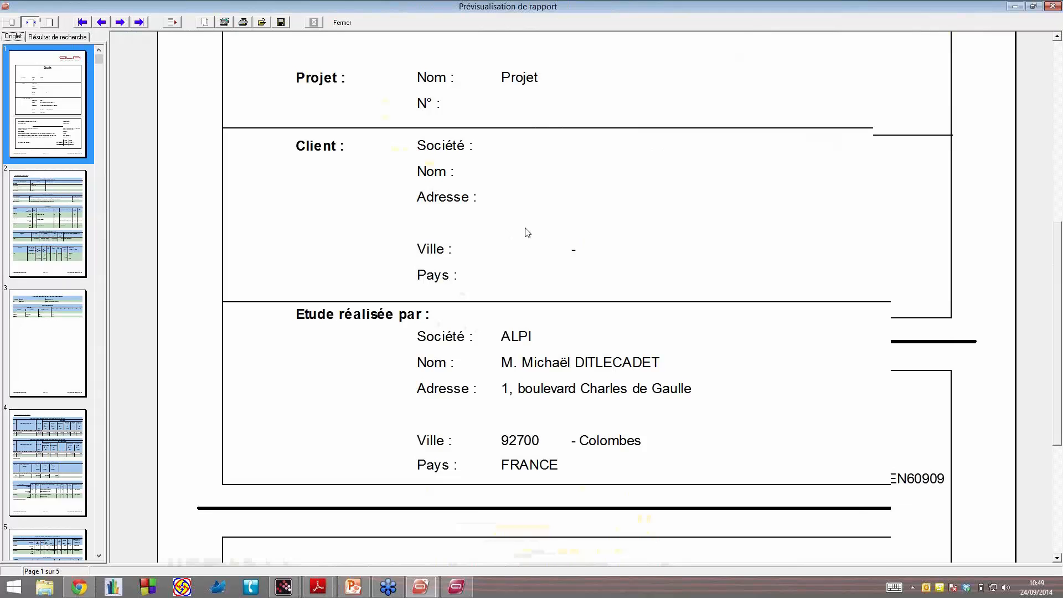
scroll(528, 233, down, 1)
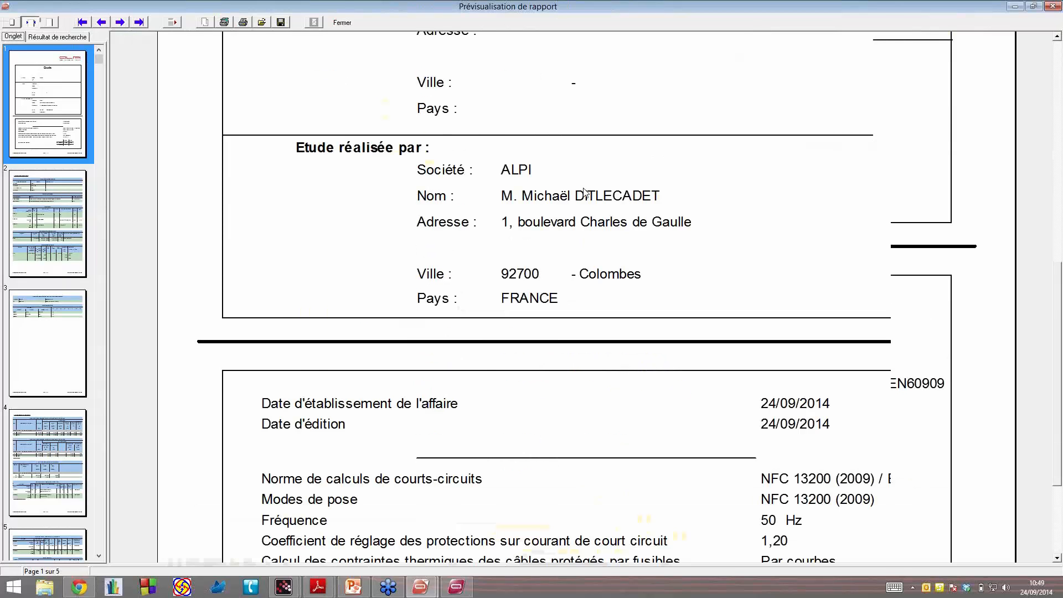
scroll(840, 238, down, 2)
scroll(836, 221, down, 2)
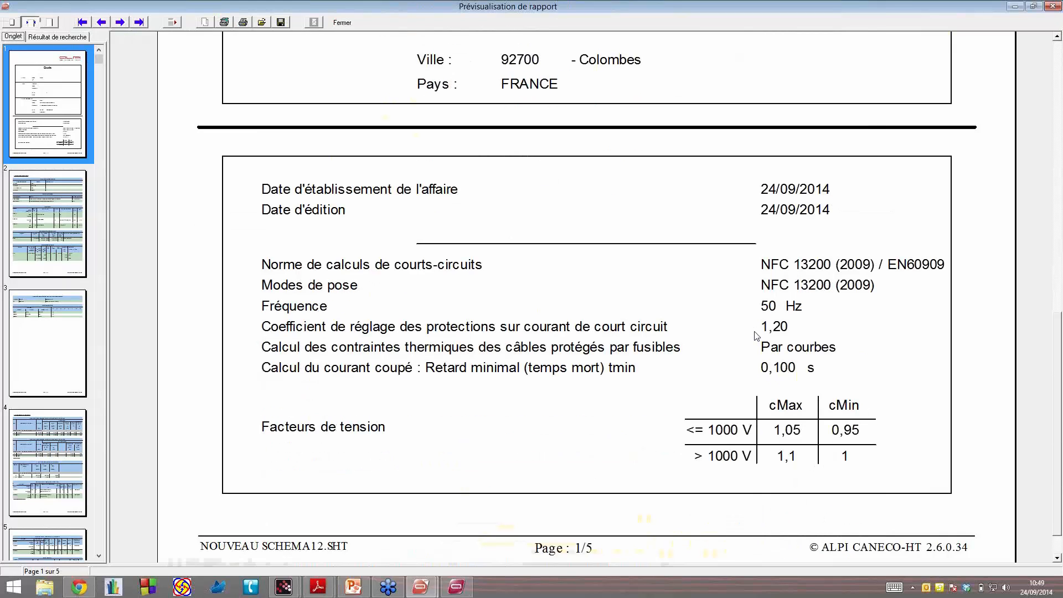
Step: Review the report's equipment list, cable types, links and operating configurations on pages 2 and 3
scroll(797, 322, down, 3)
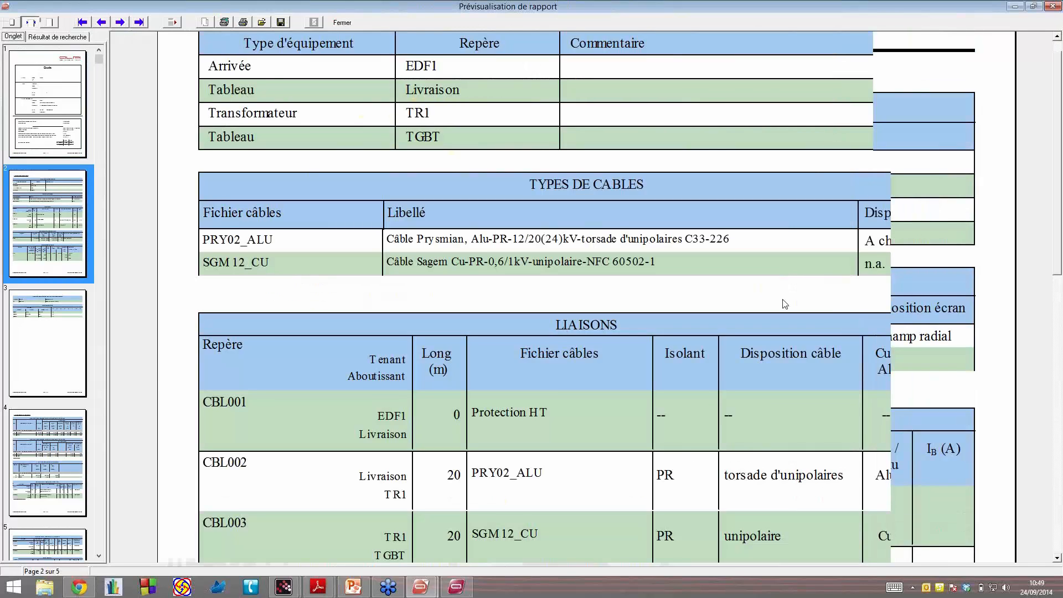
scroll(784, 303, up, 1)
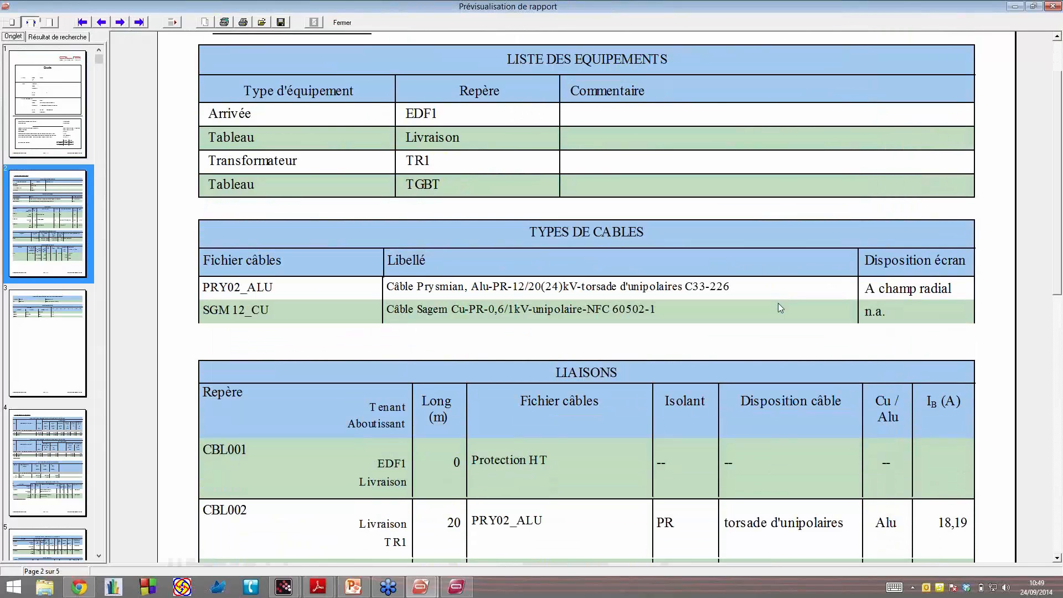
scroll(766, 291, down, 1)
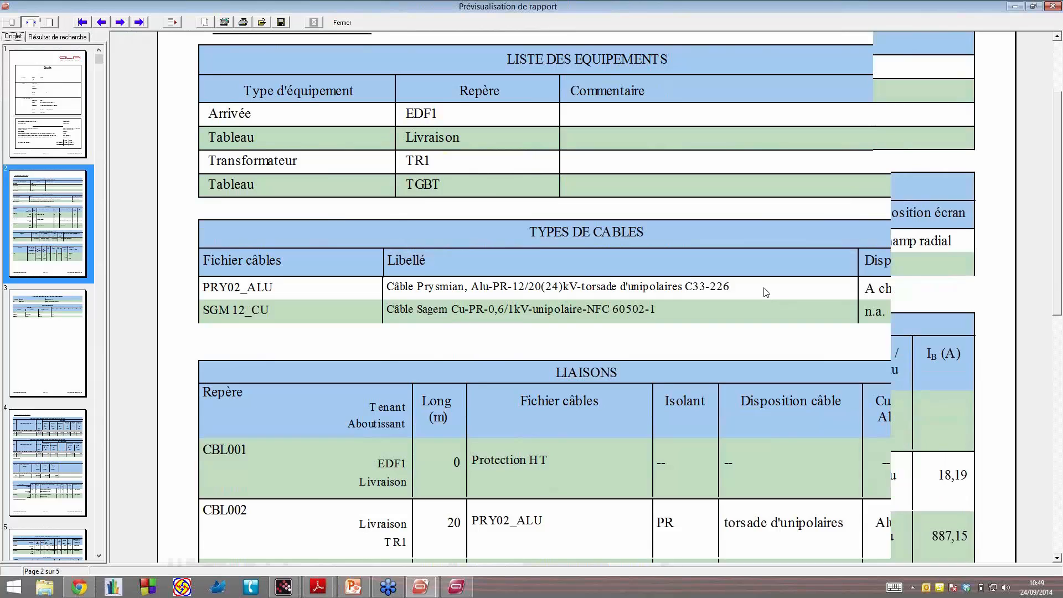
scroll(765, 292, down, 2)
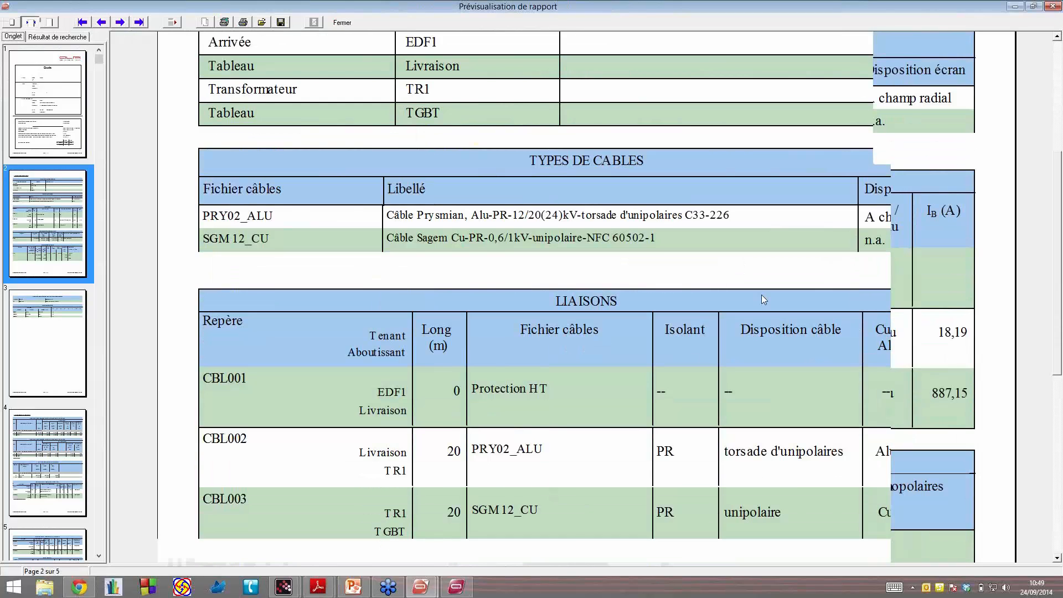
scroll(762, 294, down, 3)
scroll(772, 302, up, 4)
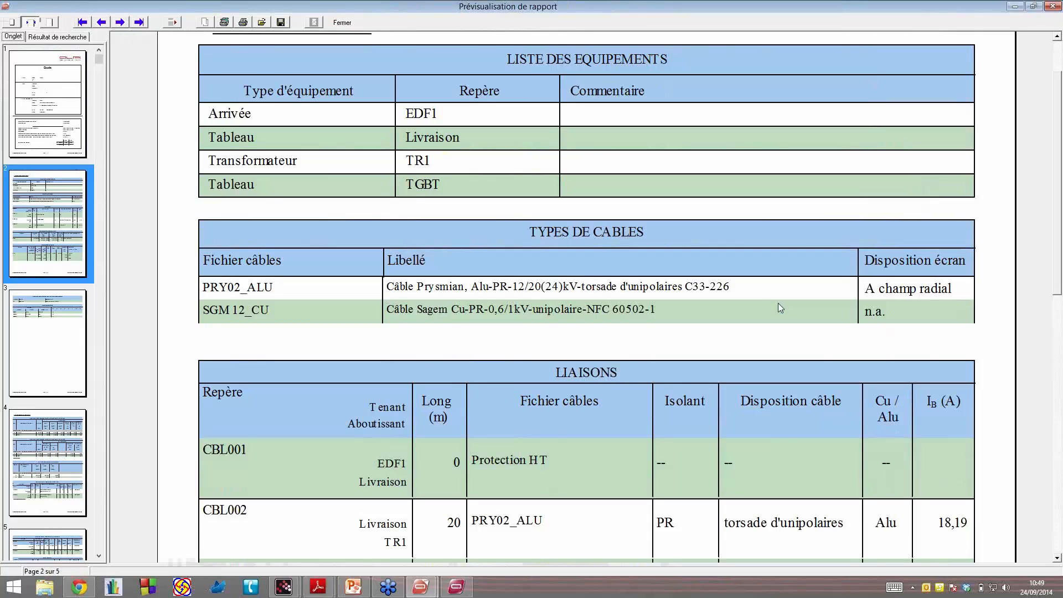
scroll(778, 304, down, 1)
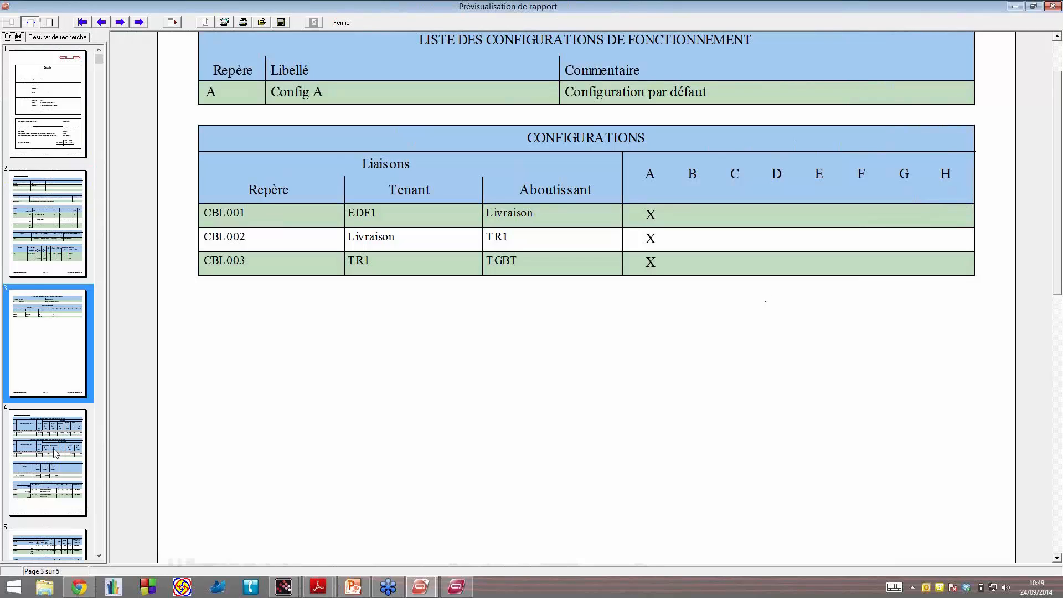
Step: Examine the symmetrical and asymmetrical short-circuit current tables for Livraison and TGBT on page 4 of the report
click(39, 492)
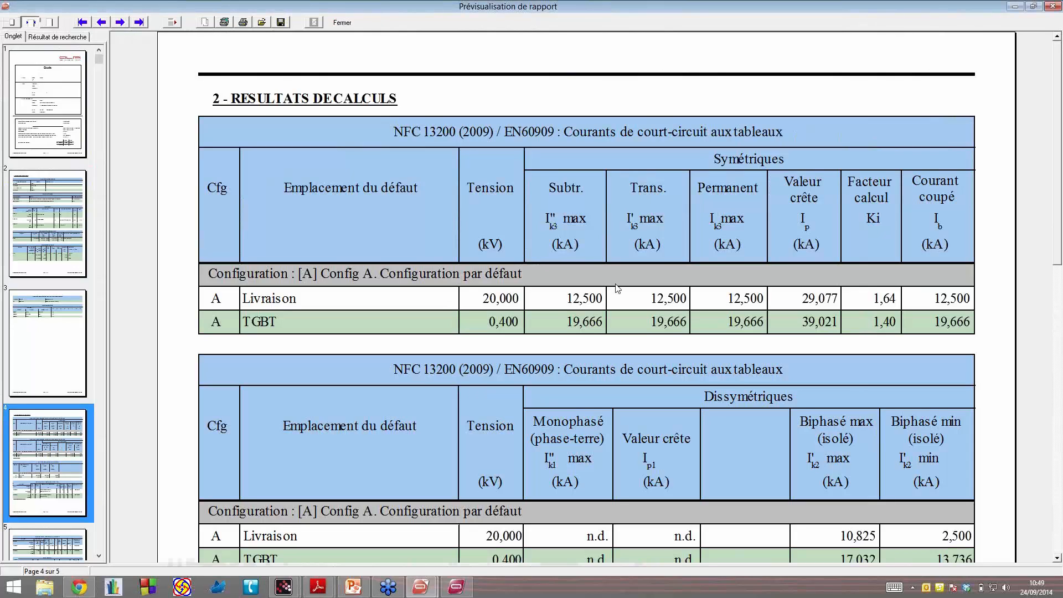
scroll(618, 289, down, 1)
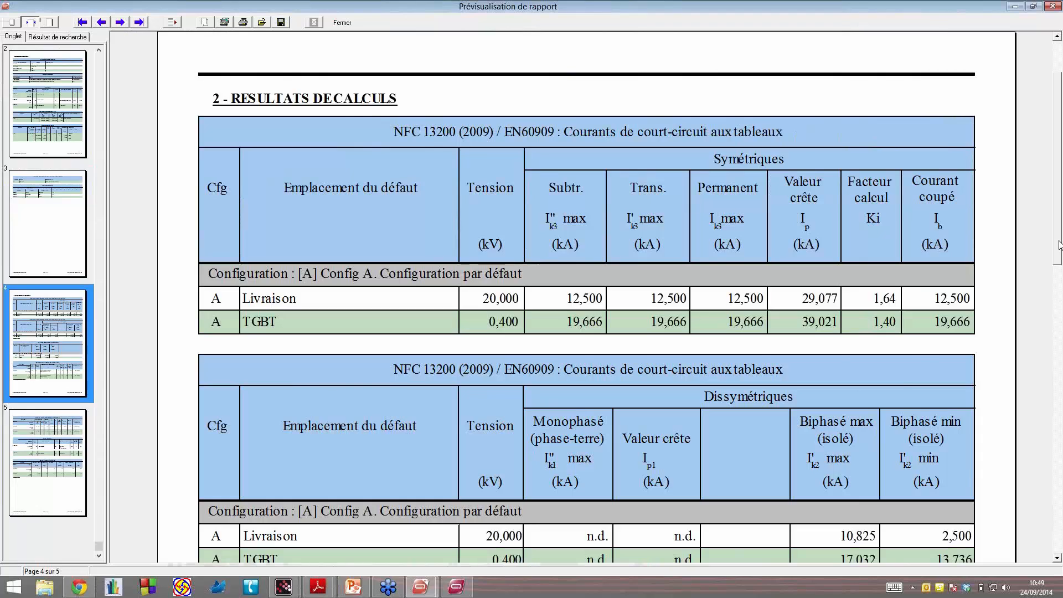
drag(1058, 222, 1059, 257)
scroll(590, 141, down, 1)
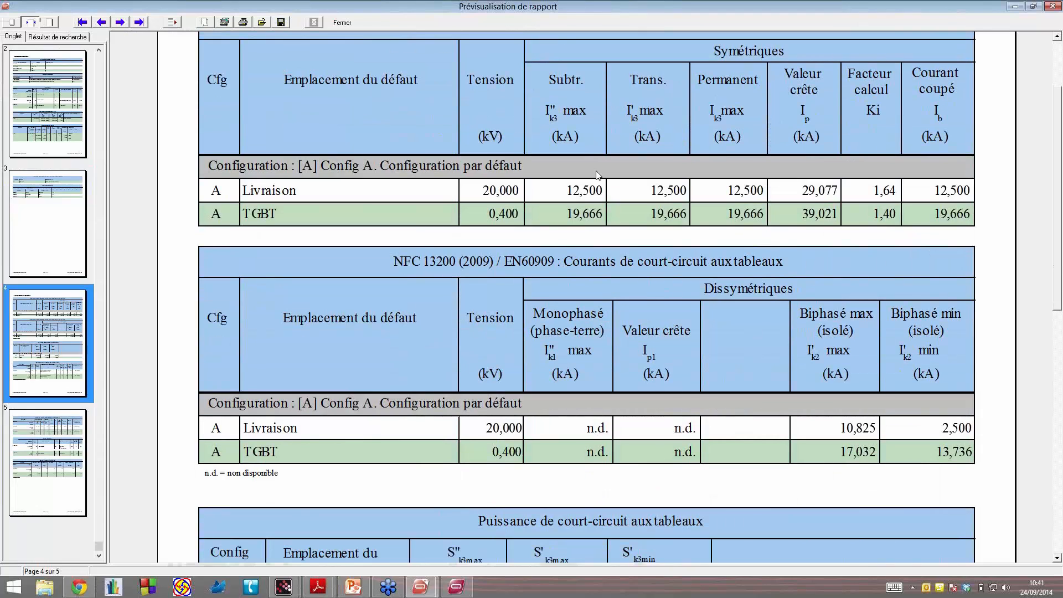
drag(1060, 291, 1060, 245)
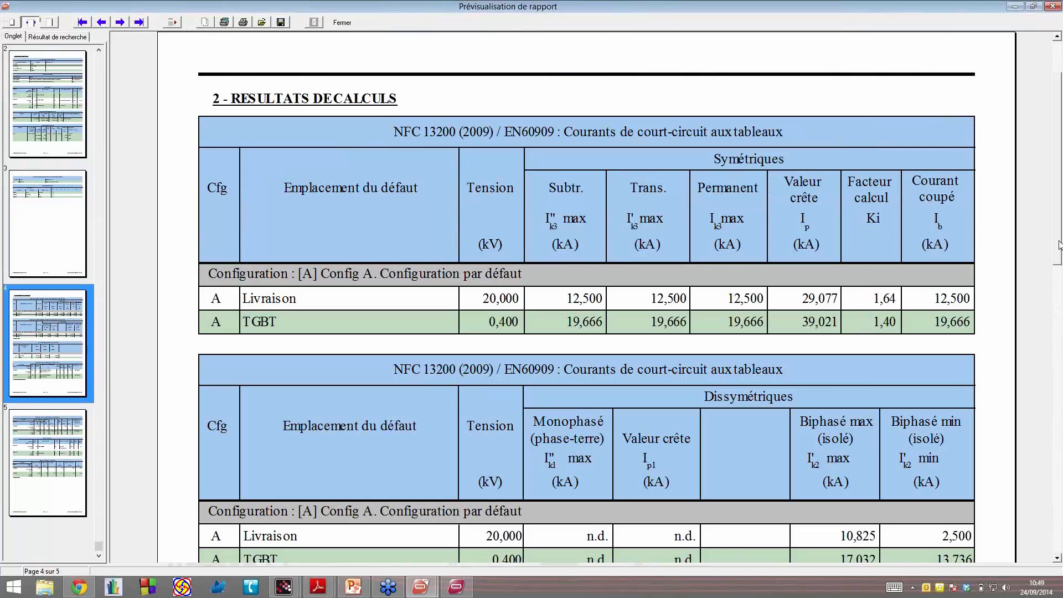
scroll(642, 266, down, 3)
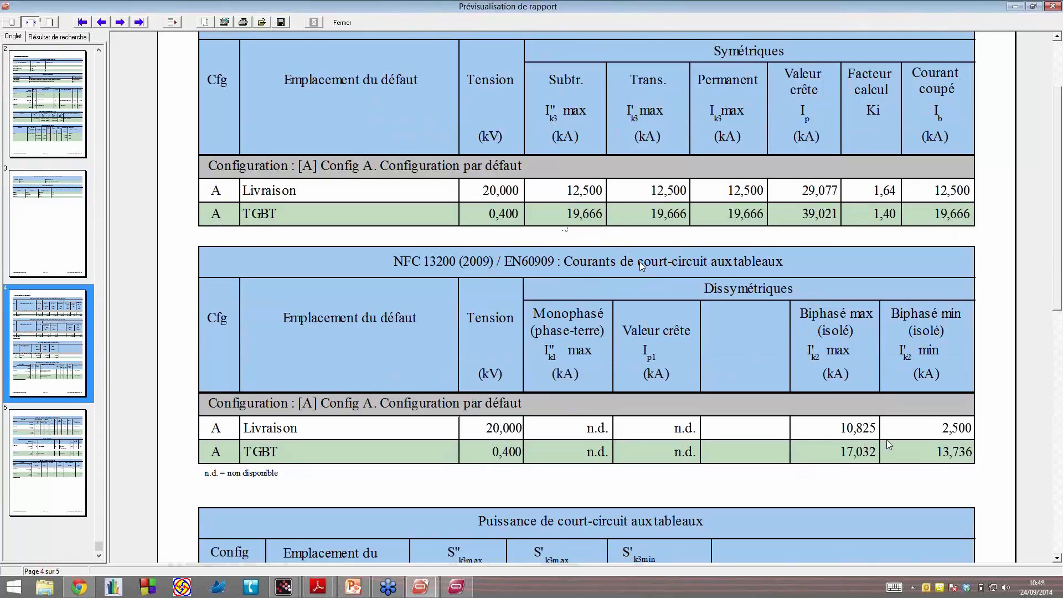
Step: Check the boards' short-circuit power table and the cable calculation by admissible currents for CBL002 and CBL003
key(Page_Down)
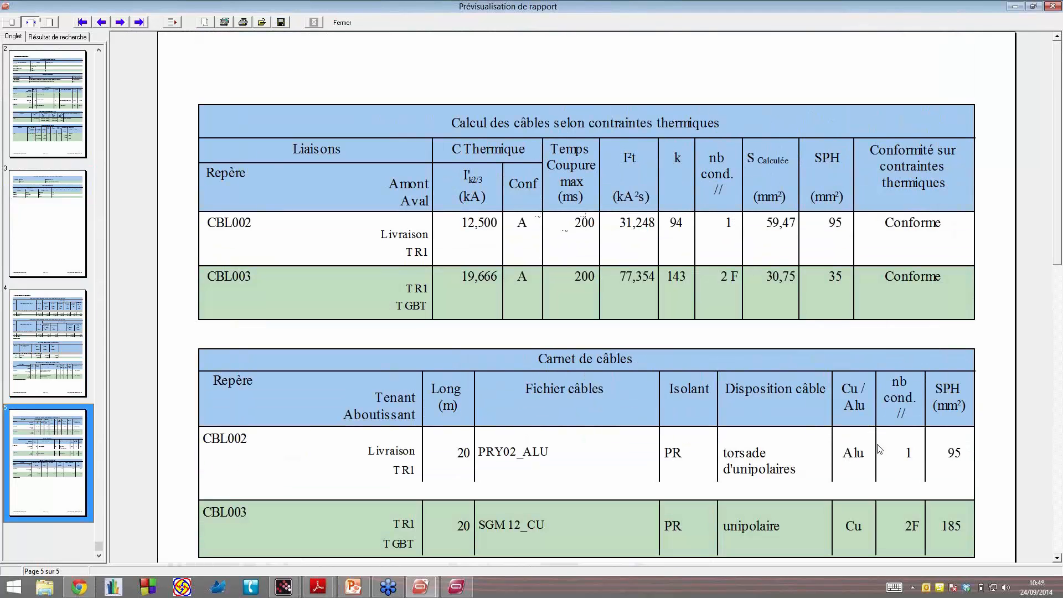
key(Page_Up)
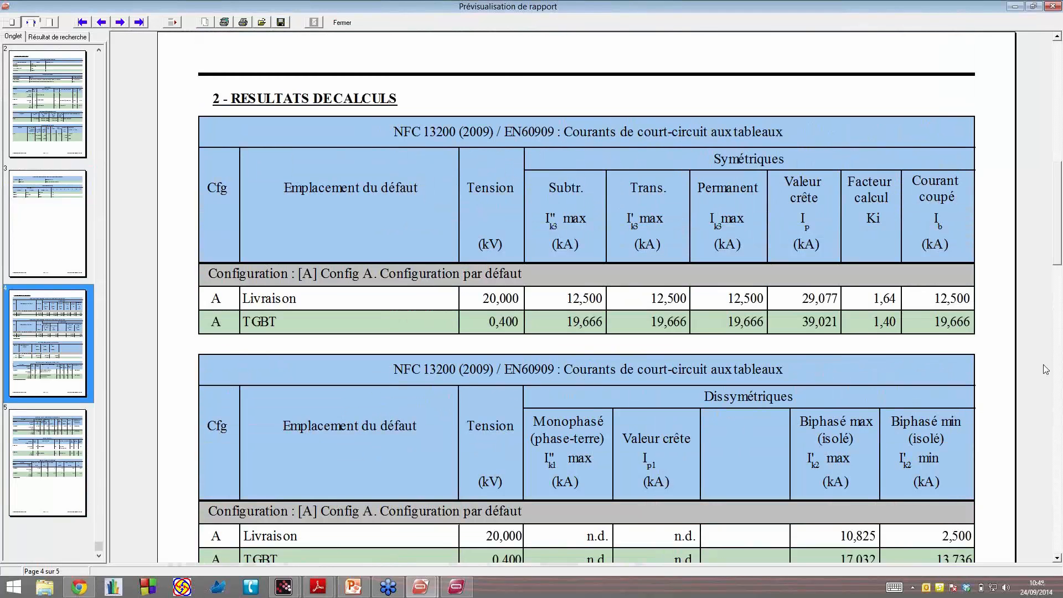
scroll(1003, 363, down, 5)
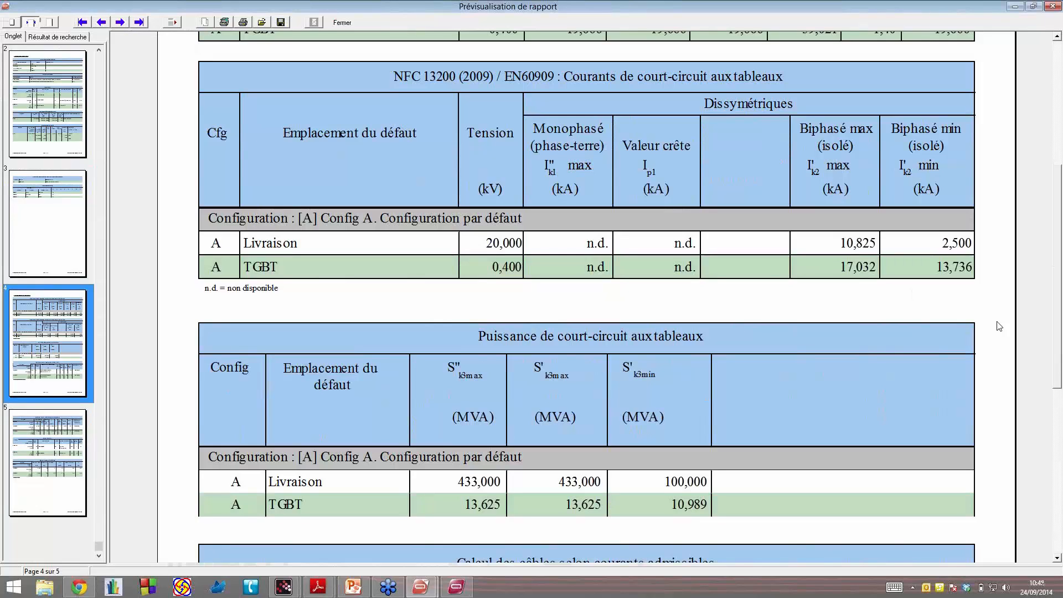
scroll(1058, 333, down, 3)
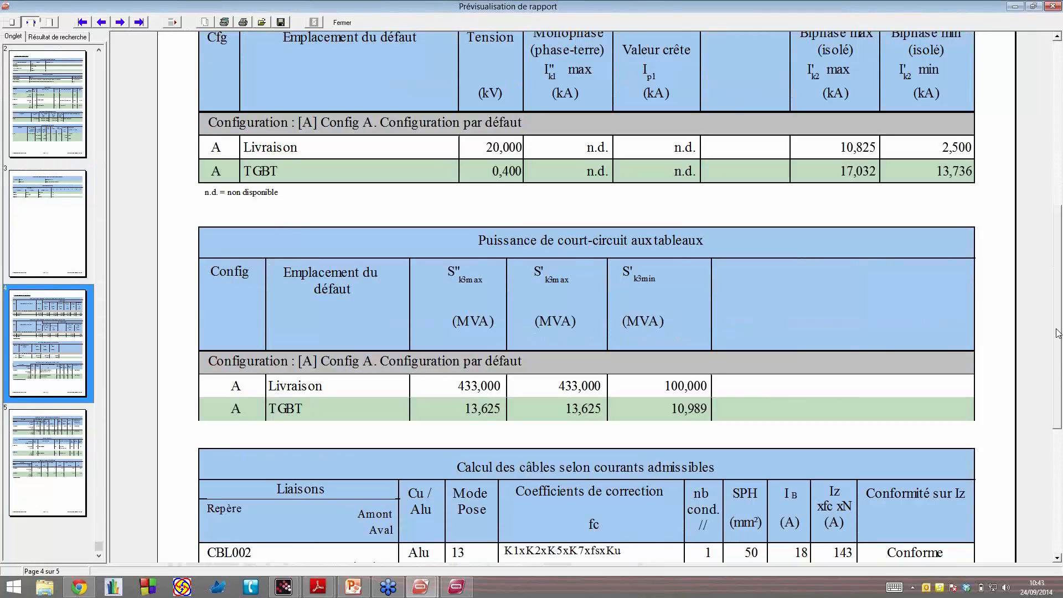
drag(1058, 332, 1052, 421)
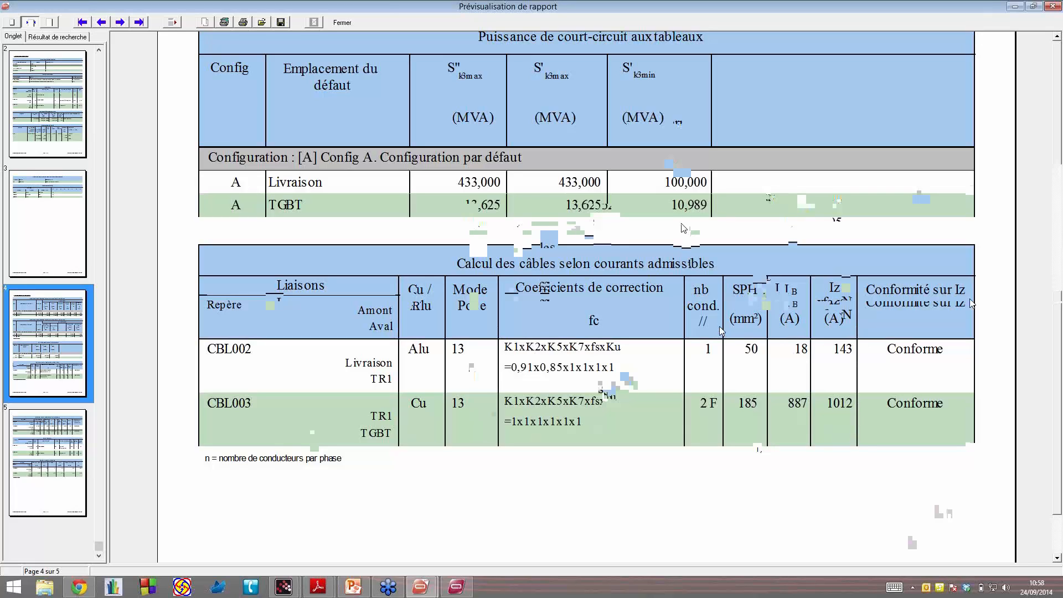
Step: Review the report's cable tables for thermal constraints, the cable schedule and the capacitive currents
scroll(1054, 252, down, 5)
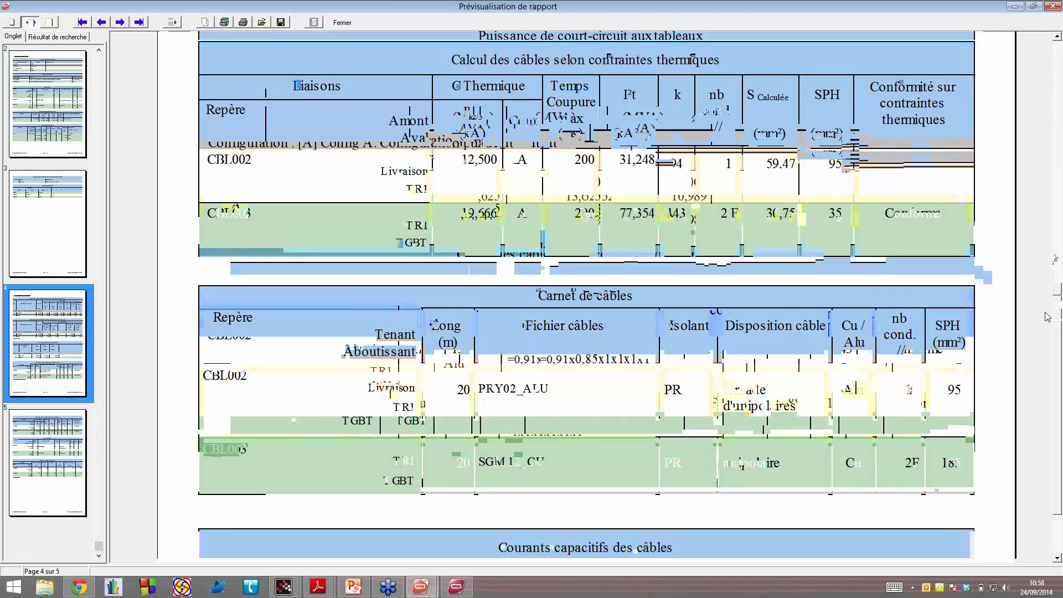
scroll(593, 348, down, 3)
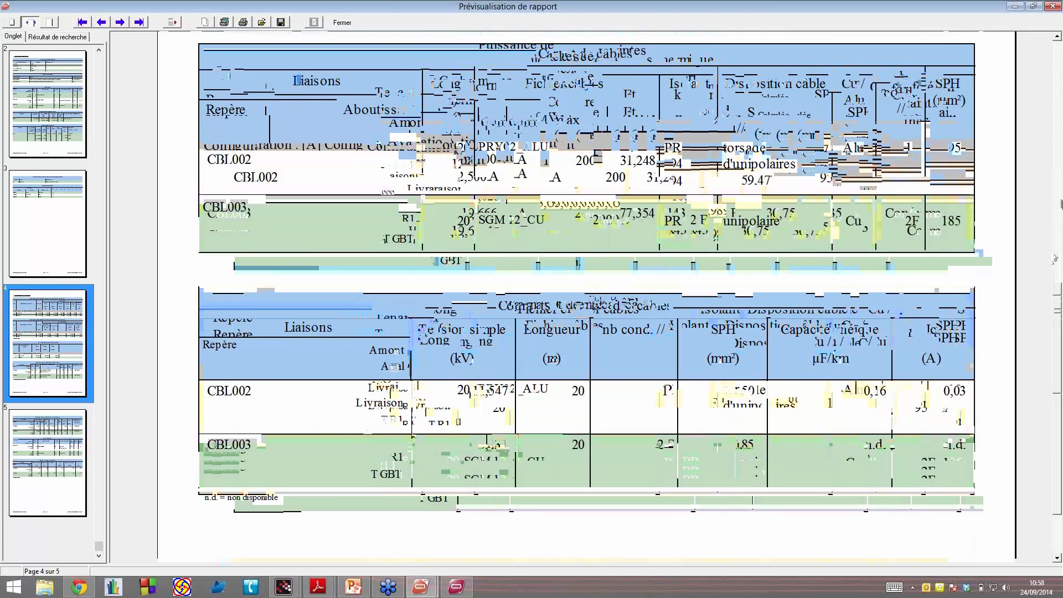
scroll(593, 347, up, 3)
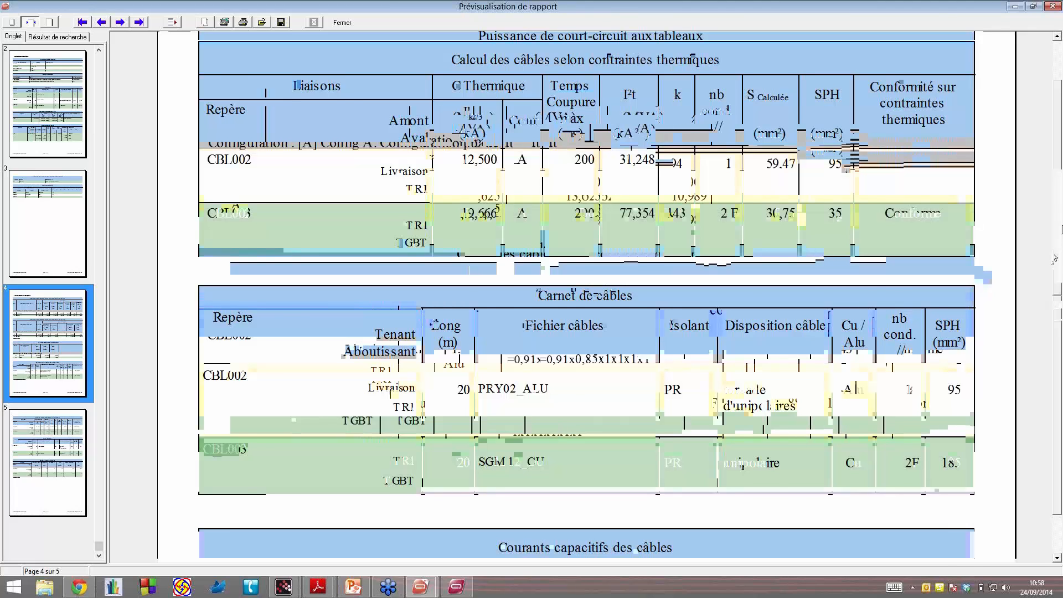
scroll(1055, 259, down, 4)
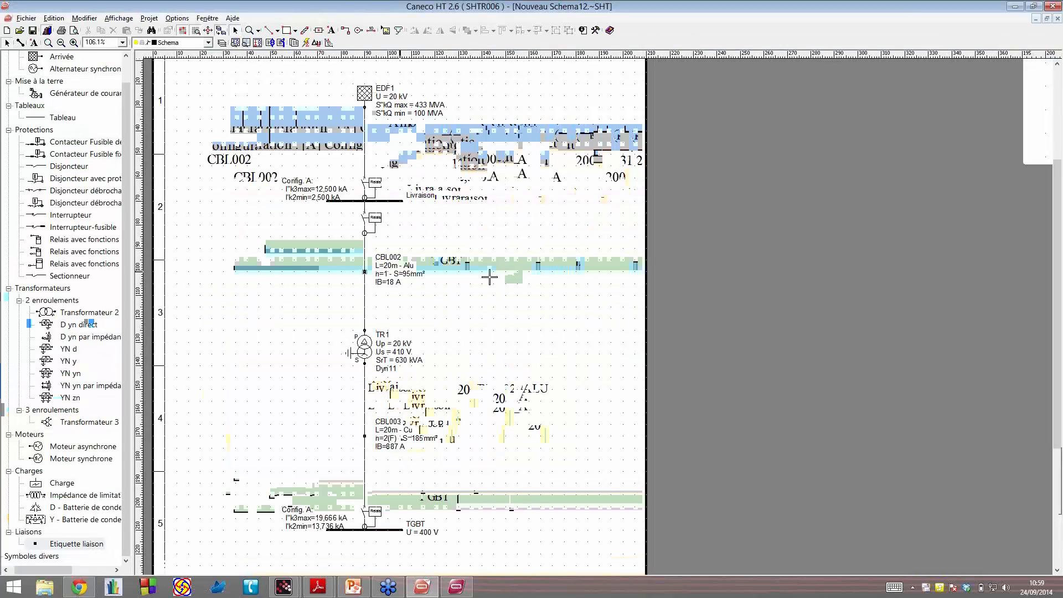
Step: Look over the single-line diagram from EDF1 to TGBT and close Nouveau Schema12
scroll(489, 277, up, 1)
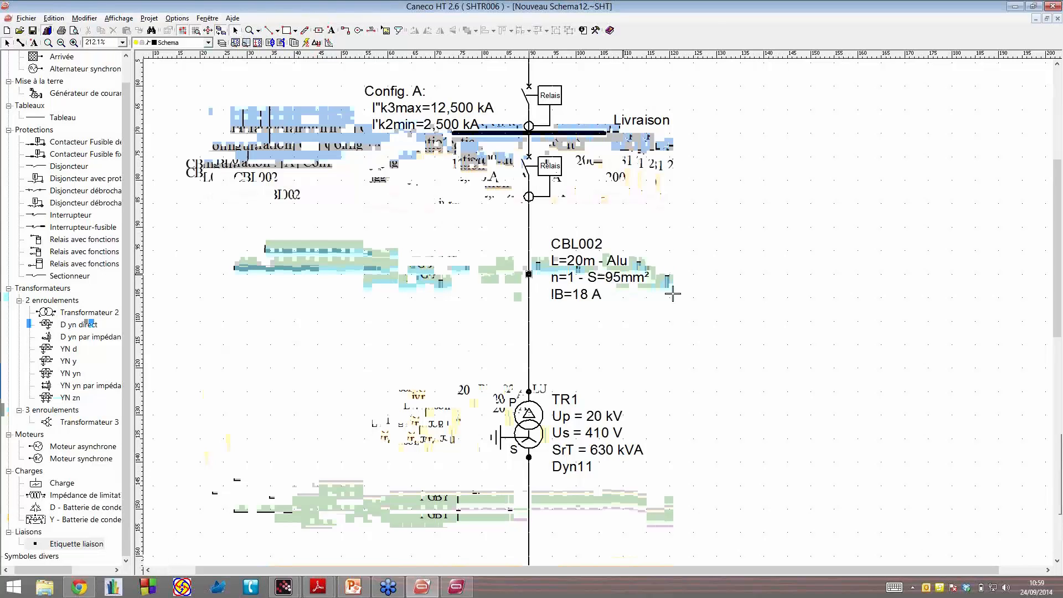
click(701, 293)
click(1047, 18)
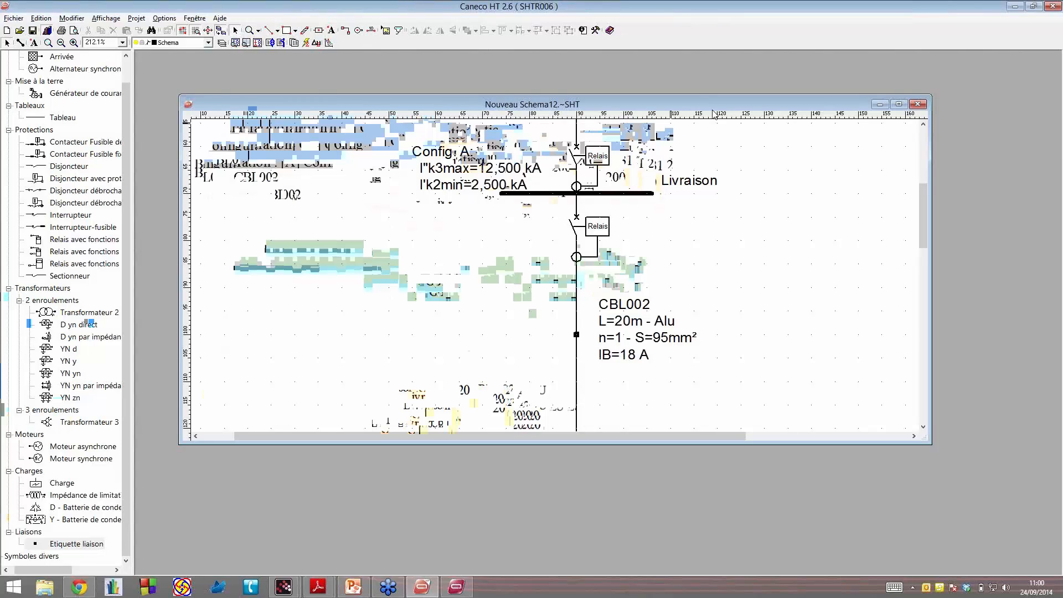
click(910, 30)
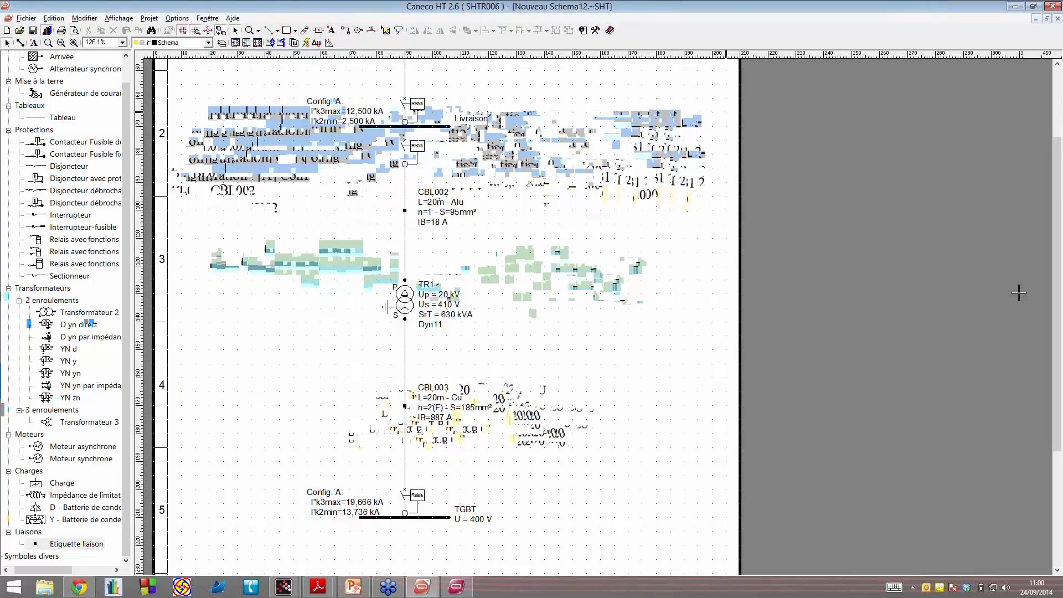
scroll(825, 261, down, 2)
scroll(507, 187, down, 1)
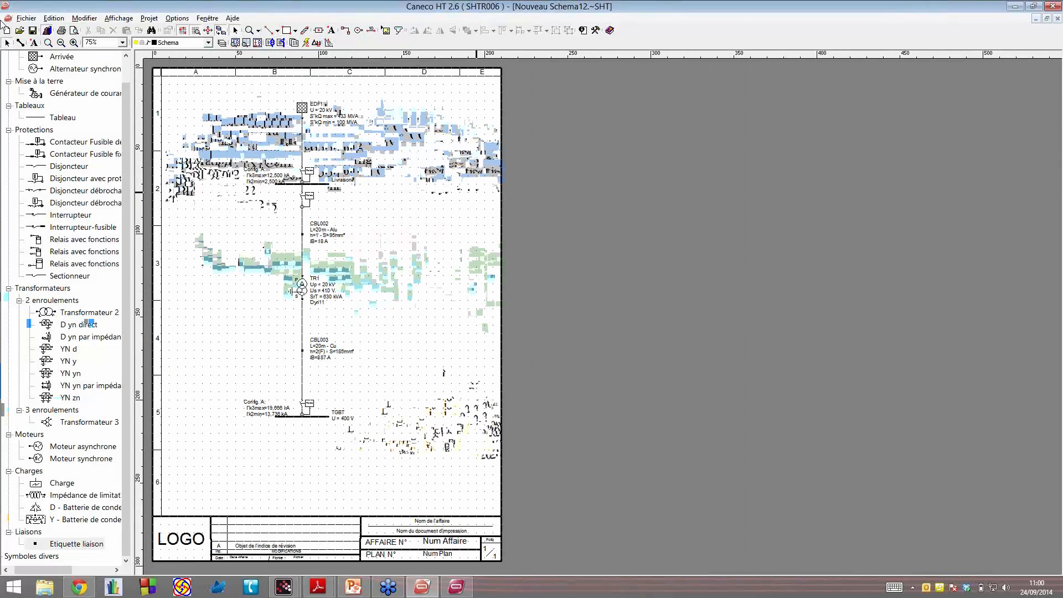
click(26, 18)
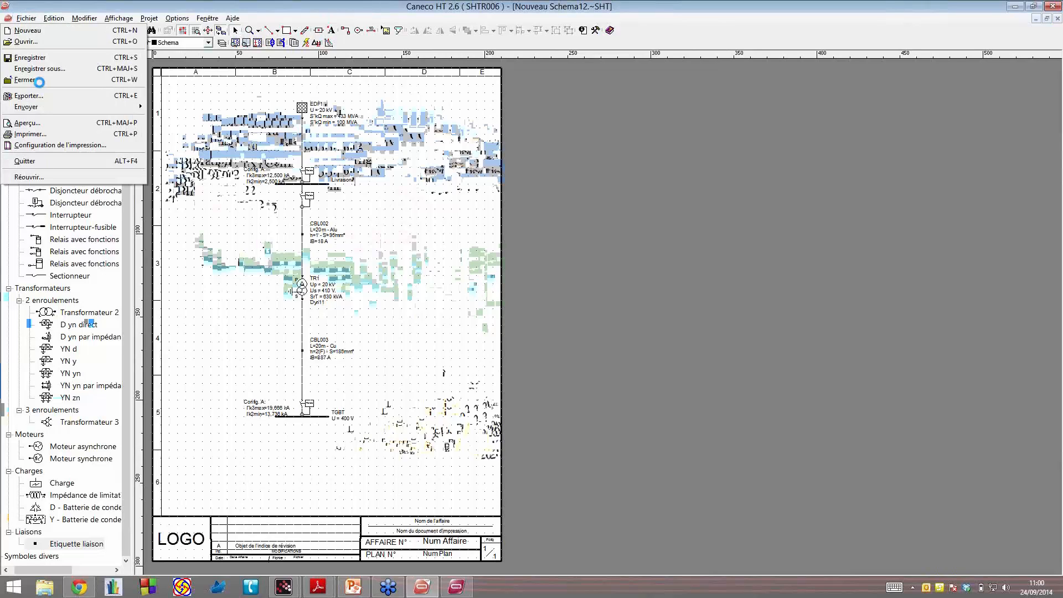
click(39, 82)
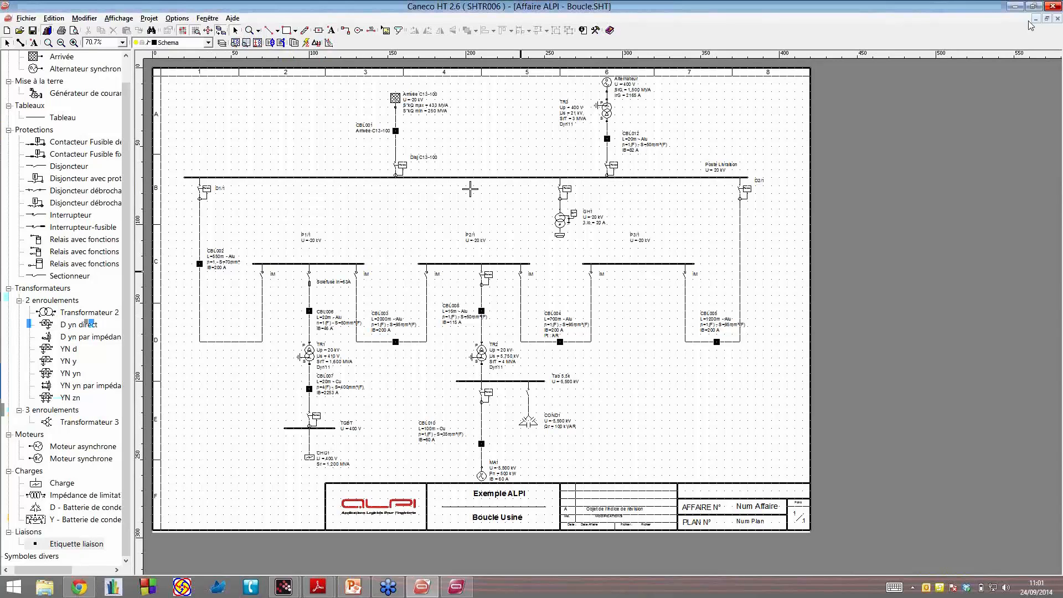
scroll(468, 187, up, 1)
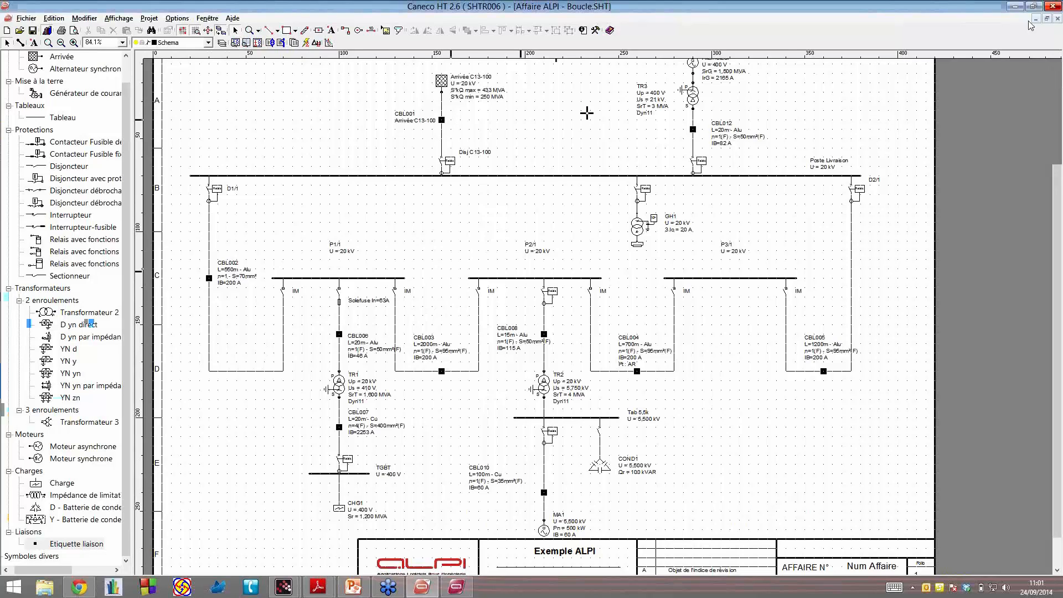
scroll(607, 68, down, 1)
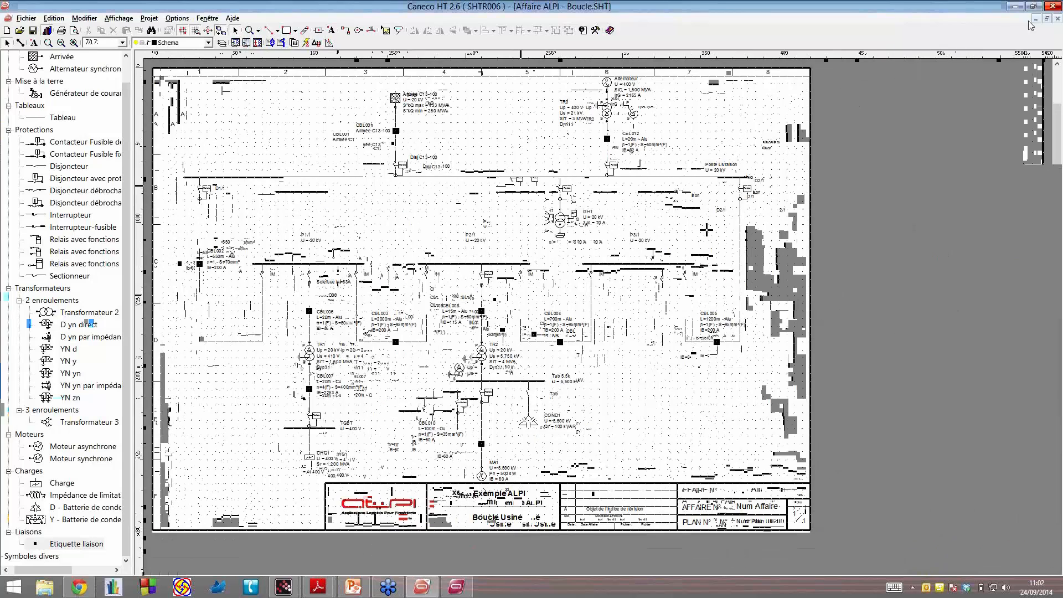
scroll(706, 230, up, 1)
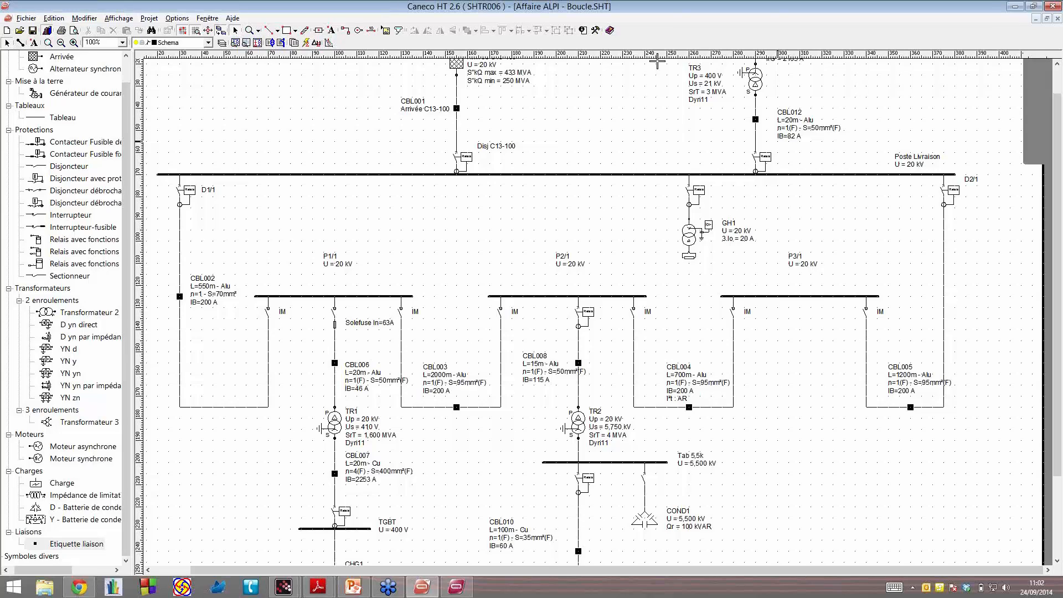
scroll(657, 63, down, 1)
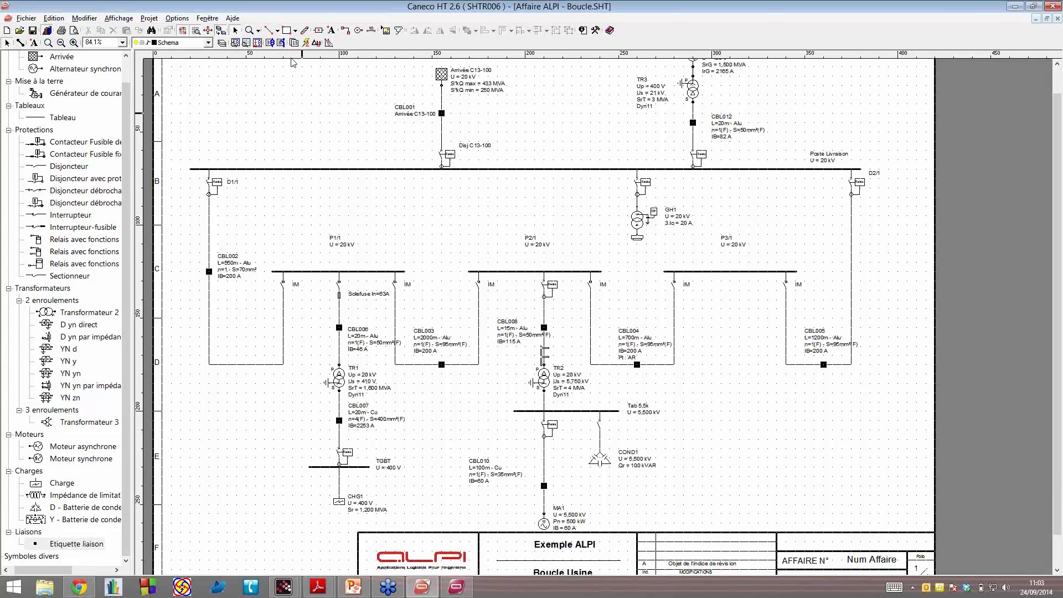
click(149, 18)
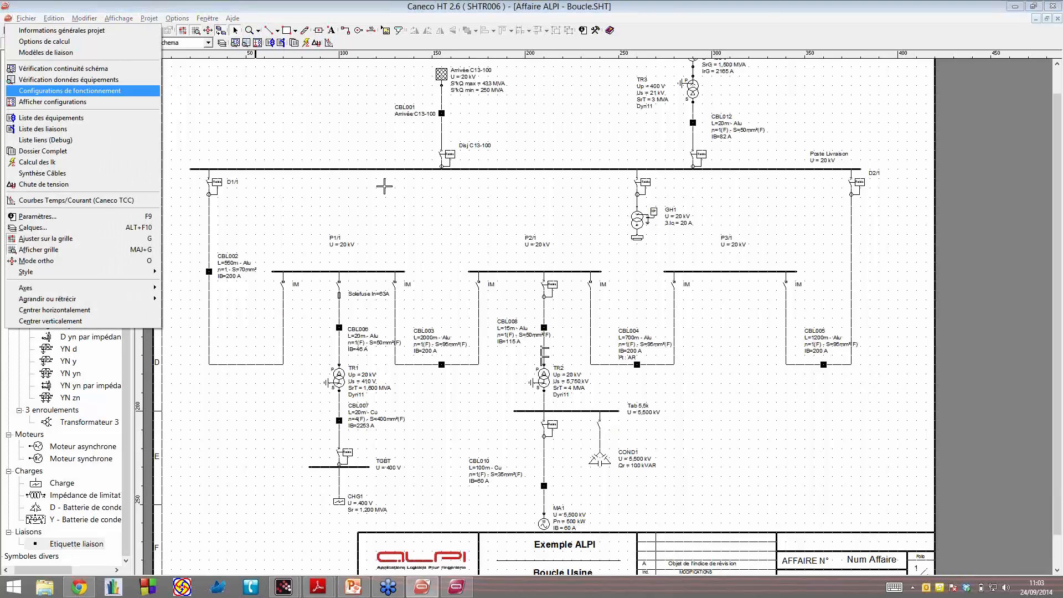
click(111, 86)
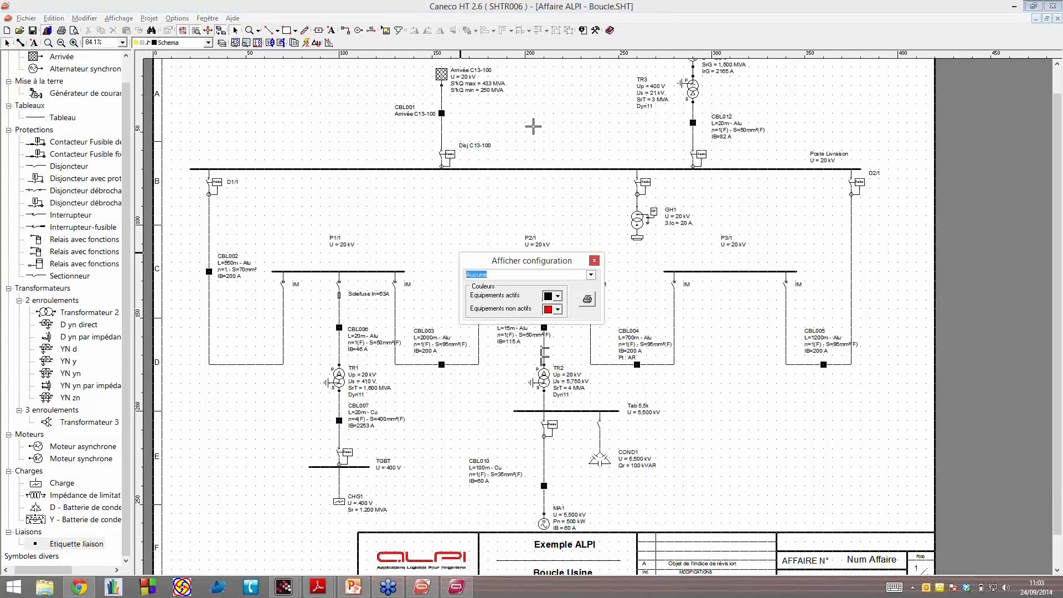
drag(531, 261, 245, 81)
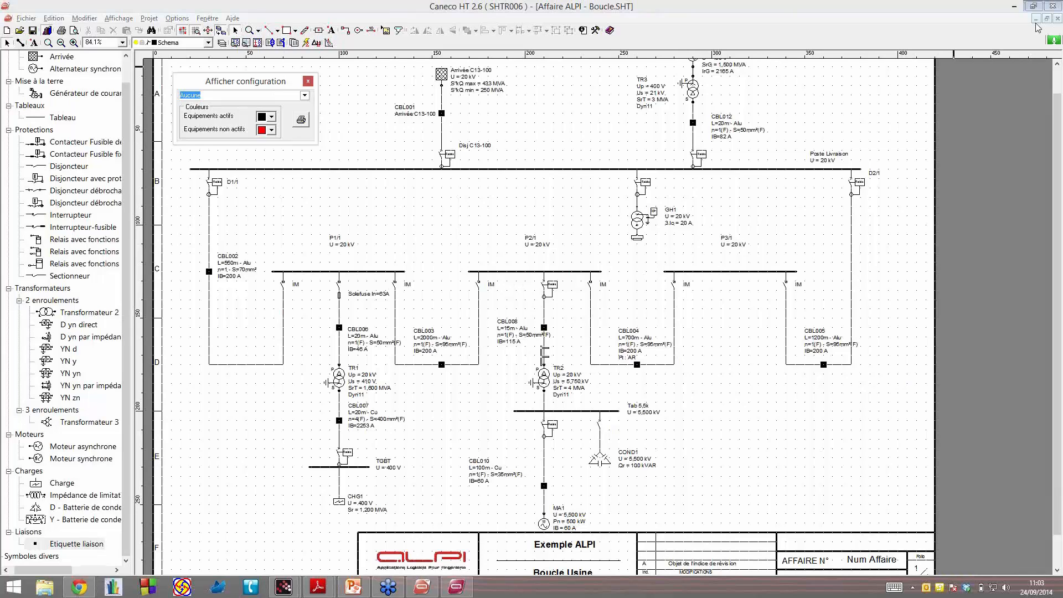
Step: Display the Source Normale configuration on the loop diagram and examine the equipment around substations P1/1, P2/1 and P3/1
click(149, 18)
click(139, 102)
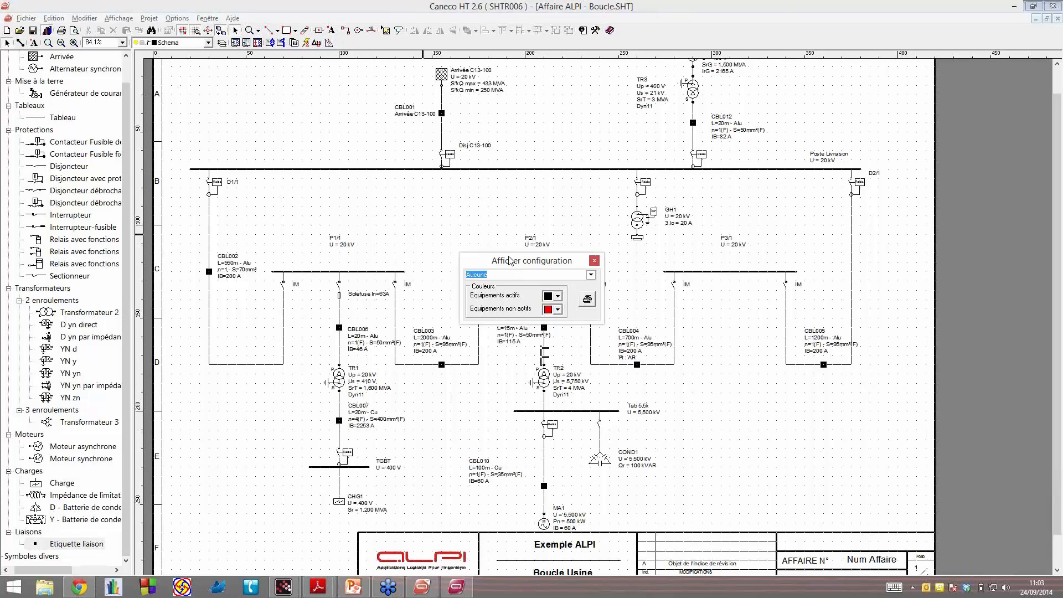
drag(509, 260, 223, 81)
click(304, 95)
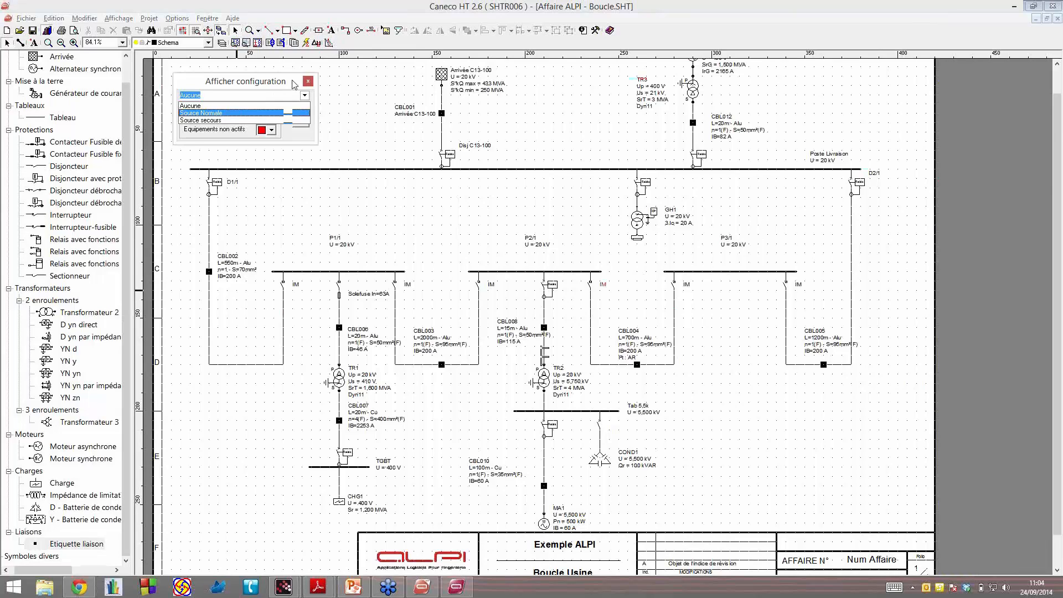
drag(292, 81, 310, 60)
scroll(232, 269, up, 1)
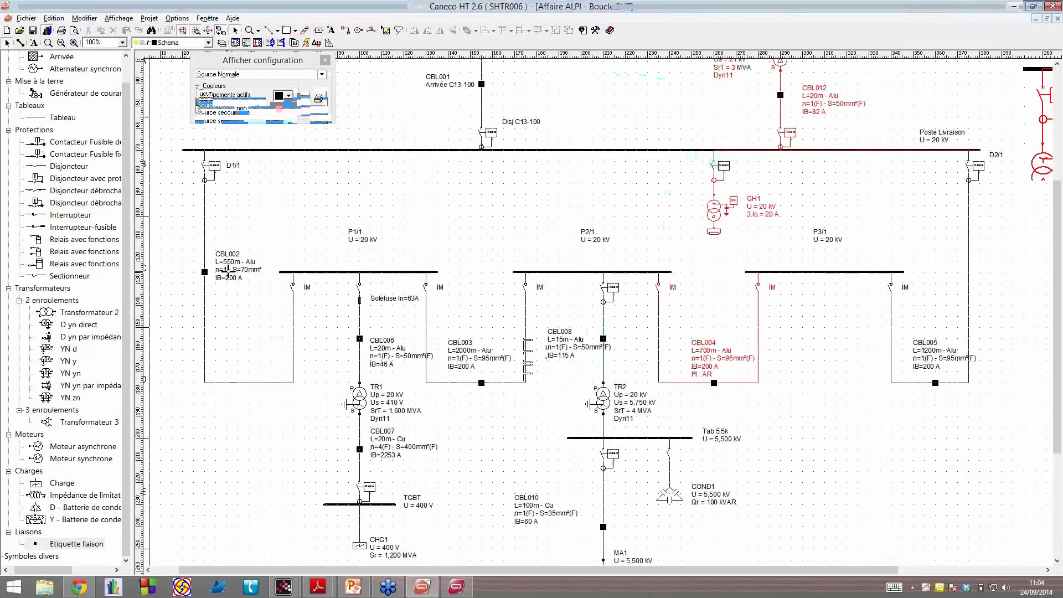
scroll(228, 271, up, 3)
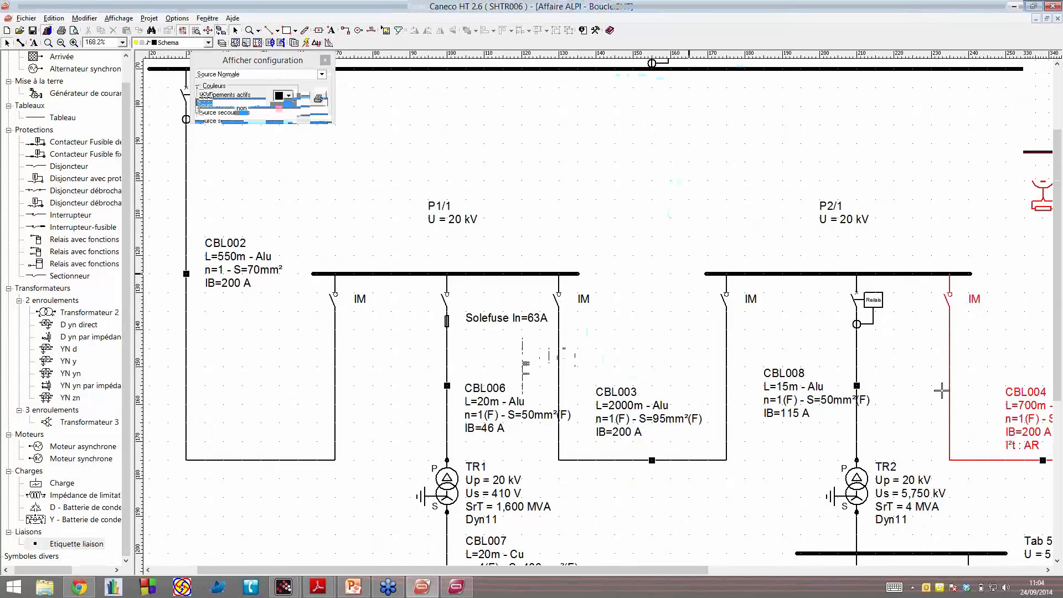
scroll(698, 304, down, 2)
scroll(956, 341, down, 1)
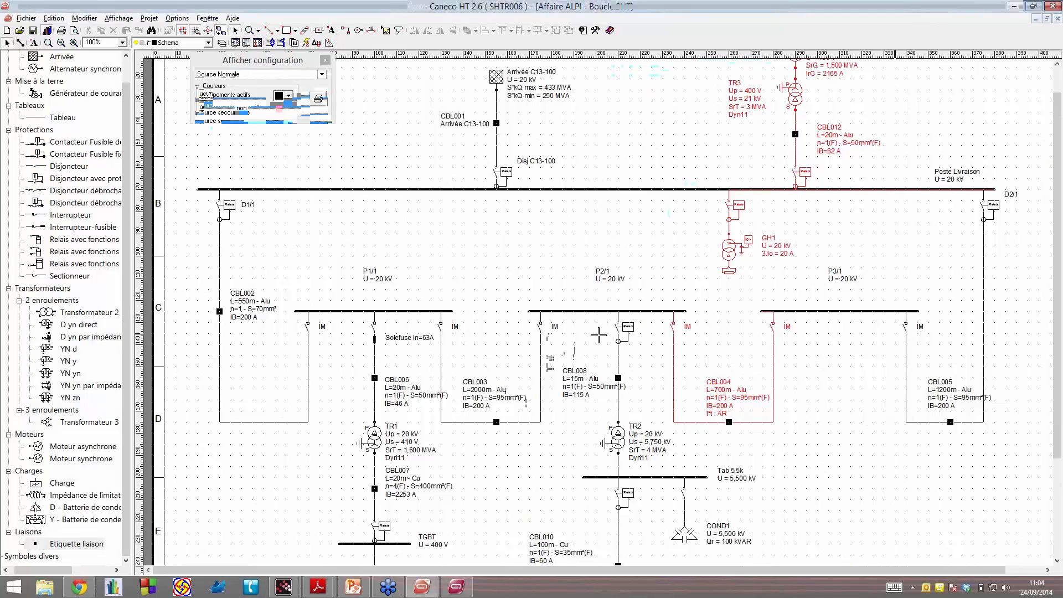
click(619, 331)
click(832, 323)
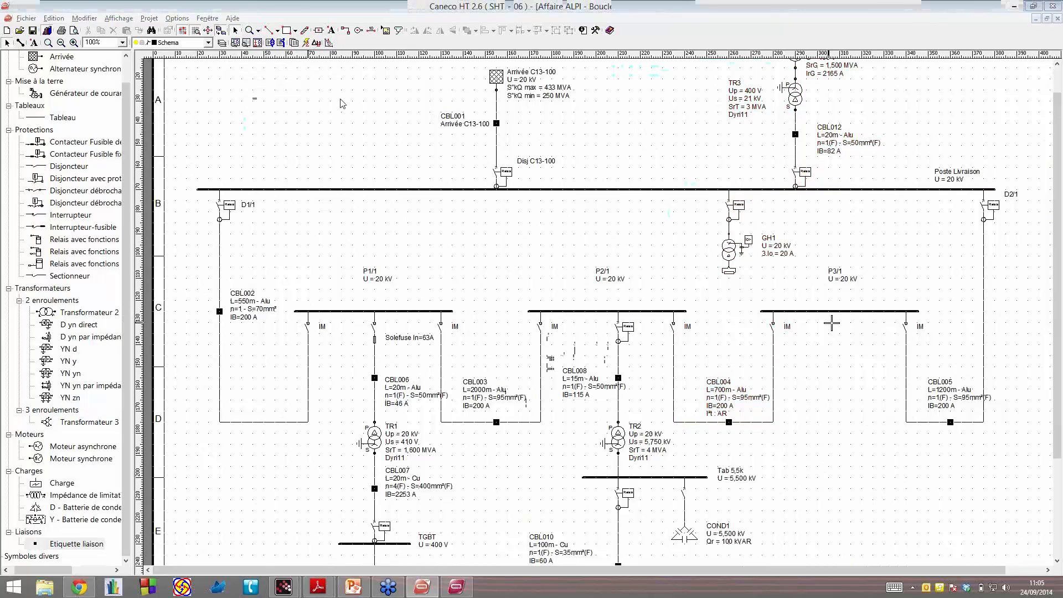
Step: Display the Source secours configuration on the diagram and check the motor and capacitor feeders of switchboard Tab 5,5k
click(149, 18)
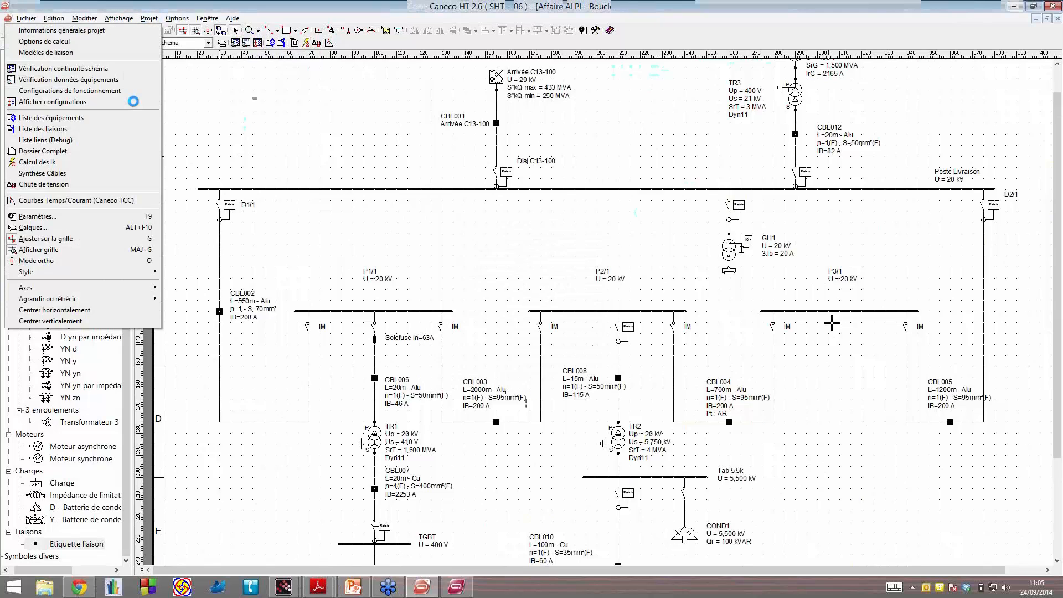
click(133, 102)
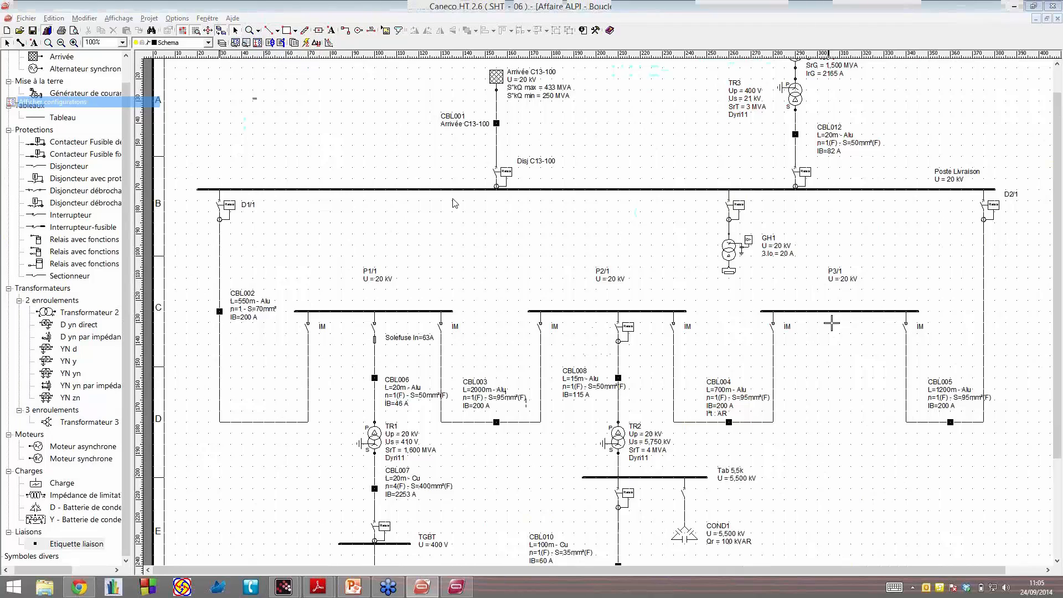
drag(445, 158, 299, 56)
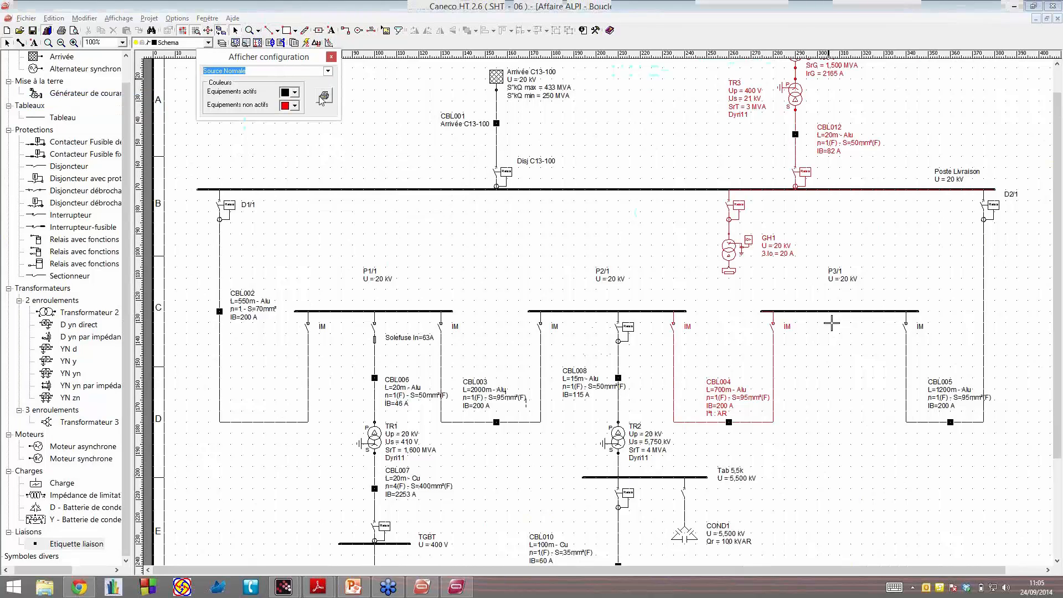
key(Down)
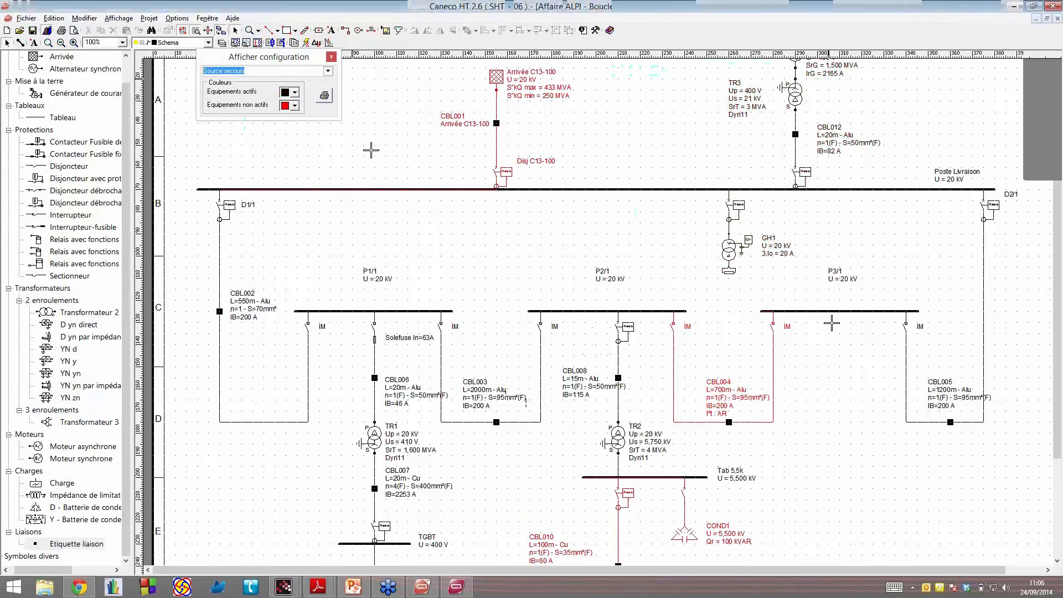
scroll(796, 314, down, 1)
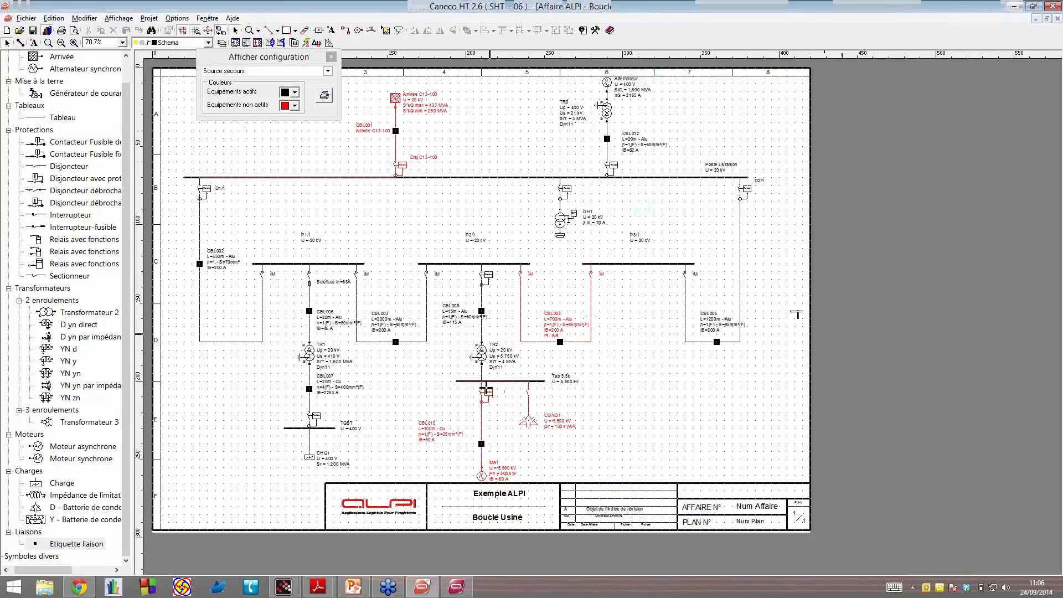
click(487, 391)
click(530, 421)
Step: Compare the Source Normale and Source secours configurations by alternating their display on the loop diagram
click(328, 71)
click(293, 80)
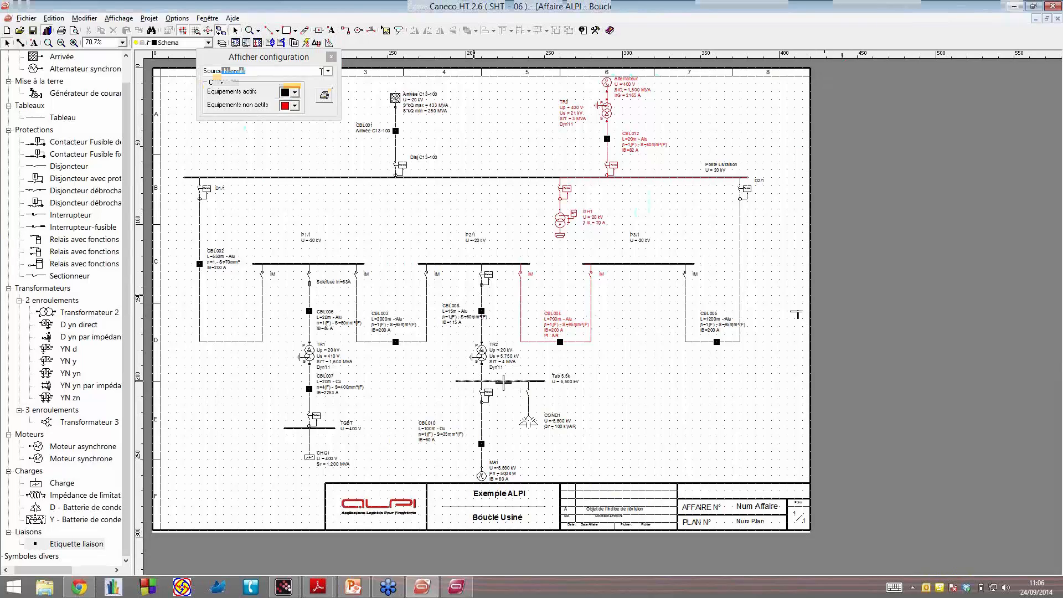
click(504, 381)
click(328, 71)
click(319, 96)
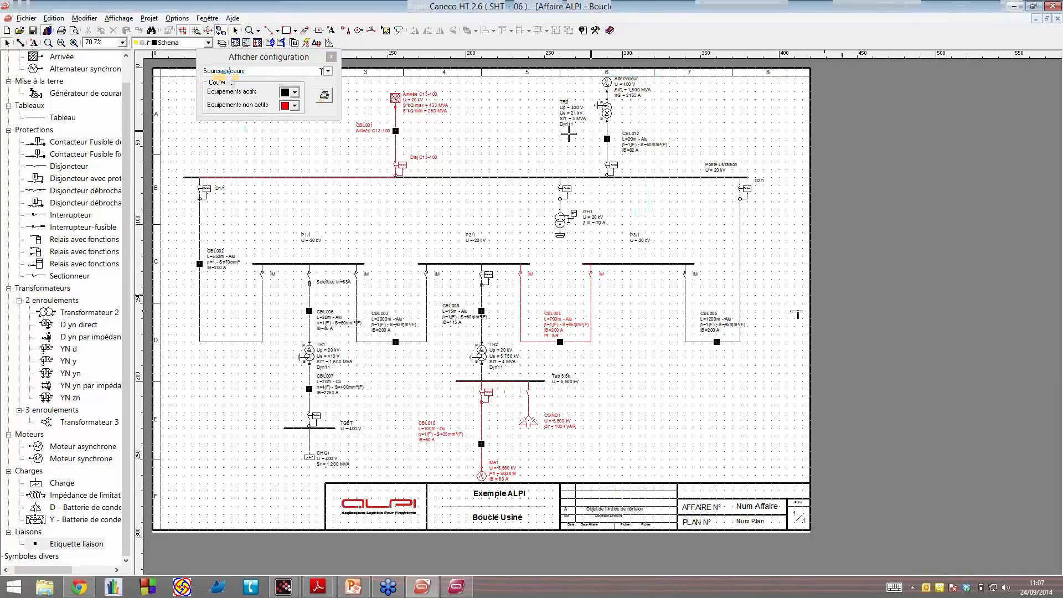
click(328, 71)
click(324, 88)
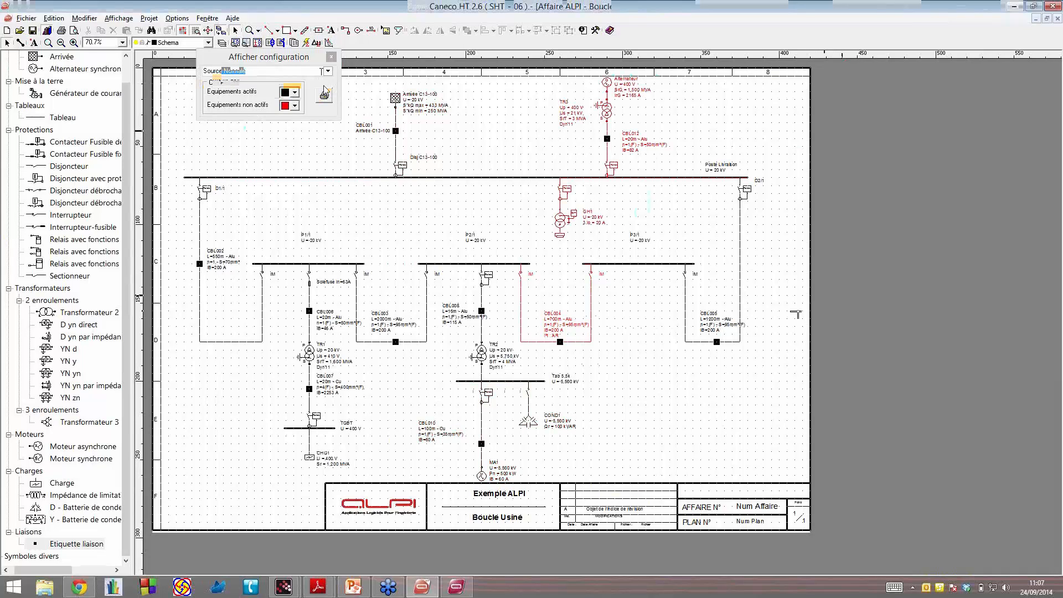
click(328, 71)
click(321, 95)
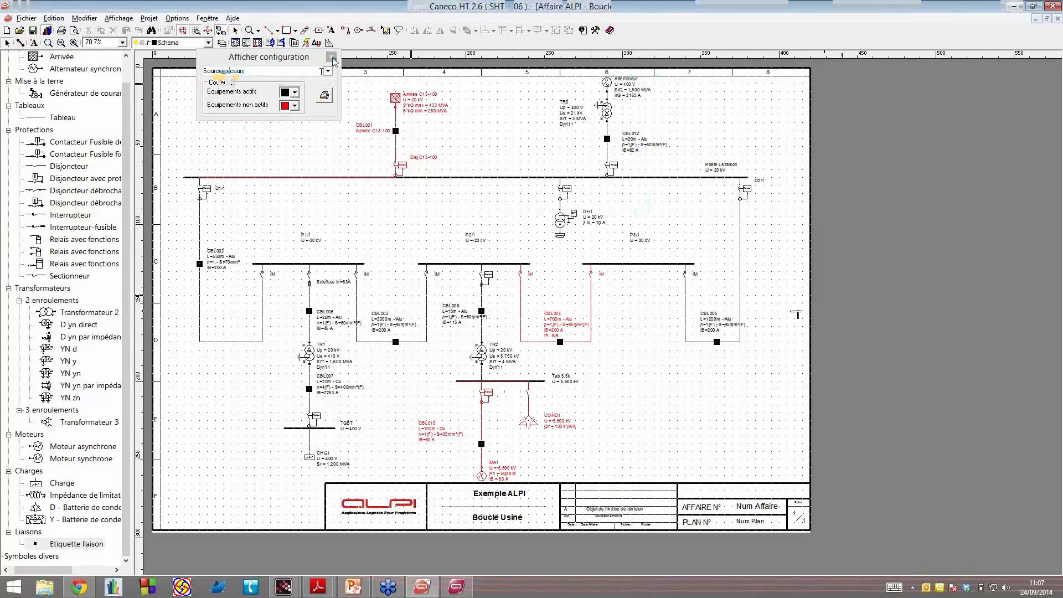
Step: Close the configuration display, run a complete Icc calculation for all configurations and generate its report
click(307, 45)
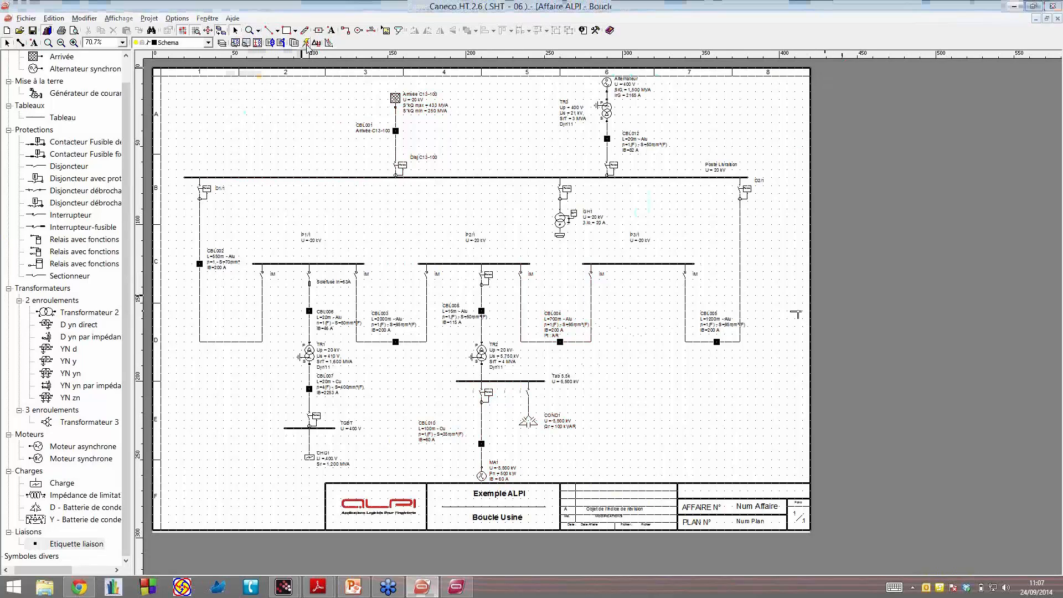
click(306, 43)
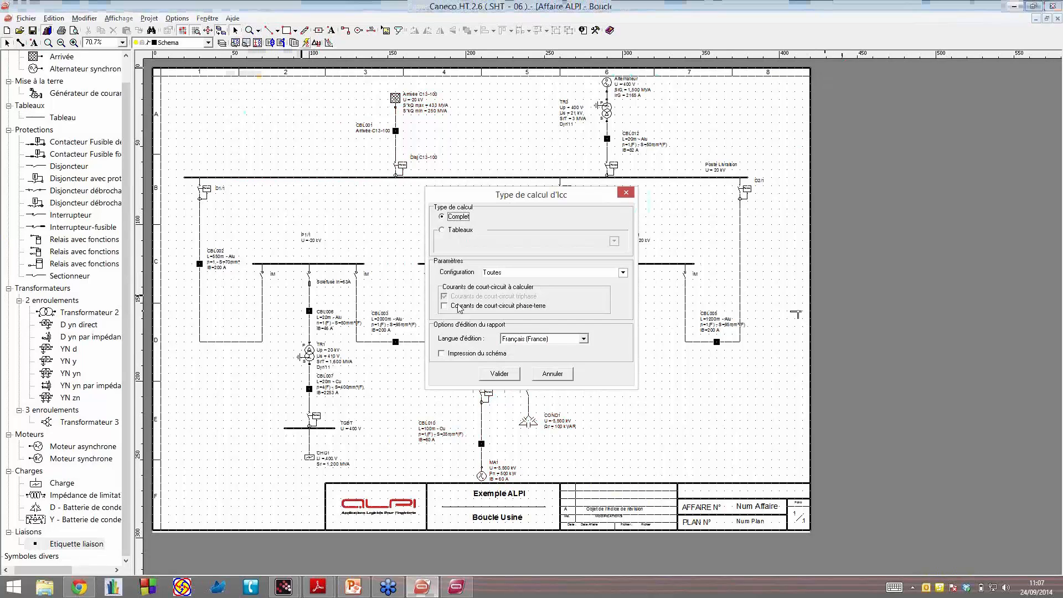
click(454, 306)
click(455, 307)
click(454, 306)
click(499, 372)
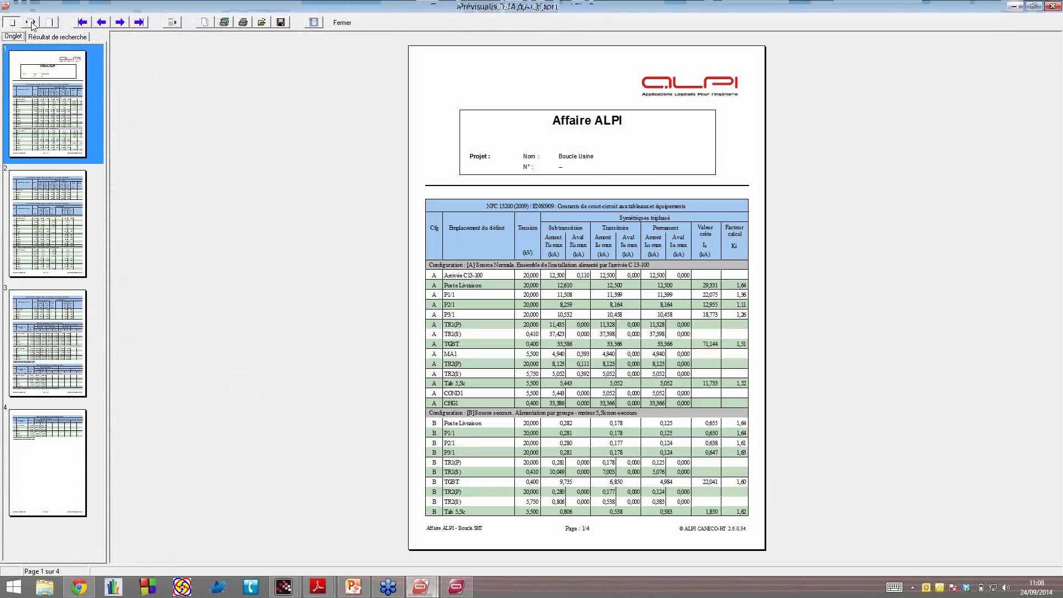
Step: Enlarge the short-circuit report's first page and examine the symmetrical three-phase currents for the Source Normale configuration
click(31, 22)
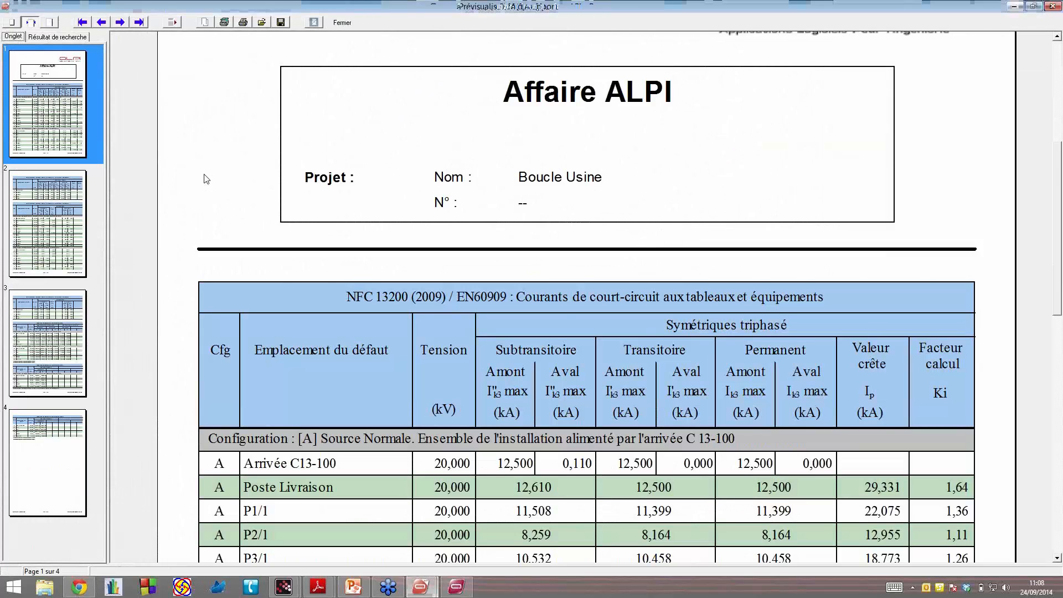
scroll(206, 178, down, 3)
scroll(206, 181, down, 2)
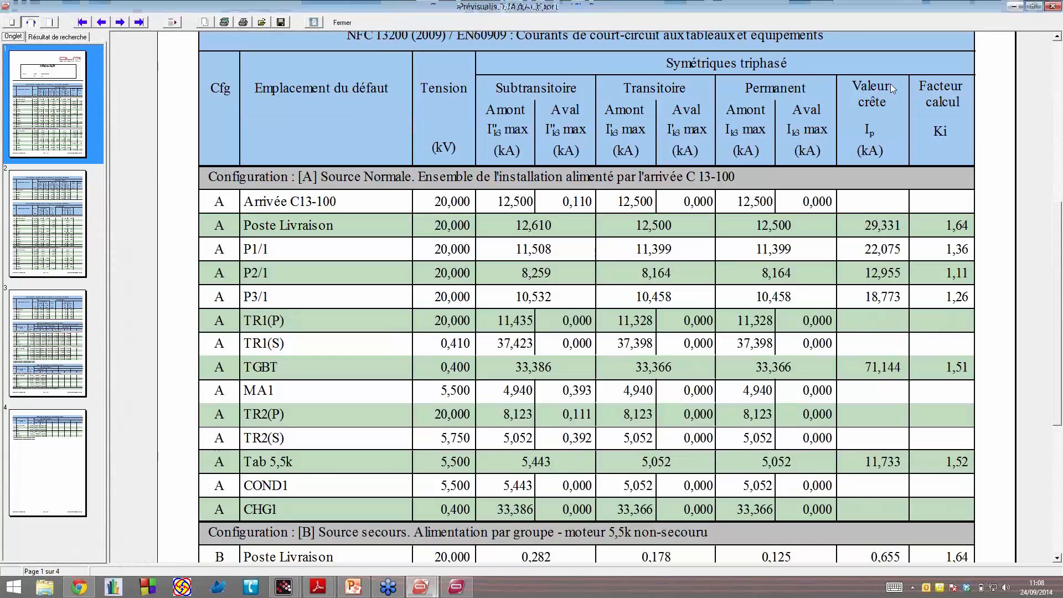
click(908, 25)
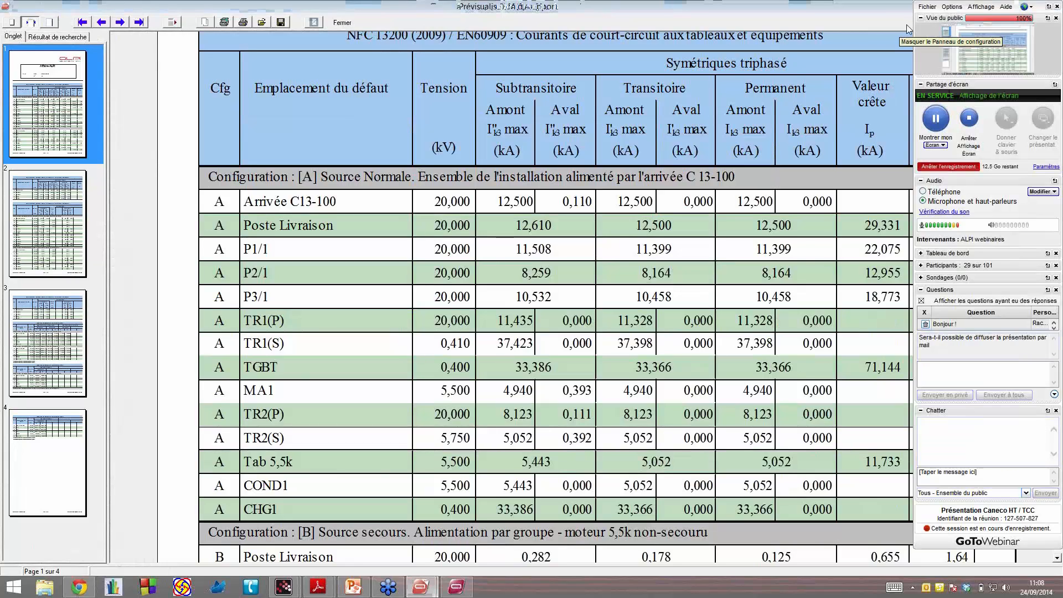
click(906, 25)
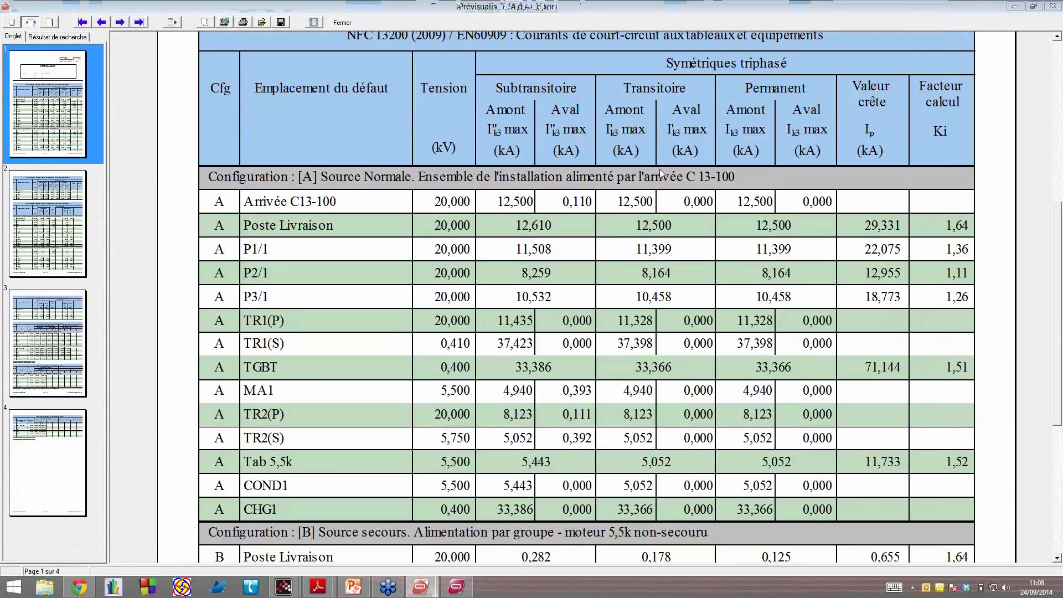
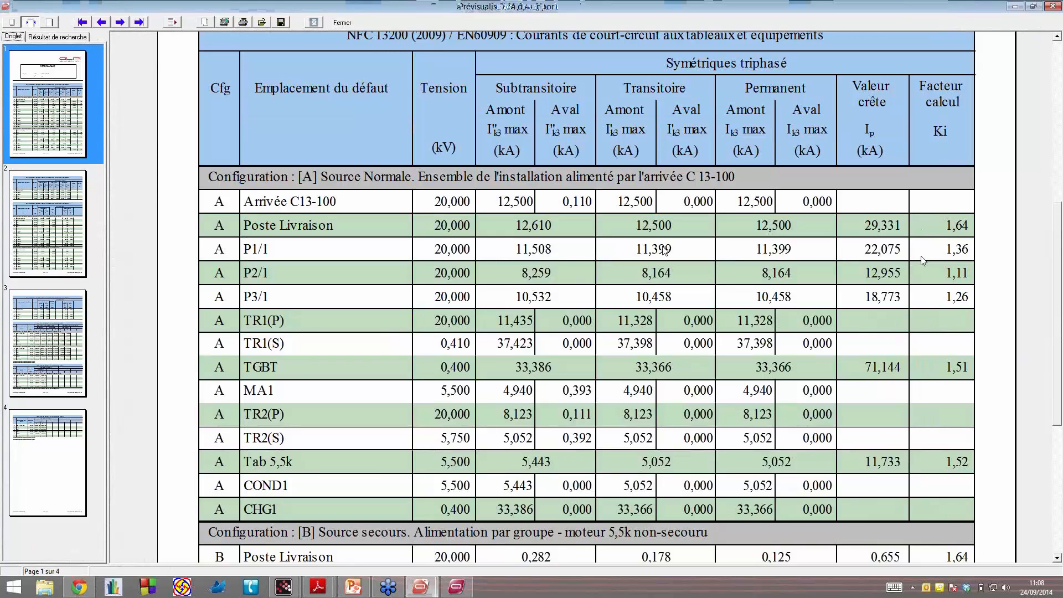
Step: Review the Source secours symmetrical currents and the Dissymétriques phase-to-earth and two-phase fault tables on report pages 1 and 2
scroll(382, 302, down, 5)
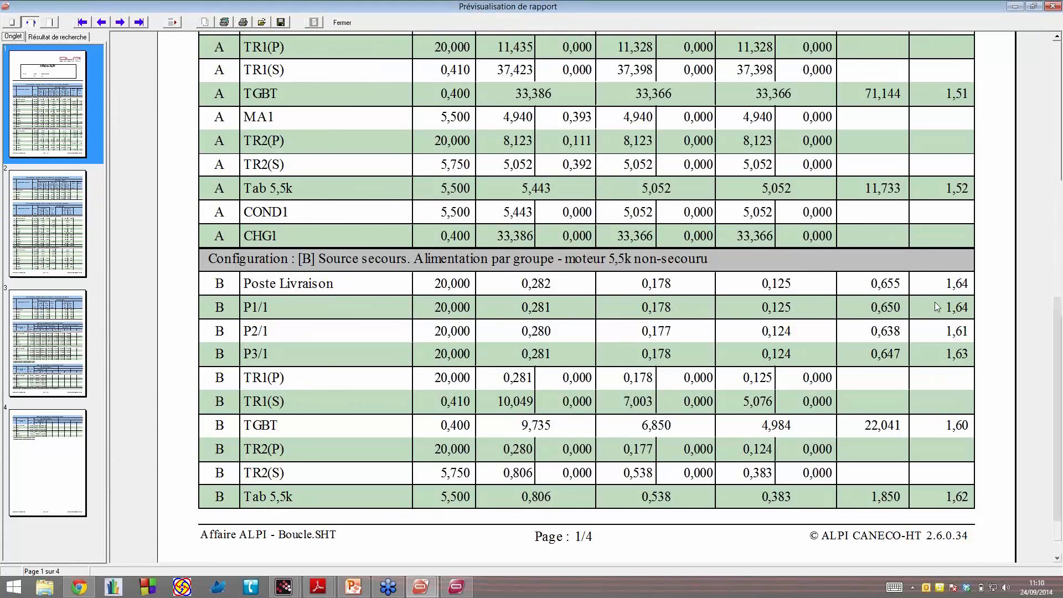
scroll(934, 304, down, 3)
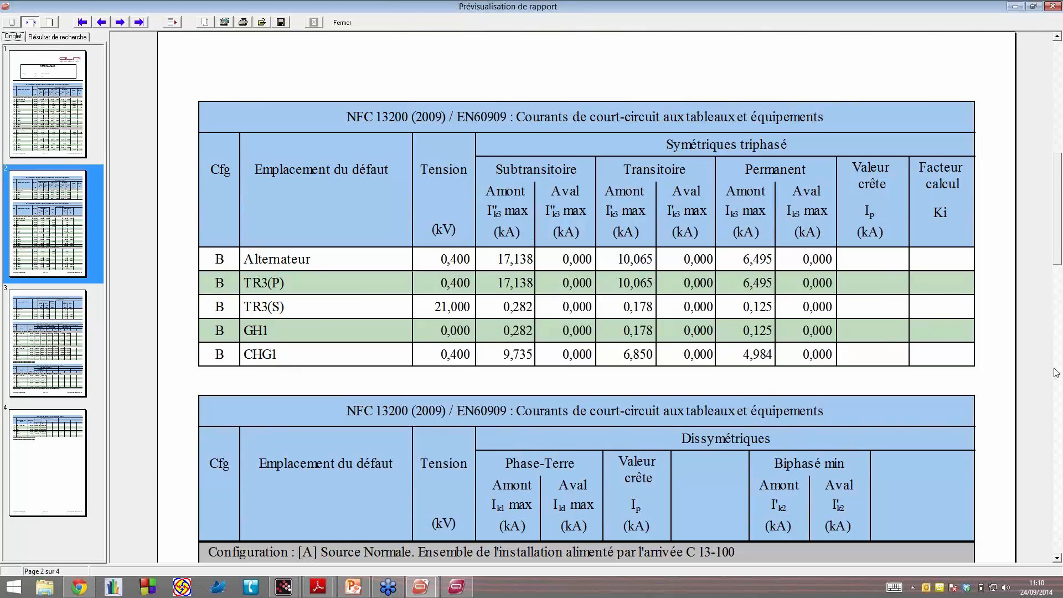
scroll(1056, 388, down, 5)
scroll(419, 327, down, 1)
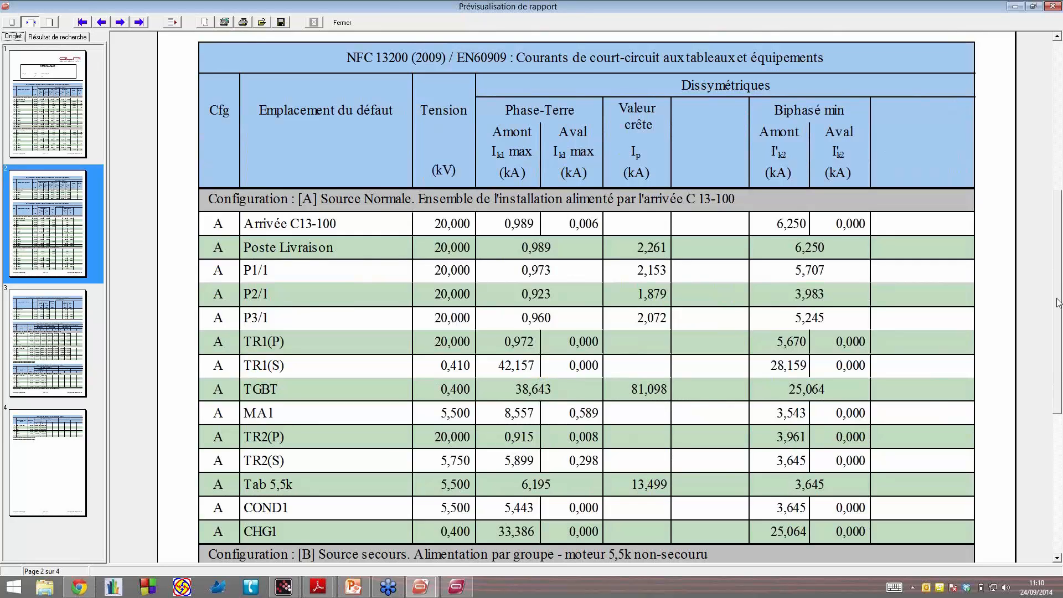
drag(1057, 303, 813, 295)
drag(1058, 302, 1058, 404)
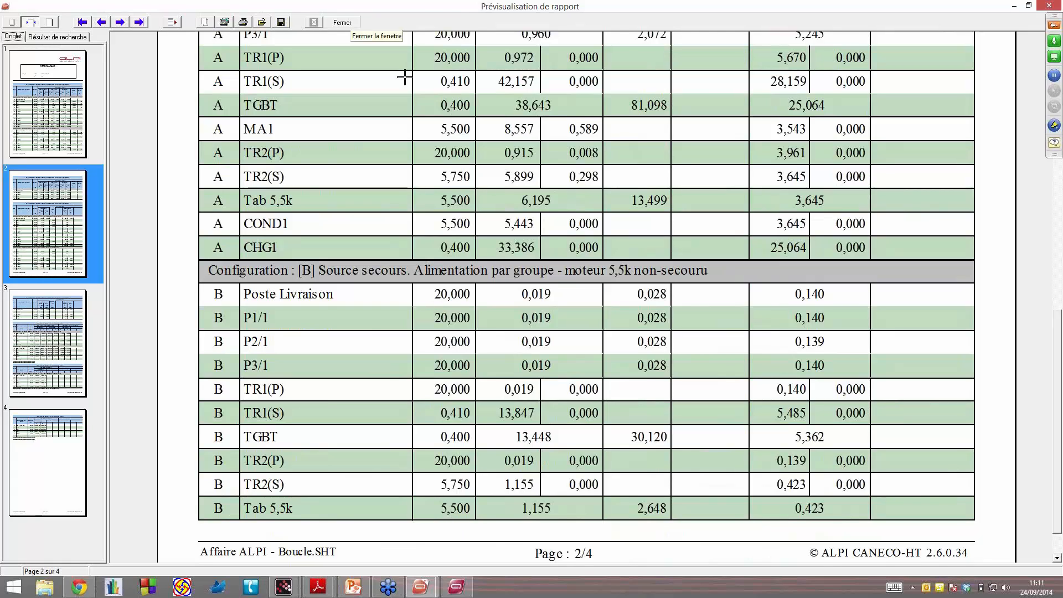
Step: Close the report preview, dismiss cable CBL002's link properties without changes and return to the loop diagram
click(350, 22)
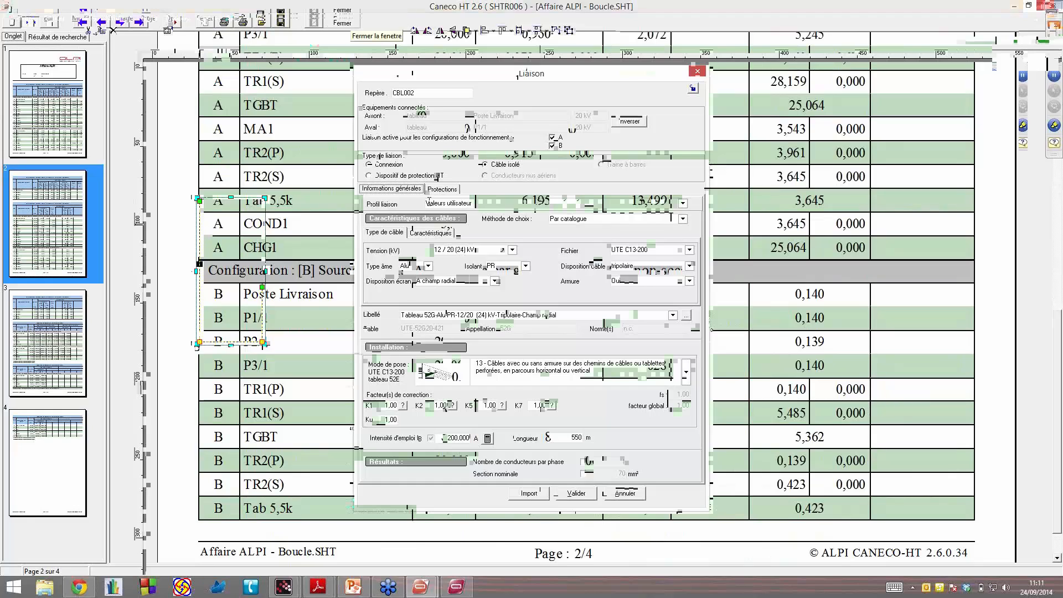
key(Escape)
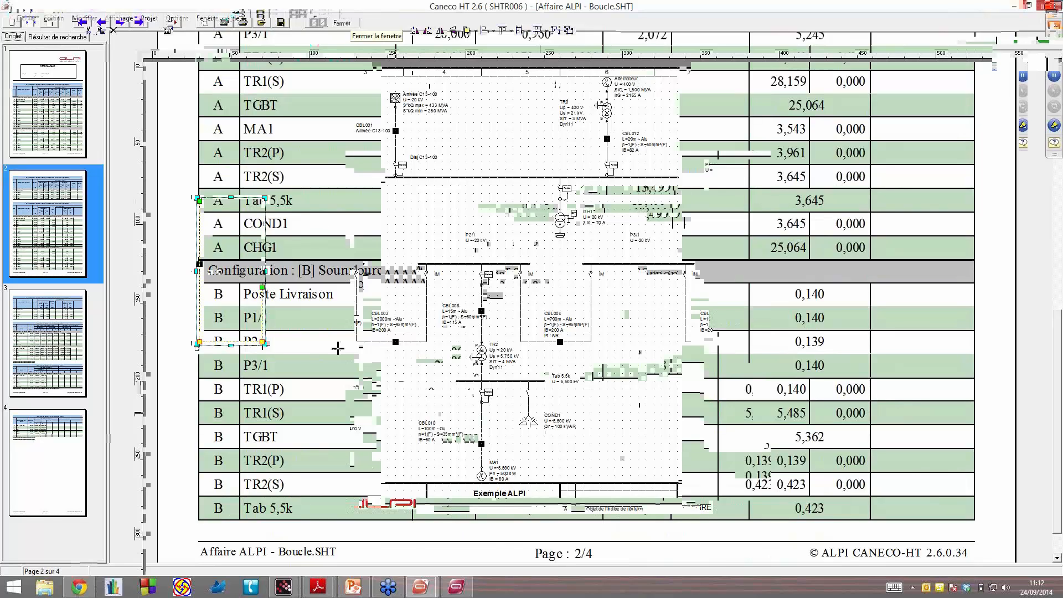
click(338, 349)
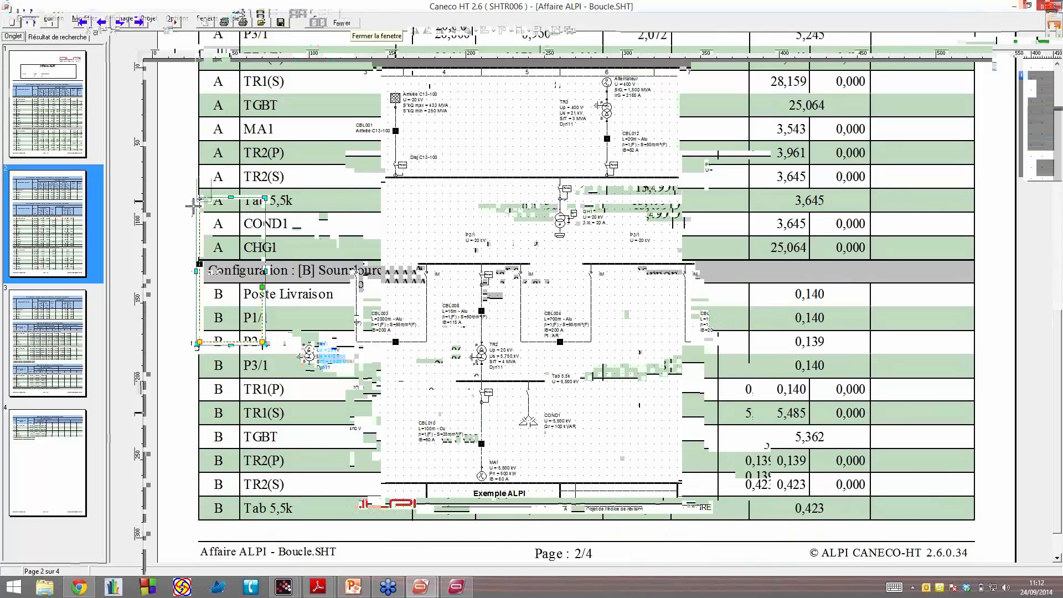
scroll(197, 199, up, 2)
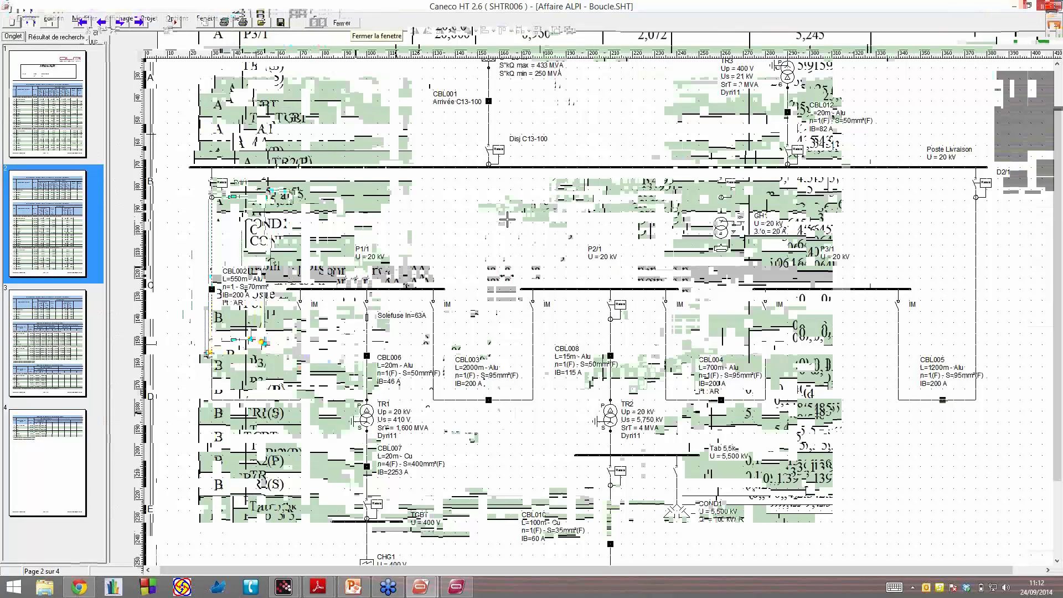
Step: Examine the protection chain on the diagram from breakers Disj C13-100 and D1/1 to the Solefuse fuse and transformer TR1
click(499, 149)
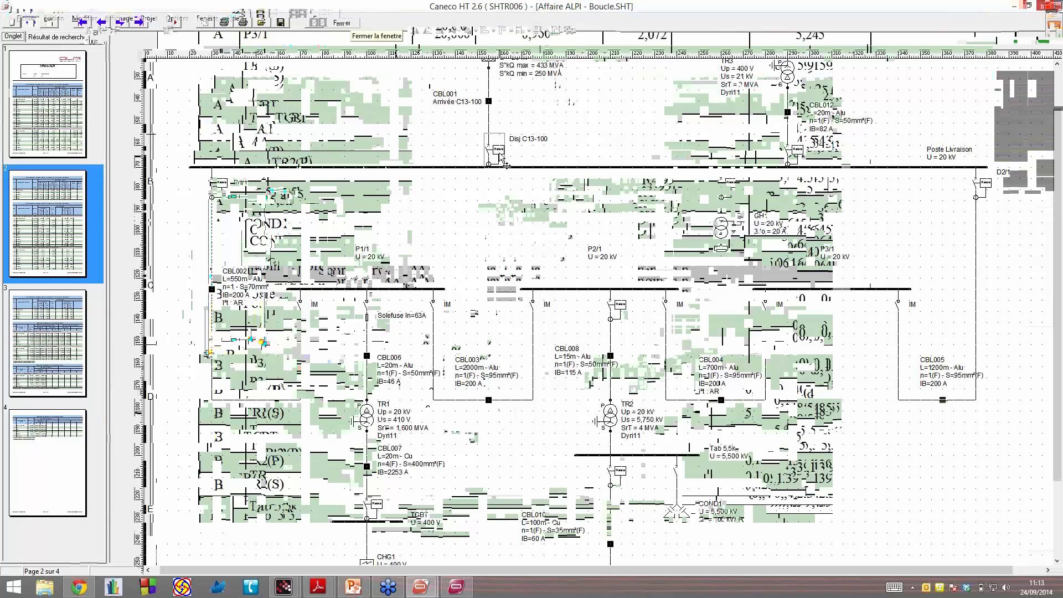
click(502, 163)
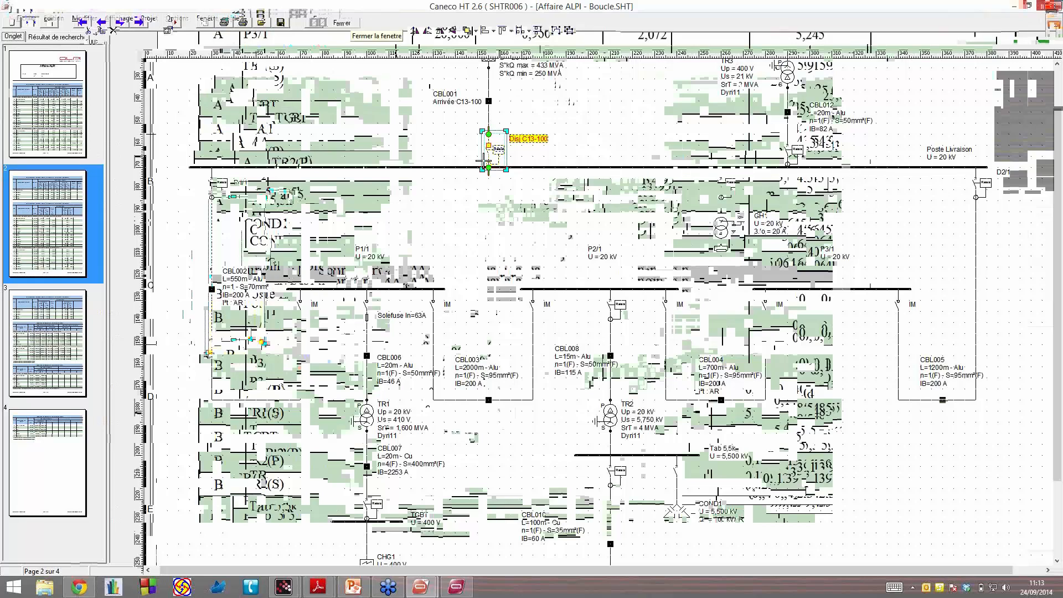
click(223, 190)
click(223, 190)
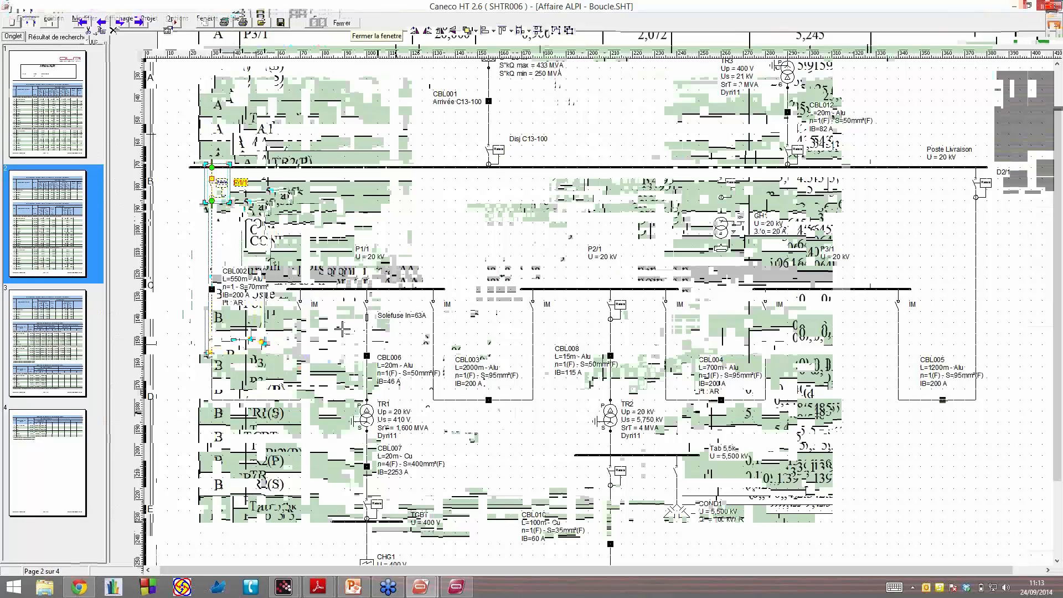
click(407, 321)
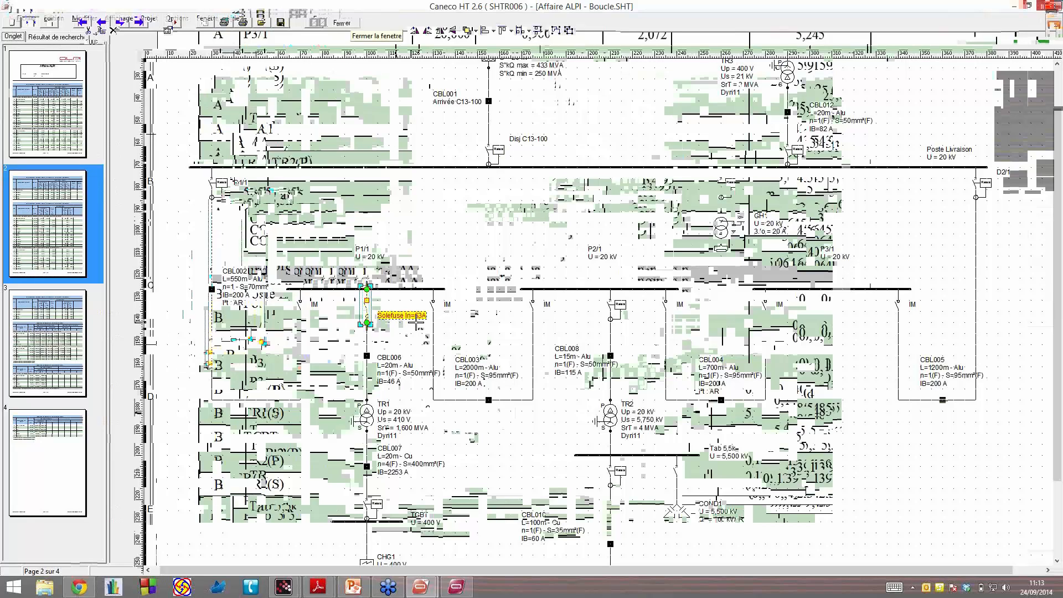
click(425, 318)
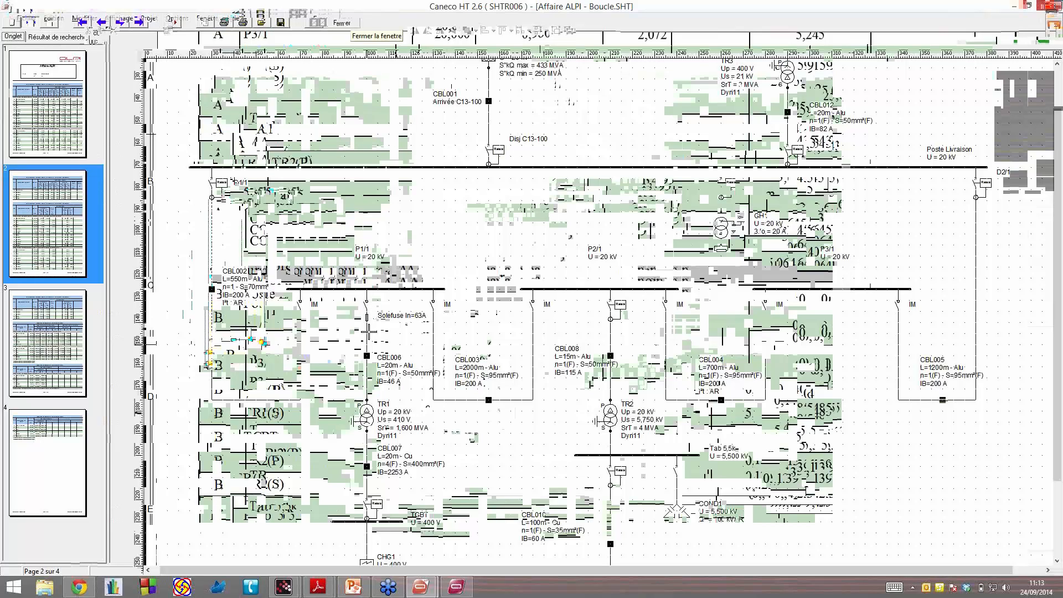
click(367, 415)
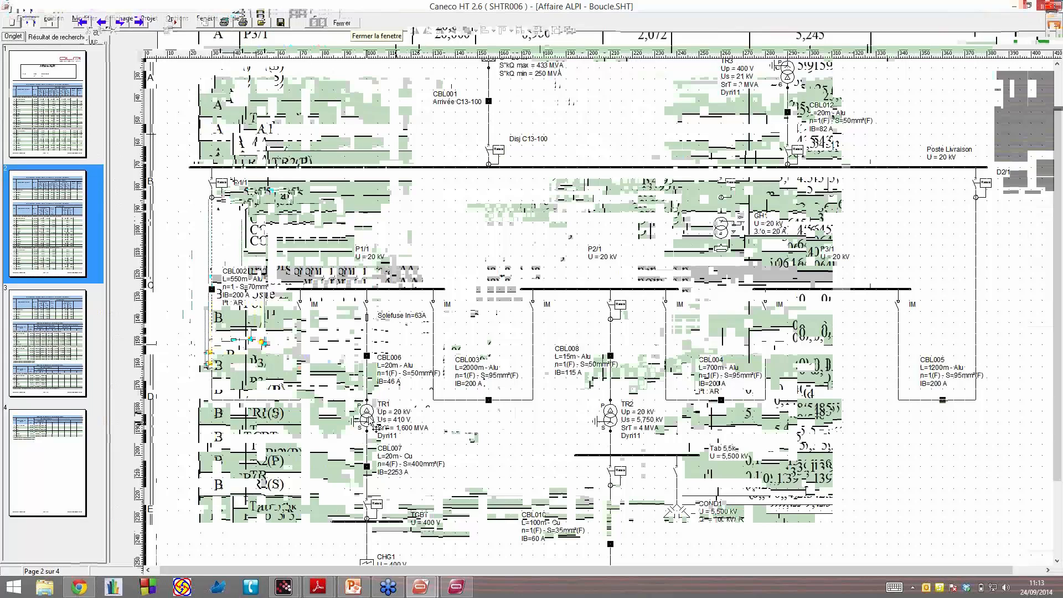
click(390, 413)
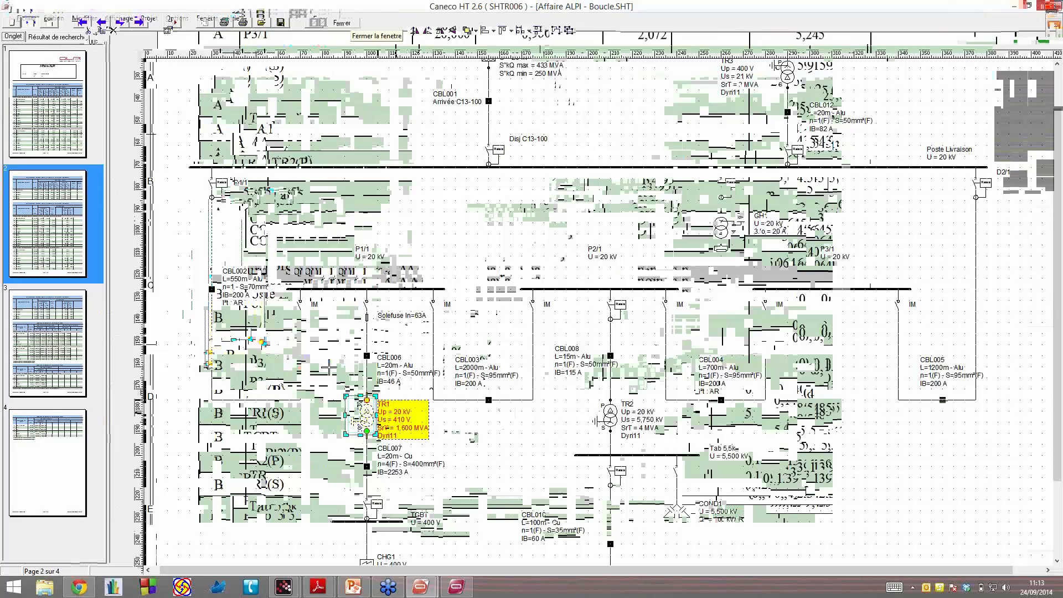
click(401, 403)
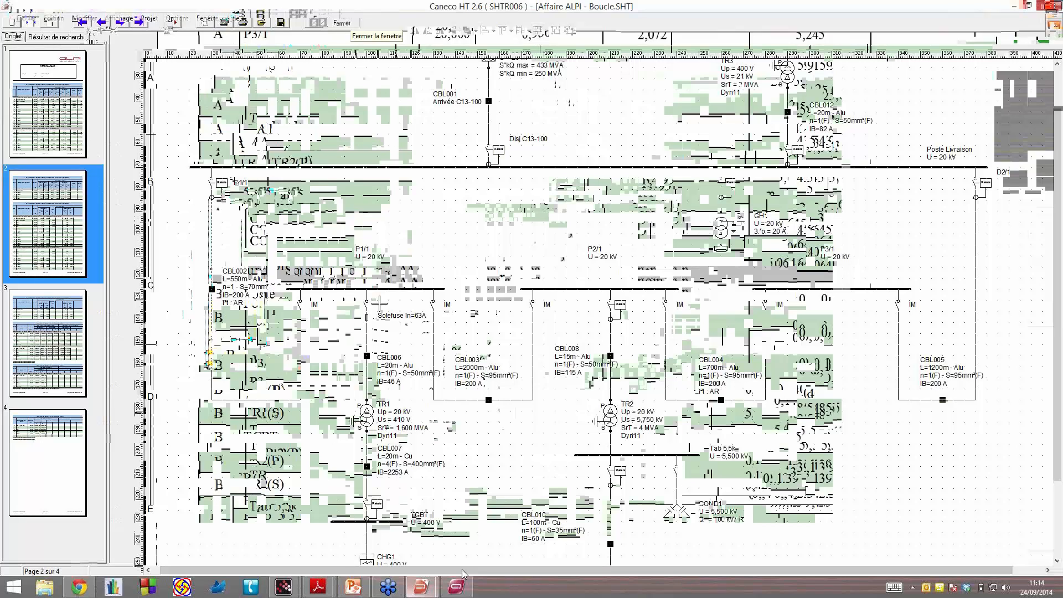
Step: Switch to Caneco TCC and add a new time-current graph page to the document
mouse_move(464, 586)
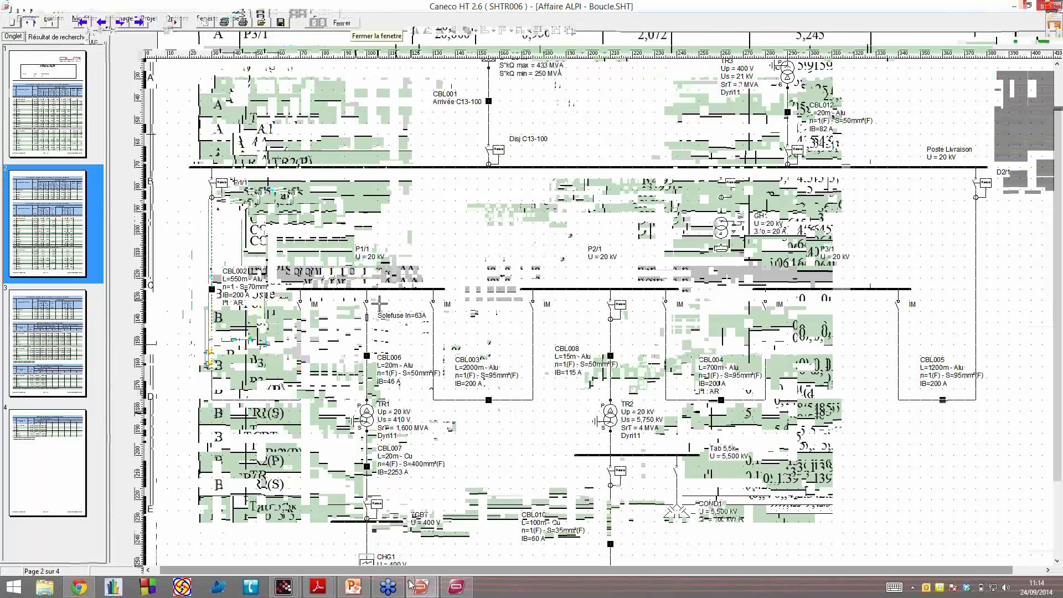
click(457, 587)
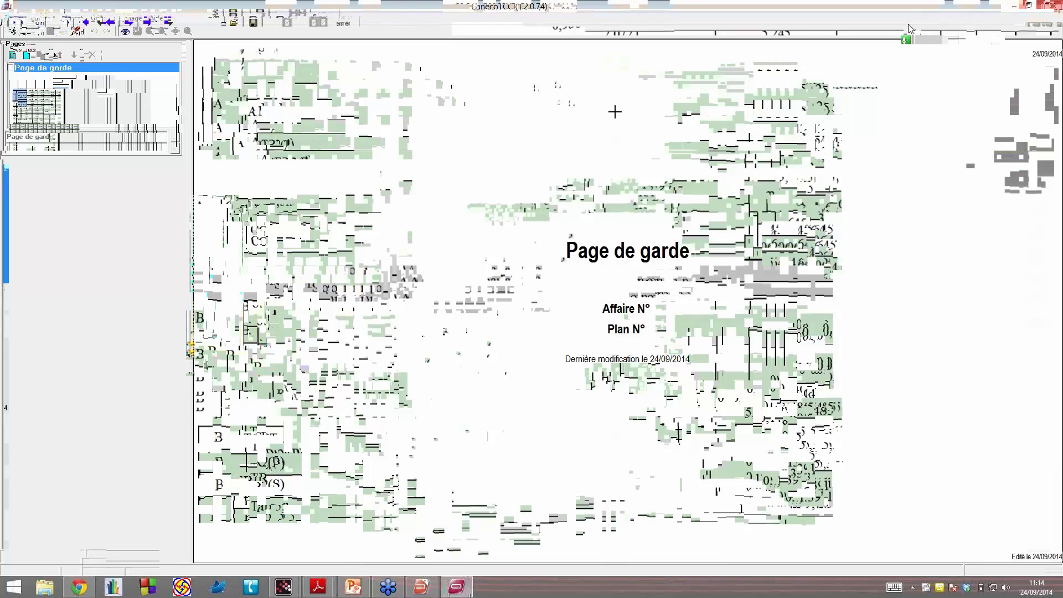
click(19, 54)
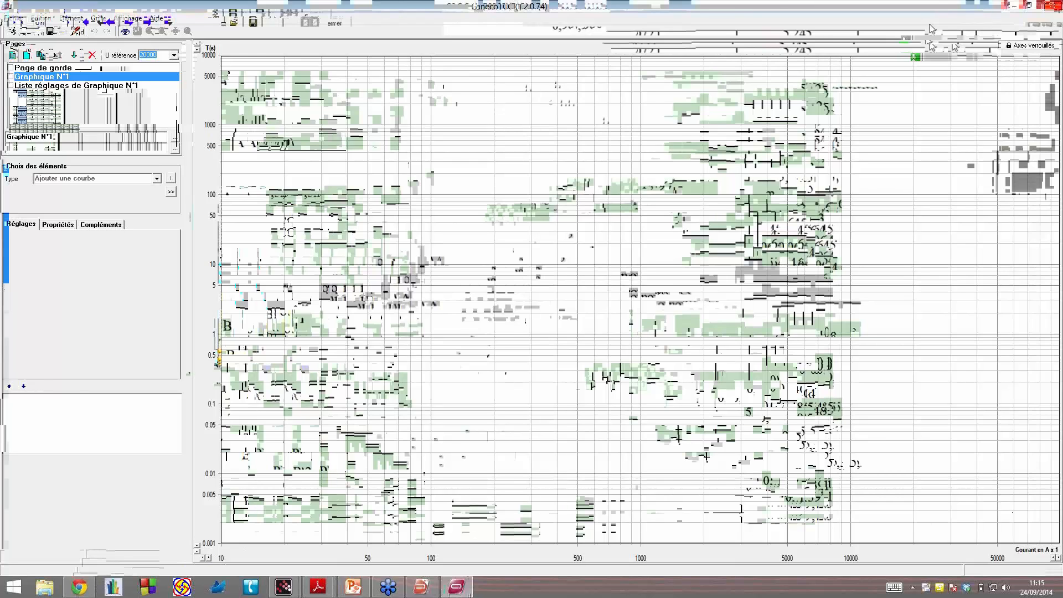
Step: Return to Caneco HT and examine incoming breaker Disj C13-100 and the Poste Livraison busbar on the loop diagram
click(1014, 5)
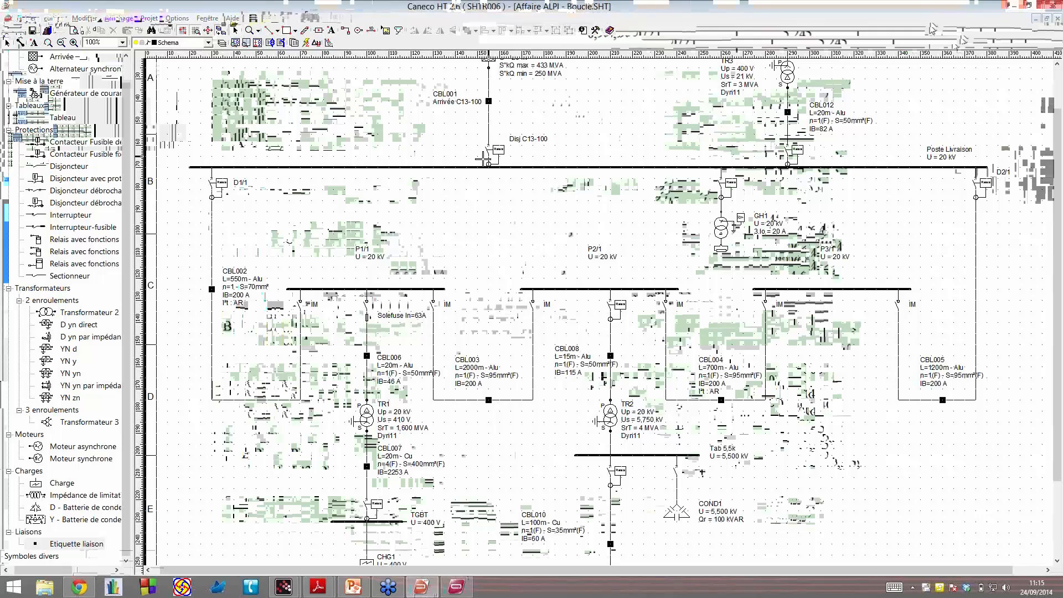
click(485, 166)
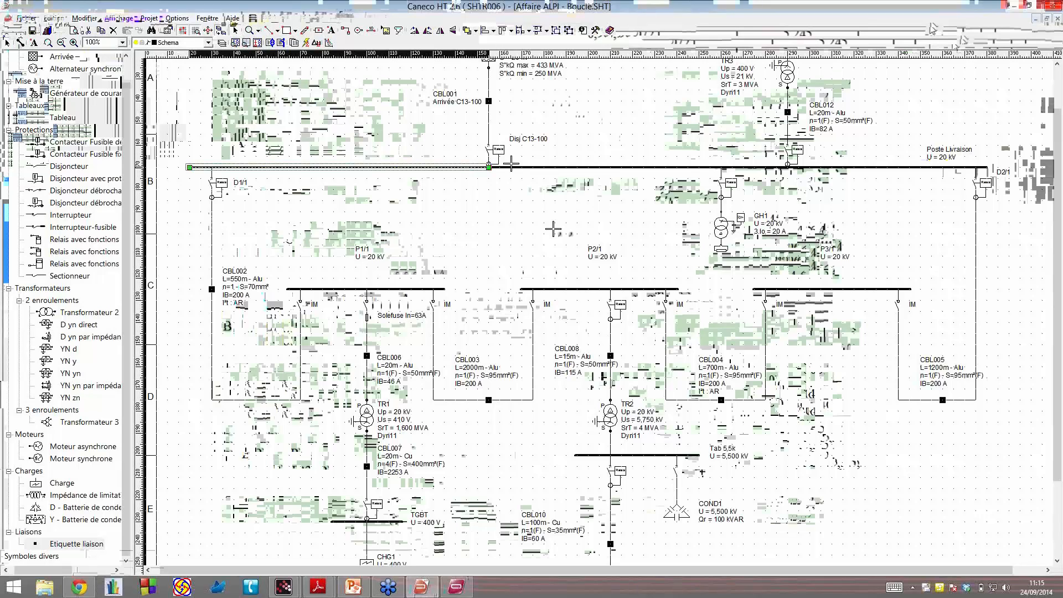
click(508, 220)
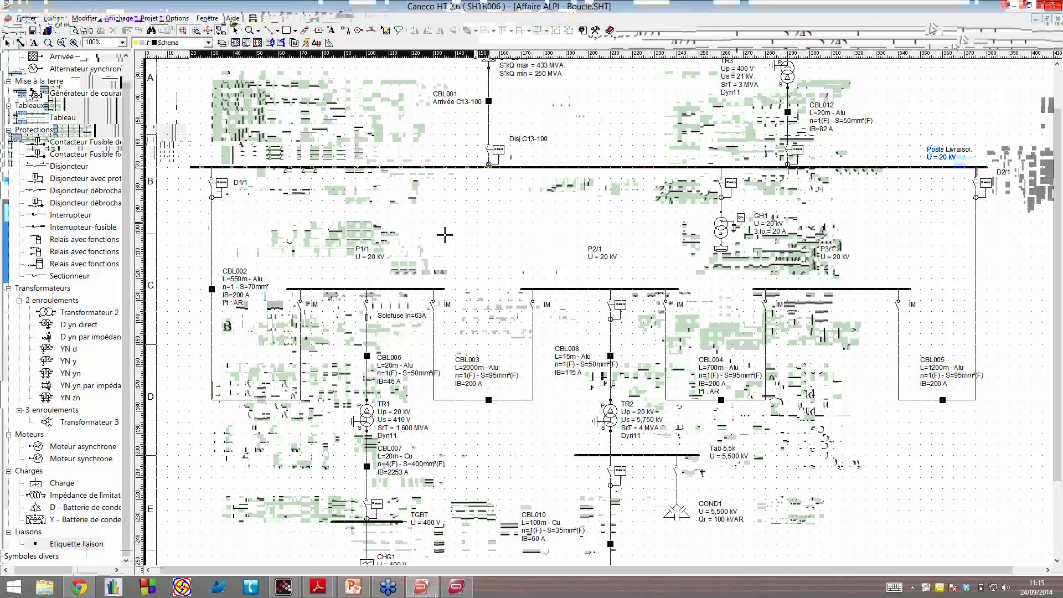
click(488, 149)
click(473, 189)
scroll(489, 149, down, 1)
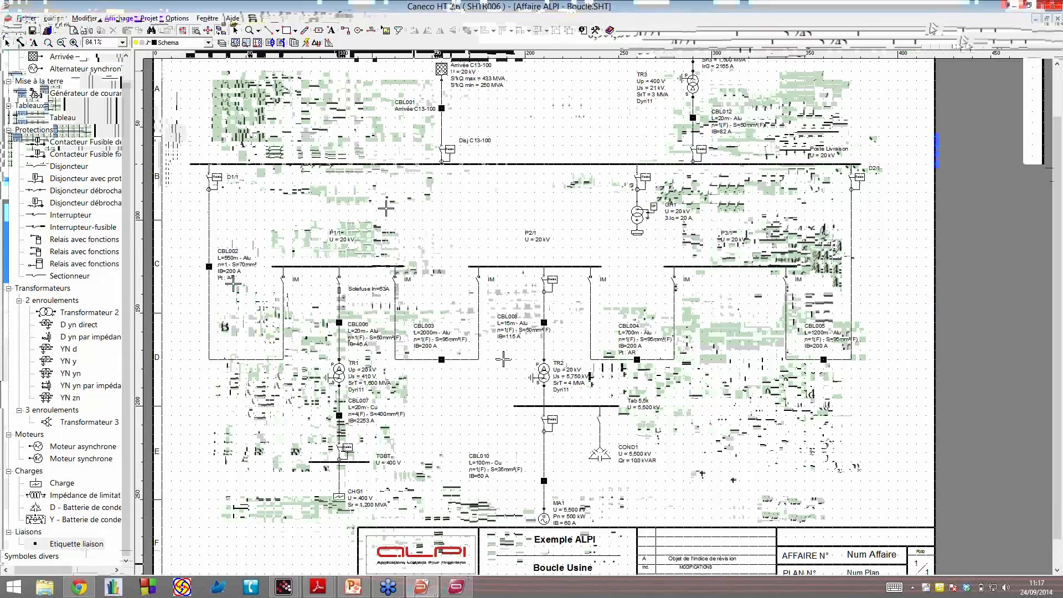
click(449, 154)
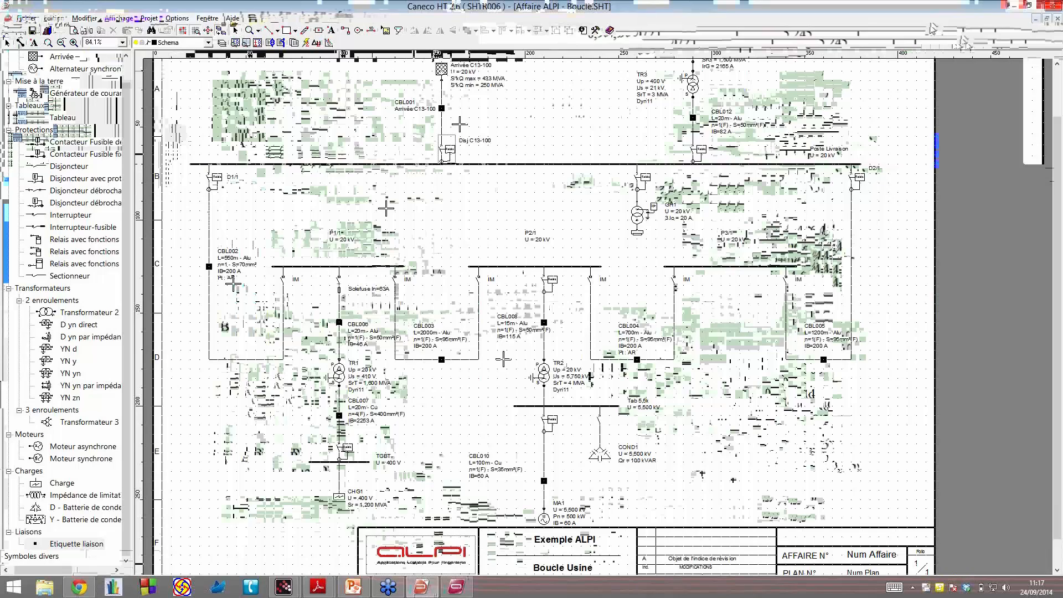
click(444, 183)
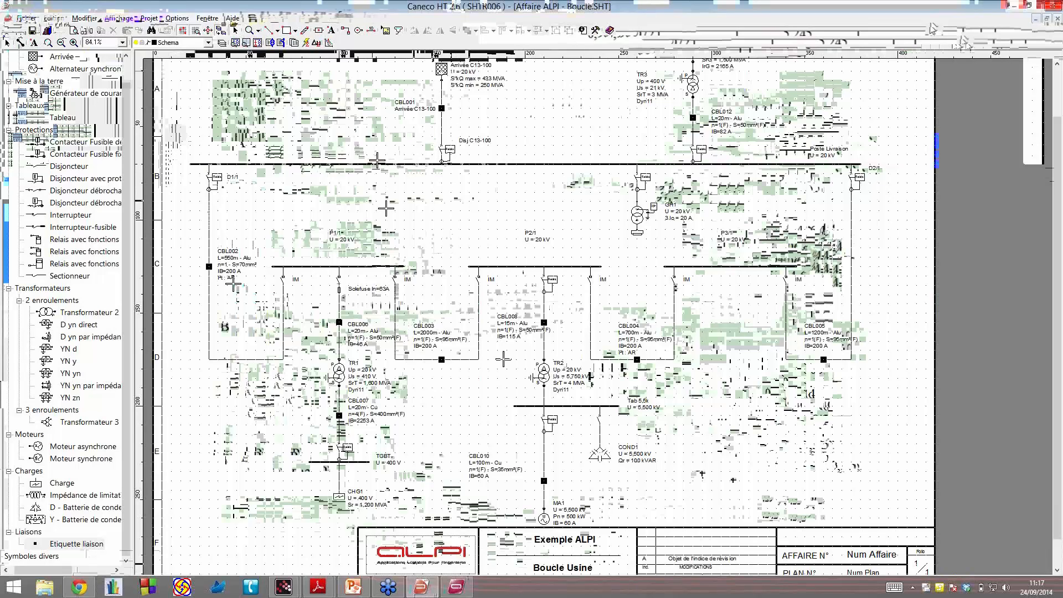
click(448, 150)
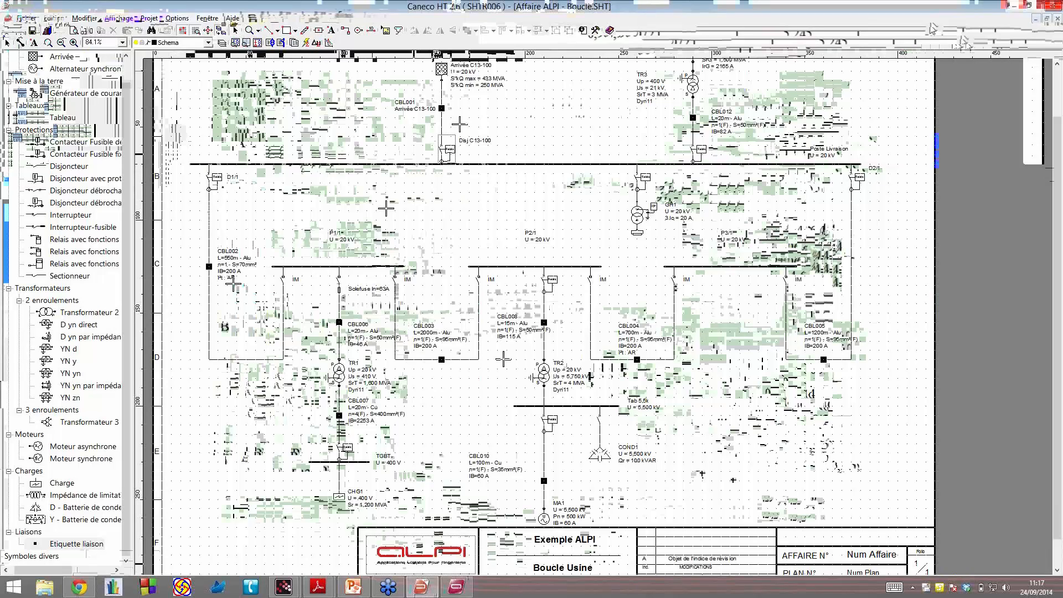
click(445, 181)
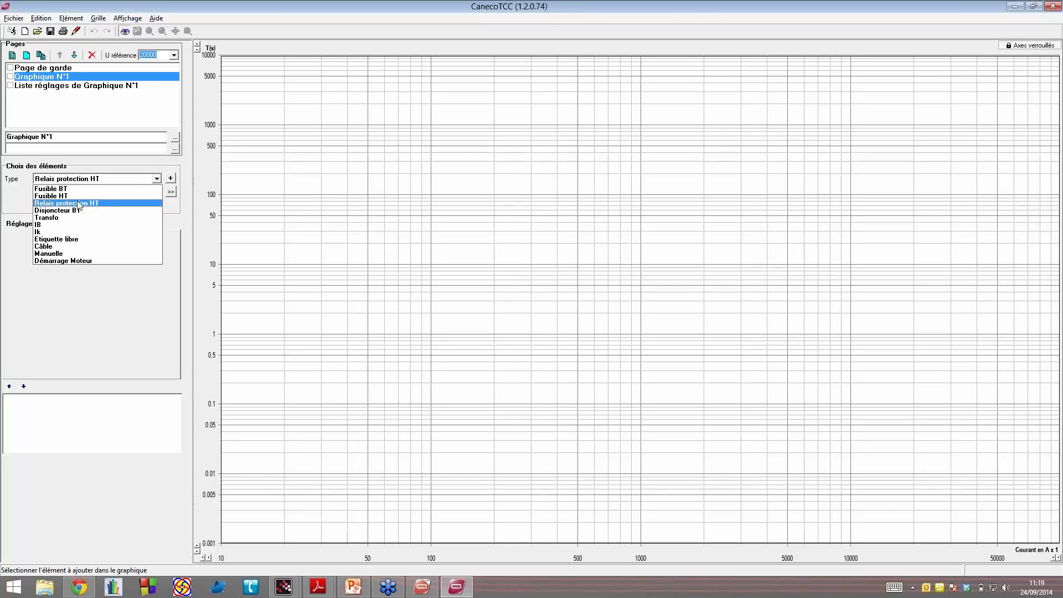
Step: Add a Schneider Sepam 48 phase relay from the Protections HT 2013 database to Graphique N°1 as an HV protection relay
click(79, 204)
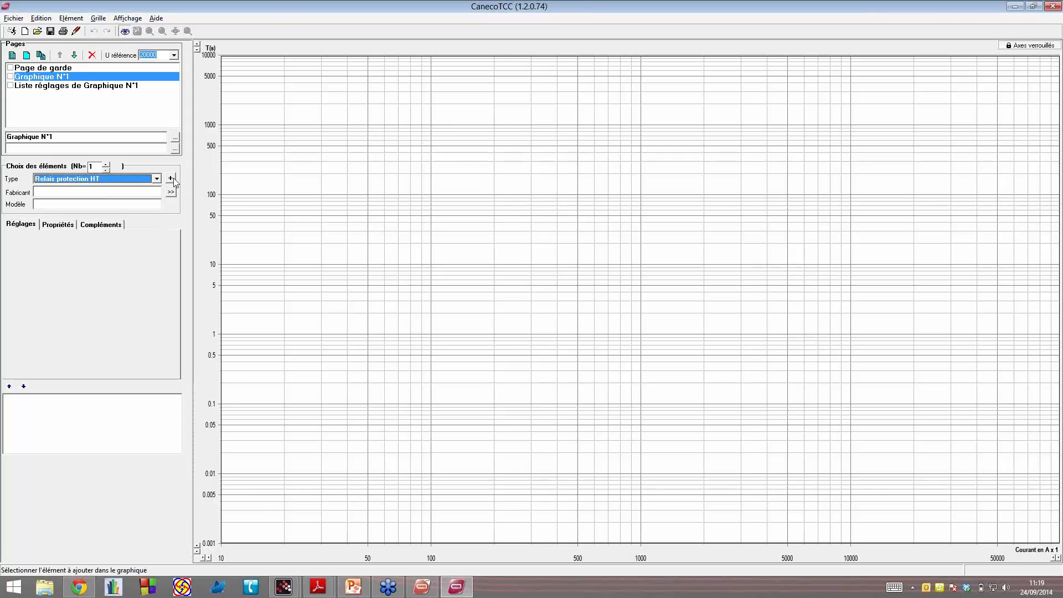
click(171, 178)
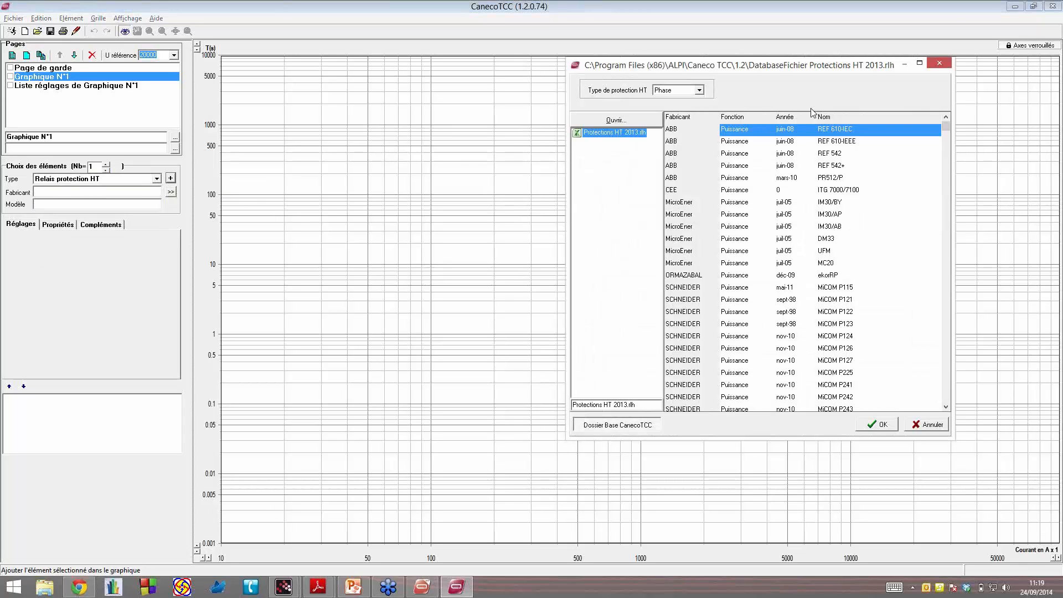
drag(775, 64, 452, 48)
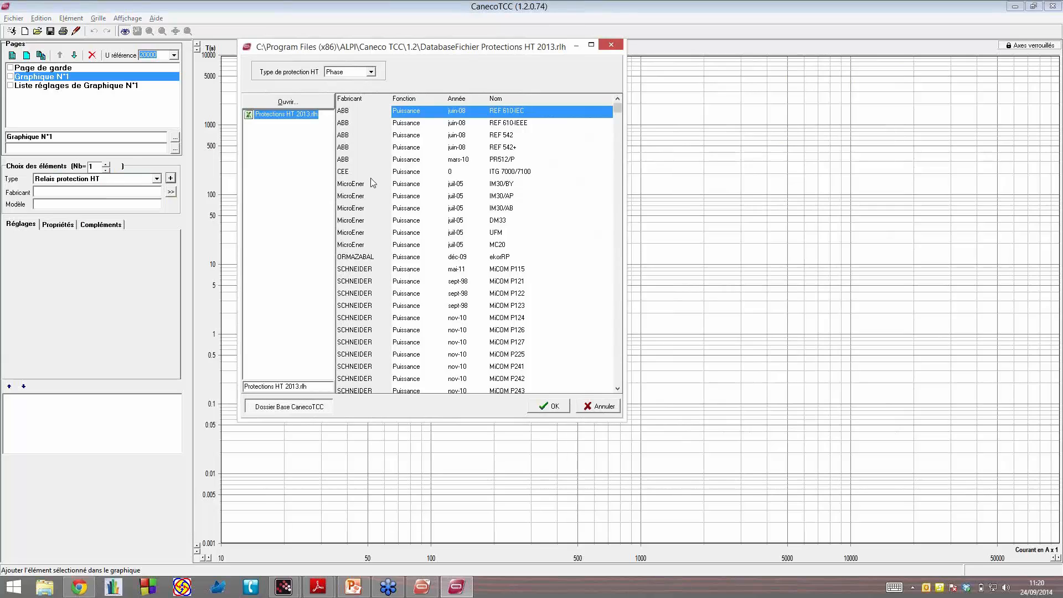
click(412, 189)
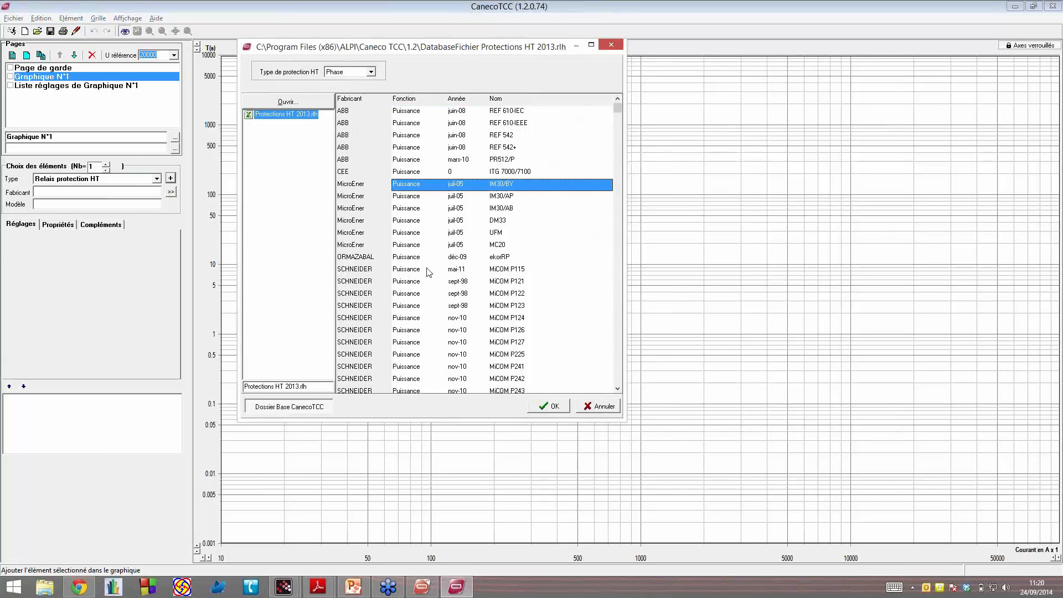
click(418, 285)
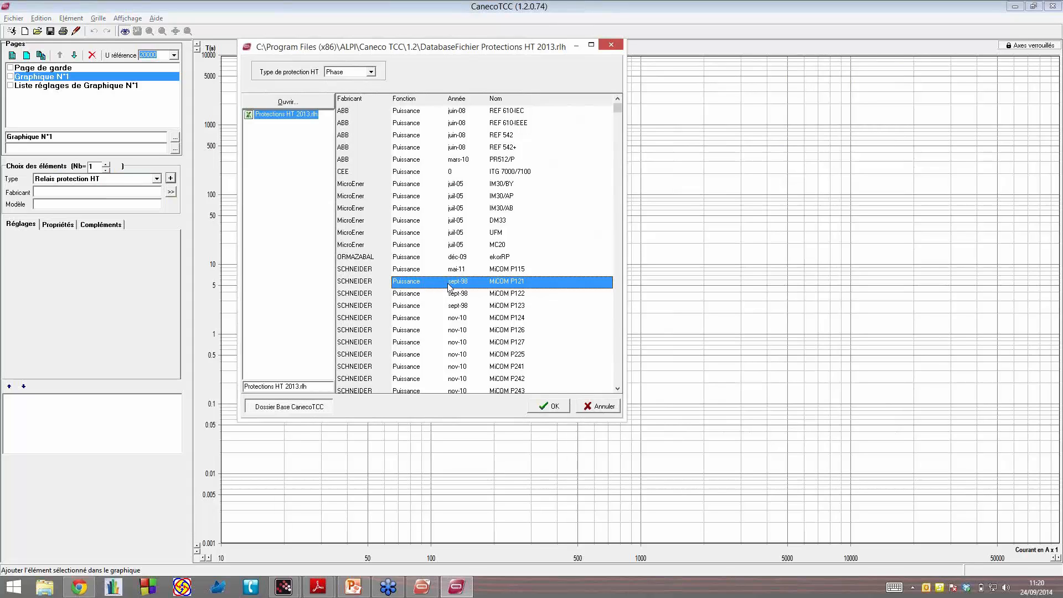
scroll(450, 288, down, 7)
scroll(450, 288, down, 20)
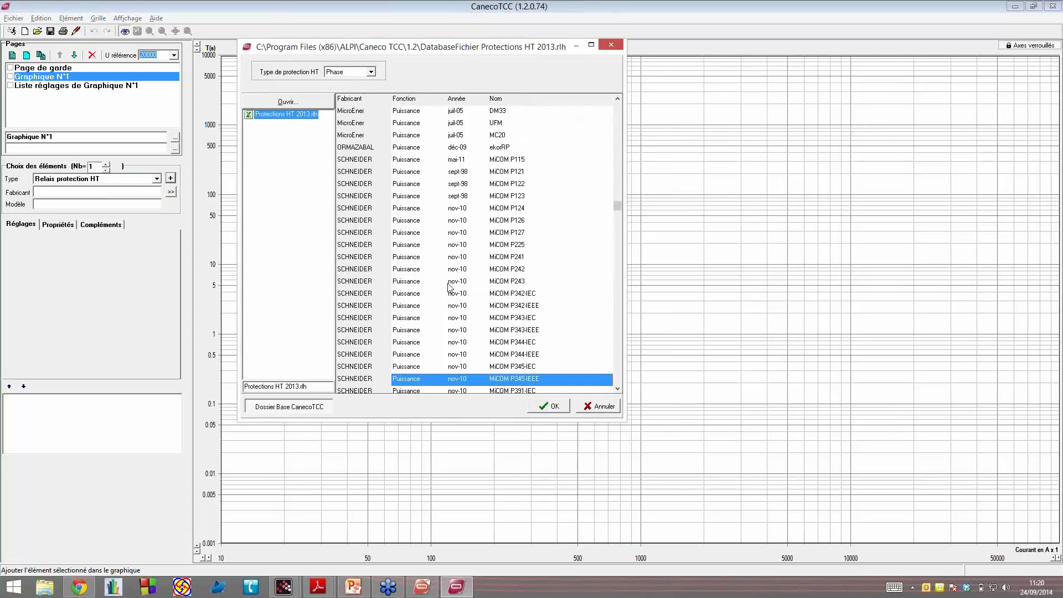
scroll(491, 258, up, 9)
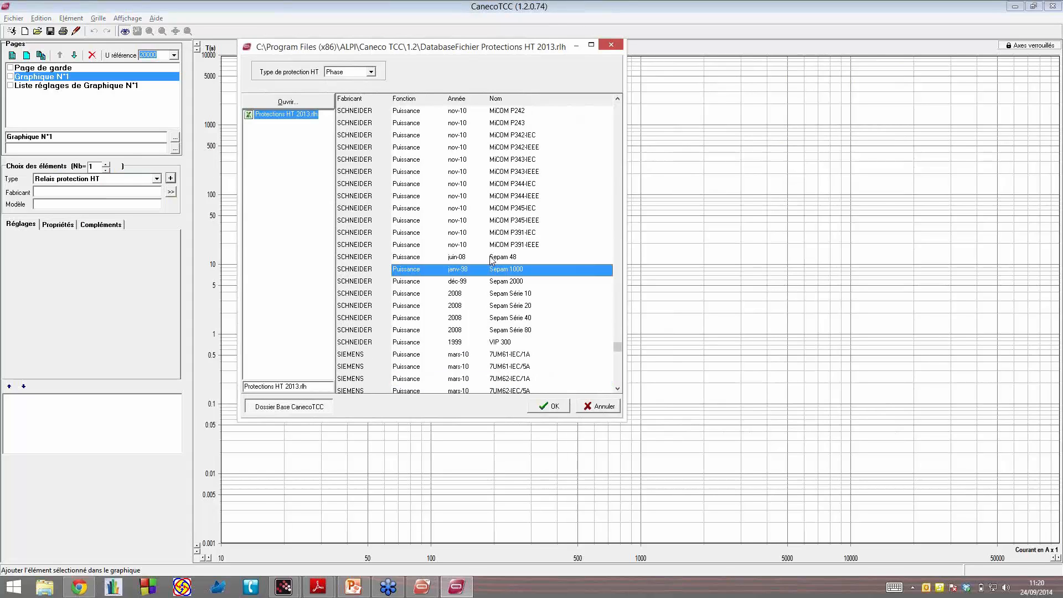
click(491, 258)
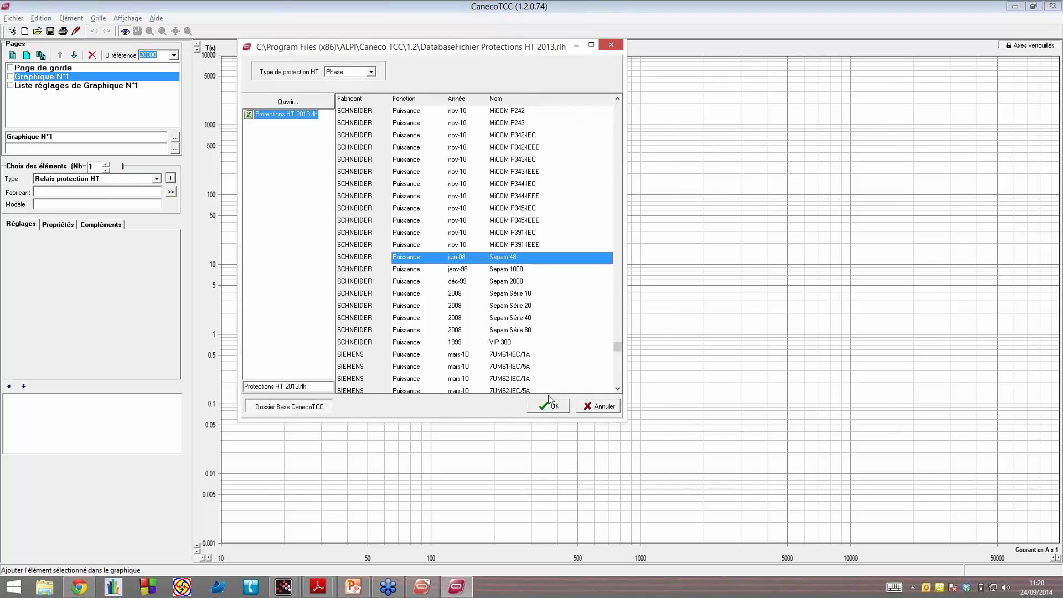
click(557, 408)
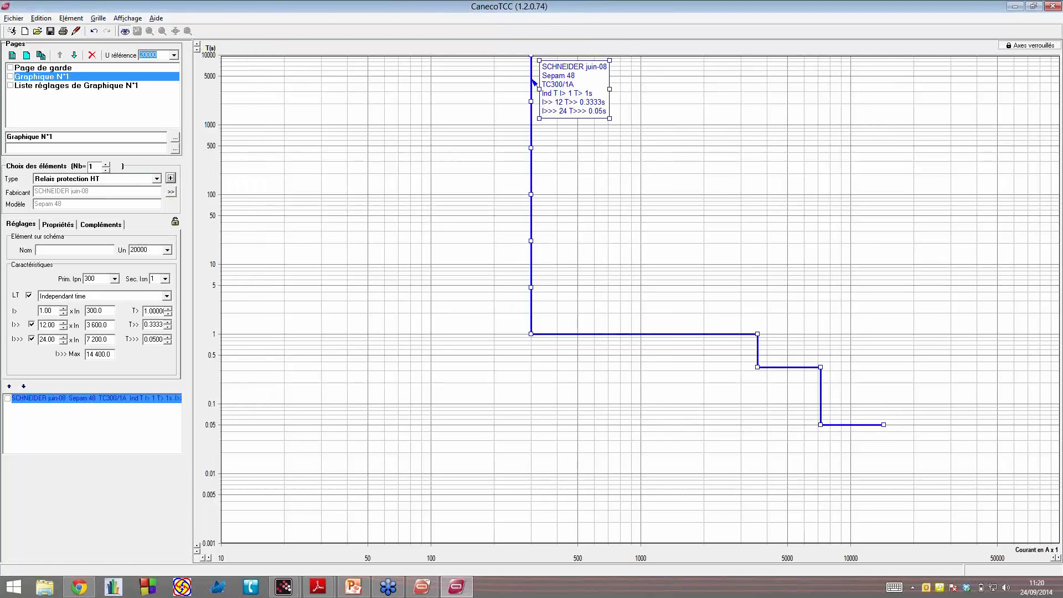
Step: Move the Sepam 48 curve's label away from the curve and name the relay Protection 1
drag(577, 94, 697, 91)
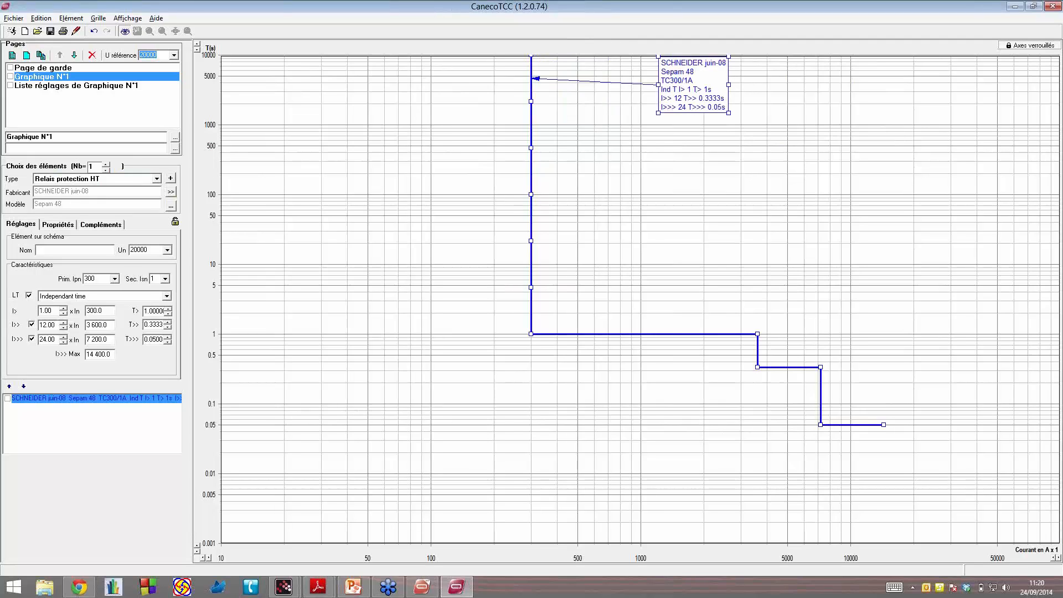
click(41, 248)
text(Protection 1)
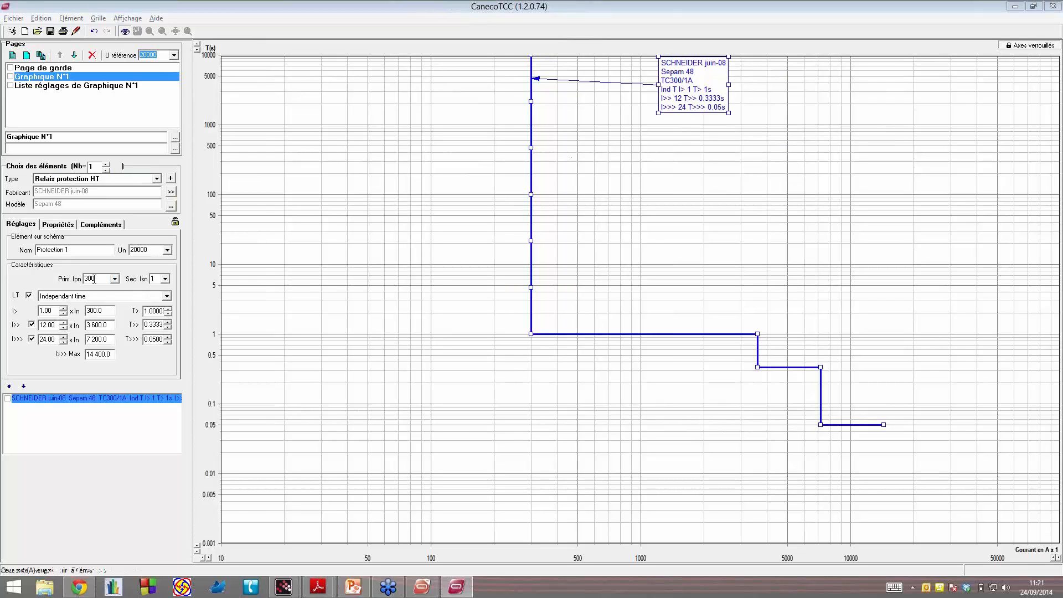
Step: Glance at the Caneco HT loop diagram, return to Caneco TCC and set Protection 1's CT primary current to 200 A
click(420, 587)
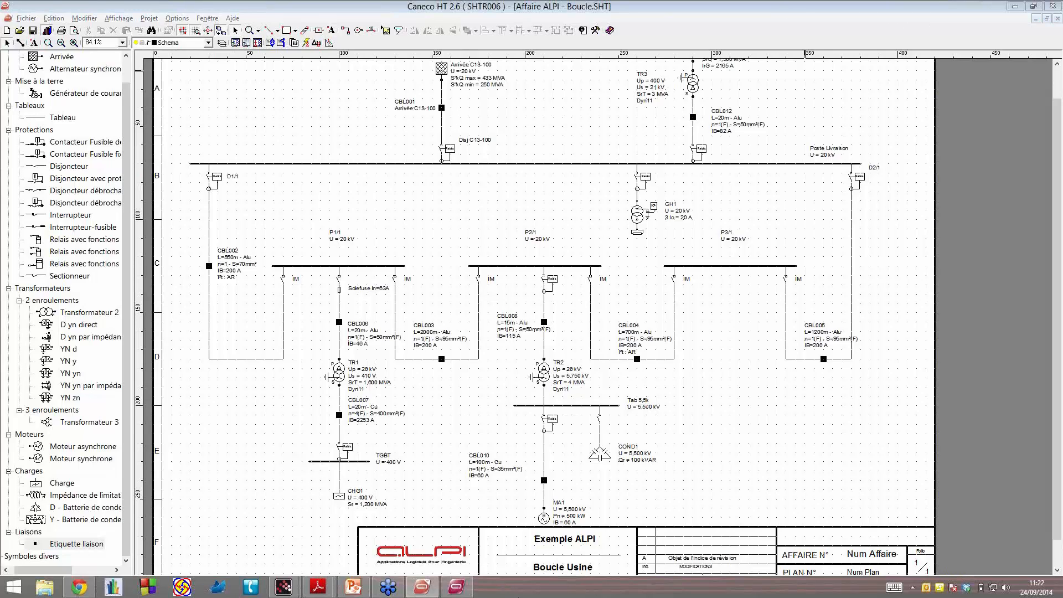
click(467, 592)
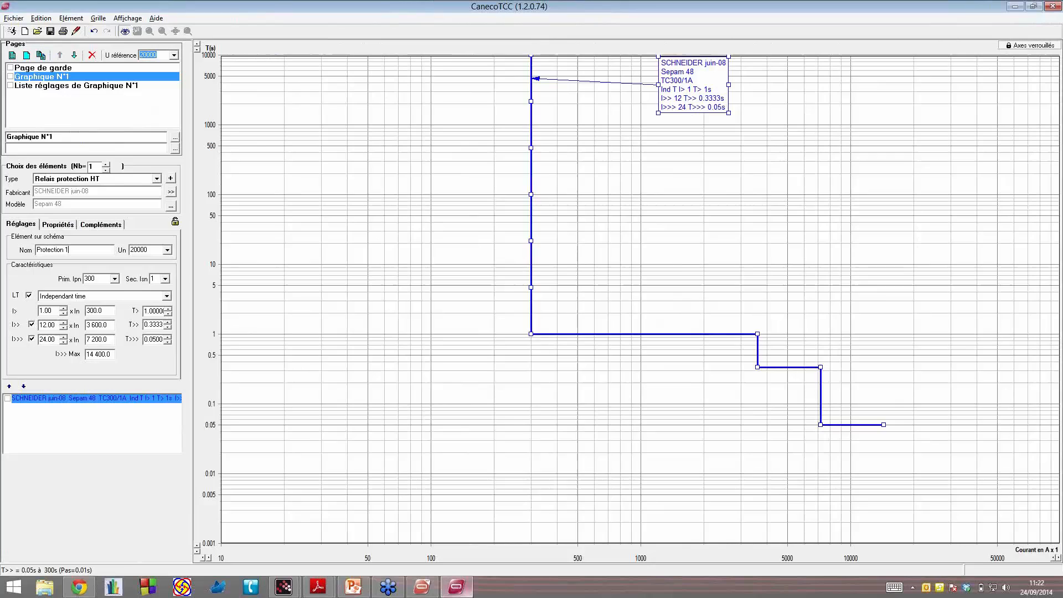
click(114, 279)
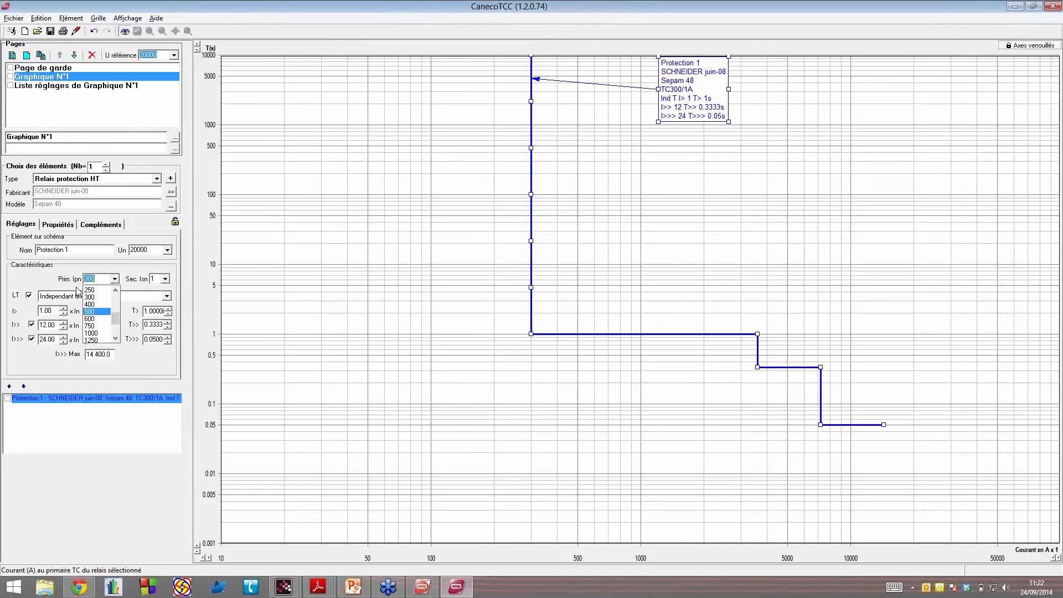
click(126, 279)
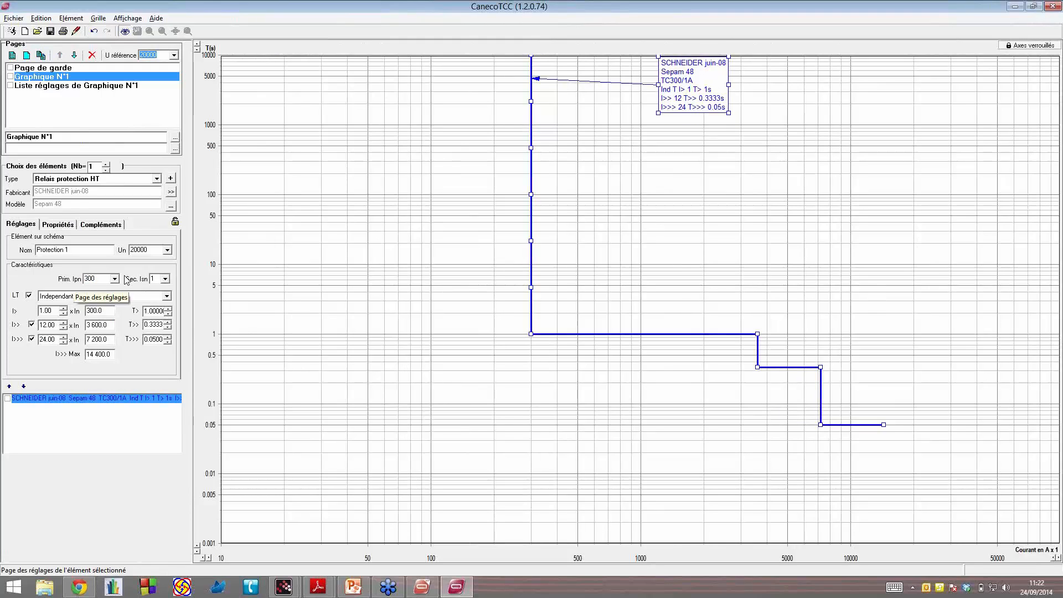
key(Up)
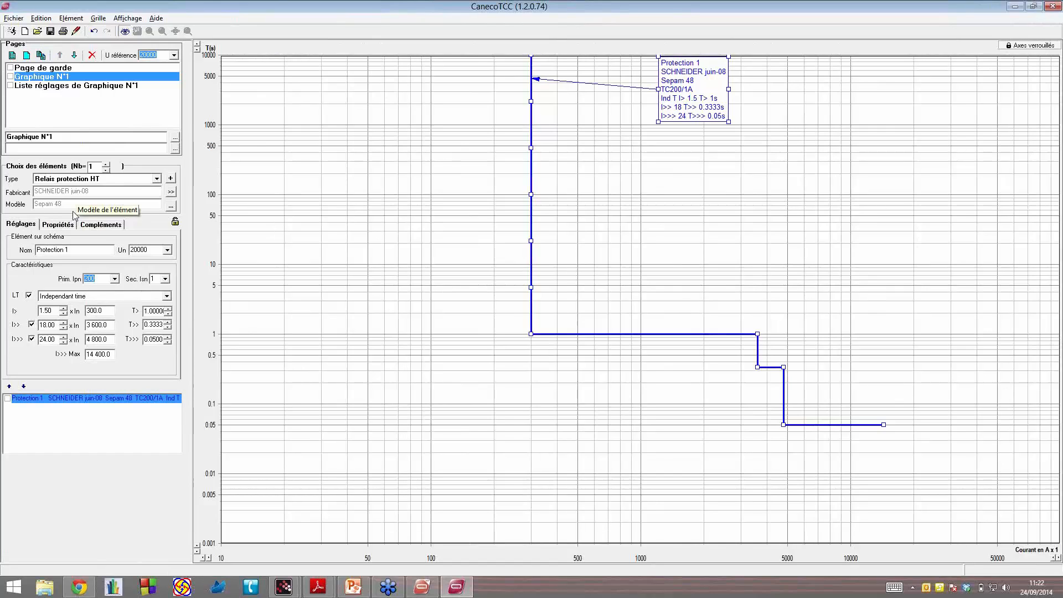
Step: Disable the long-time LT threshold and the I>>> threshold of Protection 1
click(167, 296)
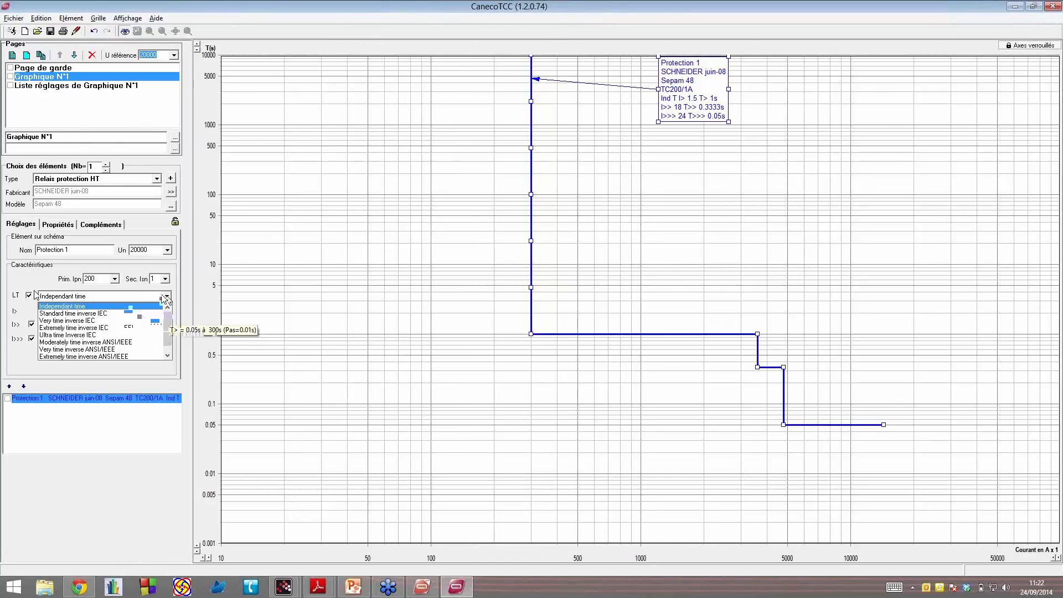
click(29, 295)
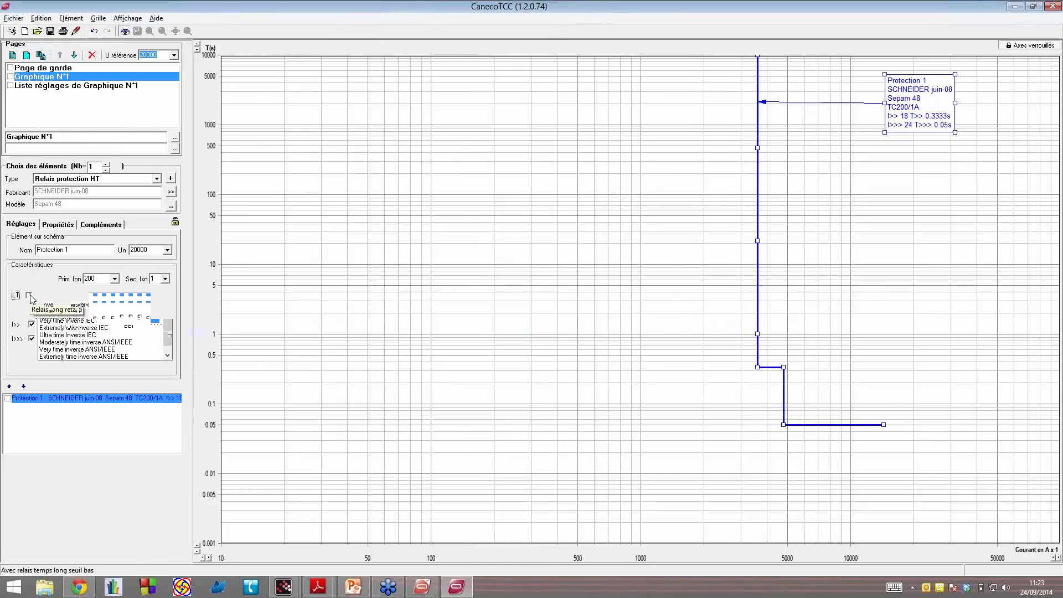
click(32, 338)
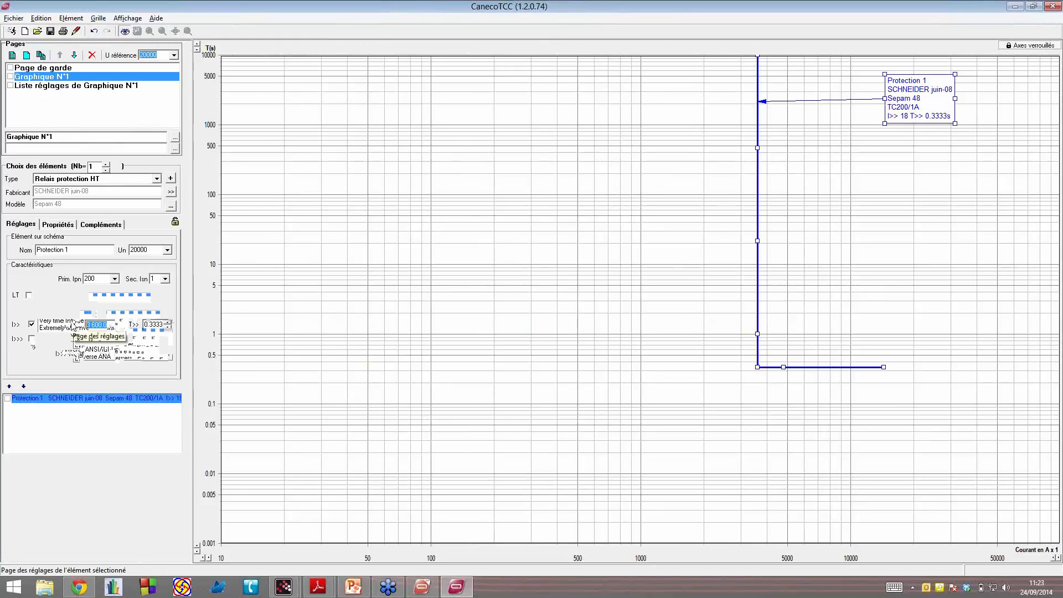
Step: Set Protection 1's I>> threshold to 1600 A and its T>> delay to 0.2 s
text(18)
text(00)
drag(144, 325, 166, 330)
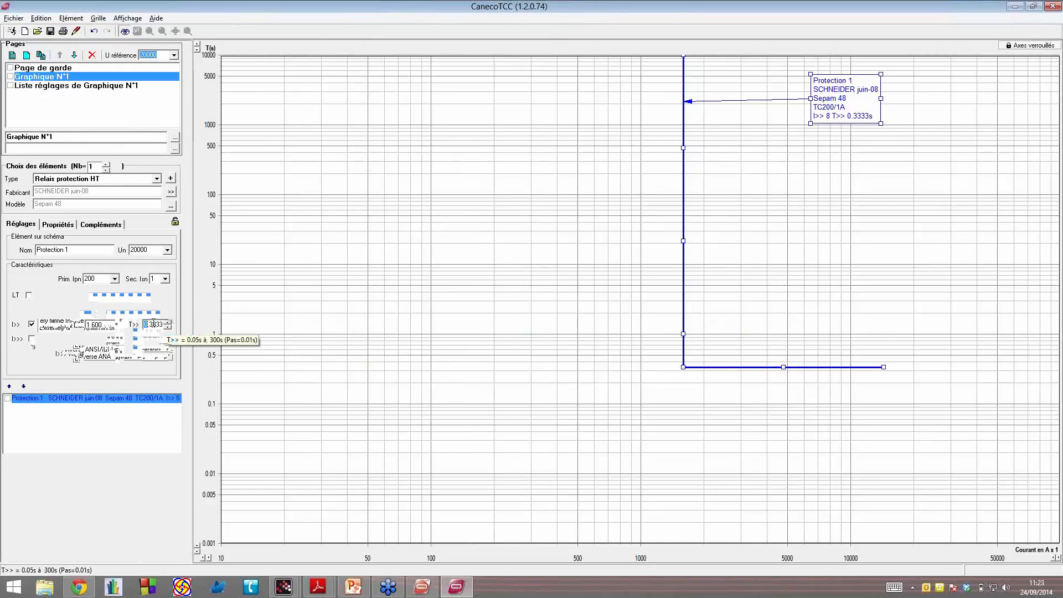
double_click(153, 325)
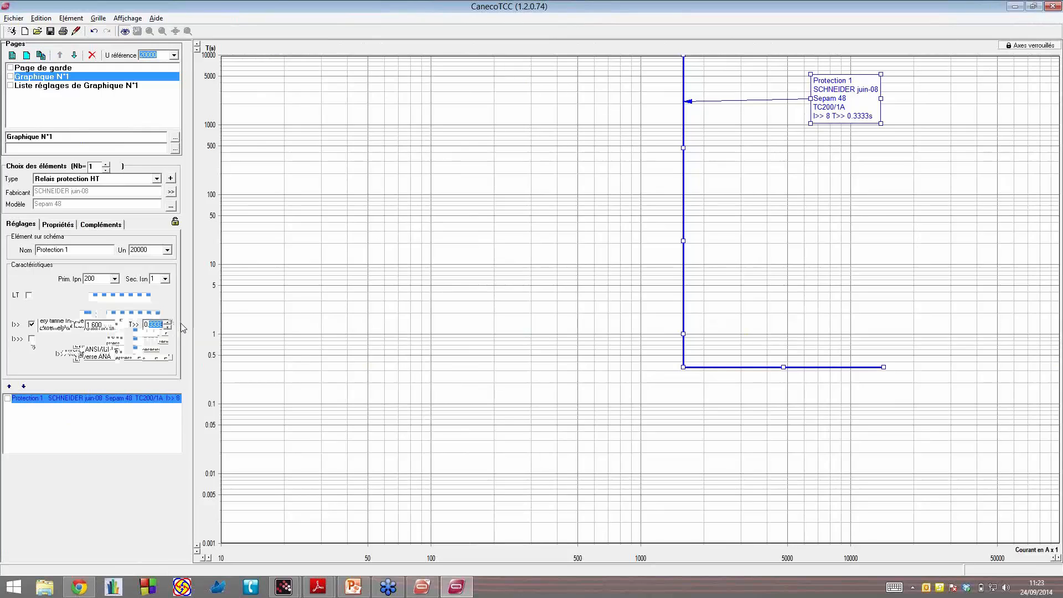
text(0.2)
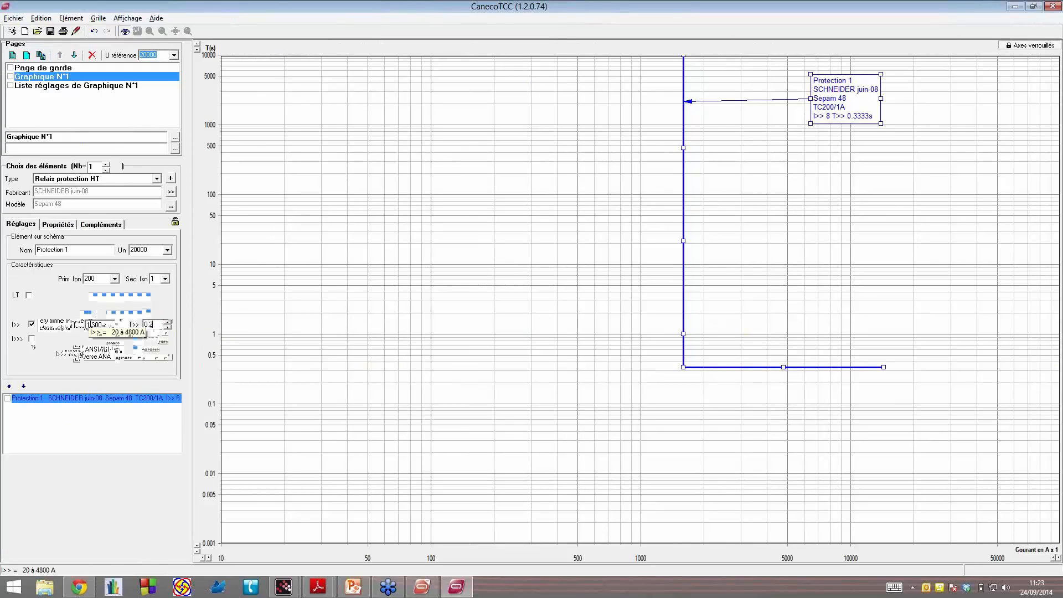
key(Return)
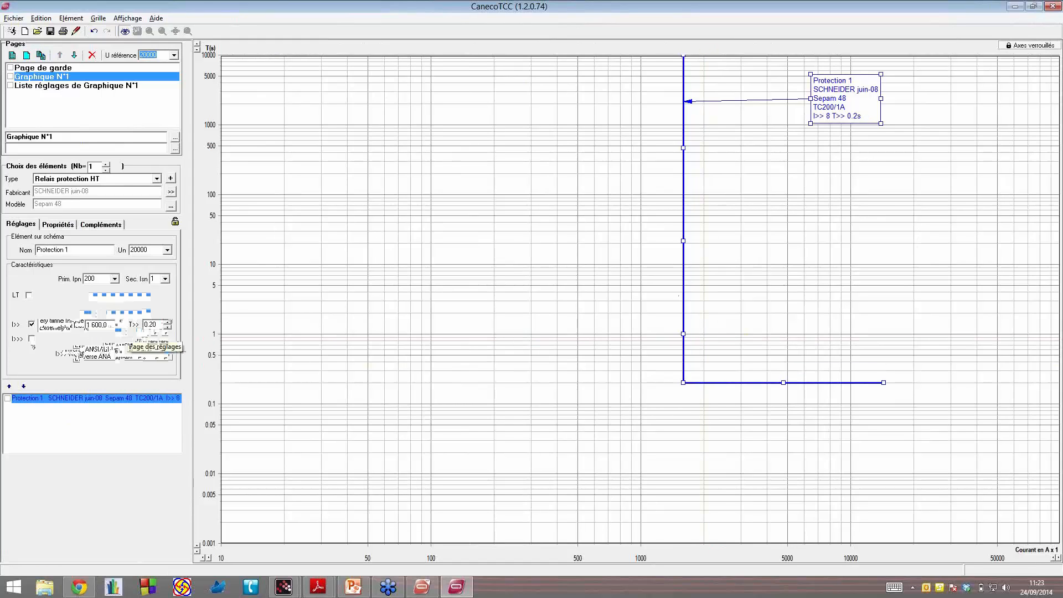
Step: Unlock the graph axes, extend the current axis down to 1 A and lock the axes again
click(1011, 46)
click(1011, 46)
click(1014, 46)
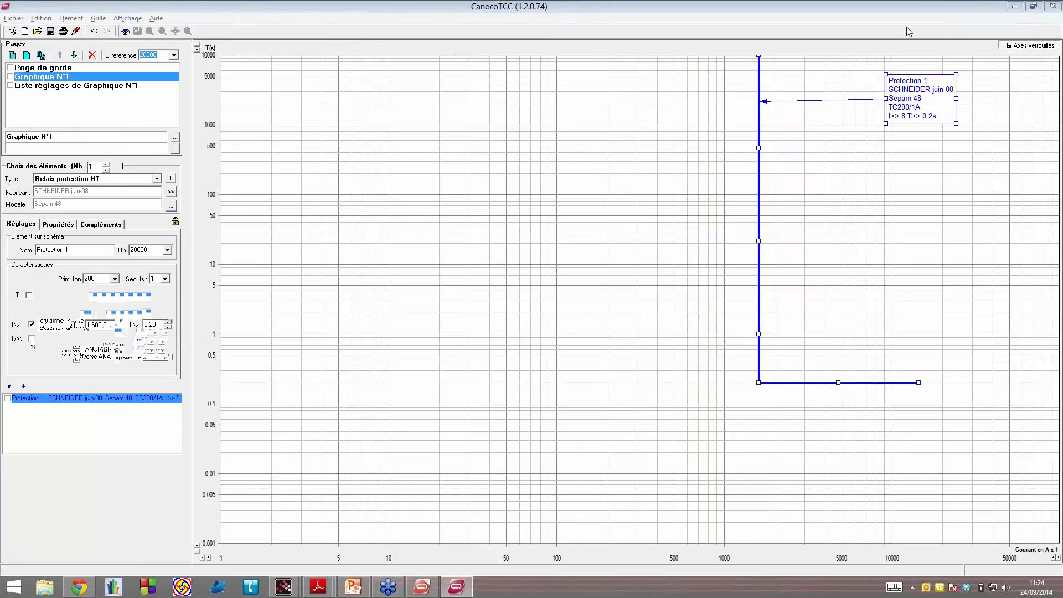
Step: Switch to Caneco HT and examine loop feeder breakers D1/1 and D2/1 on the Poste Livraison busbar
click(906, 27)
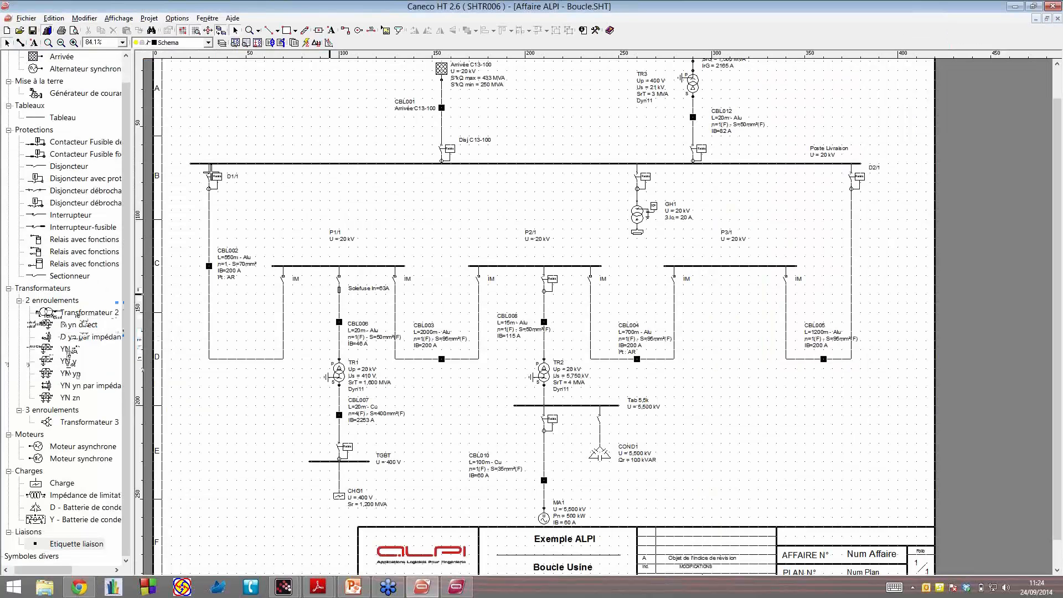
click(211, 172)
click(262, 171)
click(211, 169)
click(219, 177)
click(857, 181)
click(857, 180)
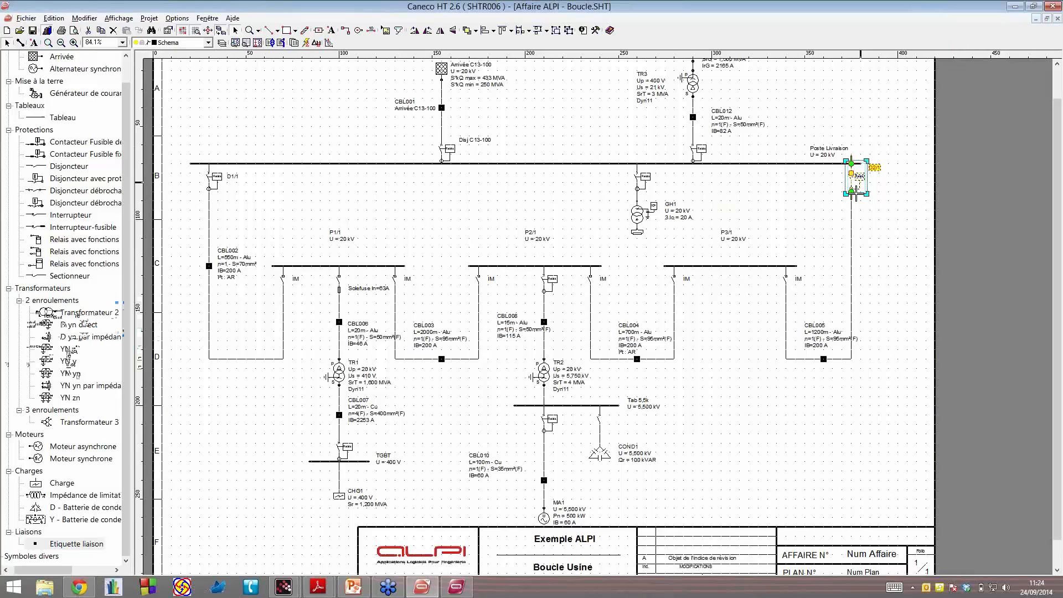
Step: Examine the IM switch on busbar P3/1 and cable CBL005 linking it to breaker D2/1
click(785, 281)
click(815, 278)
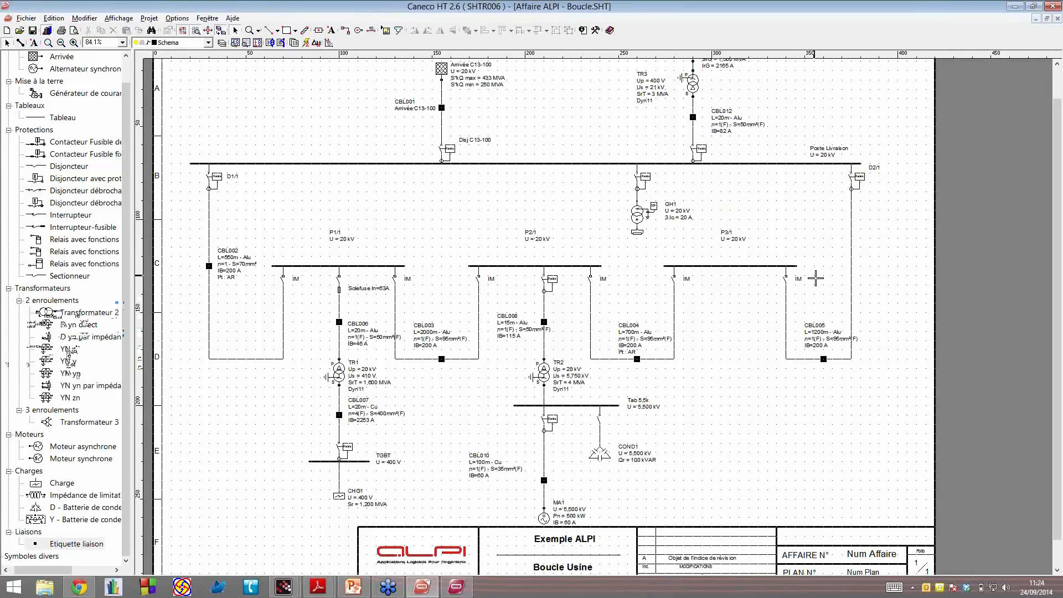
click(766, 265)
click(786, 279)
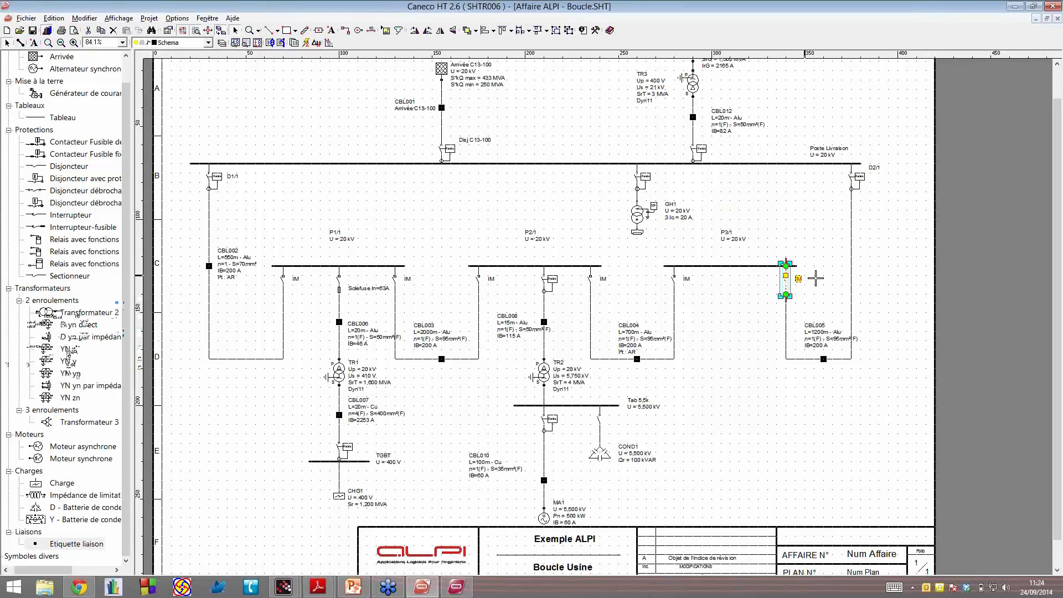
click(753, 248)
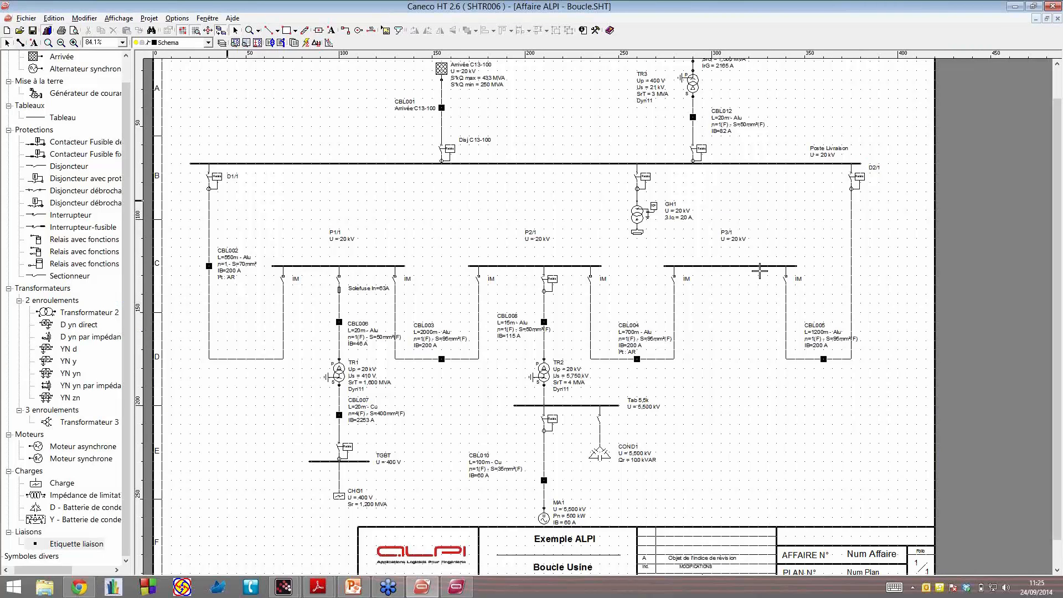
click(853, 197)
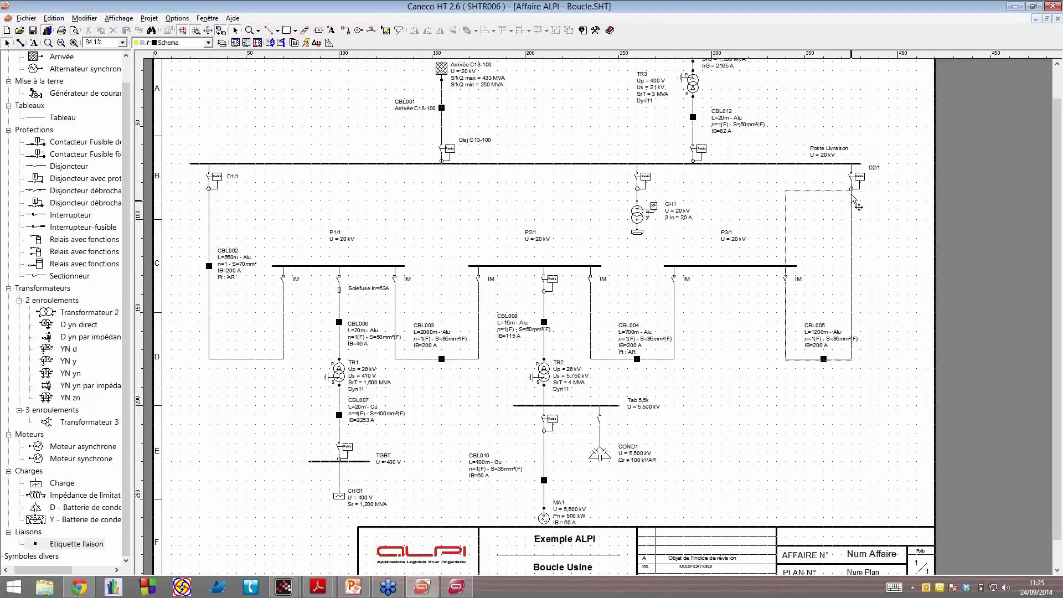
click(852, 197)
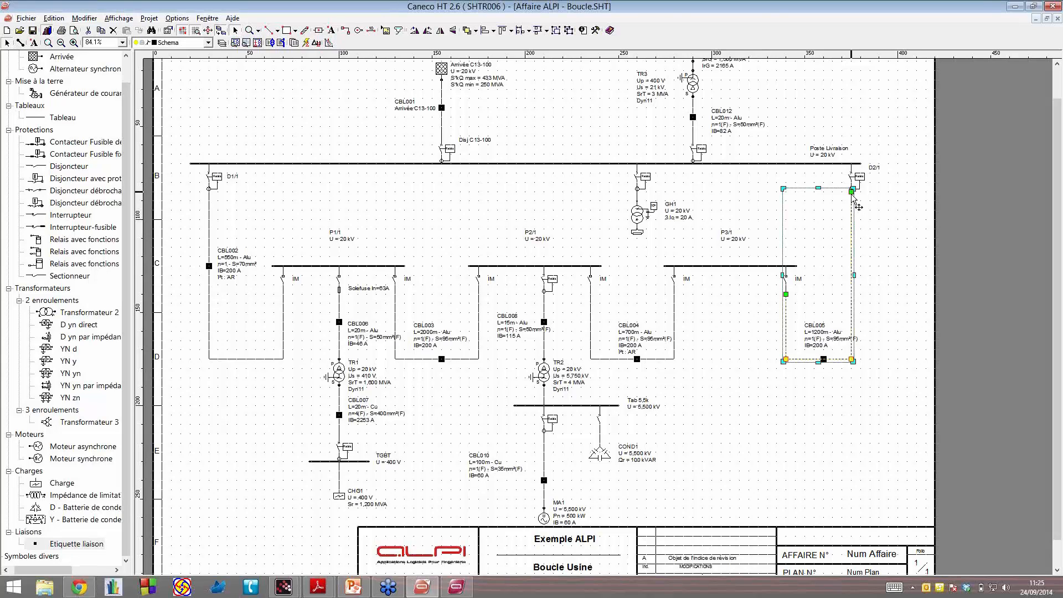
Step: Examine incoming breaker Disj C13-100 and its connection to the Poste Livraison busbar feeding breaker D1/1
click(276, 217)
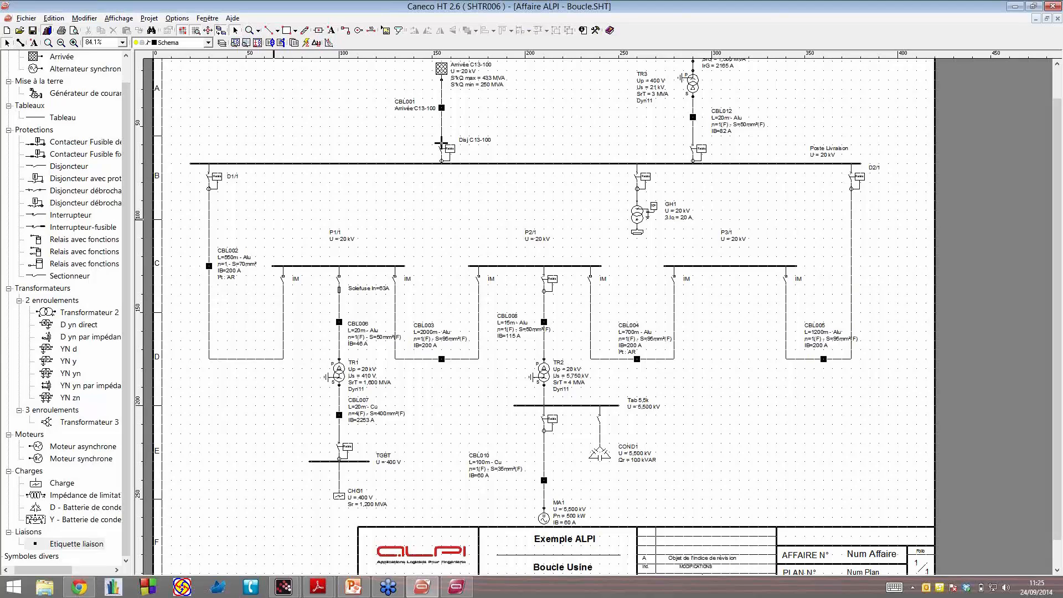
click(442, 143)
click(441, 143)
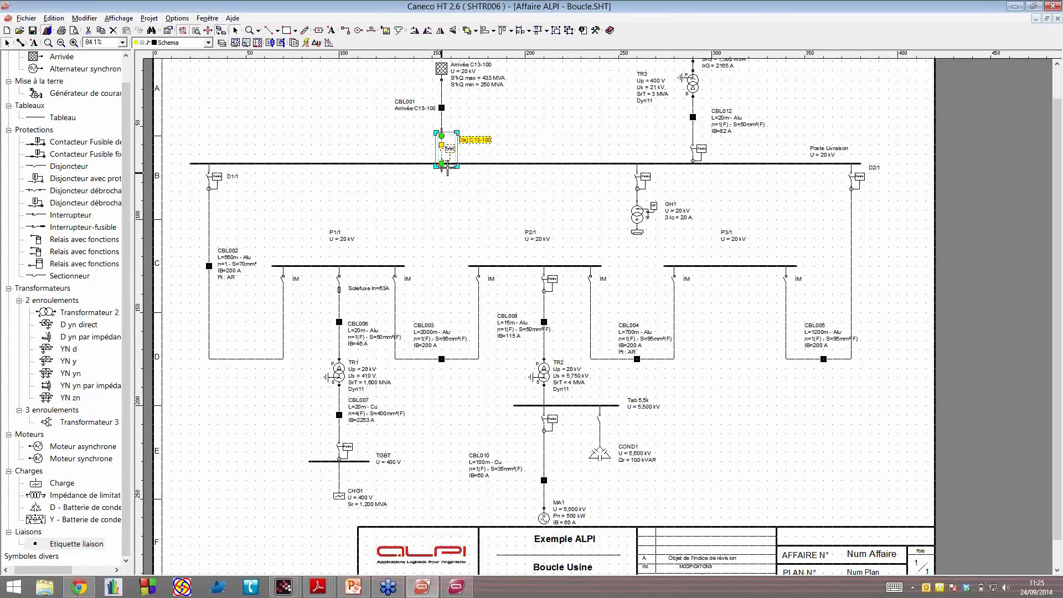
click(626, 261)
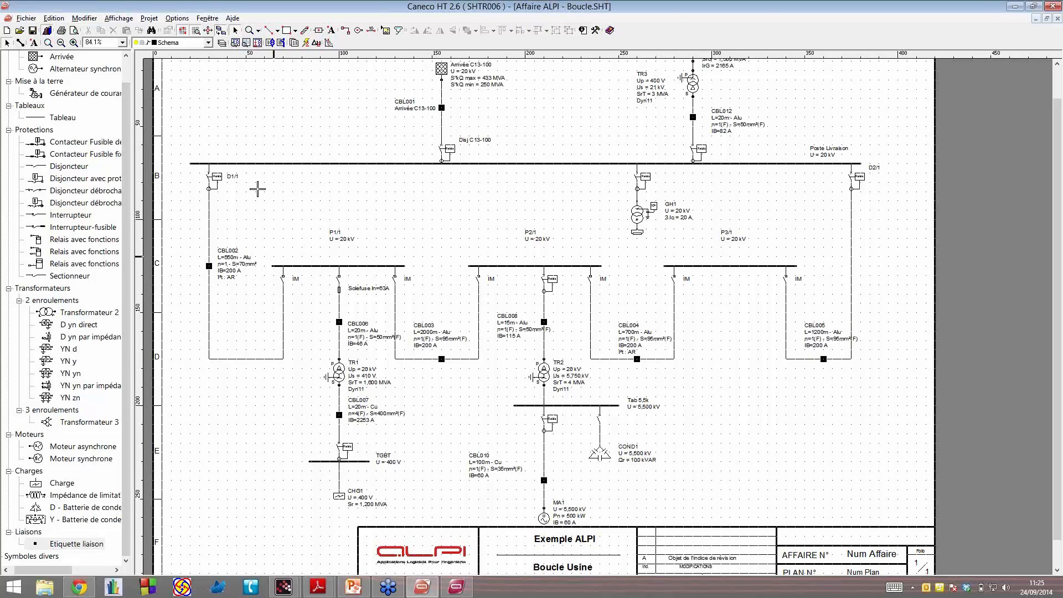
click(441, 163)
click(443, 172)
click(428, 163)
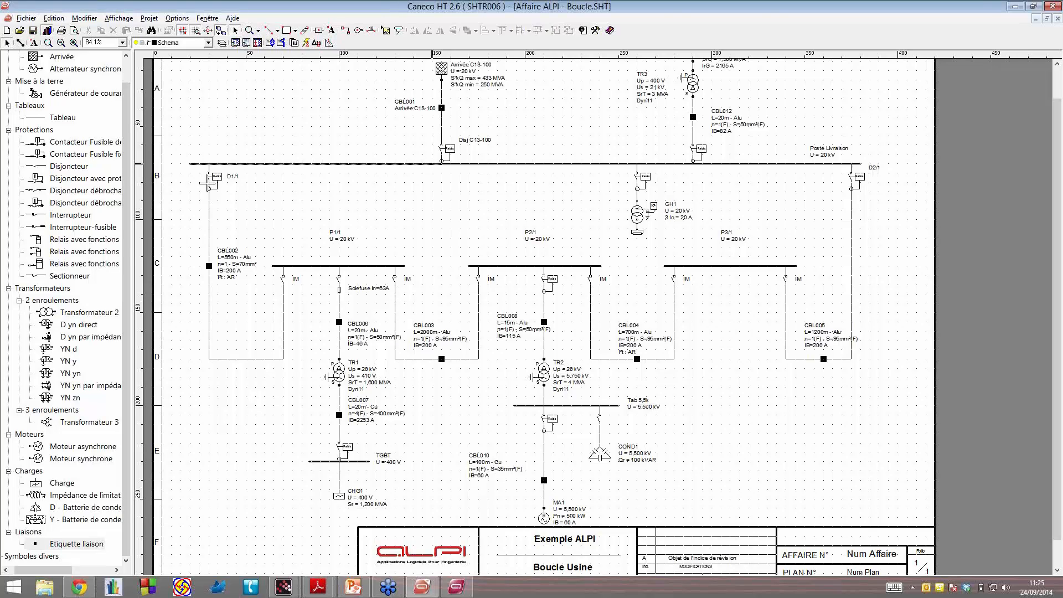
Step: Compare loop feeder breaker D1/1 with incoming breaker Disj C13-100 on either side of the Poste Livraison busbar
click(209, 182)
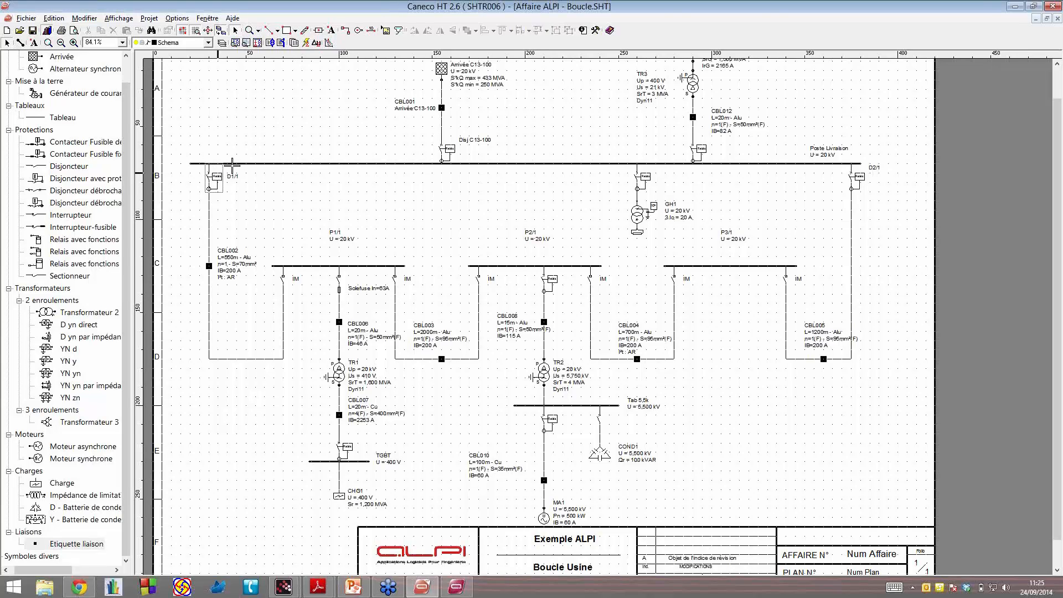
click(232, 152)
click(237, 164)
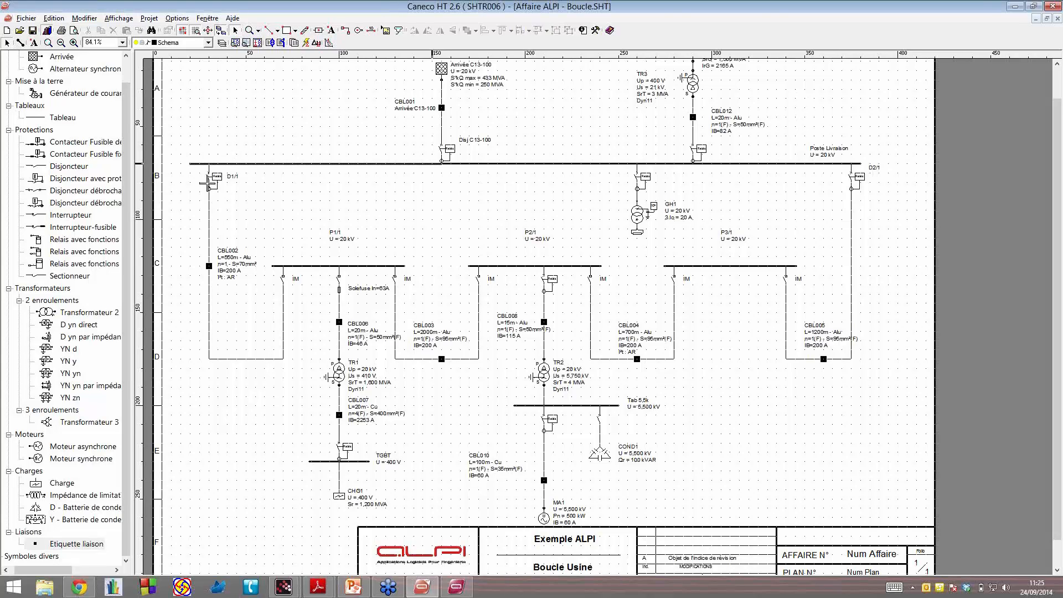
click(401, 173)
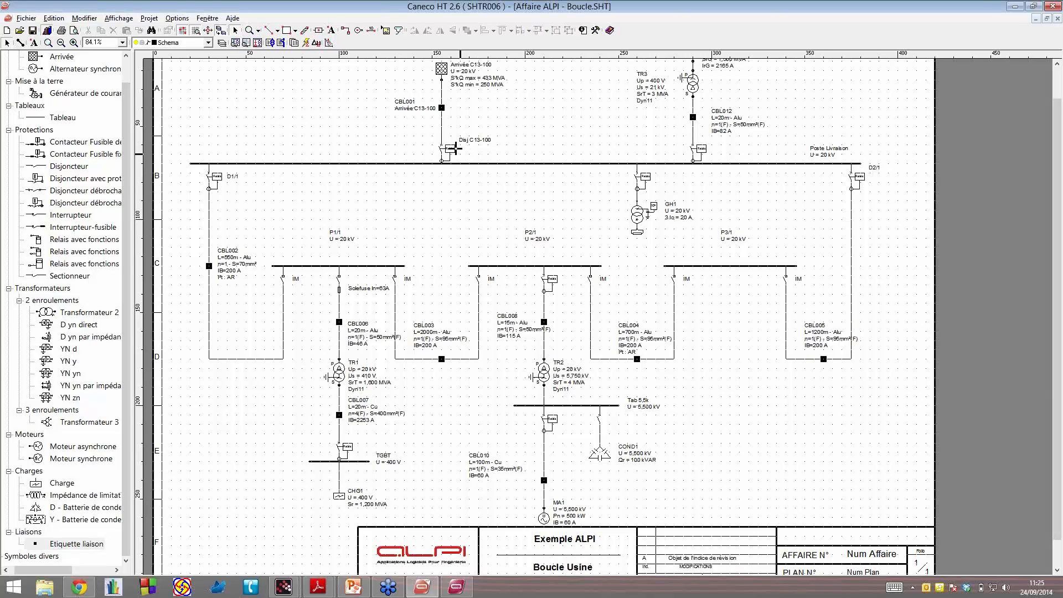
click(447, 150)
click(449, 155)
click(449, 157)
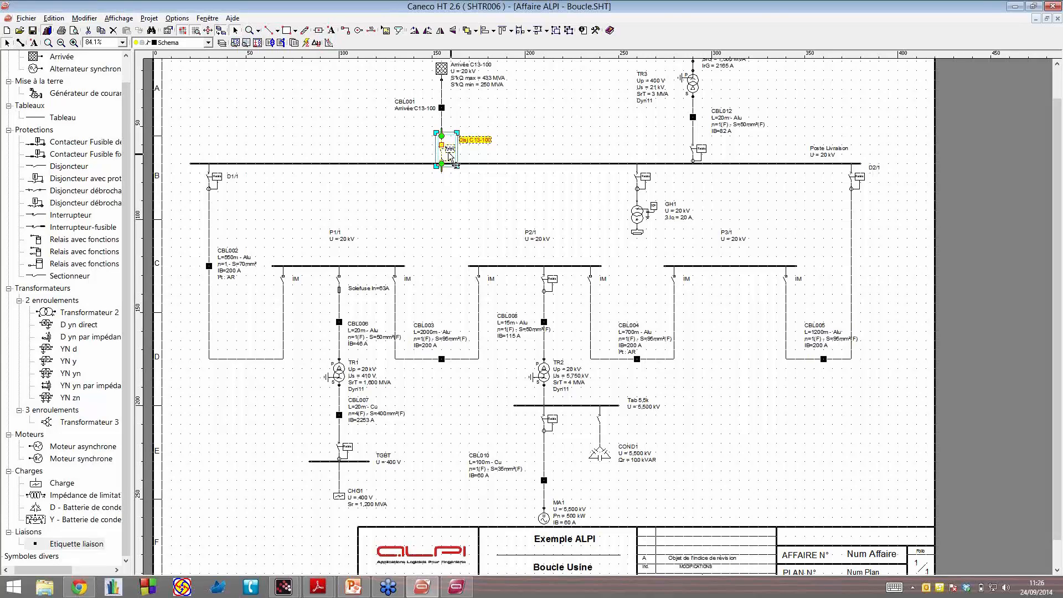
click(223, 179)
click(224, 181)
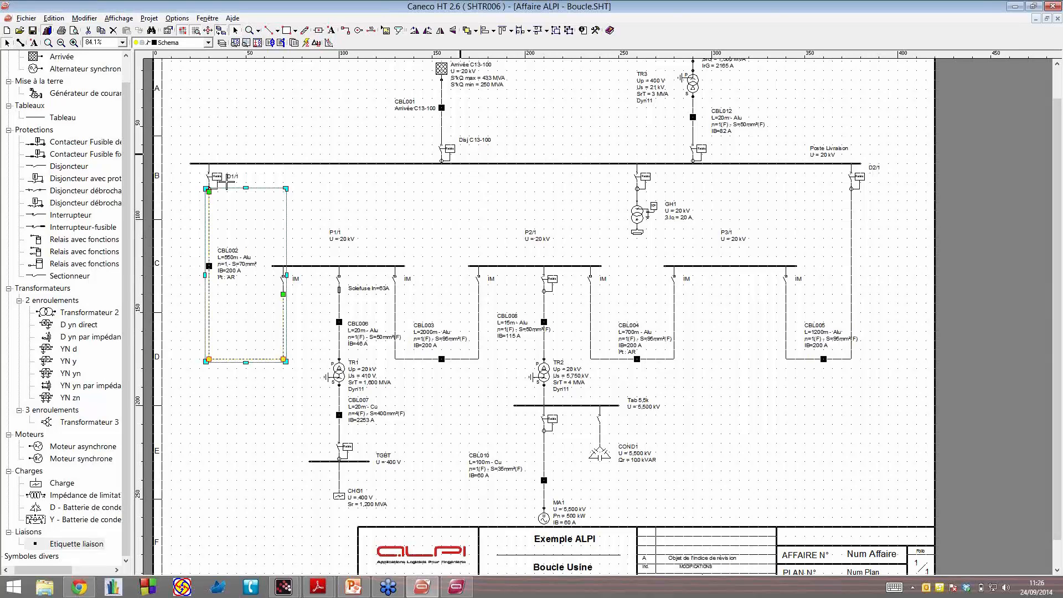
Step: Trace cable CBL002 back through breaker D1/1 to Disj C13-100 and review which protection acts on a cable fault
click(441, 152)
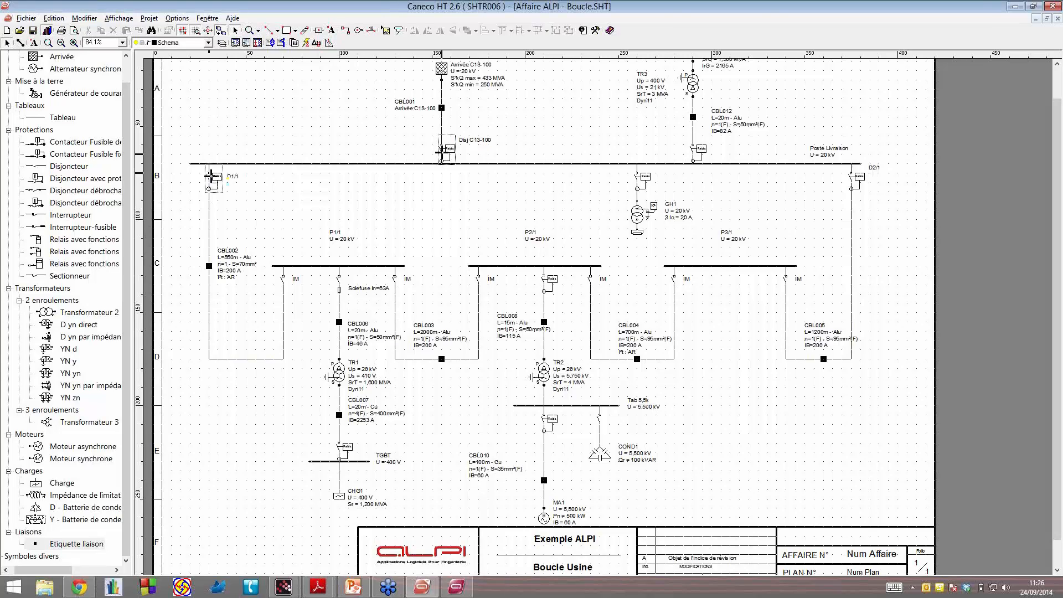
click(209, 230)
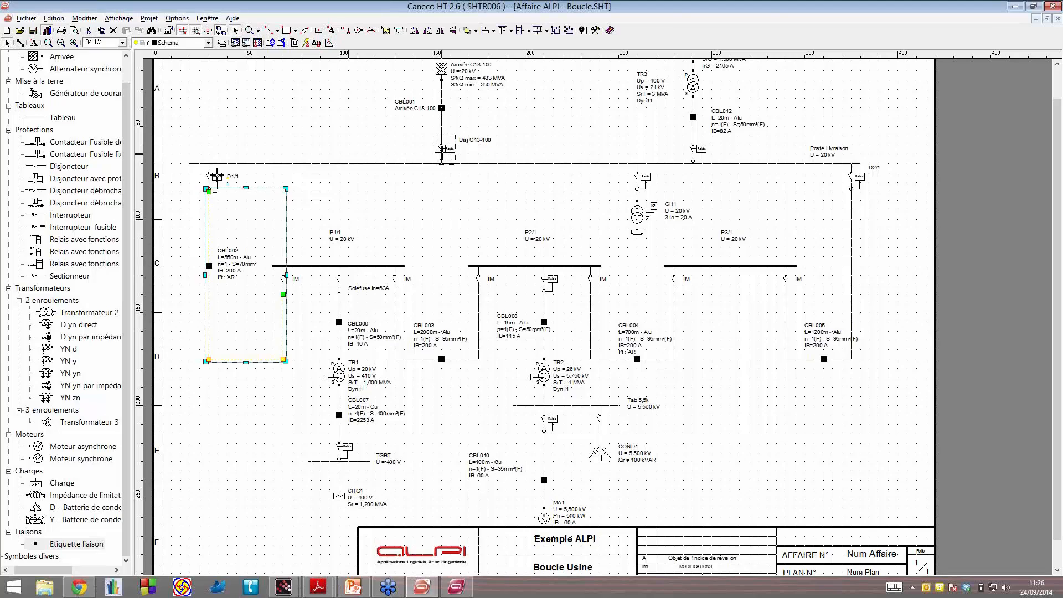
click(220, 178)
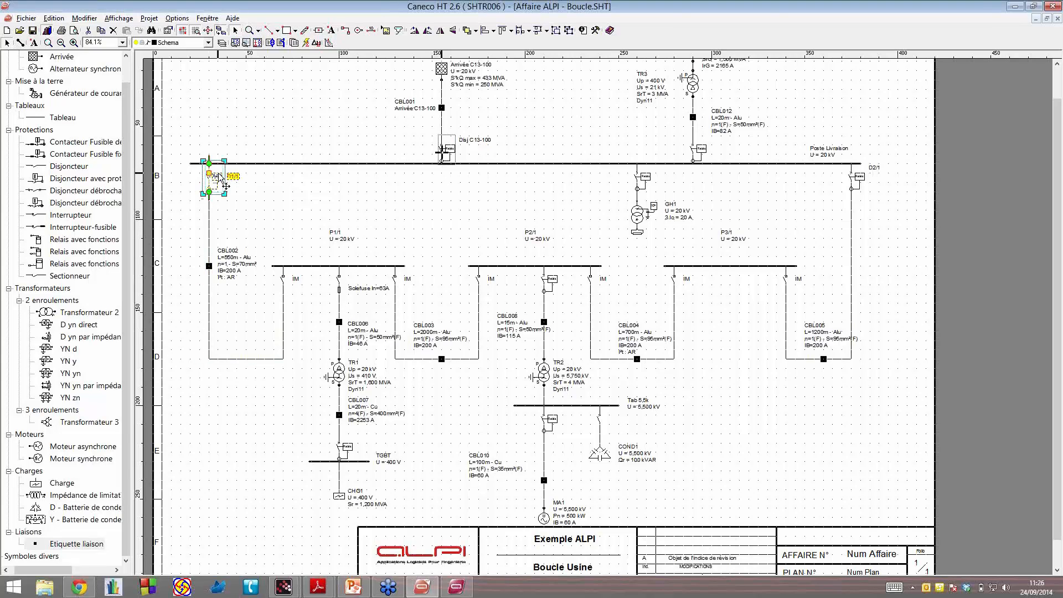
click(465, 158)
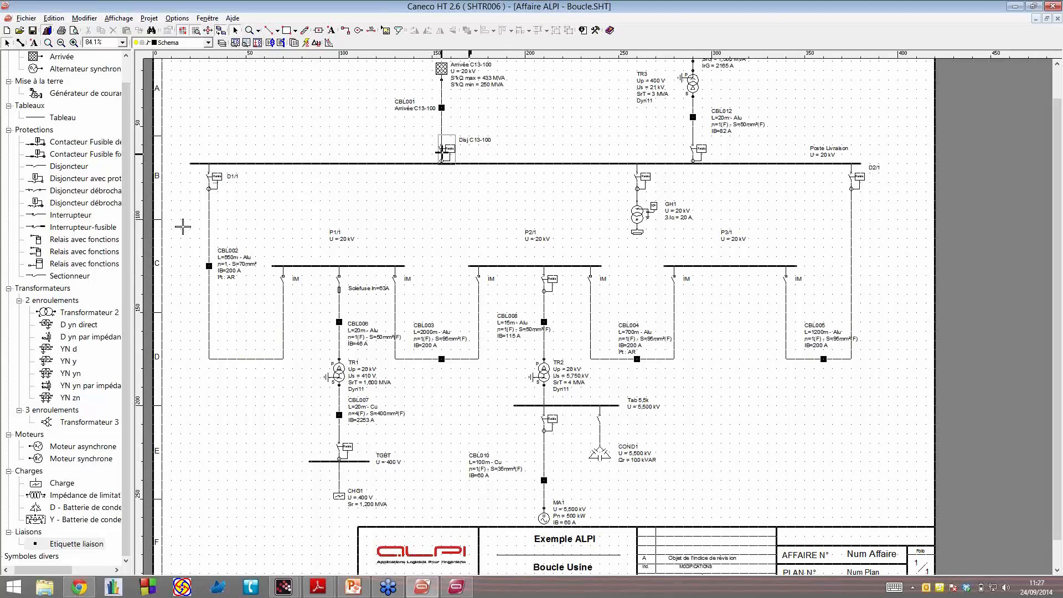
click(209, 250)
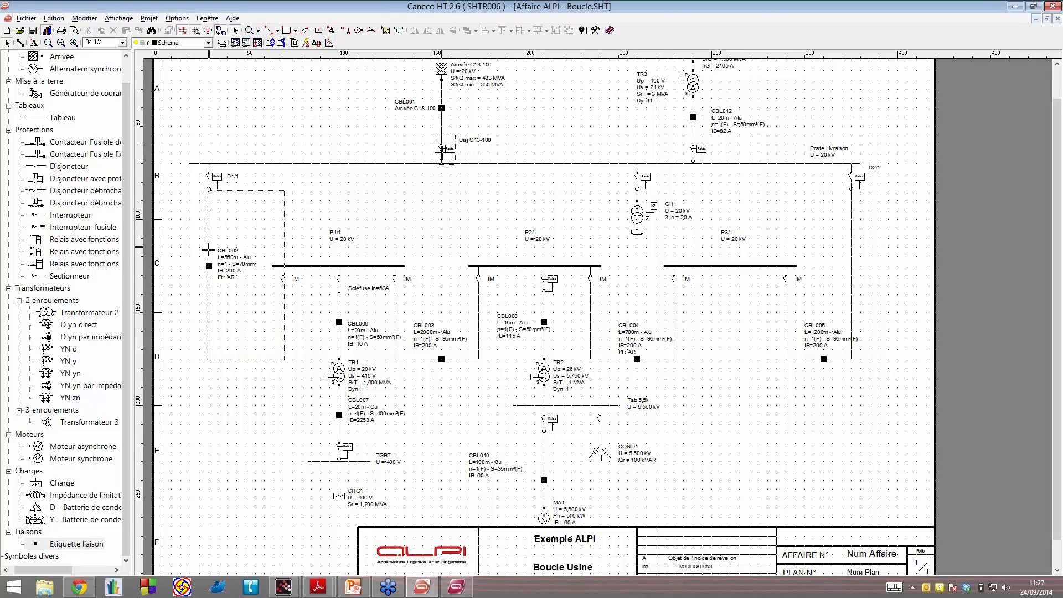
click(465, 158)
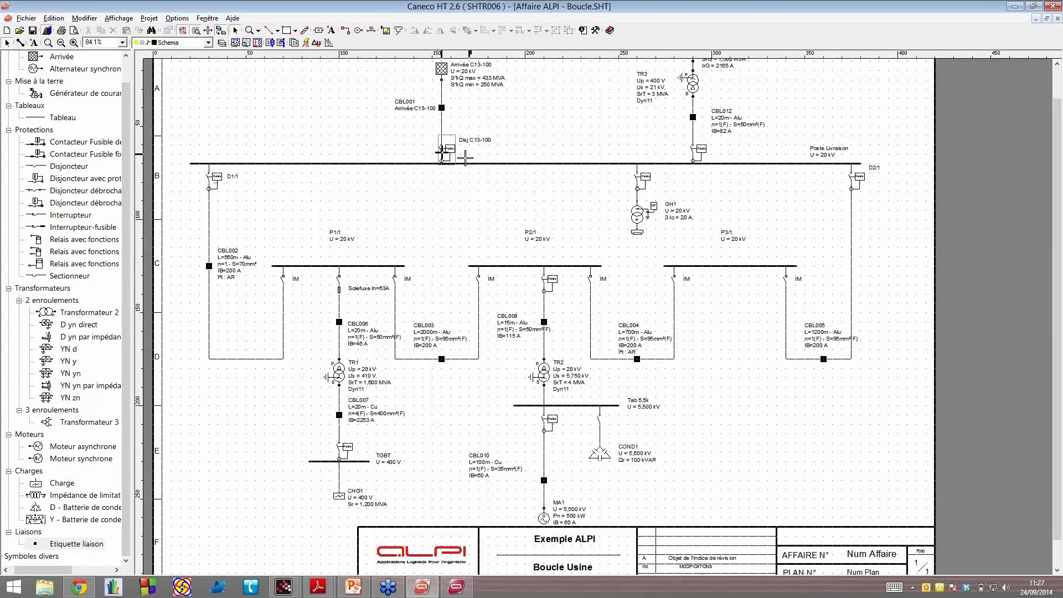
click(208, 250)
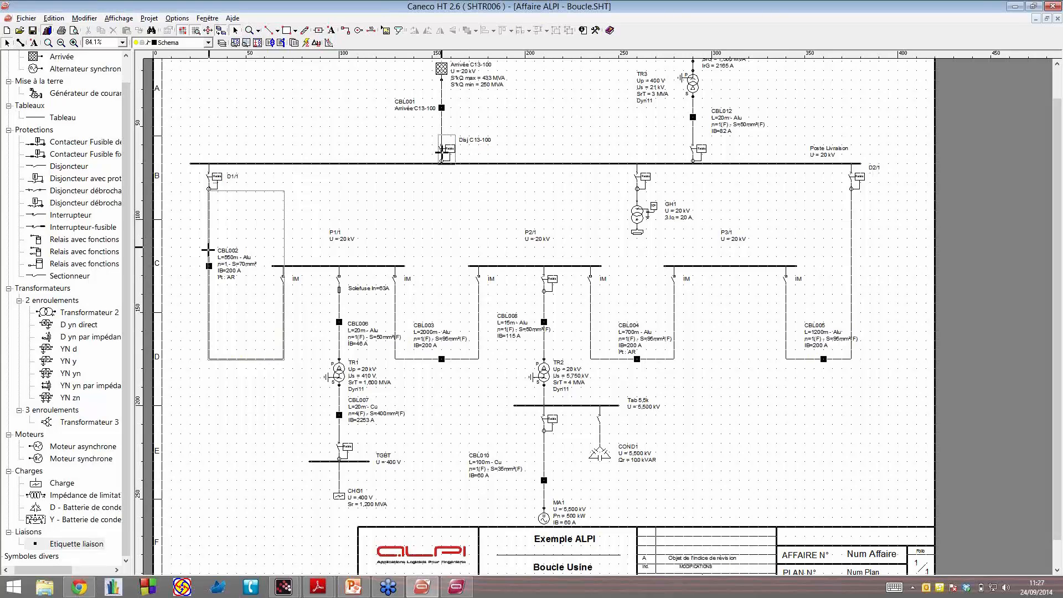
click(208, 176)
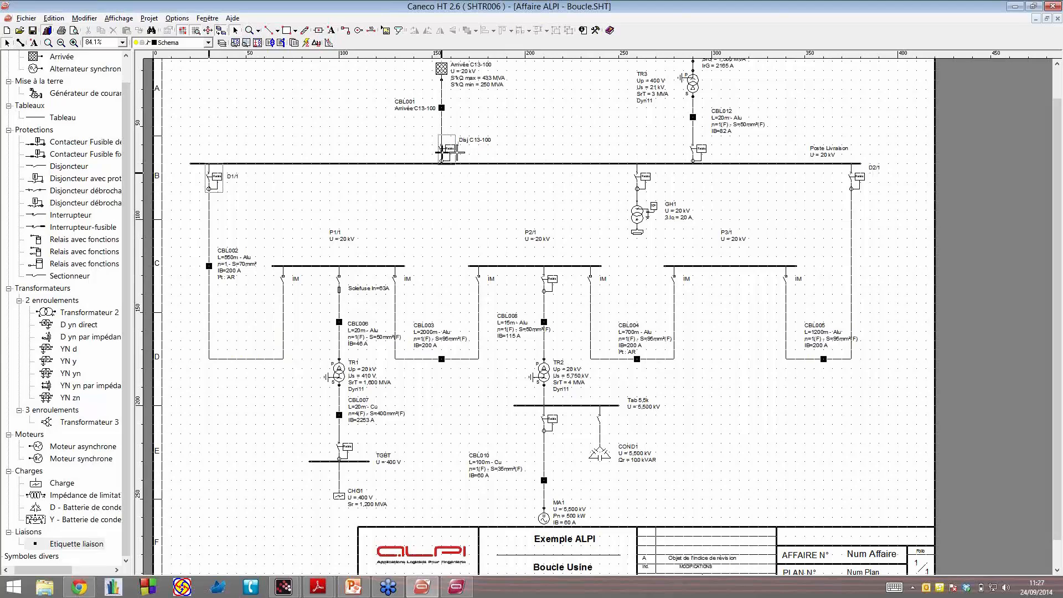
click(451, 154)
click(453, 154)
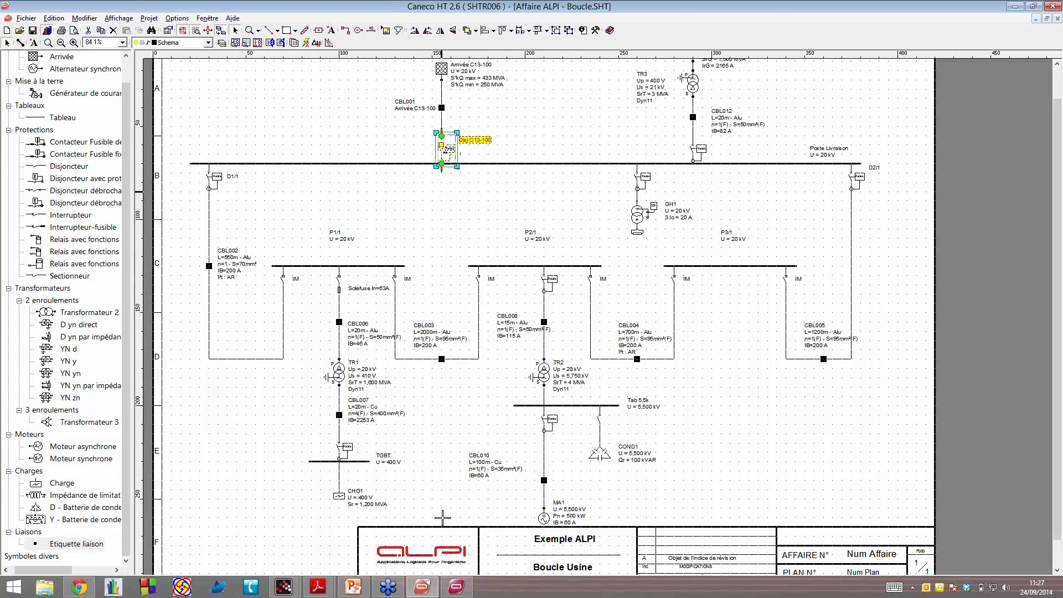
Step: Switch to Caneco TCC and choose an HV protection relay (Relais protection HT) as the type of element to add
click(448, 567)
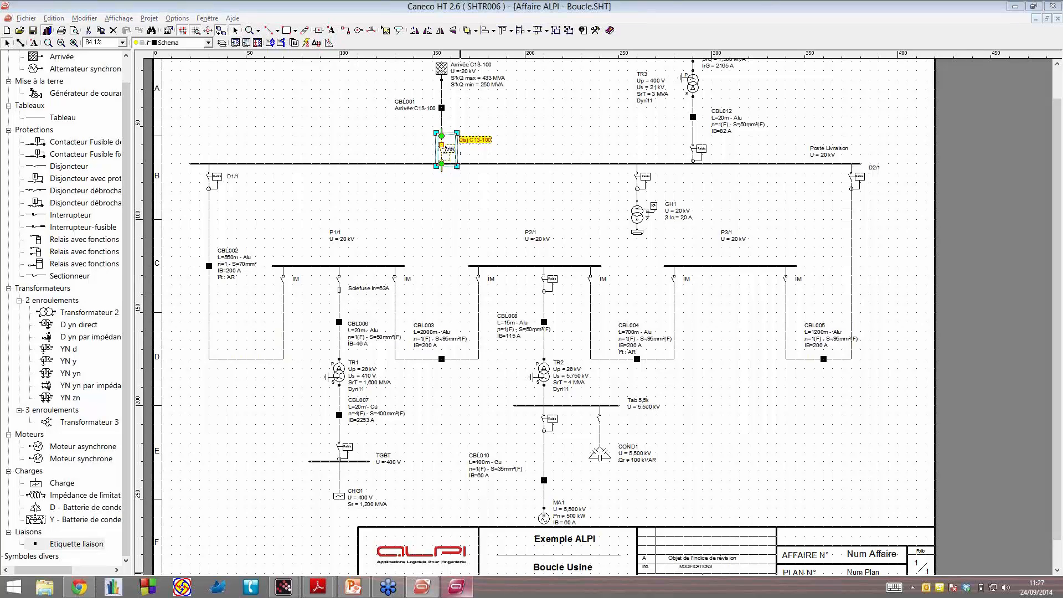
click(455, 586)
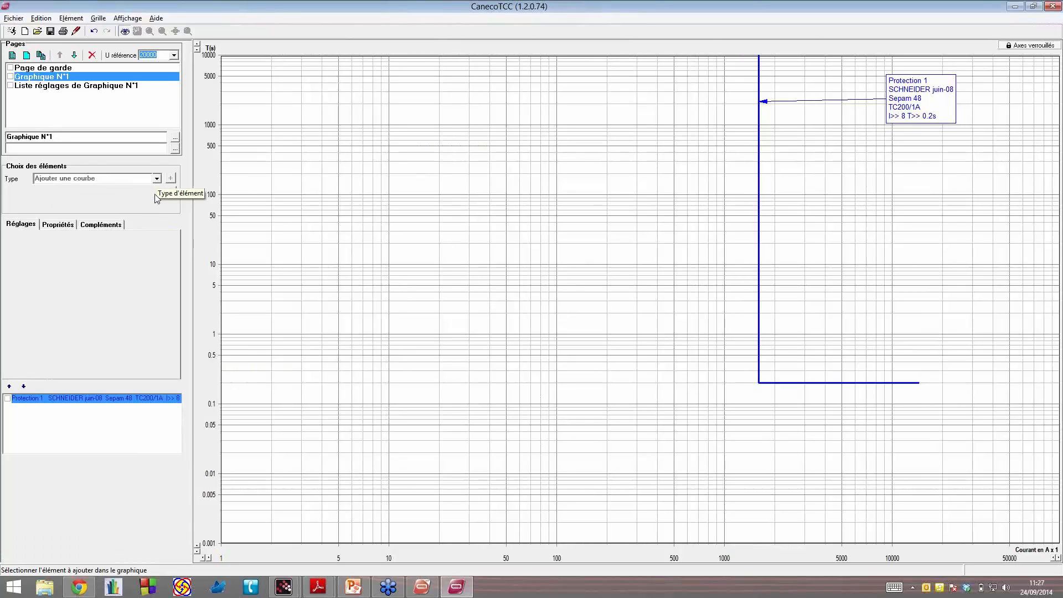
click(157, 178)
key(Down)
key(Return)
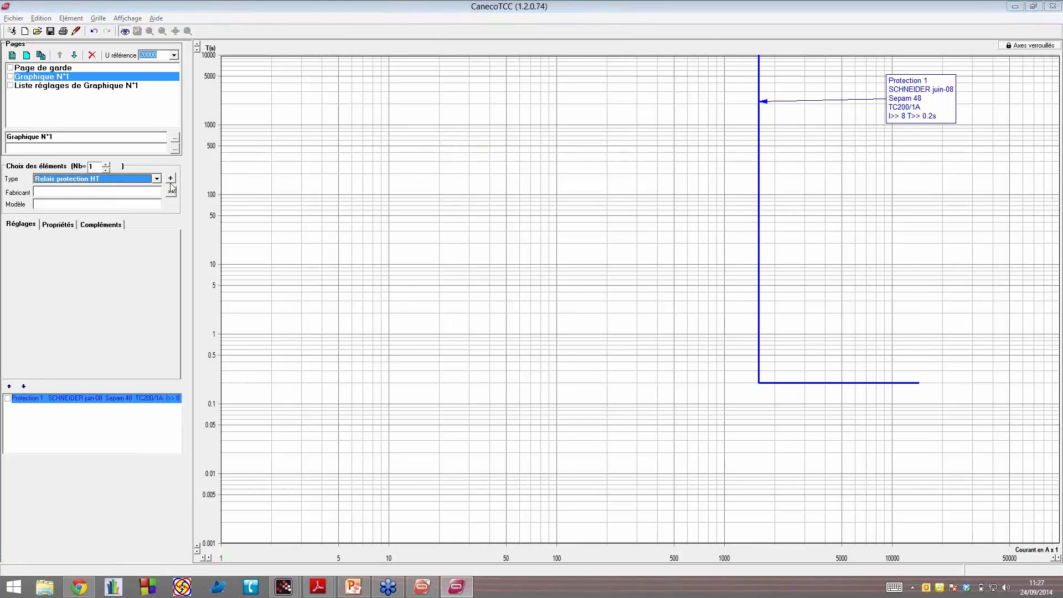
click(170, 181)
click(599, 404)
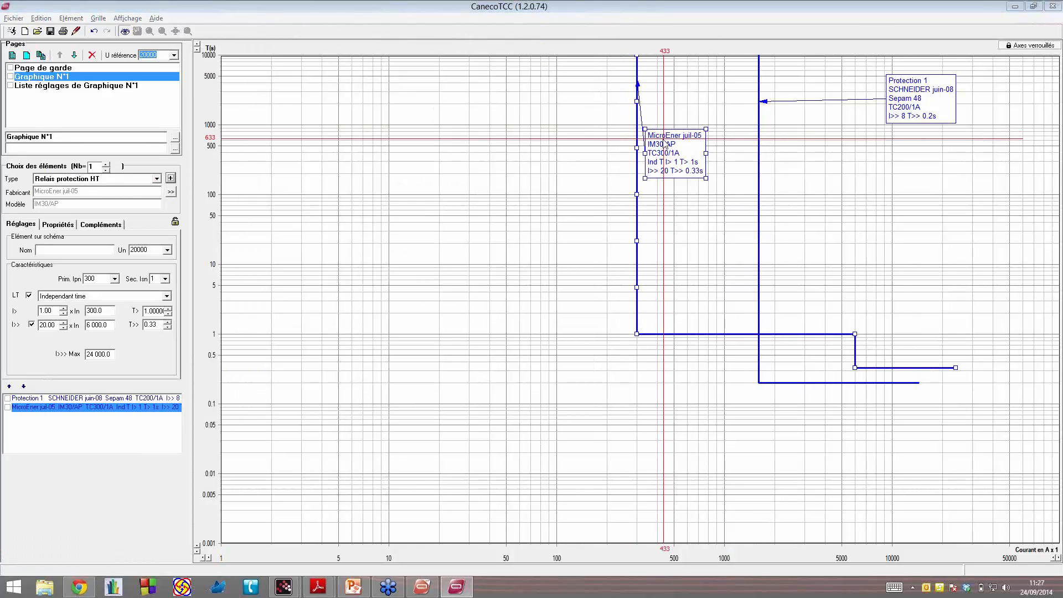
key(Delete)
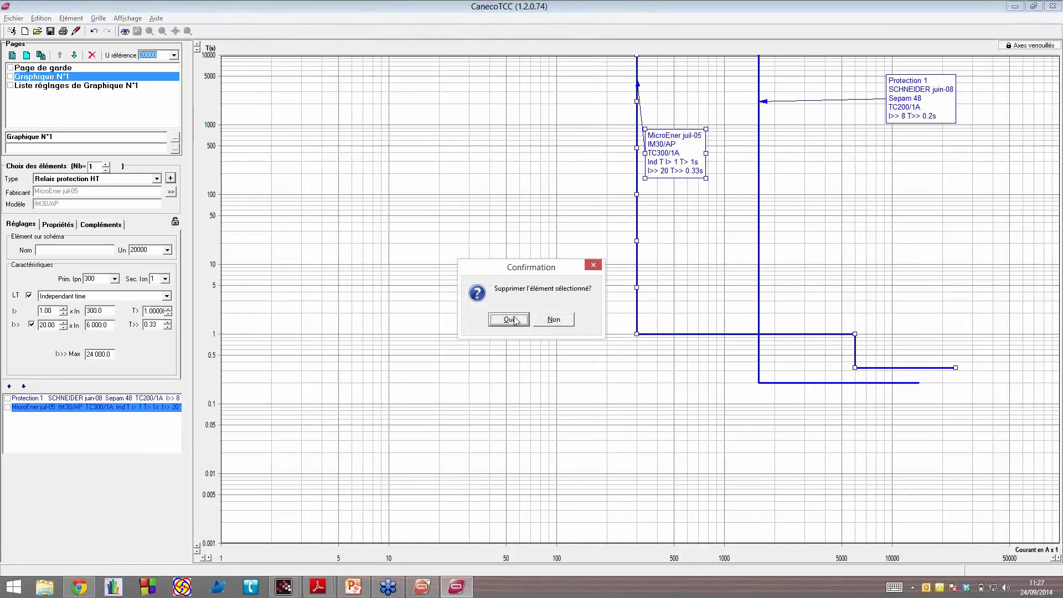
click(508, 320)
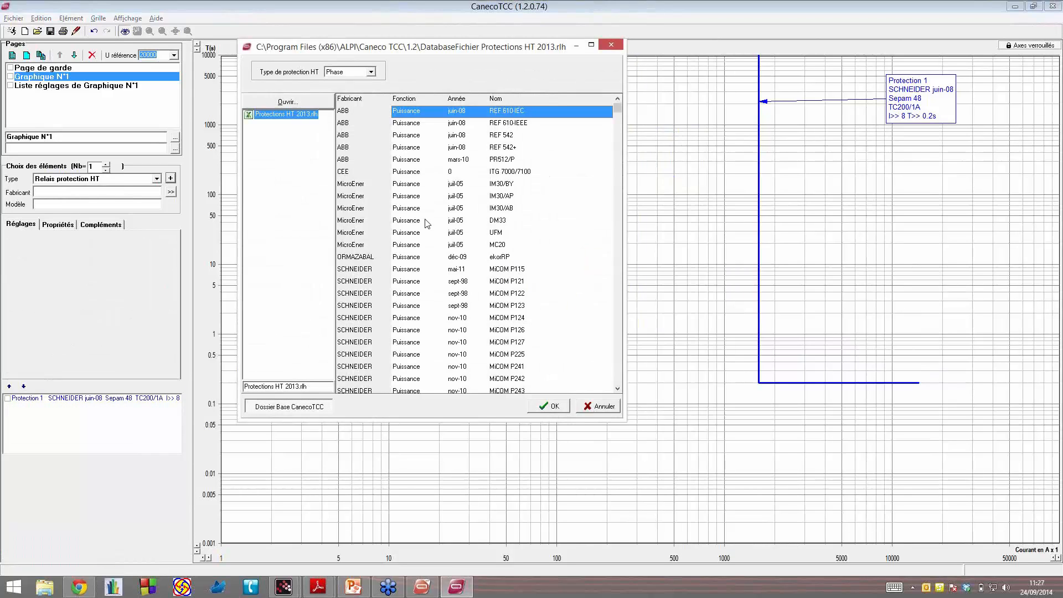
Step: Add the SCHNEIDER Sepam 1000 phase relay from the Protections HT 2013 database to Graphique N°1
key(o)
key(Down)
key(Down)
key(Down)
key(Down)
key(Down)
key(Down)
key(Down)
key(Down)
key(Down)
key(Down)
key(Down)
key(Down)
key(Down)
key(Down)
key(Down)
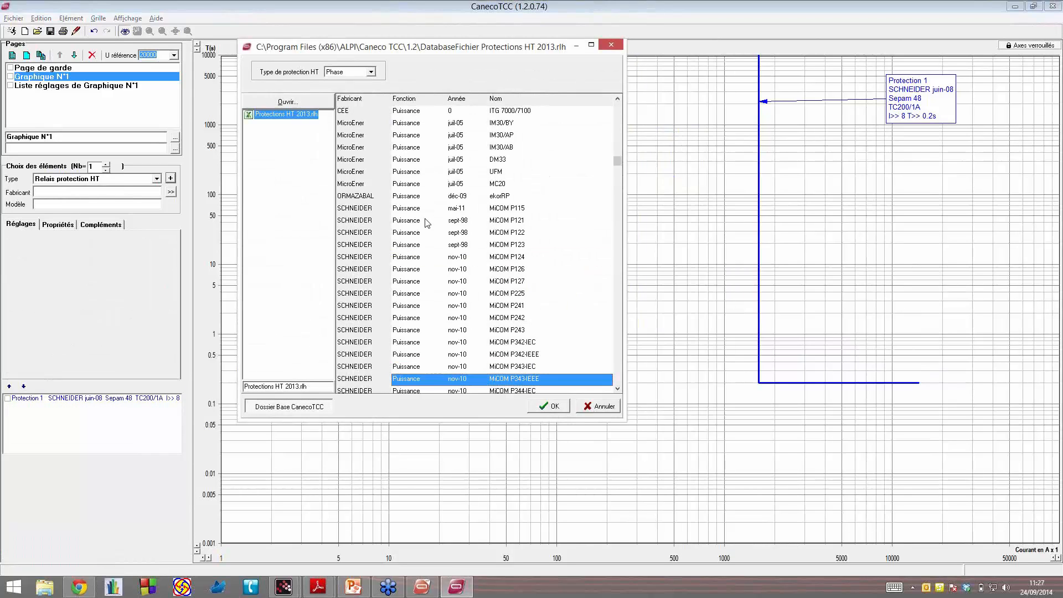
key(Down)
key(Down)
key(Down)
key(Down)
key(Down)
key(Down)
key(Down)
key(Down)
key(Down)
key(Down)
key(Down)
key(Down)
key(Down)
key(Down)
key(Down)
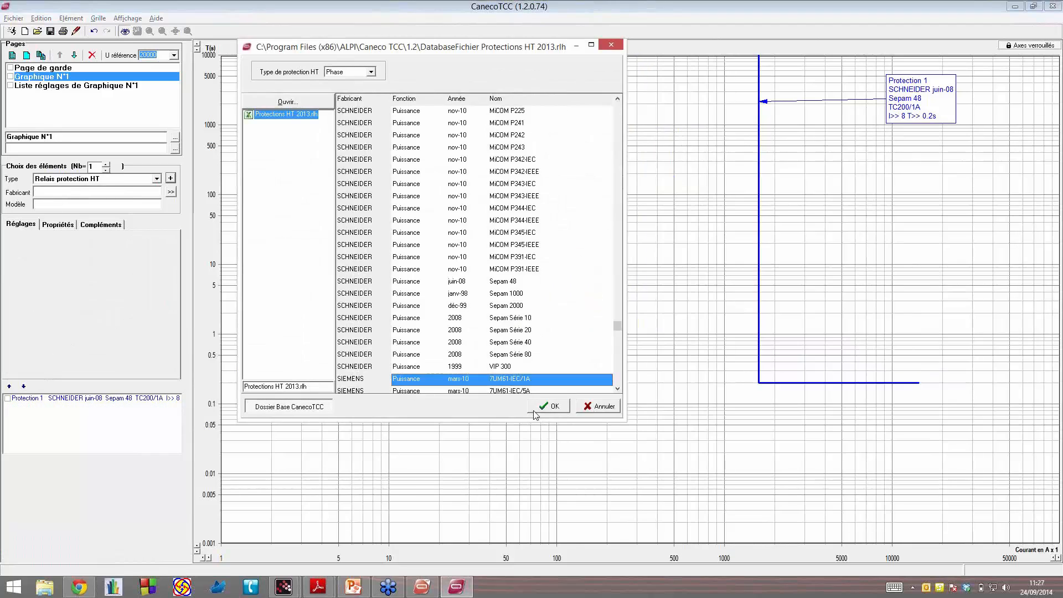
click(535, 411)
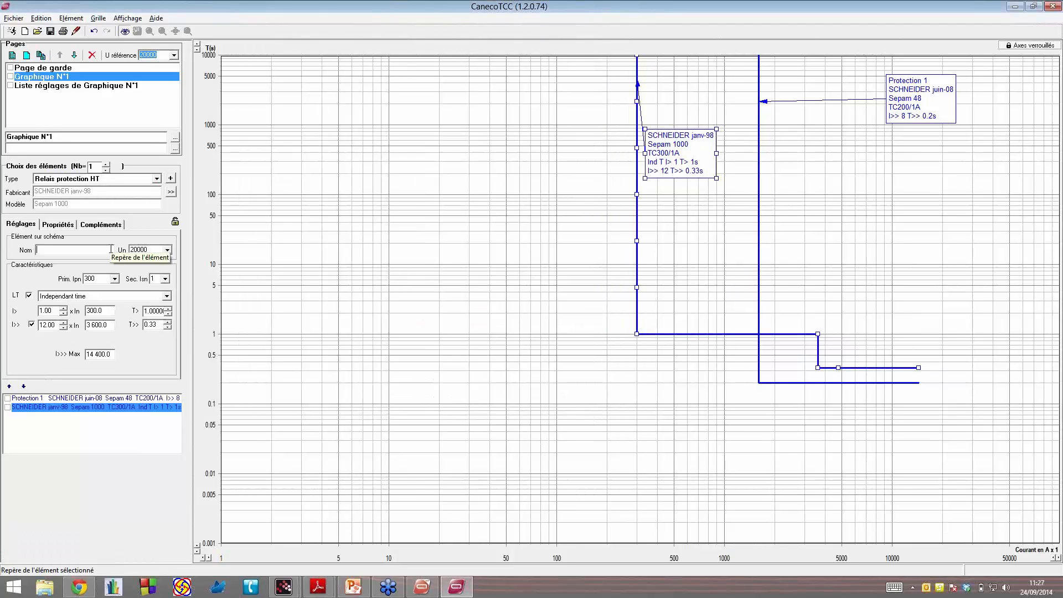
Step: Name the Sepam 1000 relay Protection 2 and colour its curve red (clRed)
text(Proy)
key(BackSpace)
text(ted)
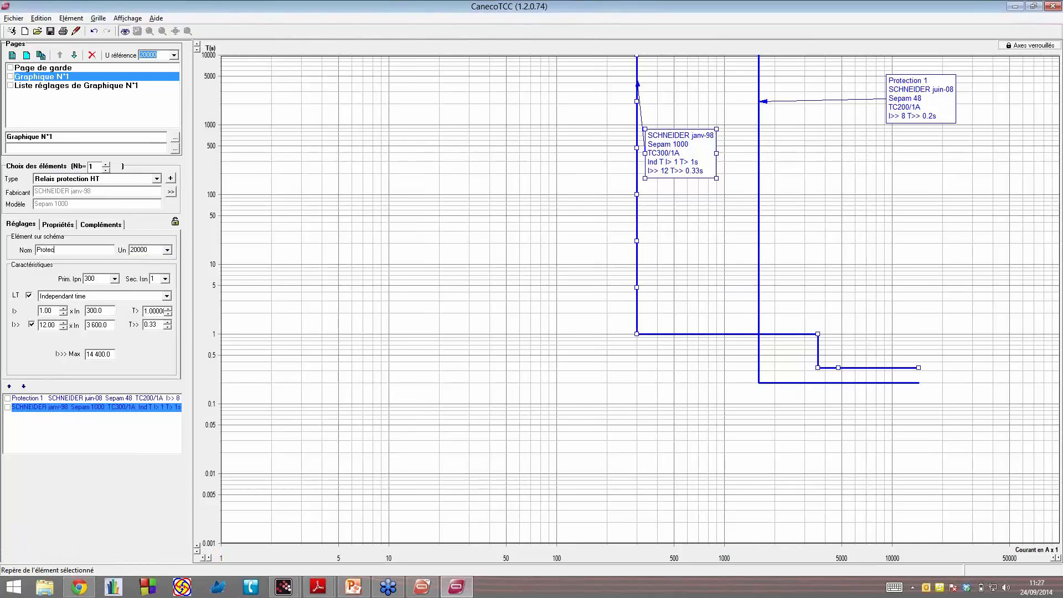
text(tion 2)
click(60, 225)
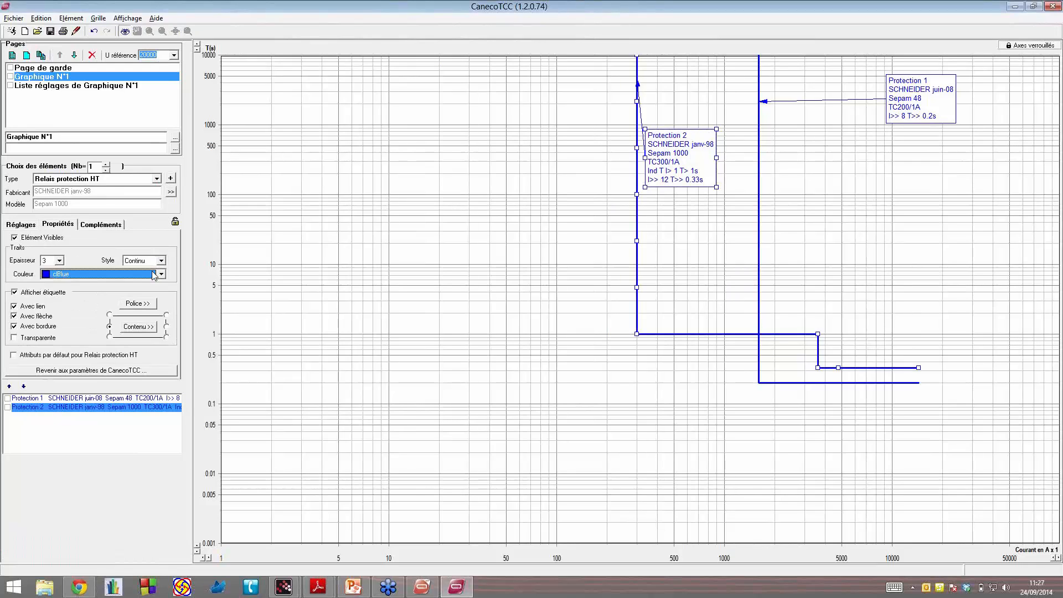
click(99, 274)
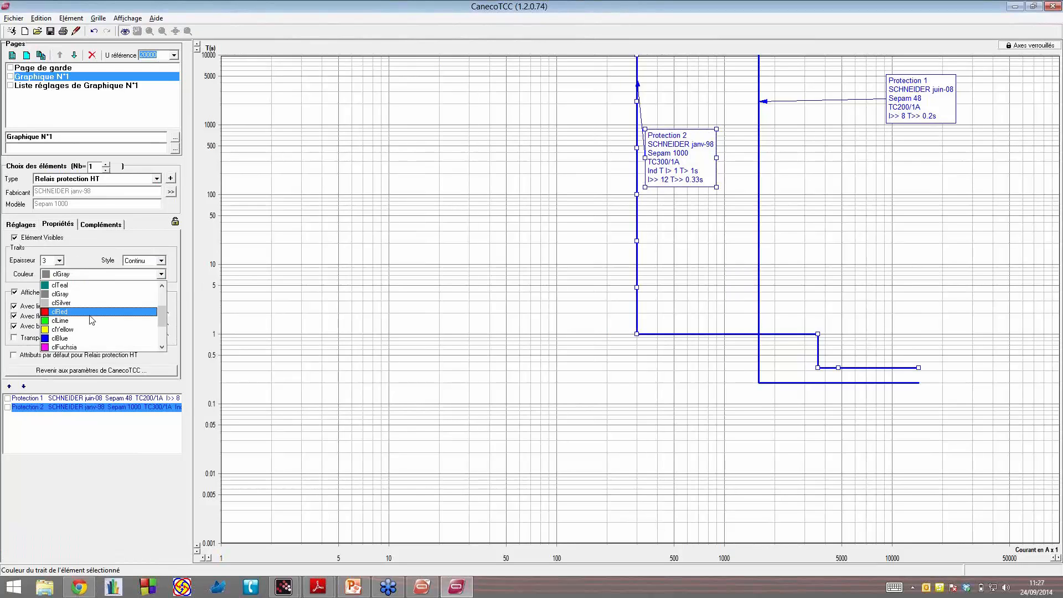
click(90, 313)
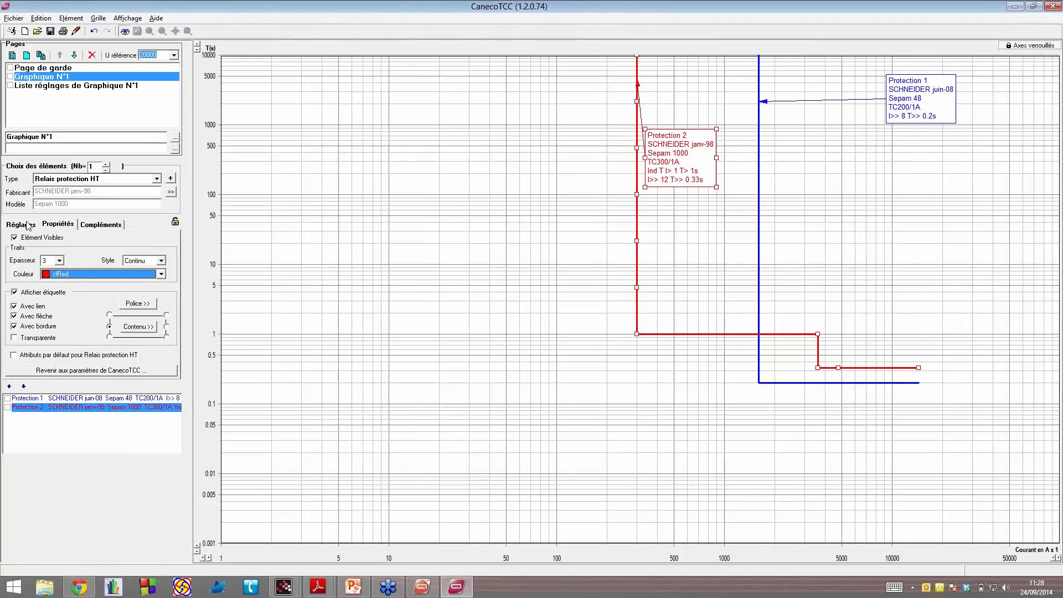
Step: Set Protection 2's current transformer primary to 200 A and disable its long-time (LT) threshold
click(28, 225)
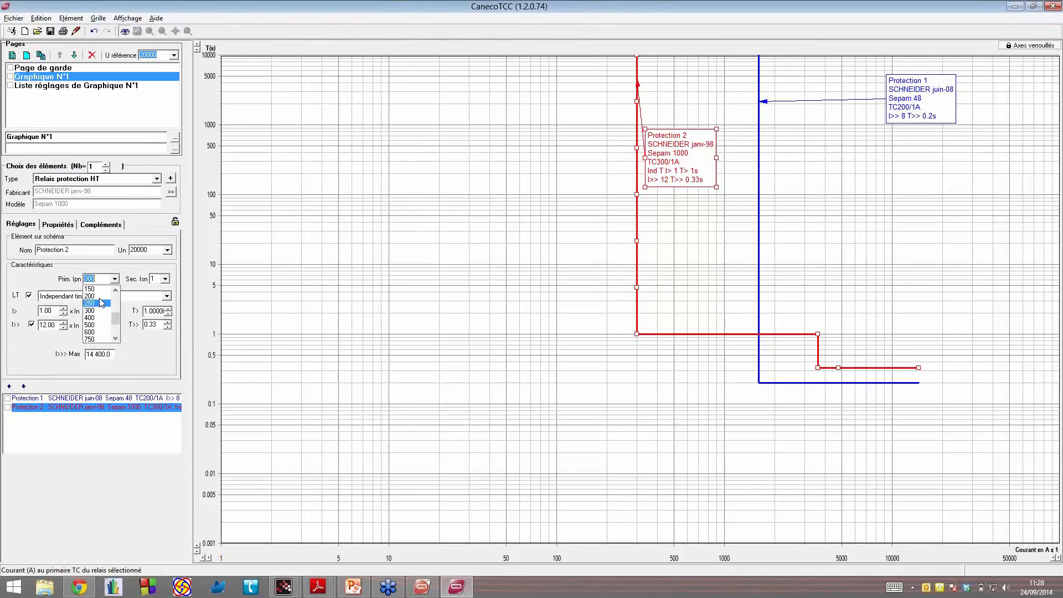
click(95, 296)
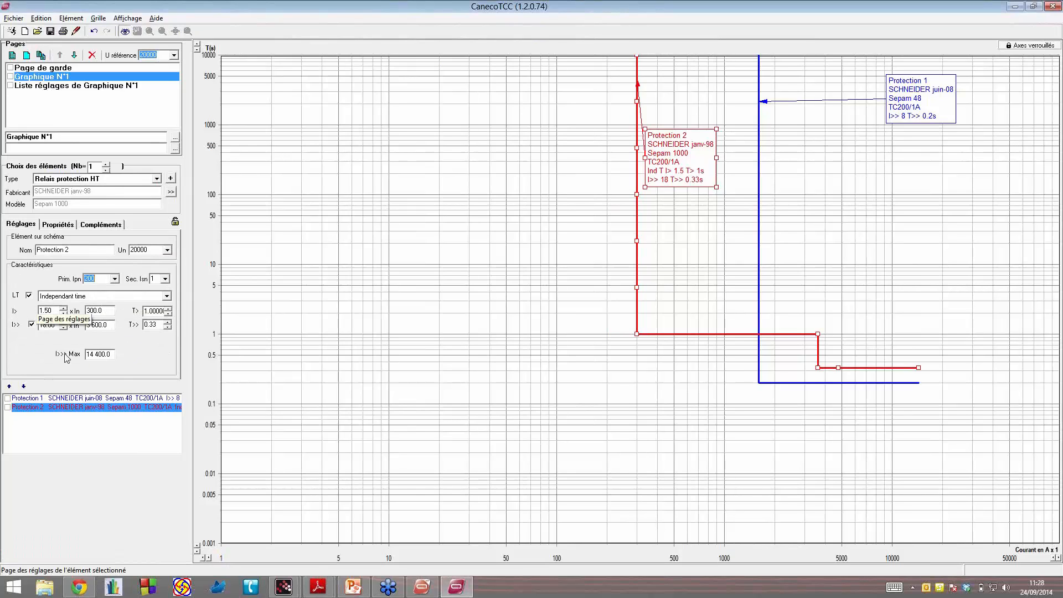
click(28, 295)
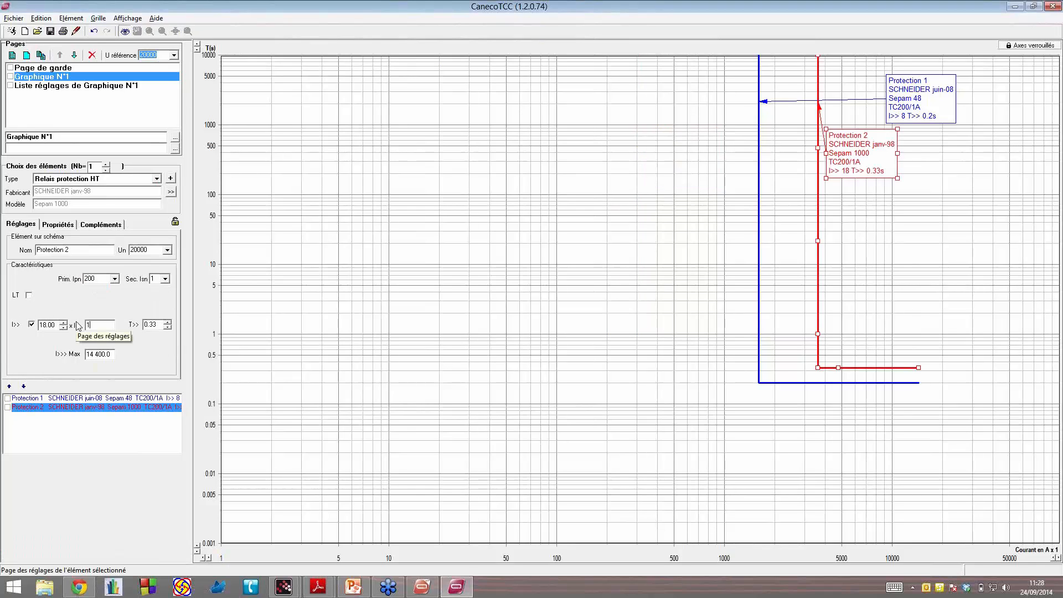
Step: Set Protection 2's I>> threshold to 7 x In with a T>> delay of 0.08 s
triple_click(99, 325)
text(1)
double_click(149, 324)
text(0.08)
key(Return)
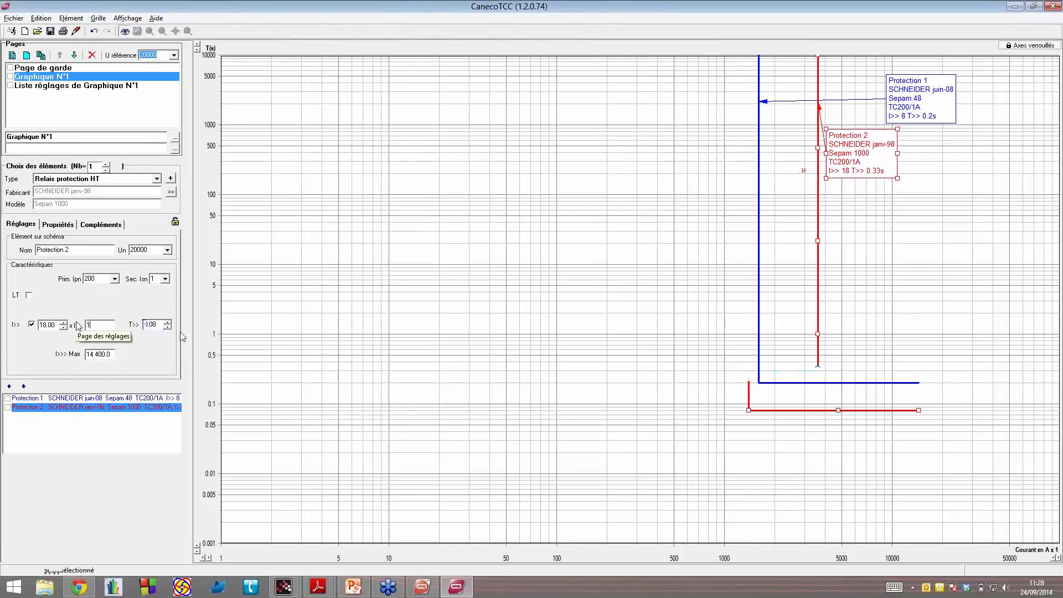
key(BackSpace)
key(BackSpace)
key(BackSpace)
text(.08)
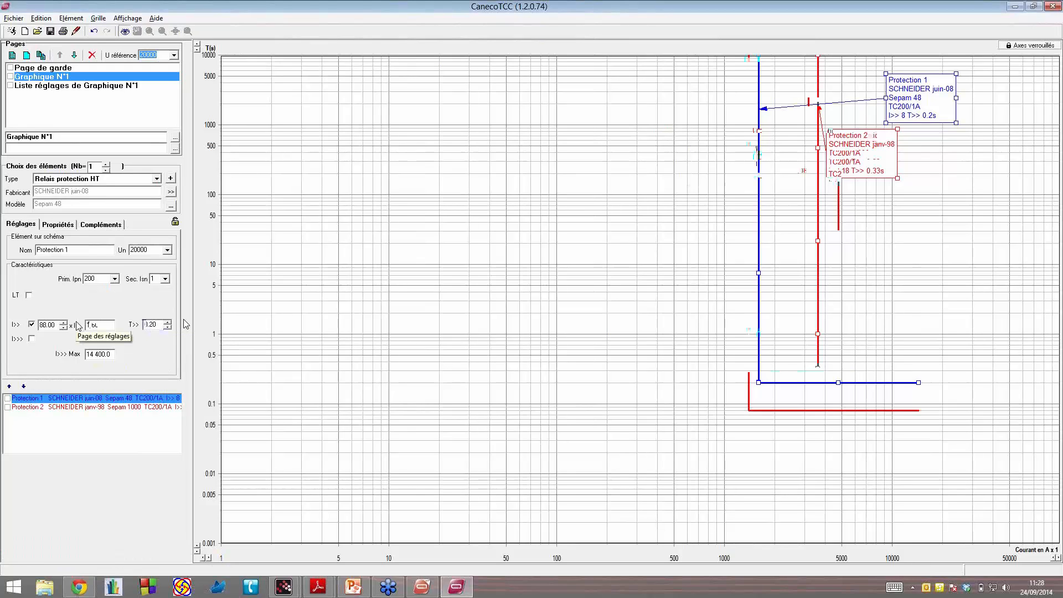
Step: Set Protection 1's T>> delay to 0.12 s and its logical selectivity time T2 to 0.22 s
text(1)
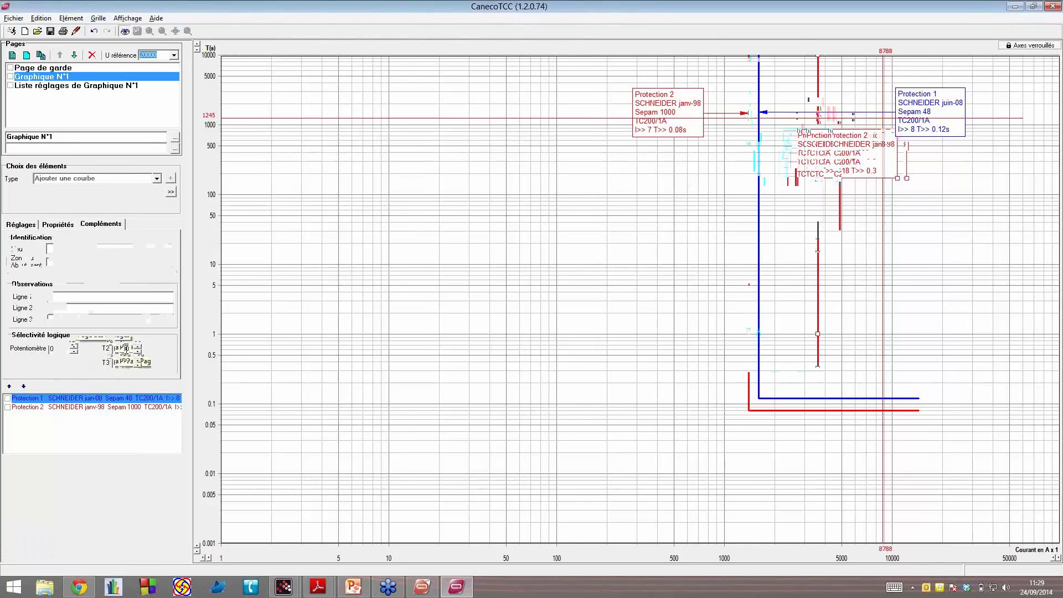
text(22)
click(95, 398)
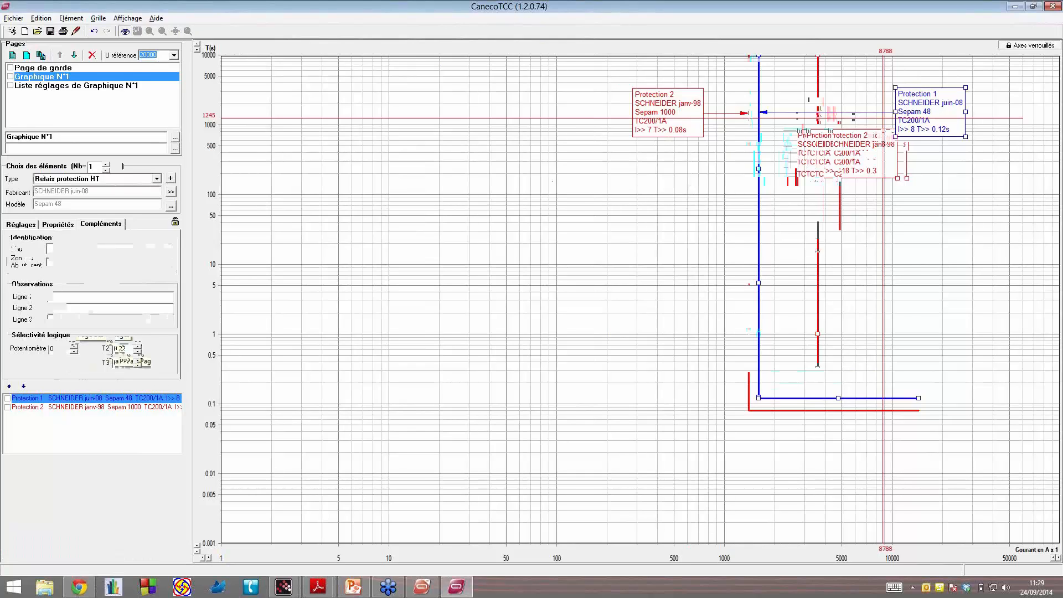
Step: Switch to the Caneco HT diagram and examine the feeder from relay D1/1 through CBL002, the Solefuse, CBL006, TR1 and CBL007 to the TGBT relay
click(432, 593)
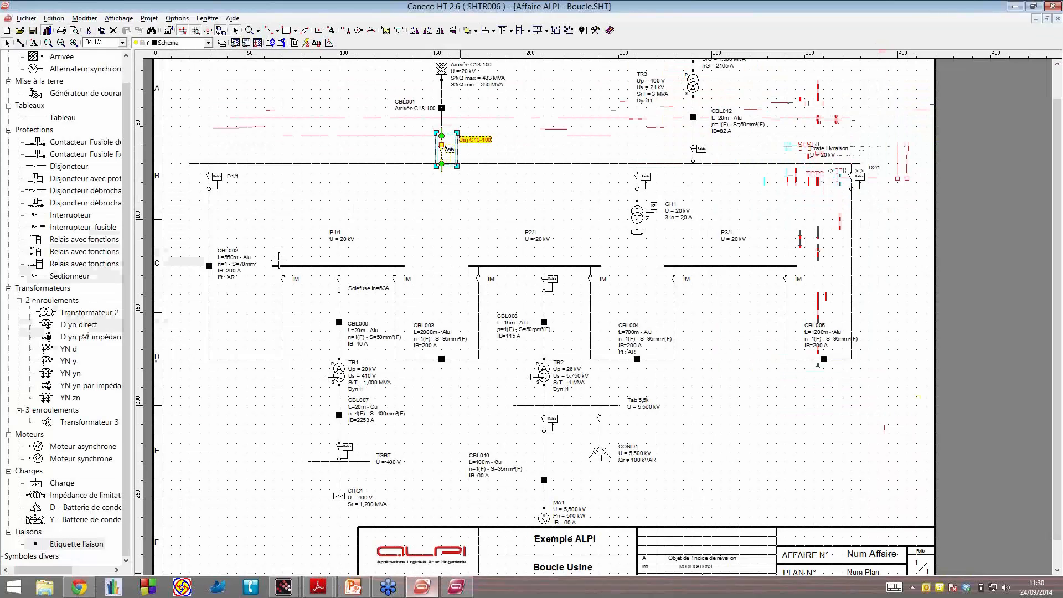
click(257, 213)
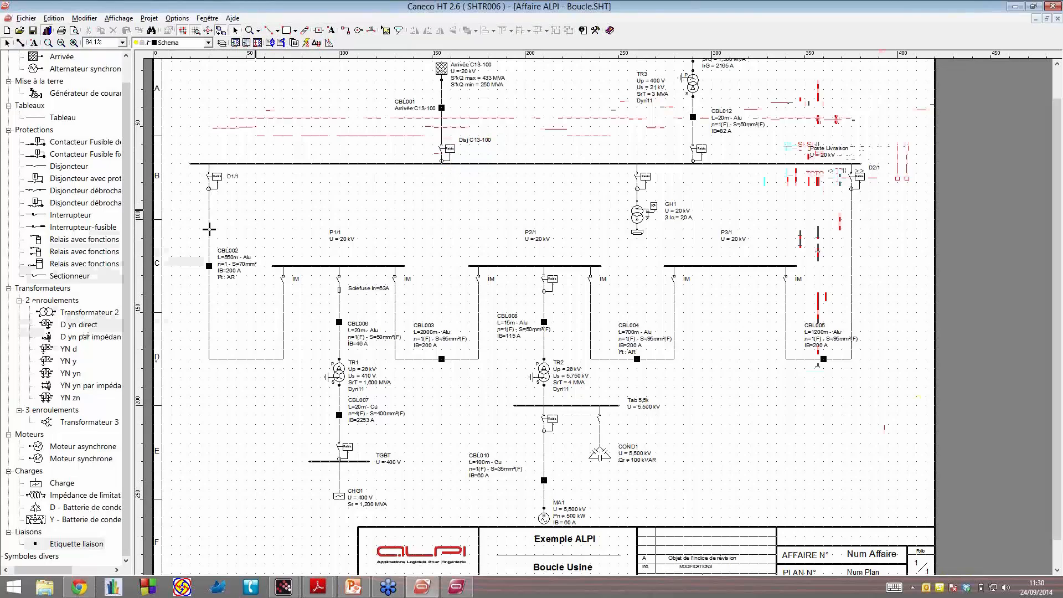
click(209, 228)
click(210, 229)
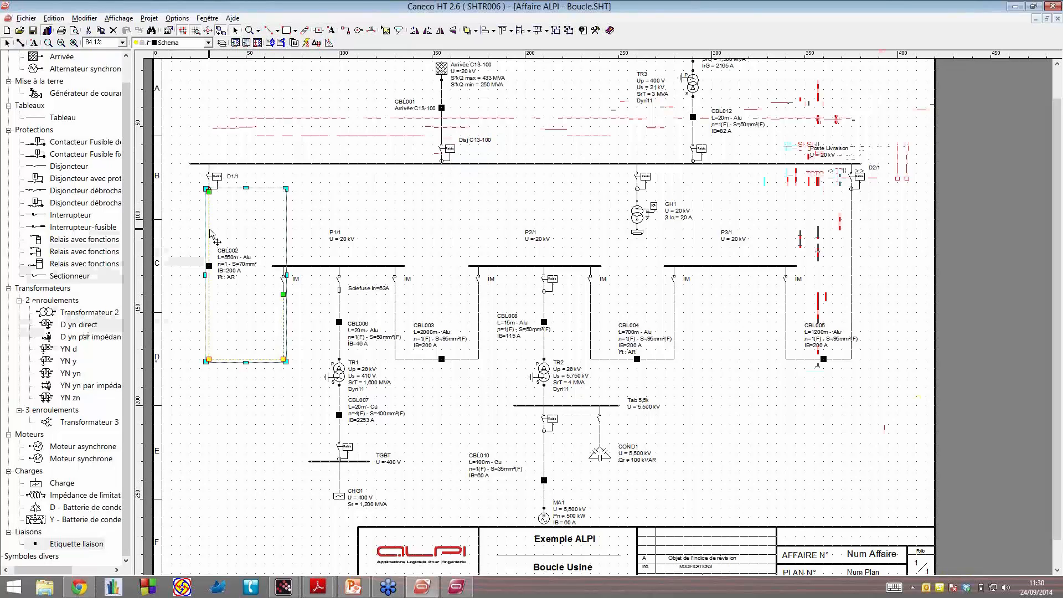
click(225, 187)
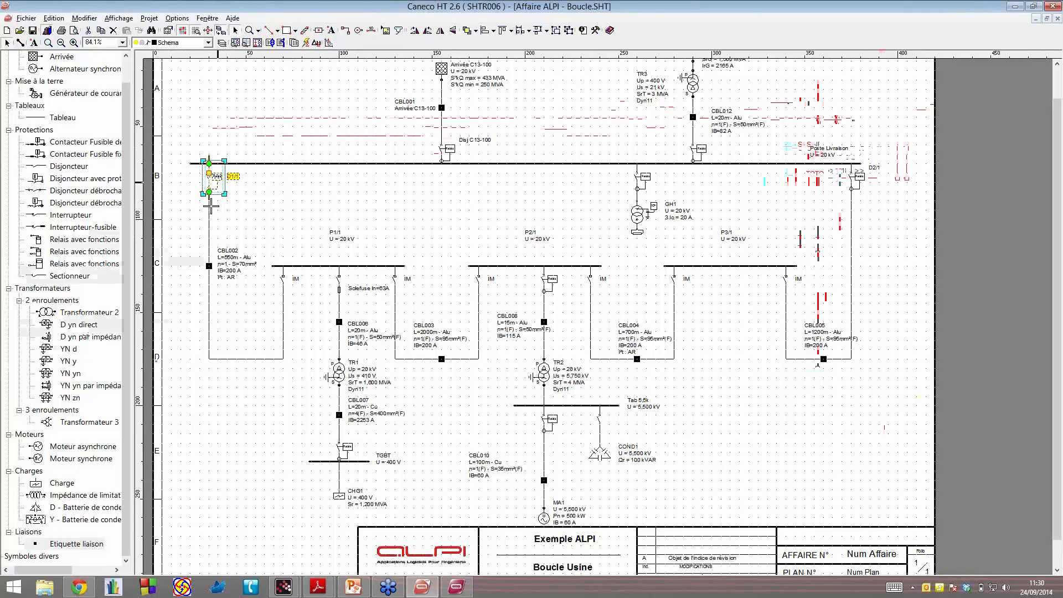
click(328, 320)
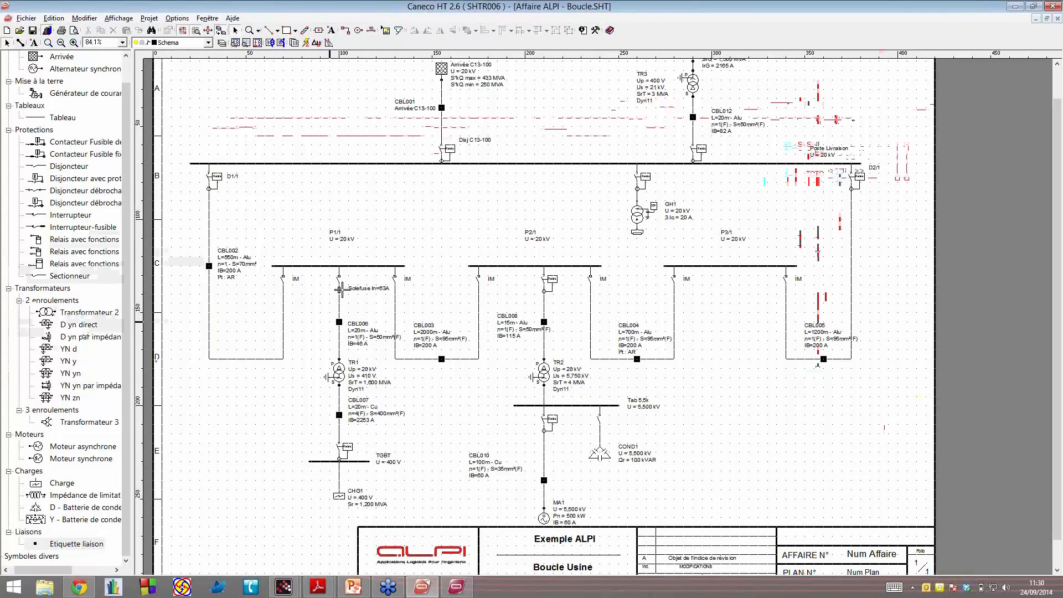
click(340, 289)
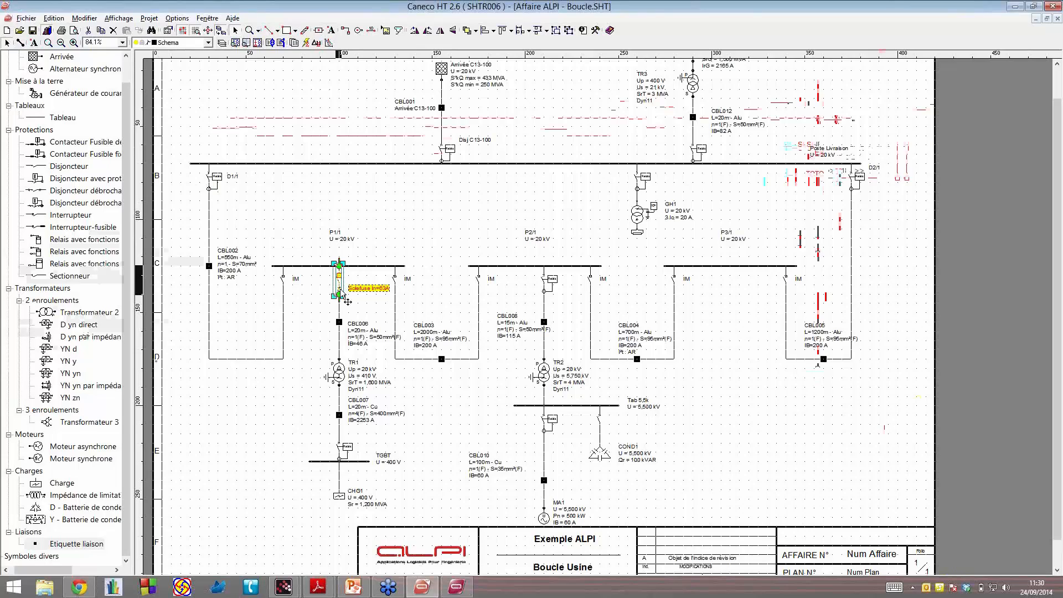
click(340, 341)
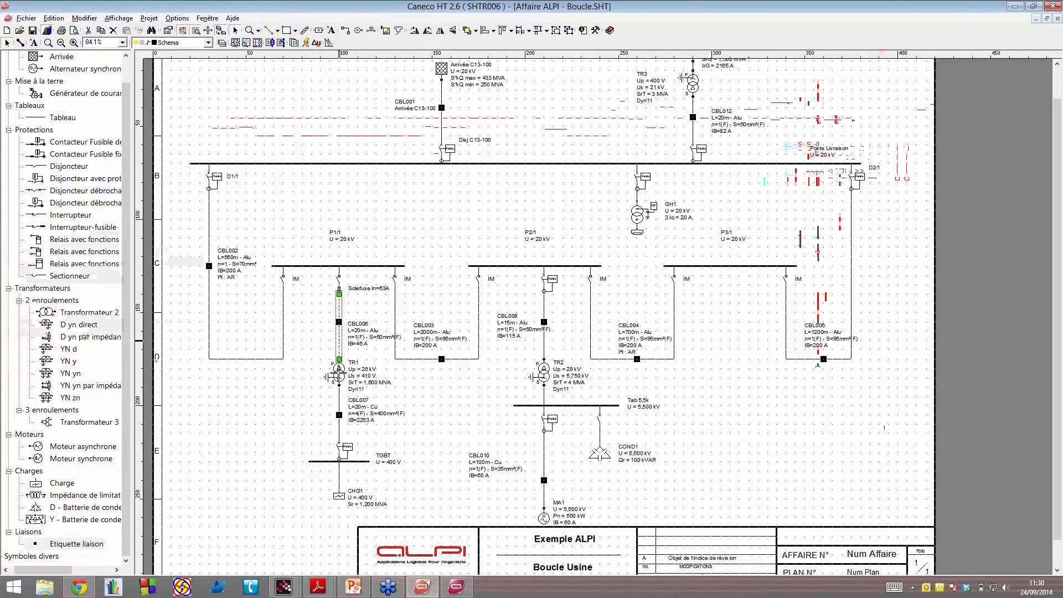
click(340, 288)
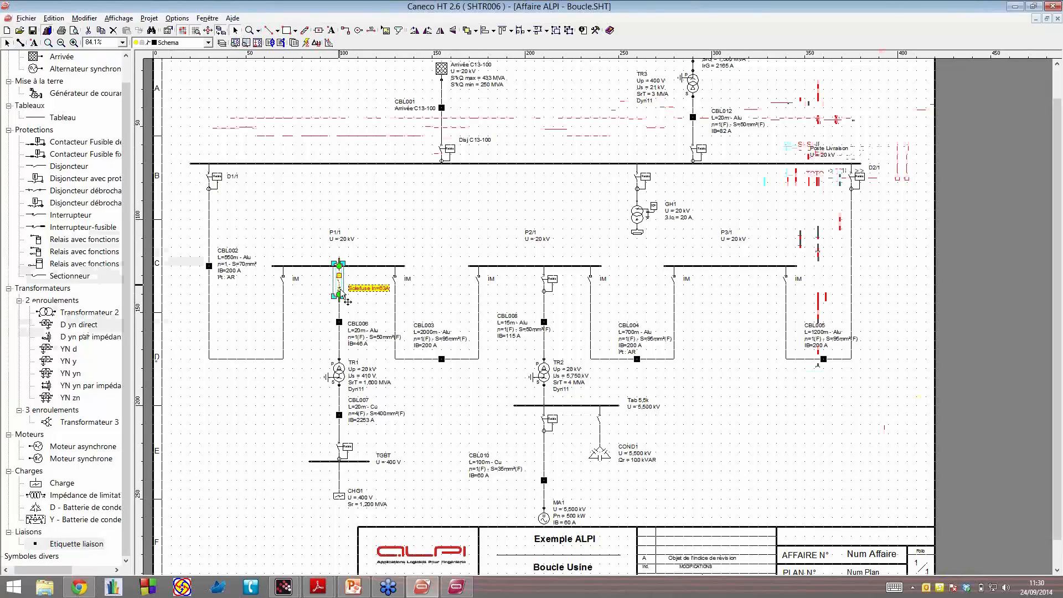
click(340, 370)
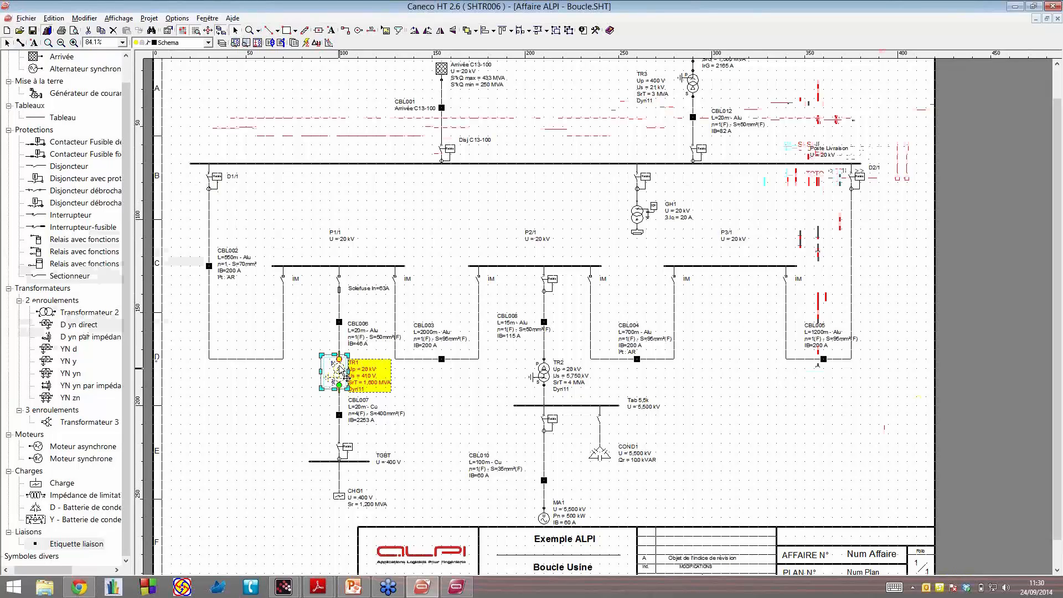
click(340, 409)
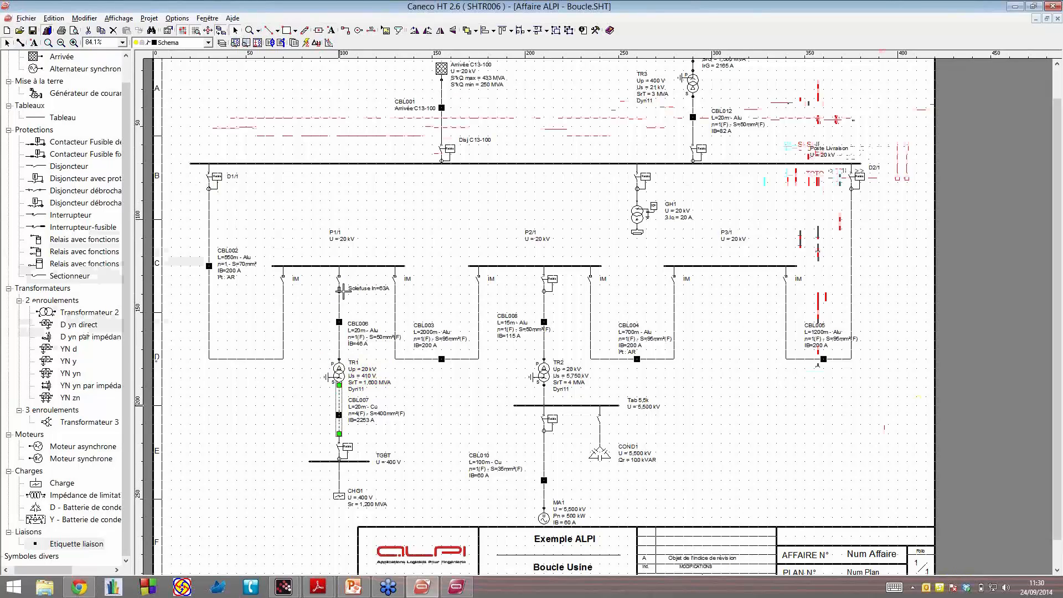
click(347, 448)
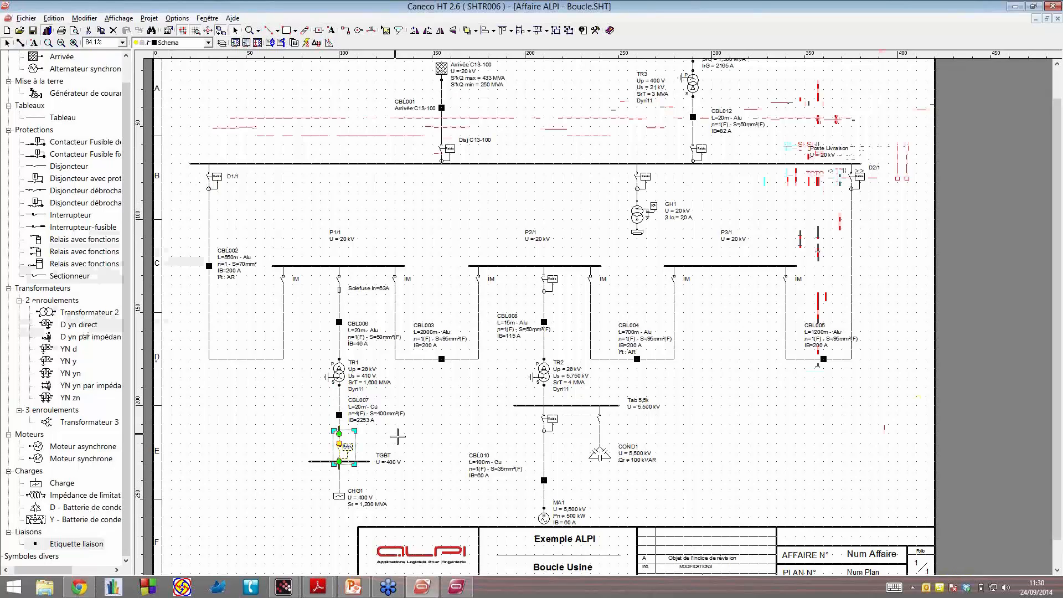
click(398, 437)
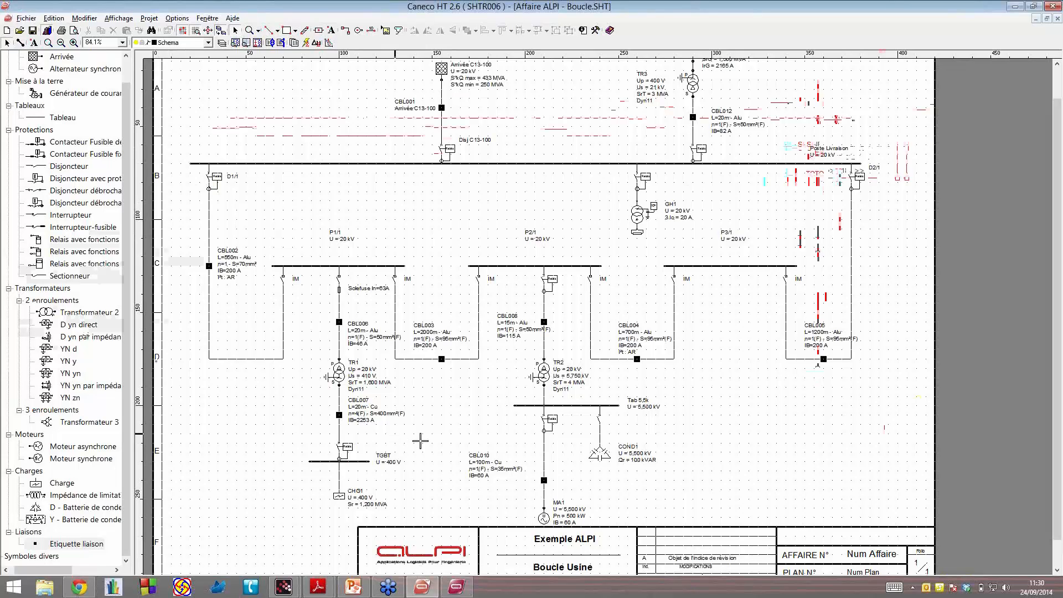
Step: Copy CBL002, CBL006, TR1 and CBL007 from the diagram into Caneco TCC's Graphique N°1 and move the CBL007 label clear of its curve
click(208, 224)
key(Escape)
click(210, 230)
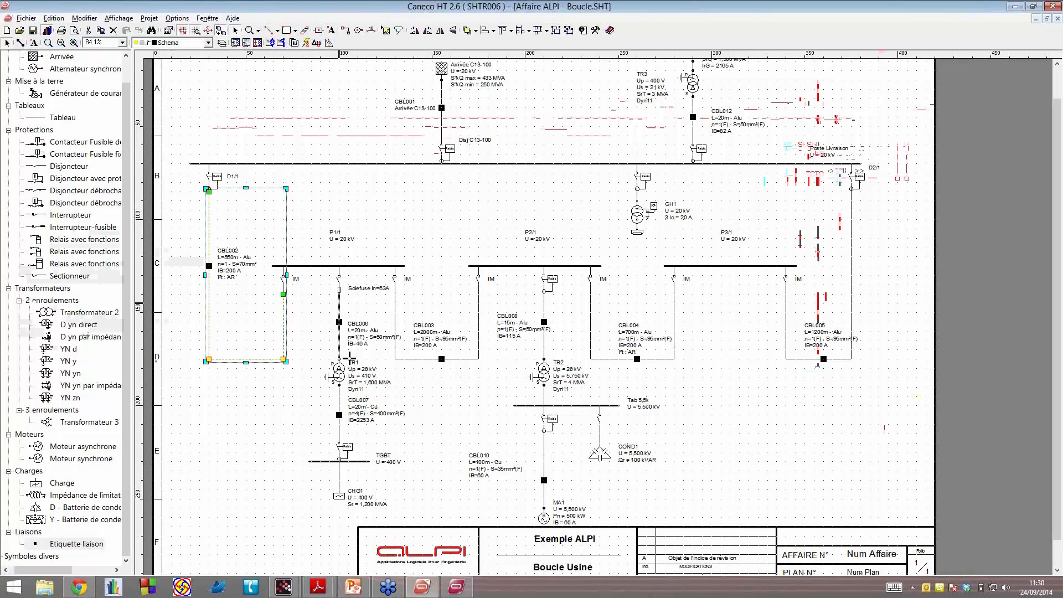
drag(350, 357, 344, 379)
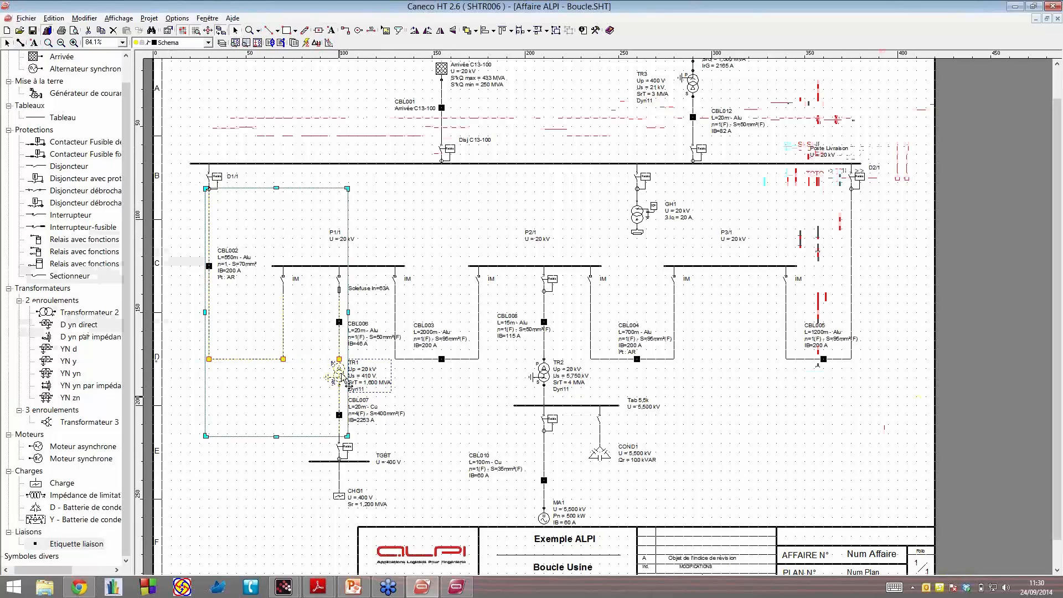
right_click(367, 377)
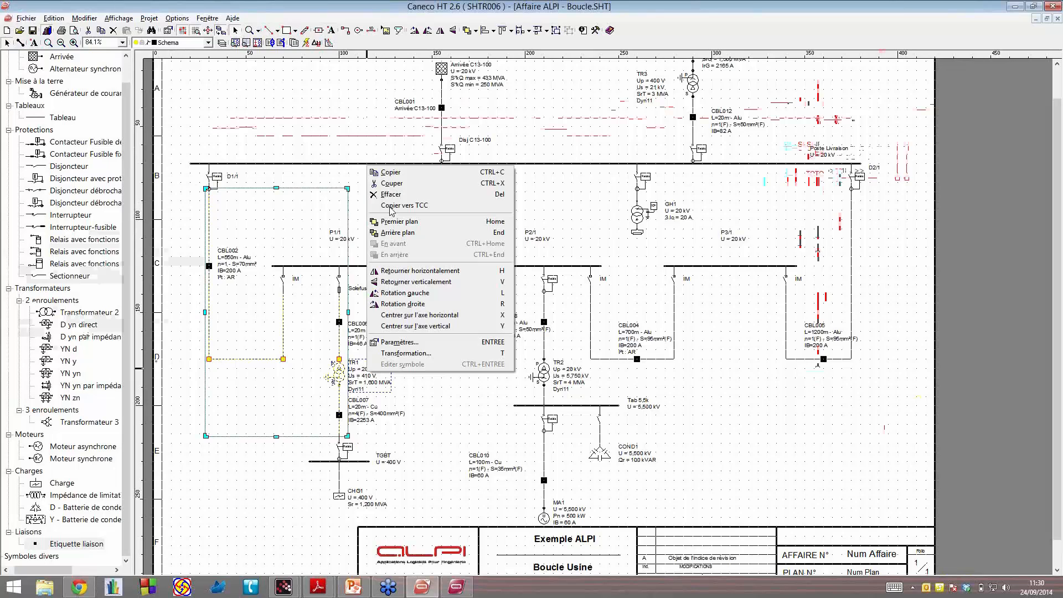
click(388, 204)
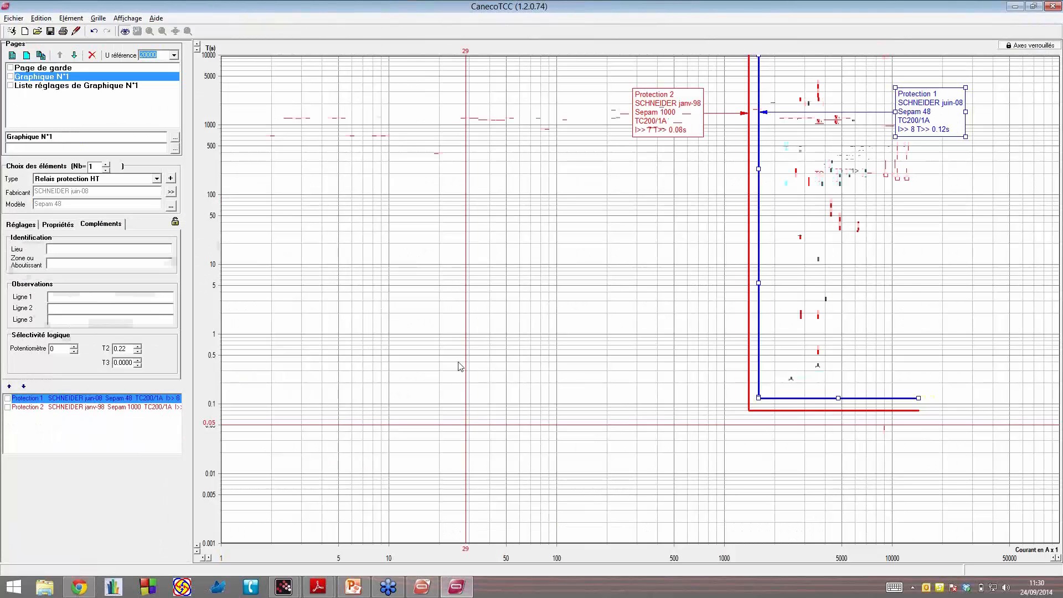
right_click(467, 379)
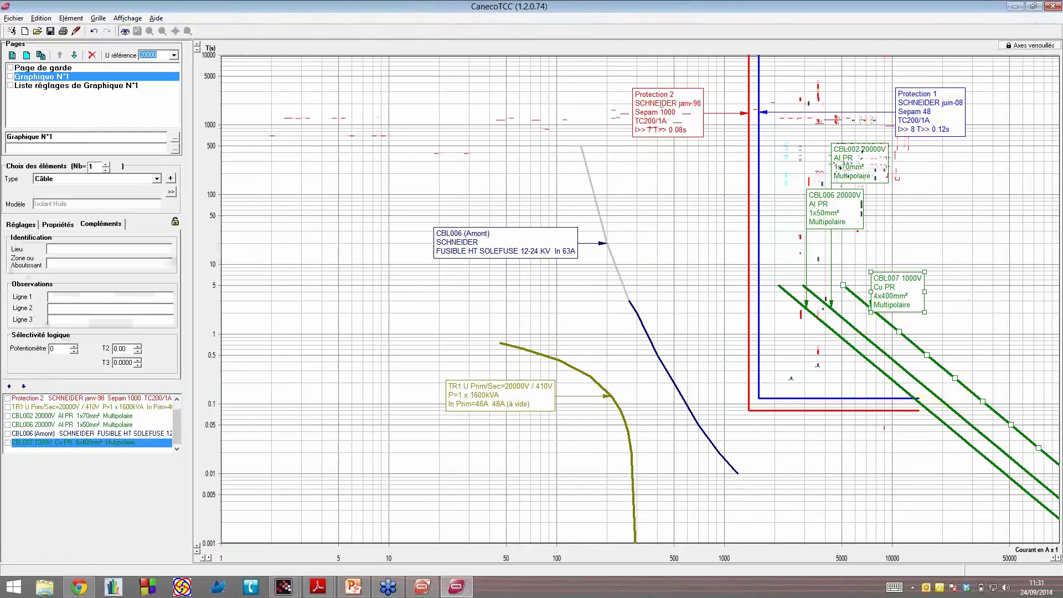
drag(903, 295, 968, 300)
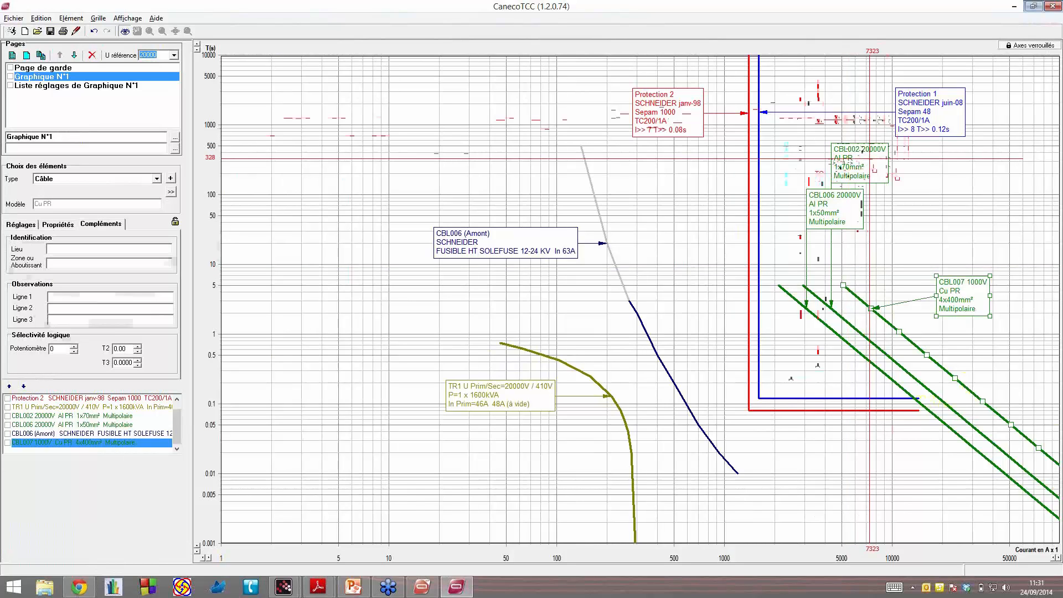
click(869, 158)
Step: Compare the D1/1 feeder in the Caneco HT diagram, down to TR1 and CBL007, with the fuse, transformer and cable curves in Caneco TCC
key(alt+Tab)
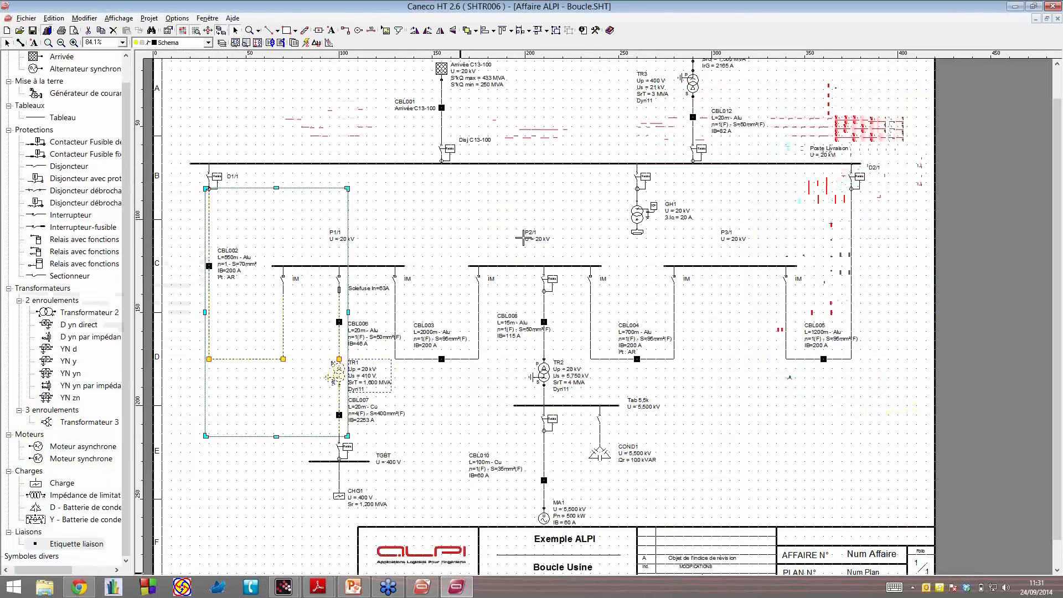
click(456, 219)
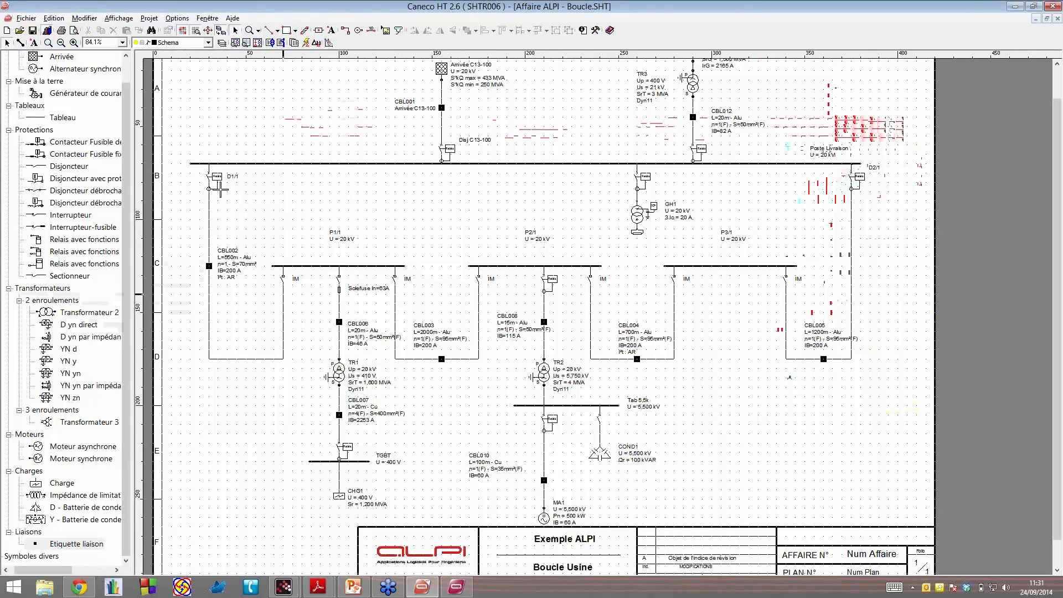
click(324, 266)
click(351, 328)
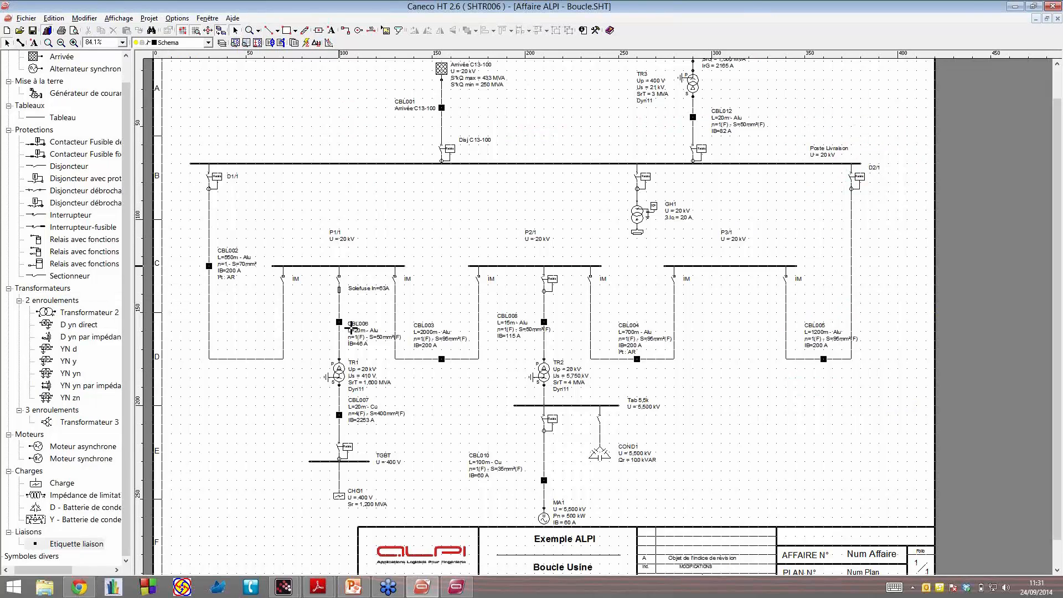
click(352, 391)
click(333, 434)
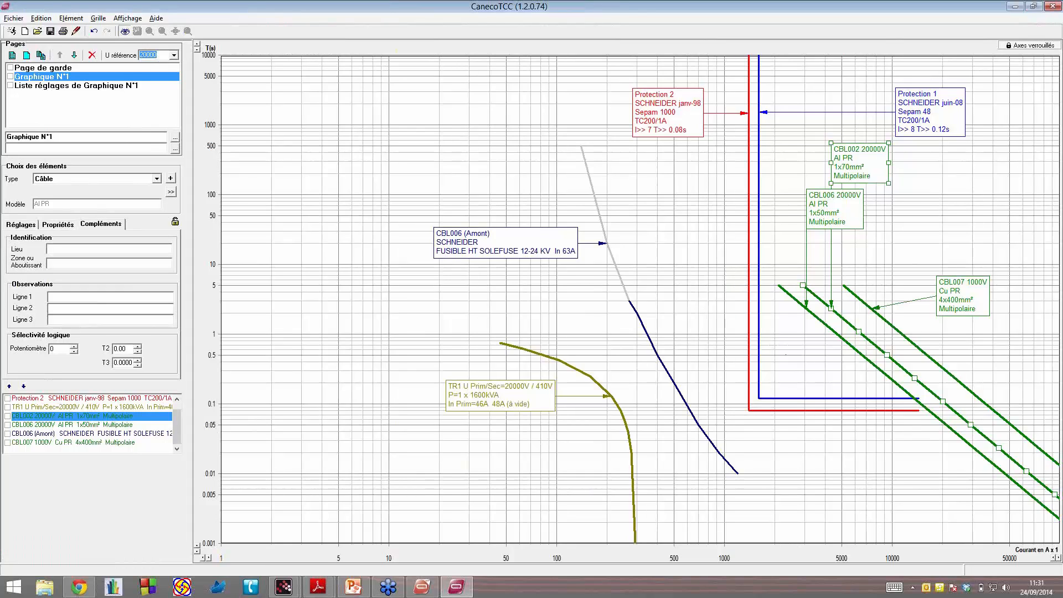
key(alt+Tab)
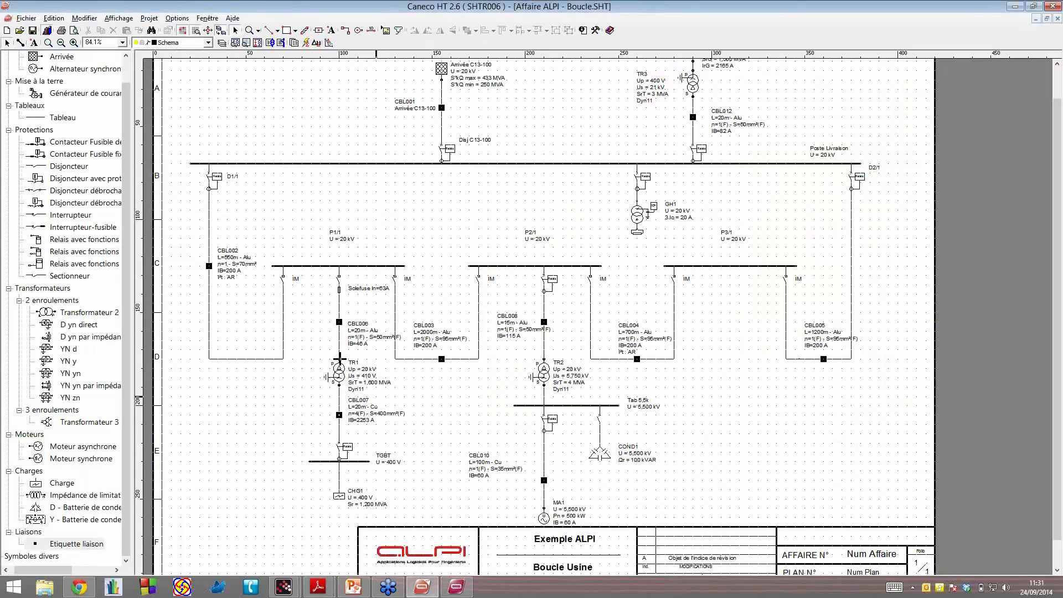
click(340, 357)
key(alt+Tab)
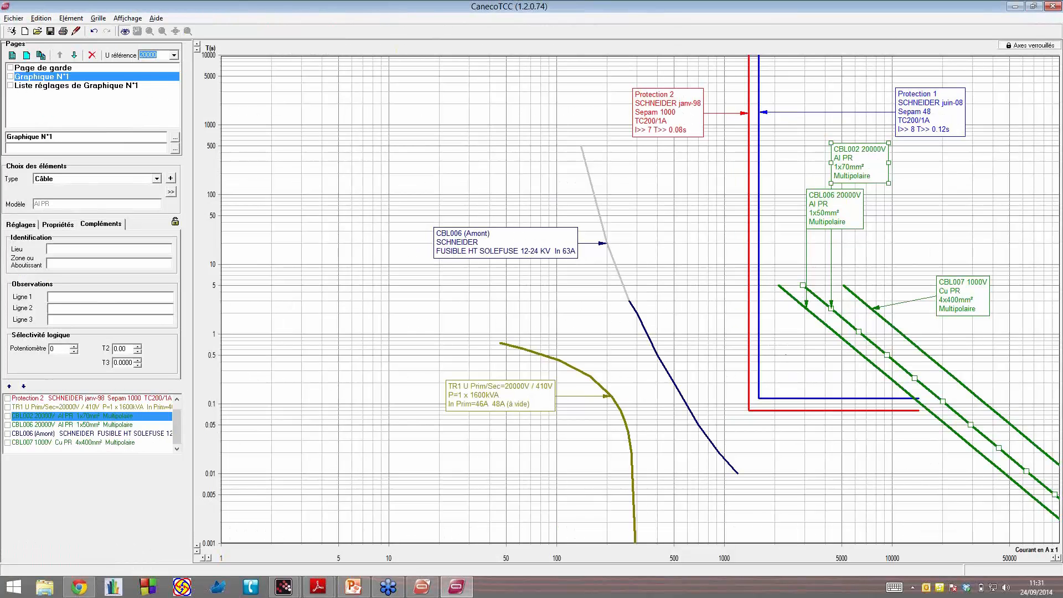
Step: In Caneco HT, set the result labels to appear on all equipment without the subtransient three-phase I"k3, keeping the two-phase I"k2
key(alt+Tab)
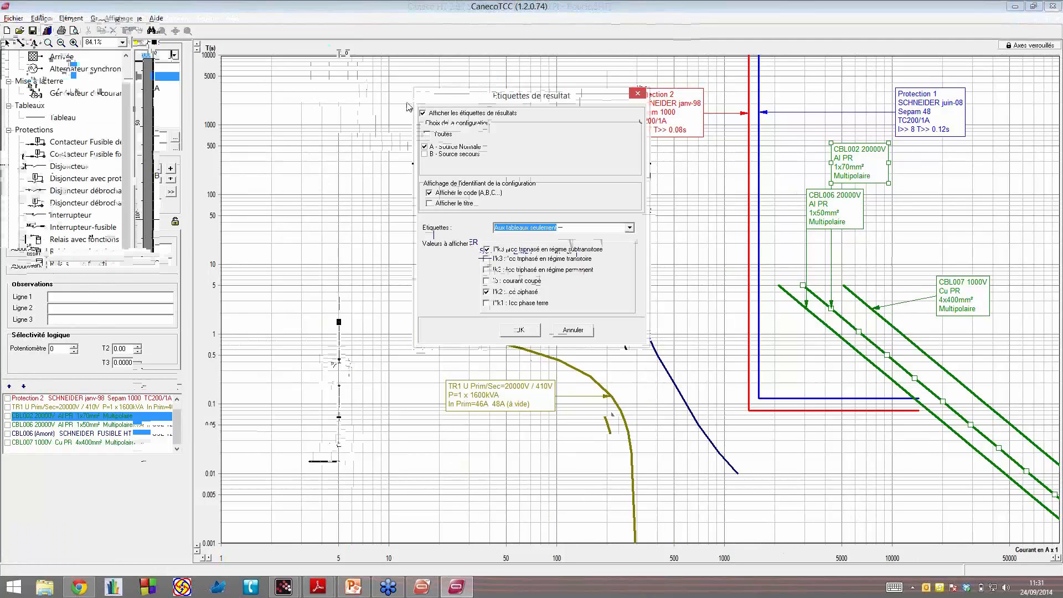
click(487, 250)
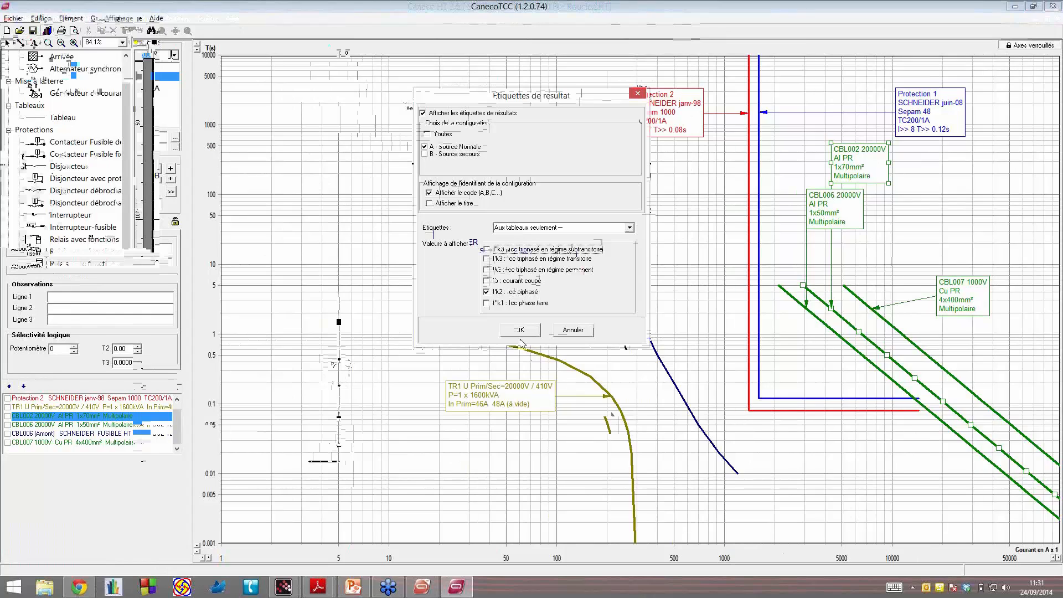
click(629, 228)
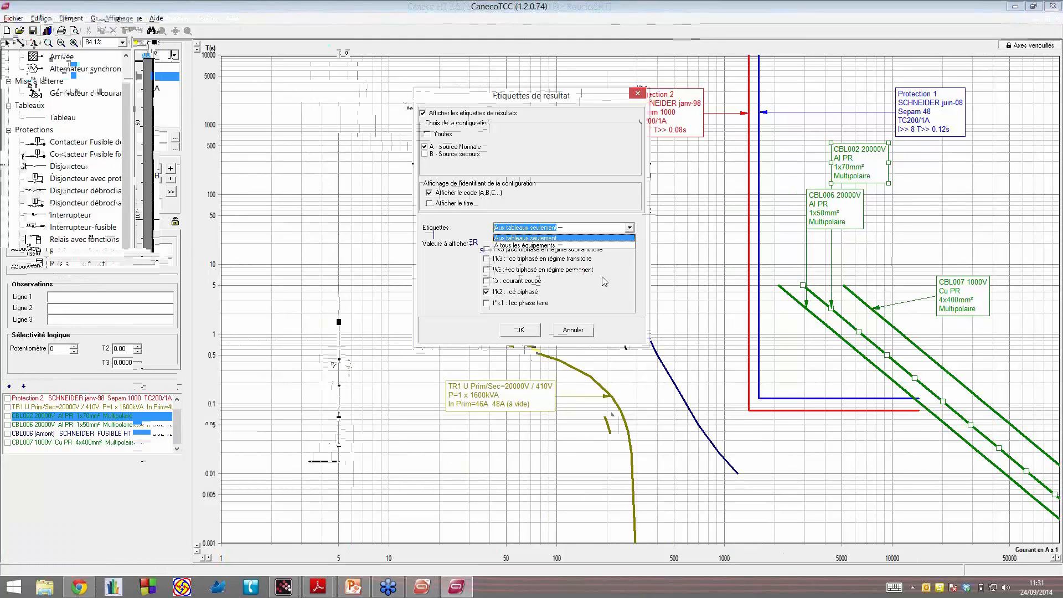
click(525, 245)
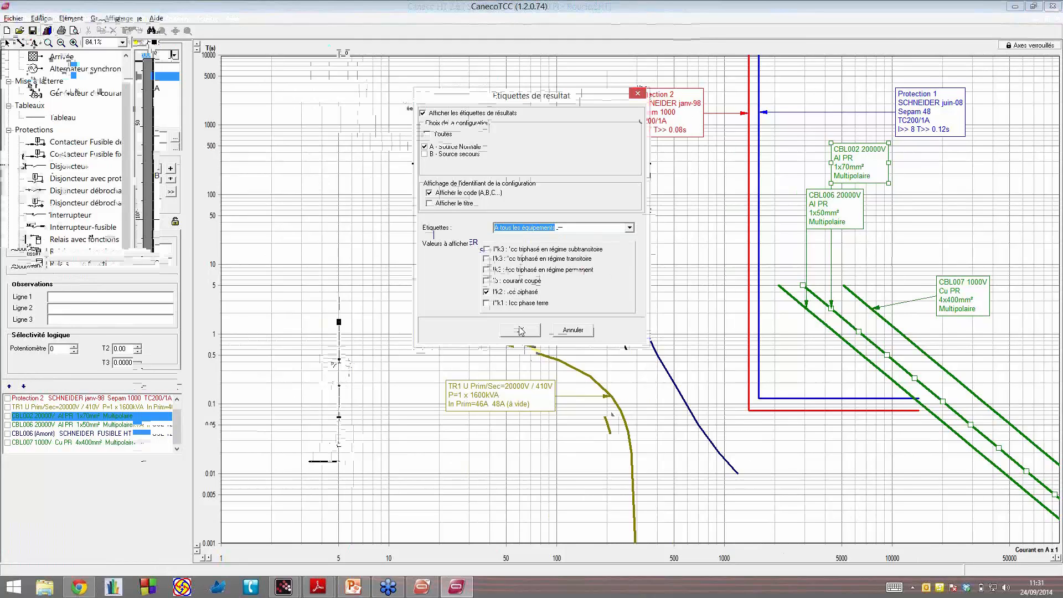
click(520, 331)
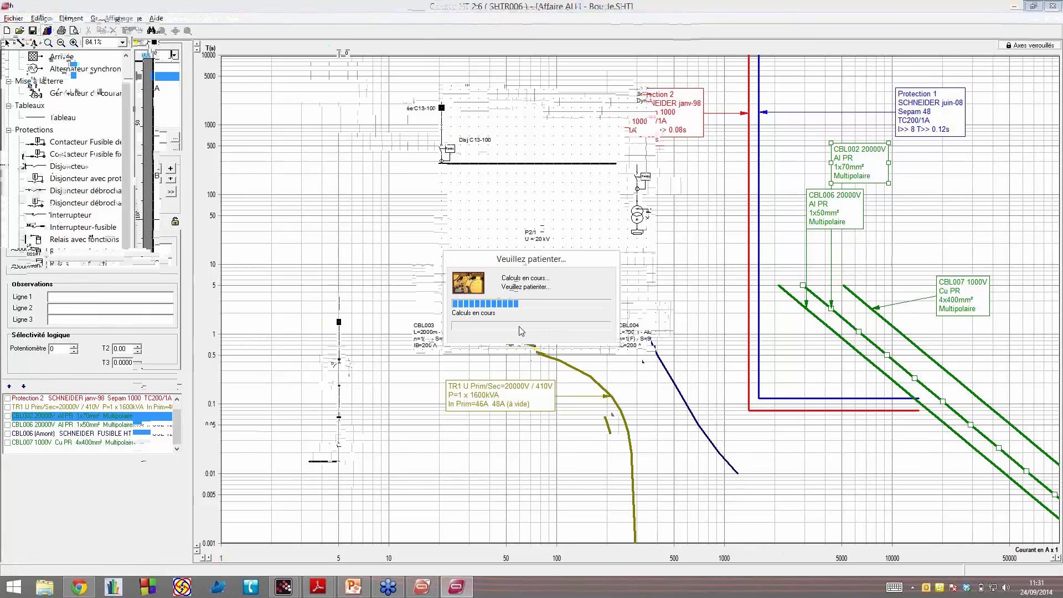
Step: Move TR1's primary and secondary short-circuit result label to the free space left of the transformer symbol
click(335, 372)
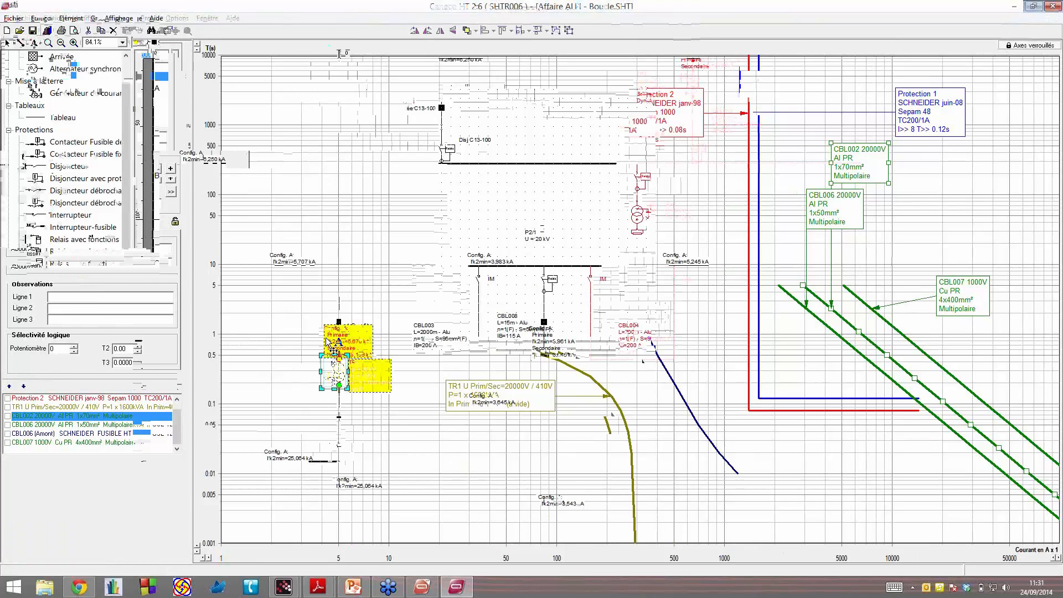
drag(293, 374, 274, 392)
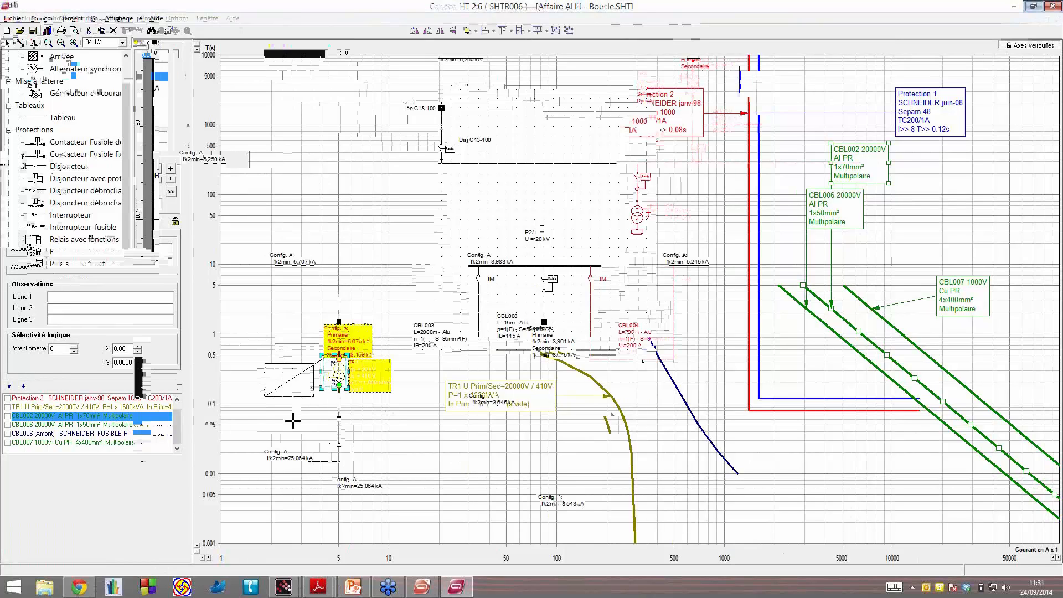
click(306, 404)
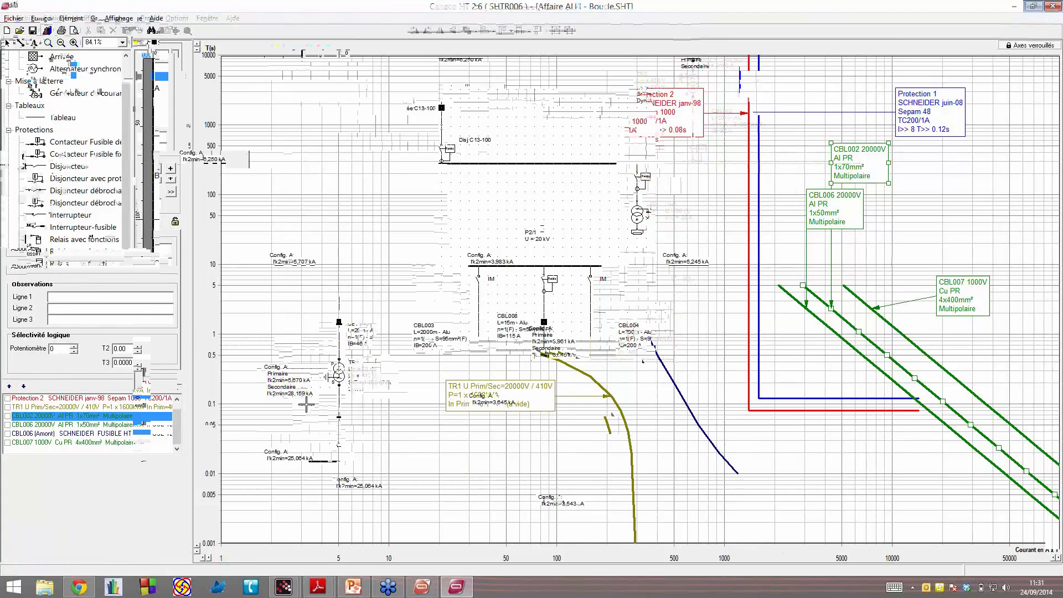
click(326, 338)
click(254, 388)
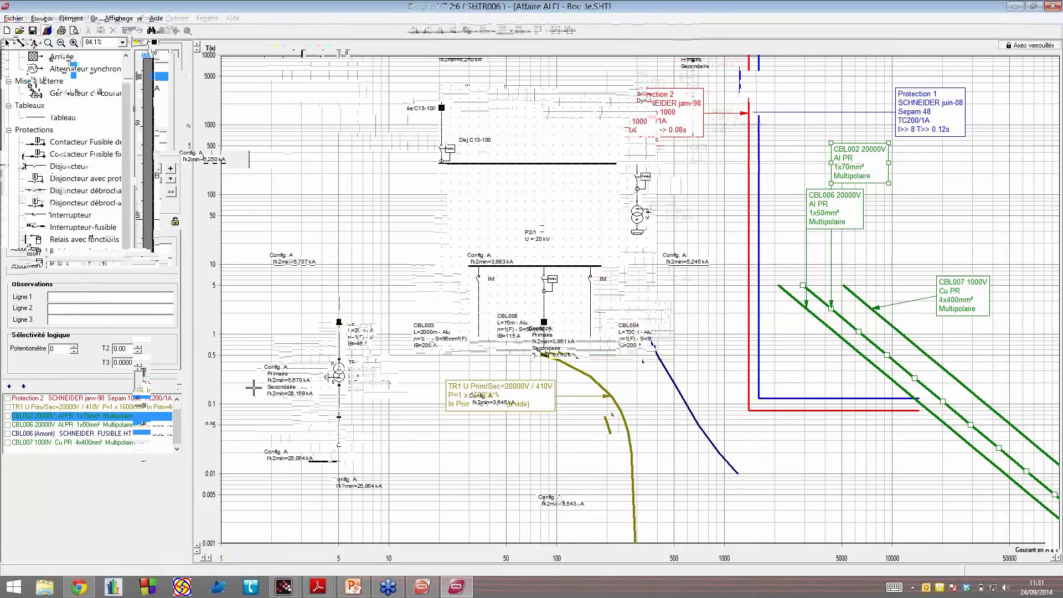
click(295, 395)
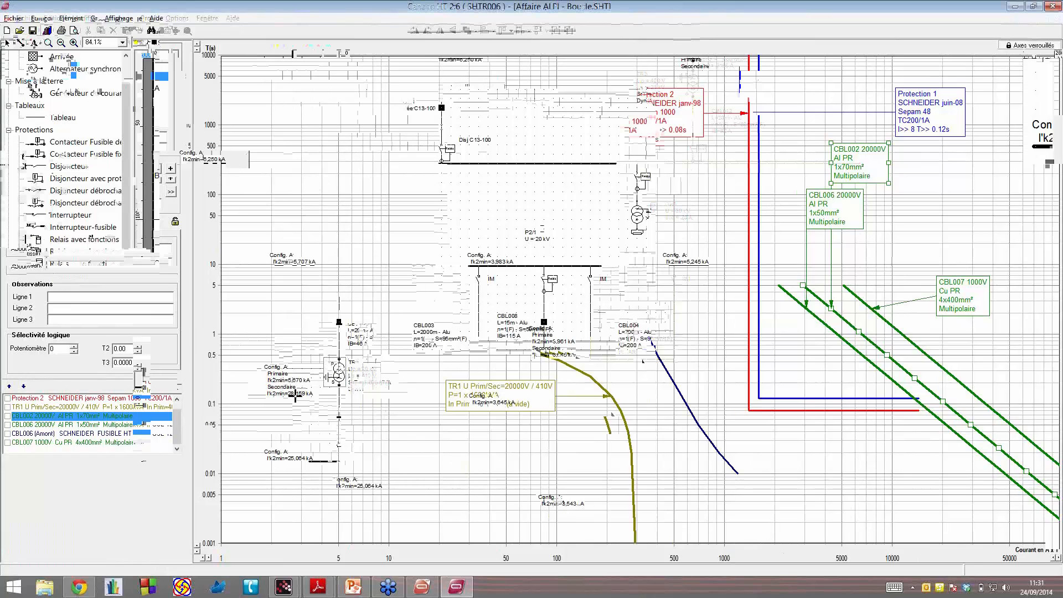
scroll(295, 395, up, 1)
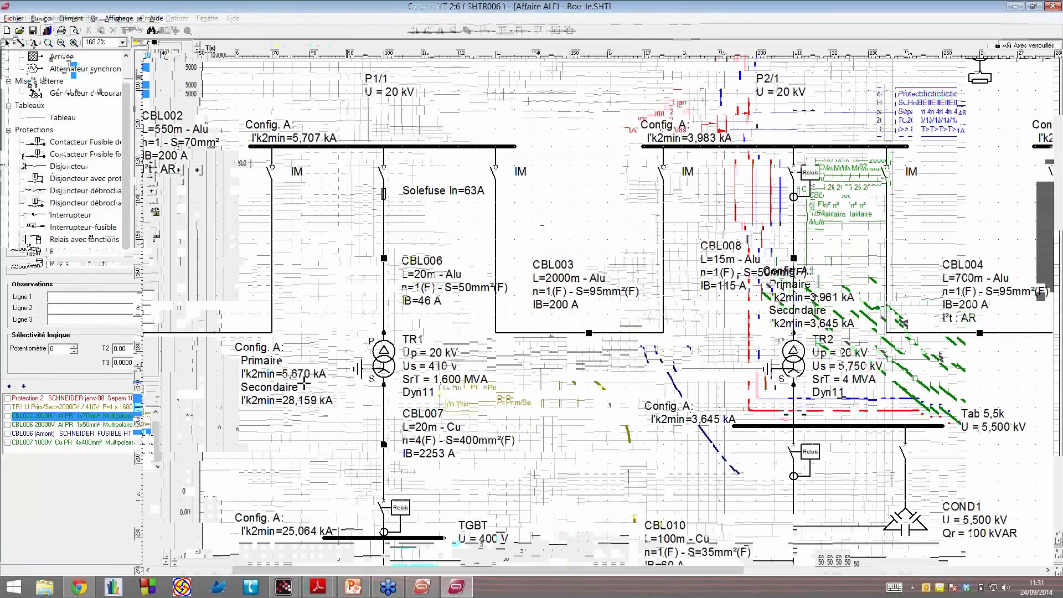
Step: In Caneco TCC, add an Ik element to Graphique N°1 and name it Ik2min TR1(P)
double_click(304, 382)
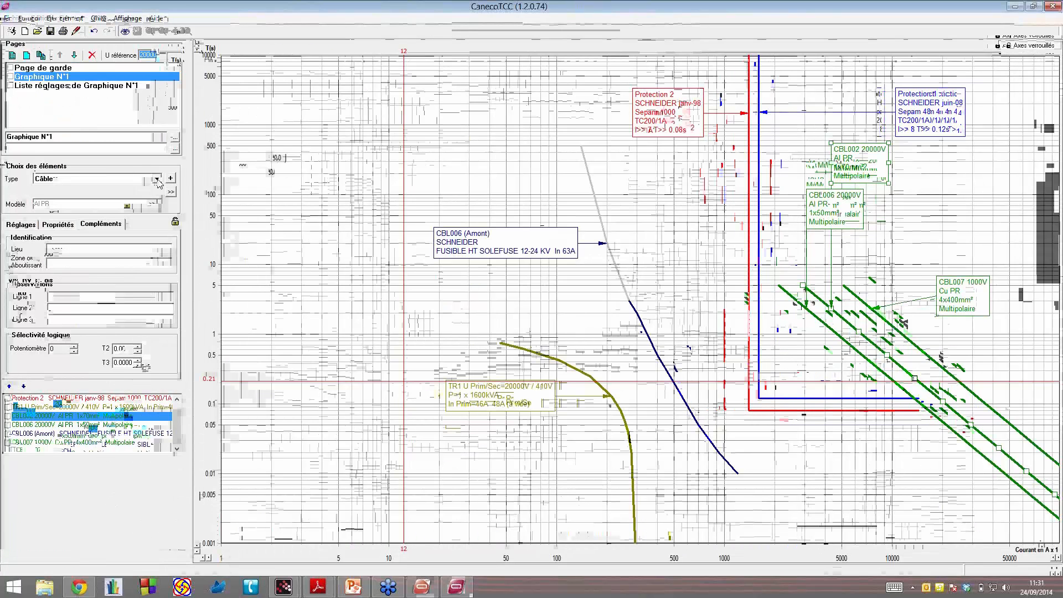
click(157, 179)
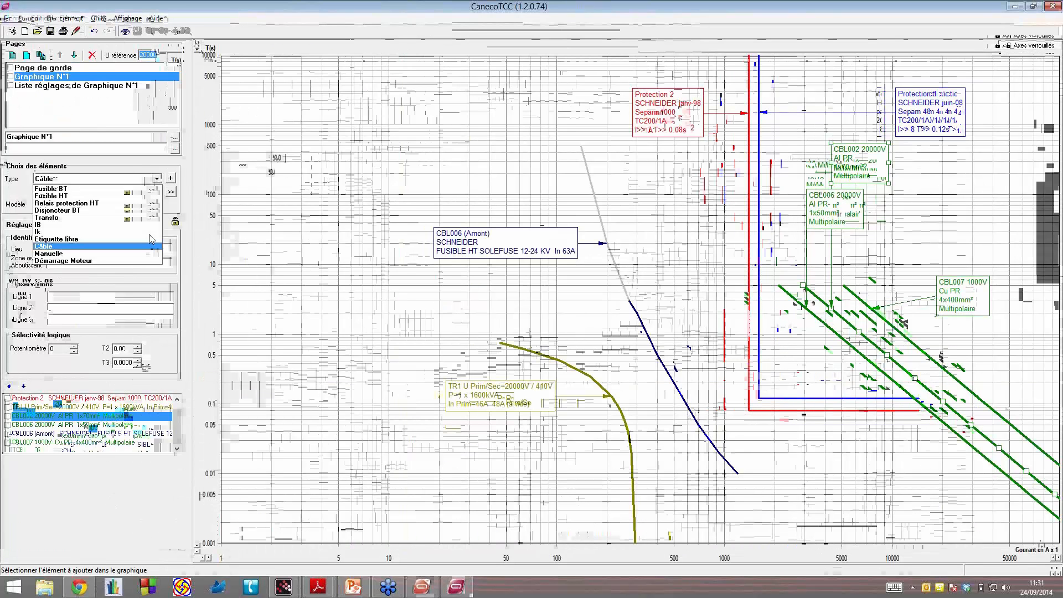
click(148, 233)
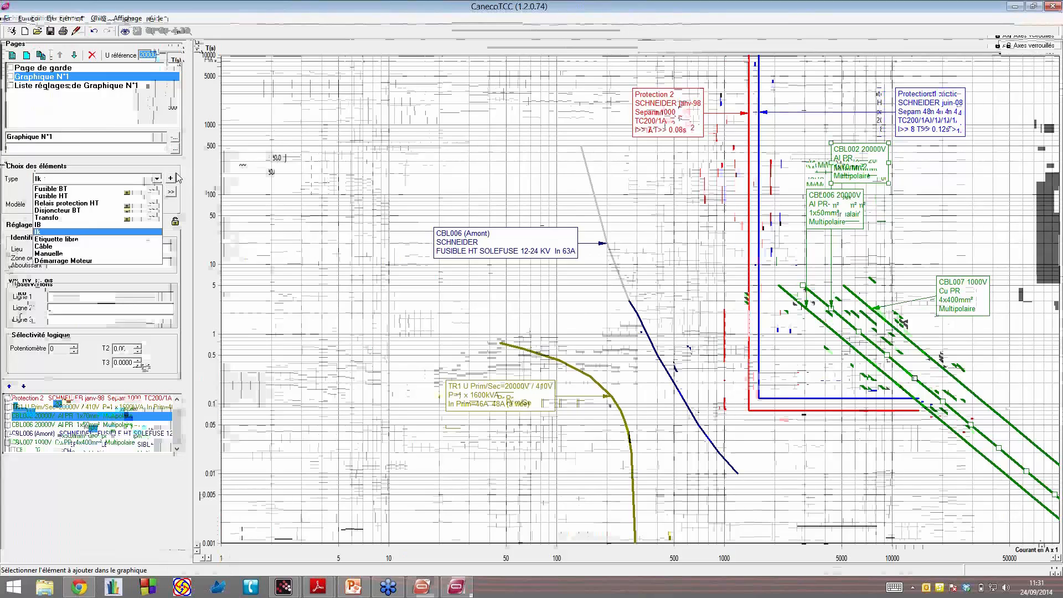
click(176, 178)
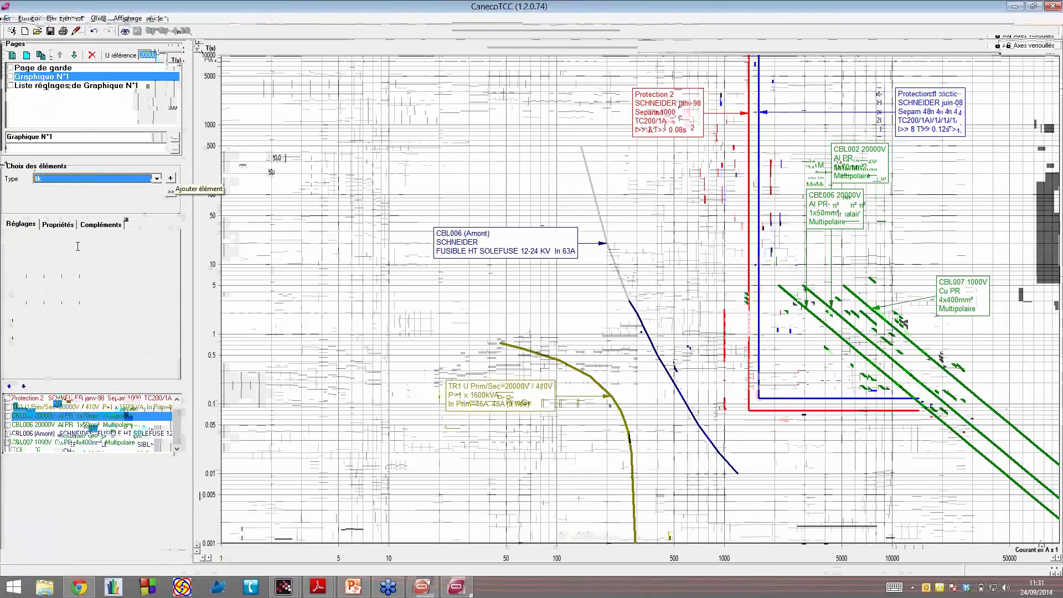
text(Ik2m)
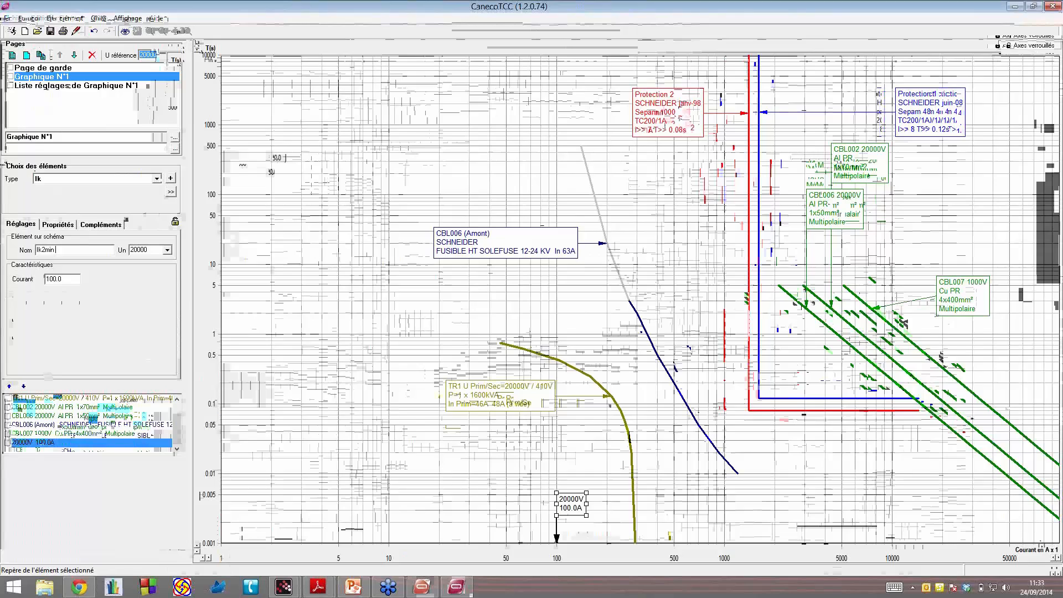
text(in TR1(P)
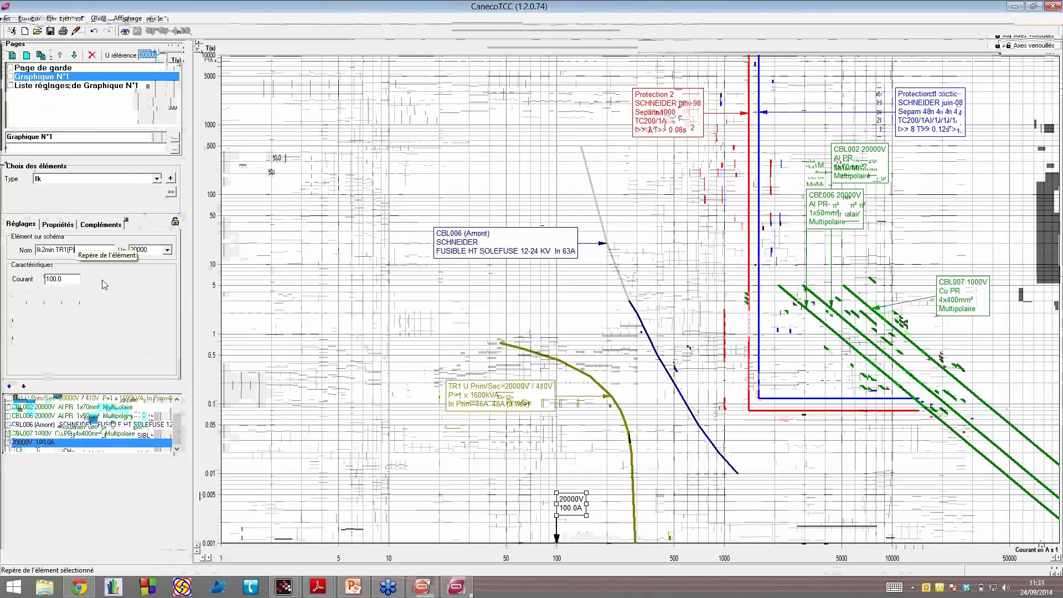
text())
Step: Set the Ik2min TR1(P) current to TR1's primary value from Caneco HT, 5670 A, and raise its label to the ends of the relay curves
key(alt+Tab)
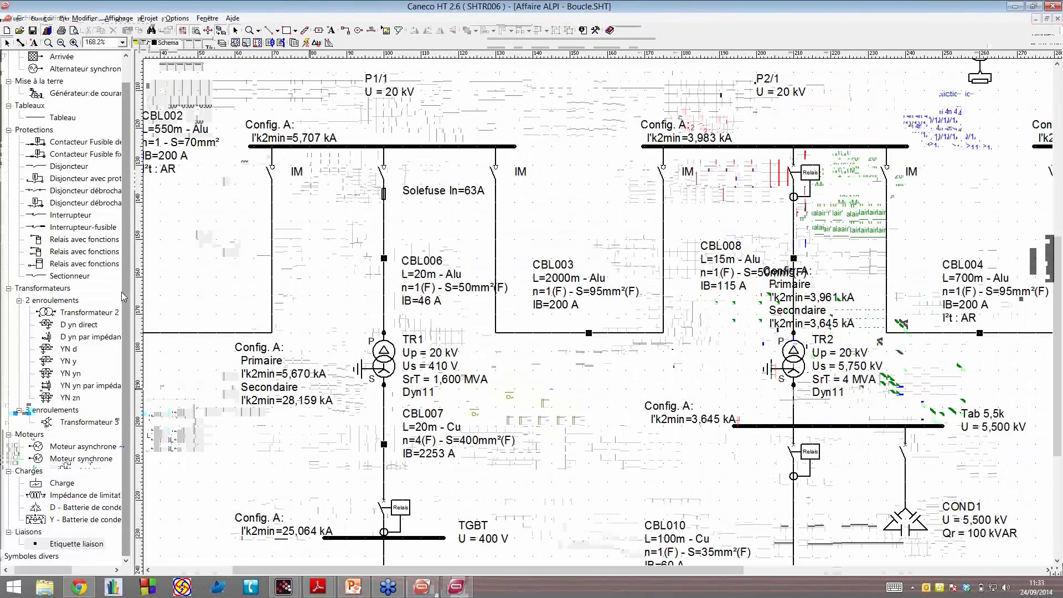
key(alt+Tab)
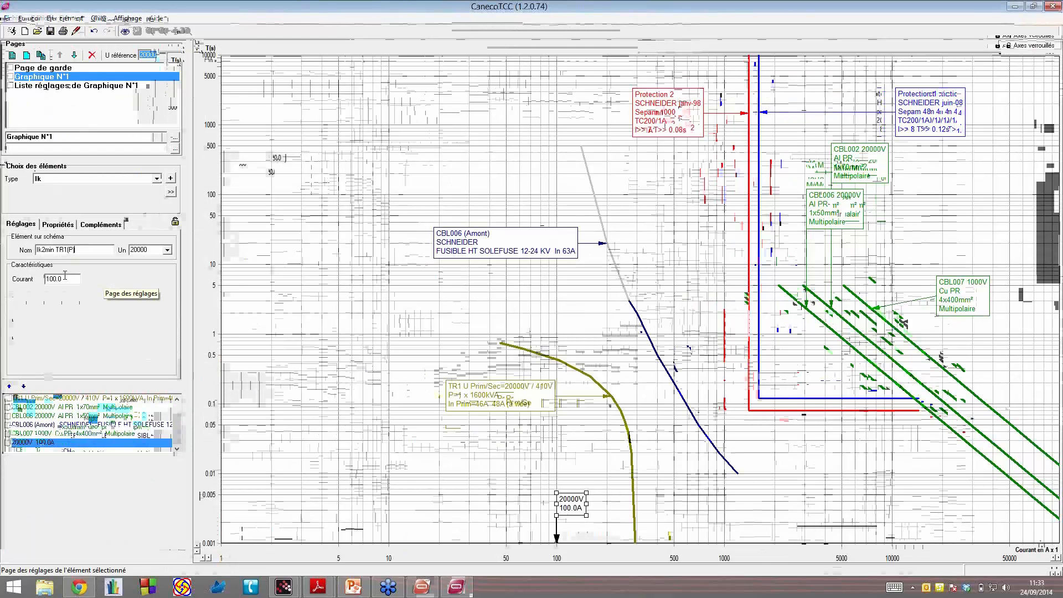
double_click(65, 278)
text(5)
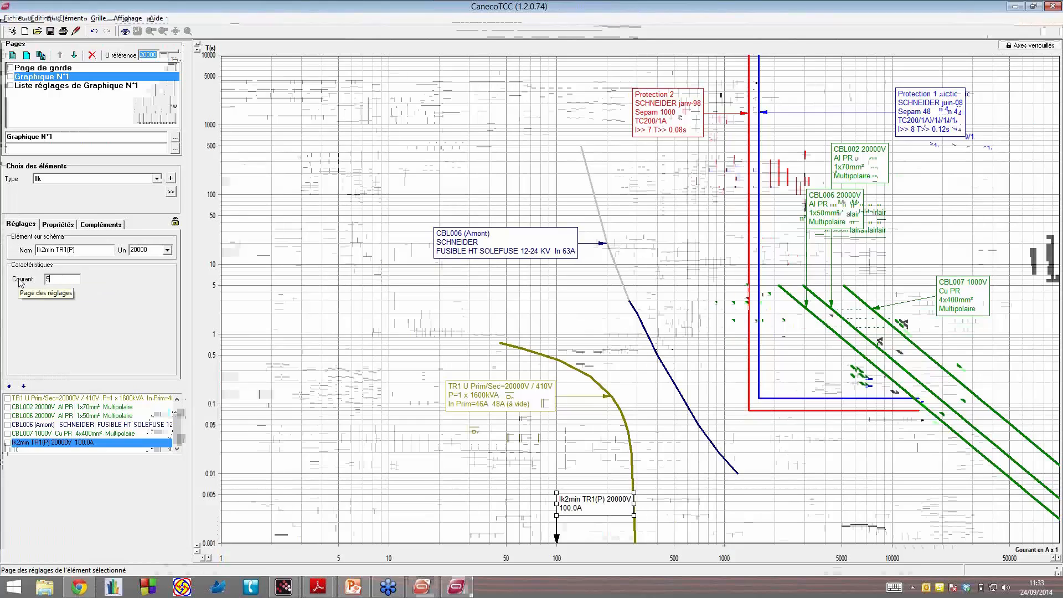
text(670)
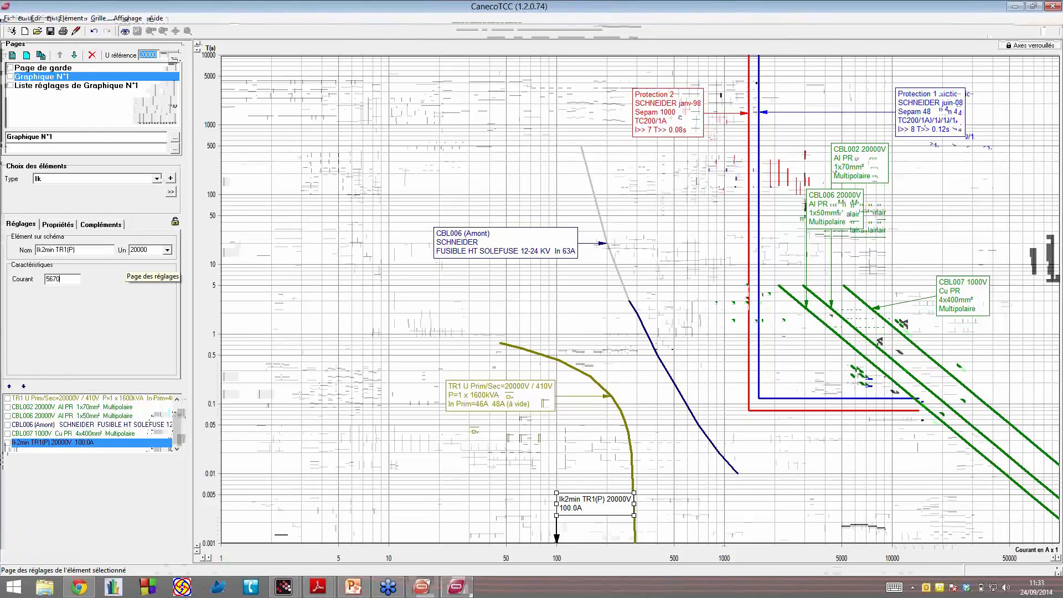
key(Return)
drag(867, 499, 866, 380)
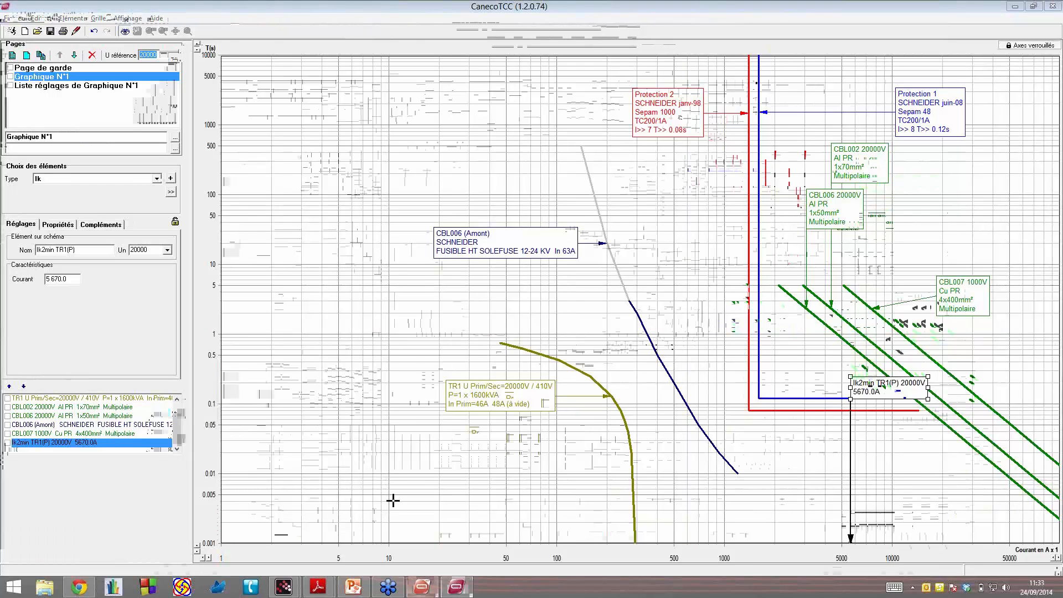
Step: Add a second Ik element to Graphique N°1 and name it Ik2min TGBT
key(alt+Tab)
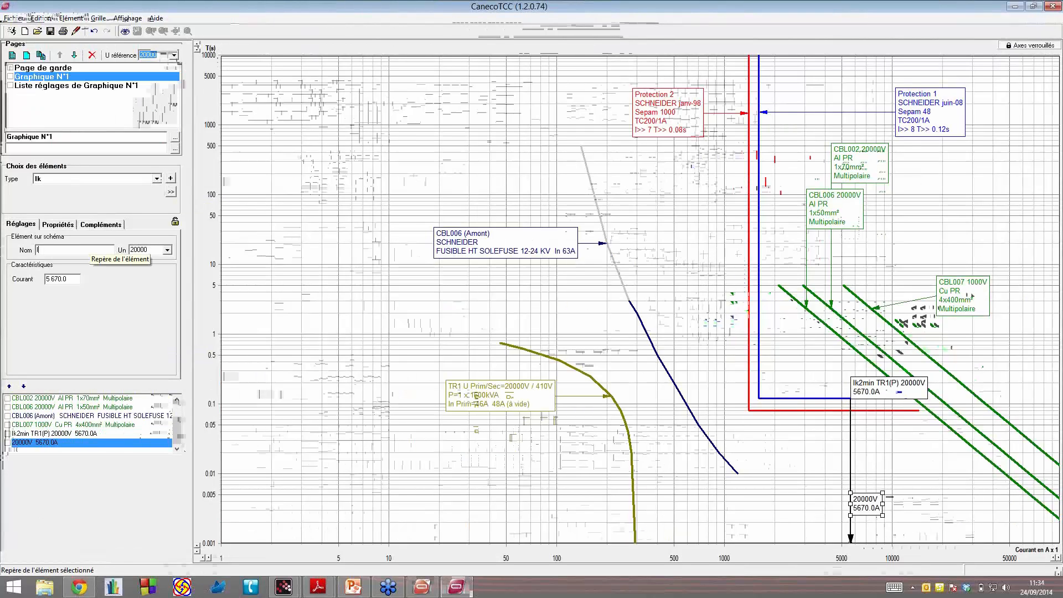
text(k2min)
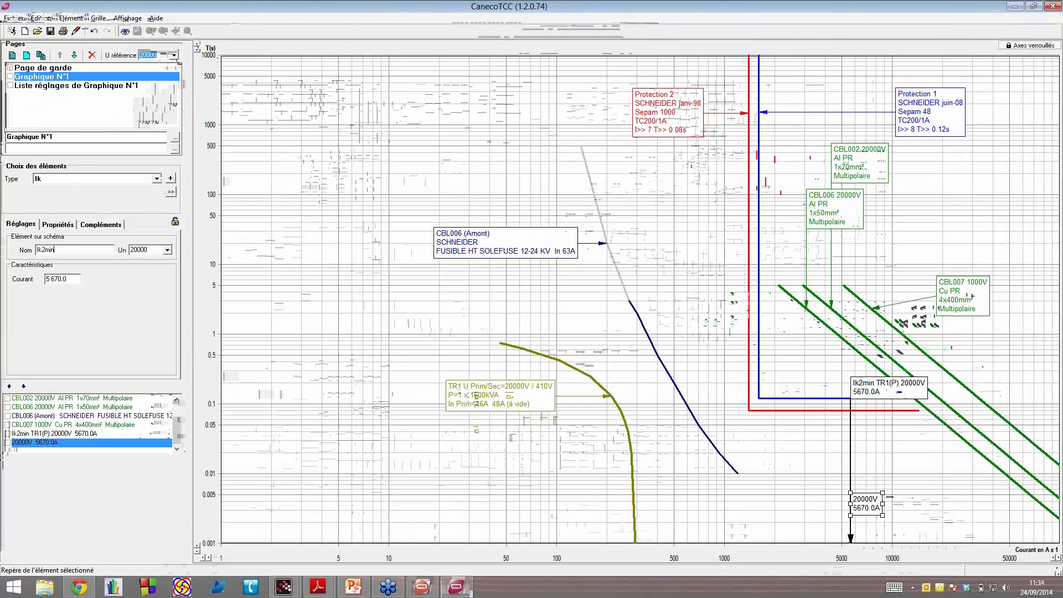
text( TG)
key(BackSpace)
key(BackSpace)
key(BackSpace)
key(BackSpace)
key(BackSpace)
key(BackSpace)
key(BackSpace)
key(BackSpace)
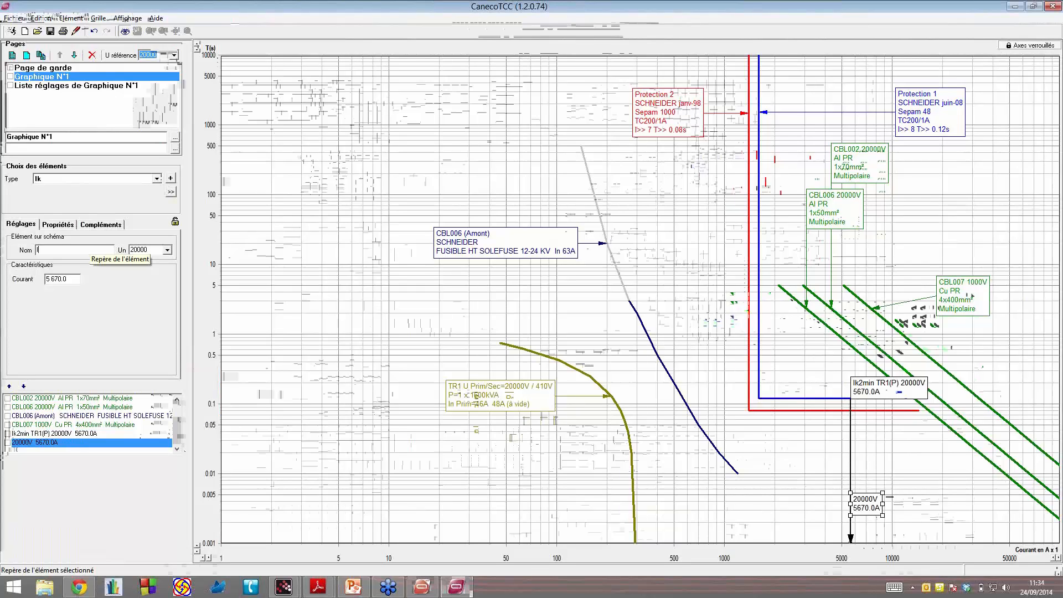
text(k2min TGBT)
Step: Set Ik2min TGBT's voltage to 400 V and current to 25000 A, and raise its label beside the fuse curve
key(Tab)
text(400)
key(Tab)
text(2)
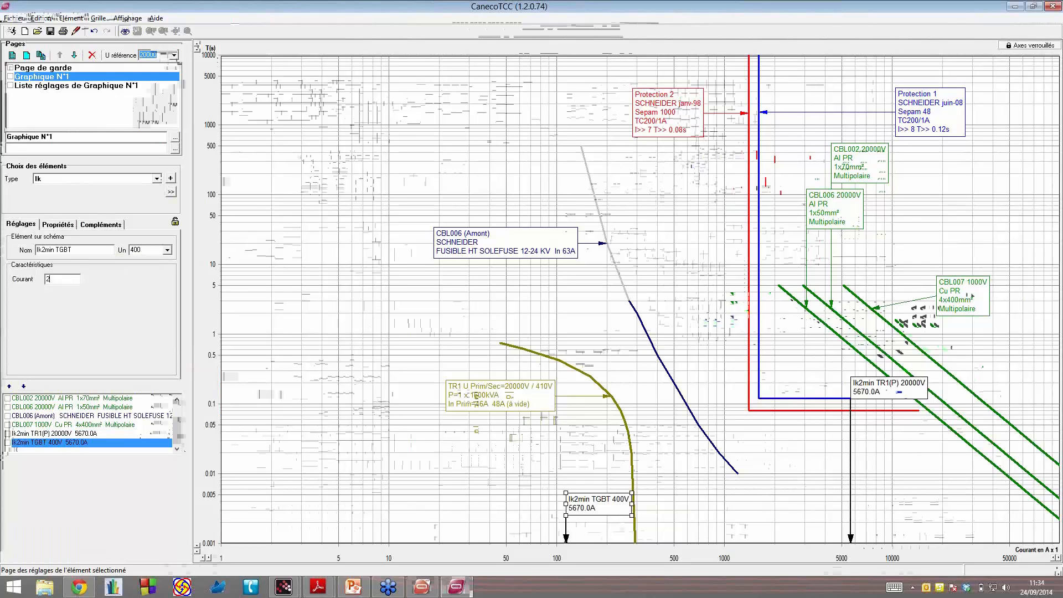
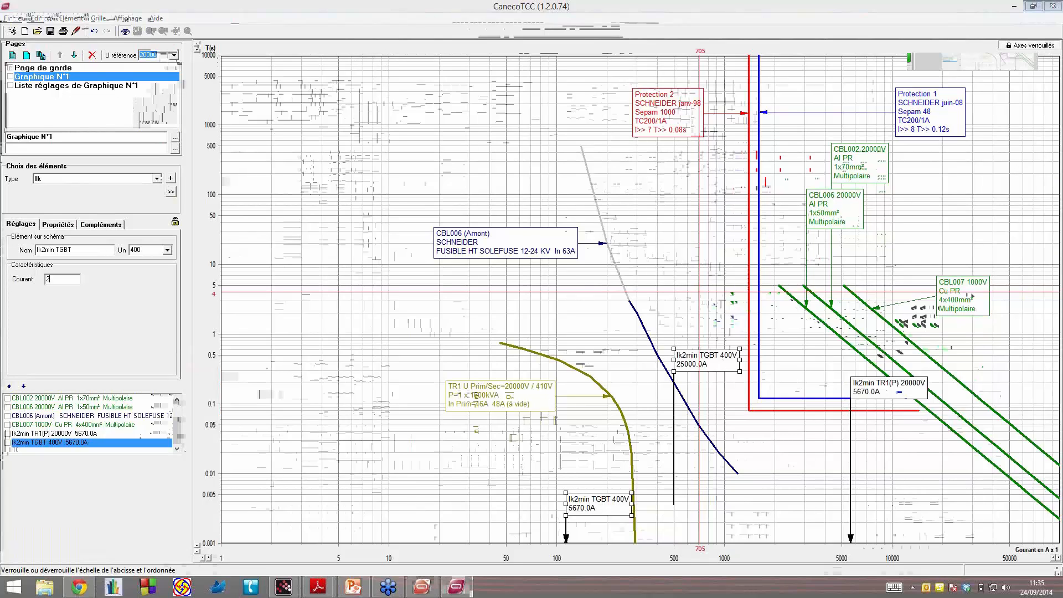
drag(722, 358, 722, 350)
drag(714, 360, 714, 346)
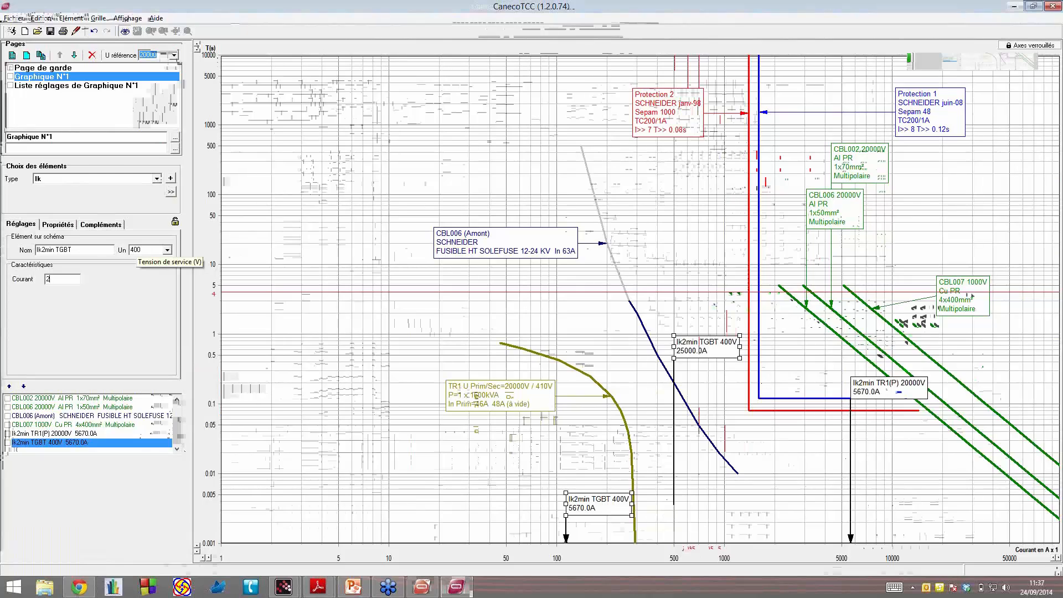
Step: Start adding a Disjoncteur BT element to Graphique N°1 and open the moulded-case breaker catalogue
click(500, 395)
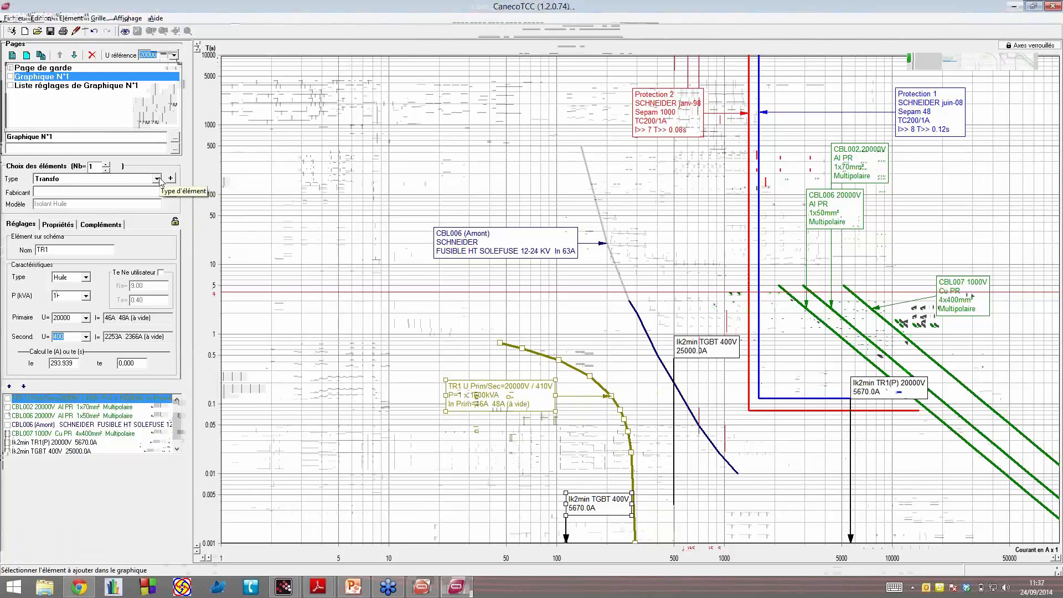
click(111, 179)
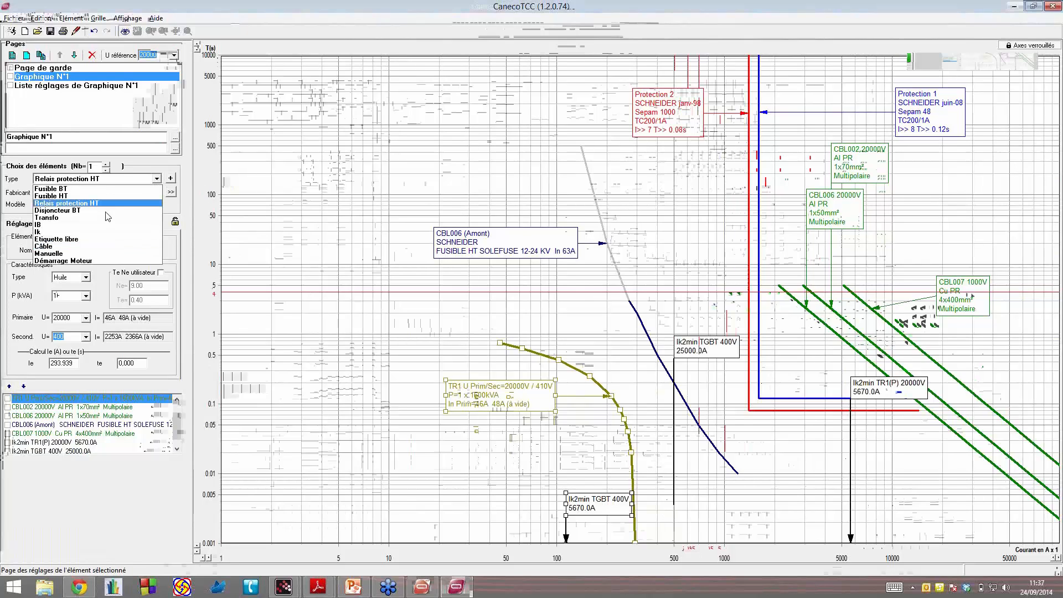
click(105, 210)
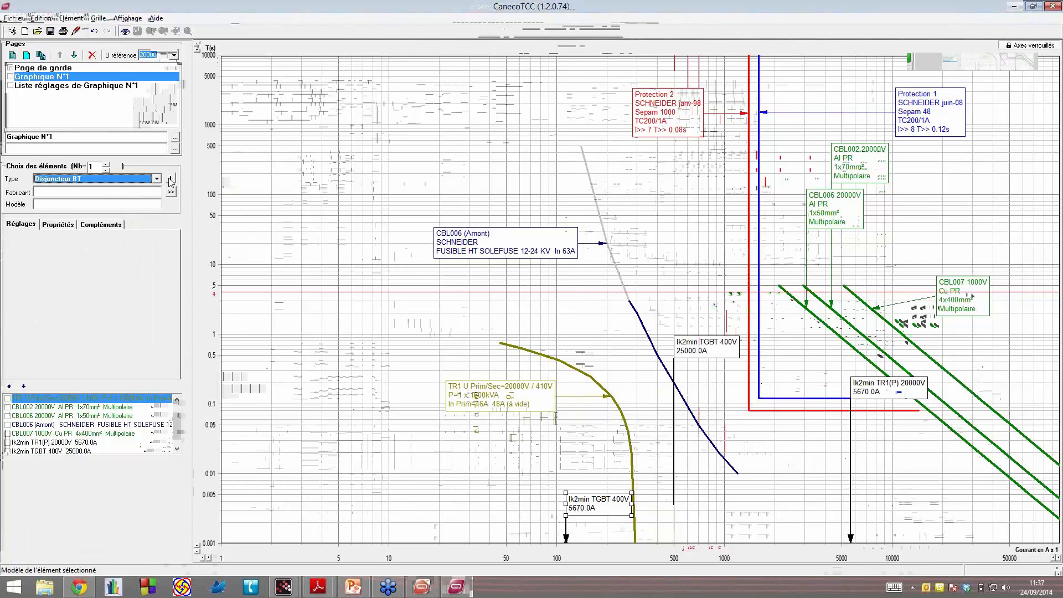
click(171, 180)
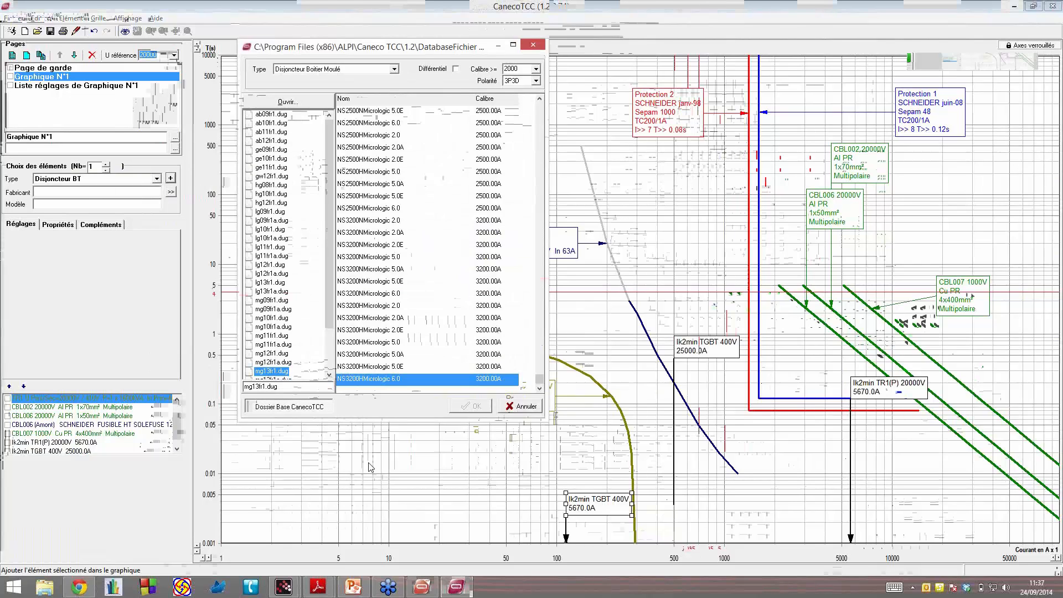
Step: Switch to Caneco HT and examine the 400 V TGBT board and its incoming breaker below TR1
click(419, 592)
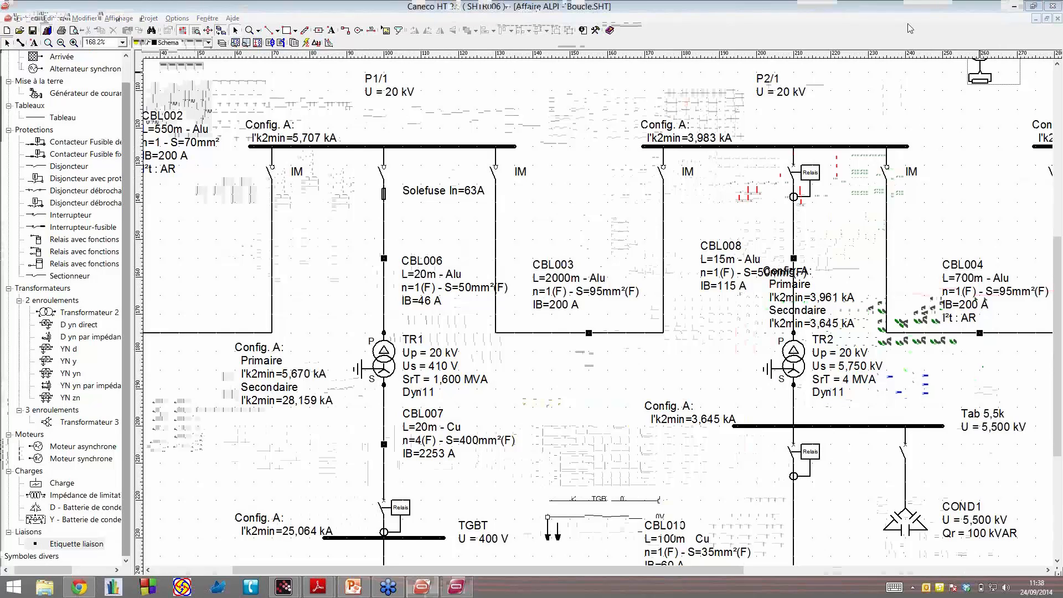
click(384, 557)
click(384, 556)
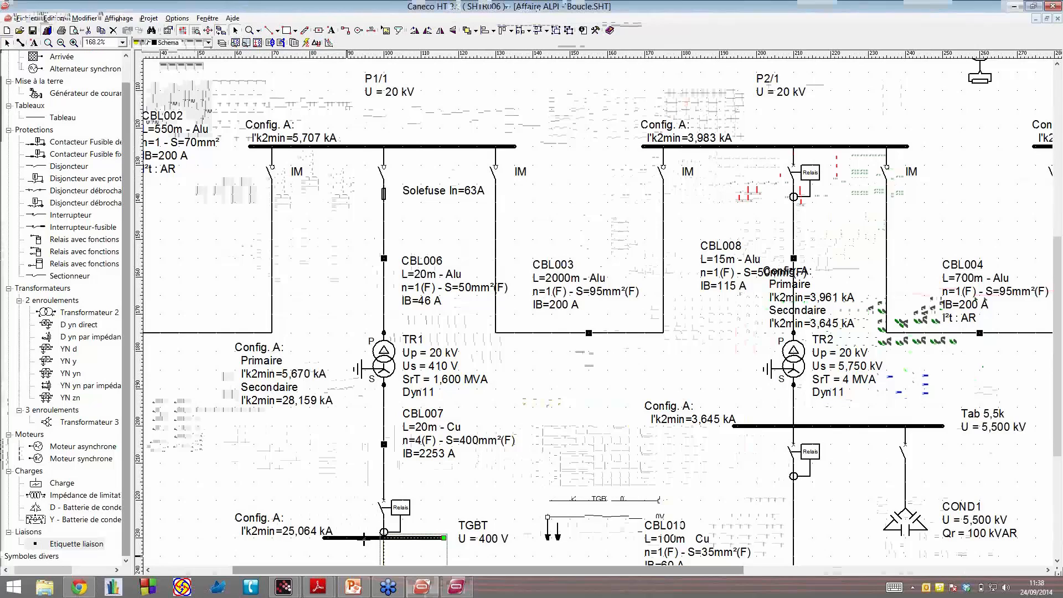
click(908, 23)
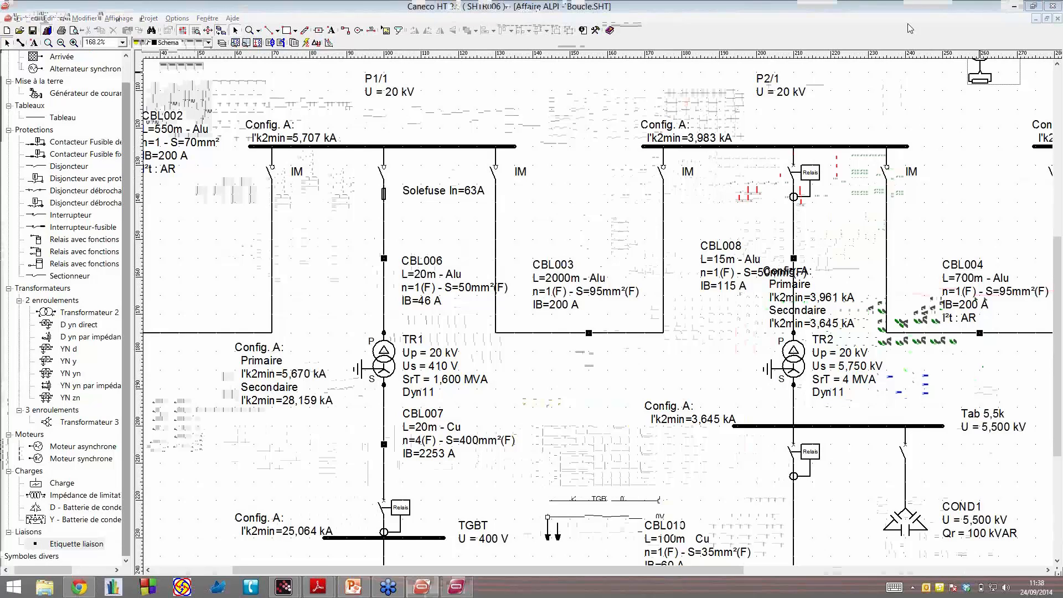
click(375, 536)
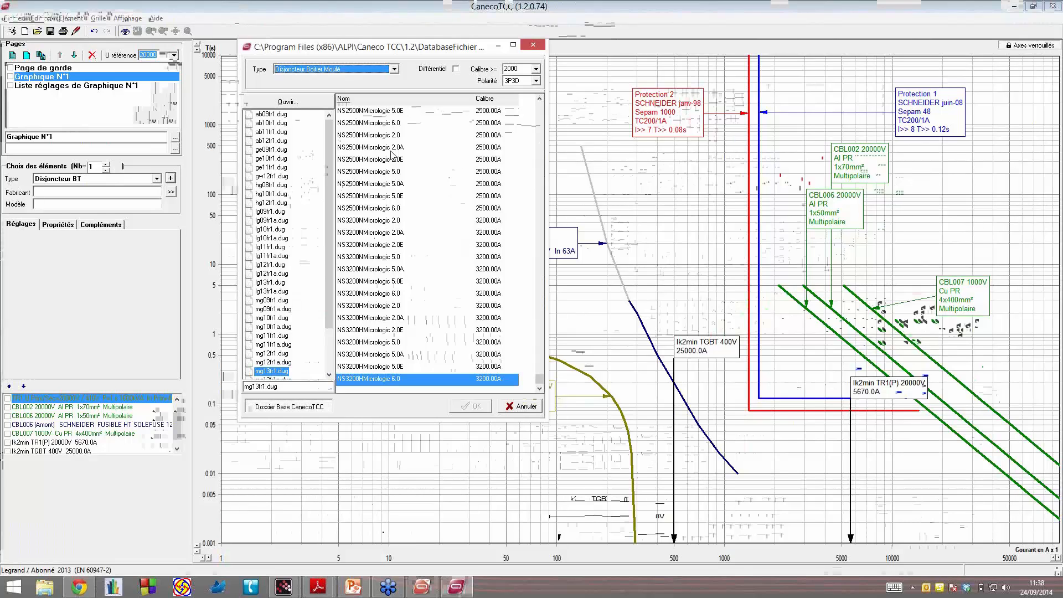
Step: Filter the breaker catalogue to ratings from 2500 A, insert the NS2500N Micrologic 5.0, and place its label left of its curve
click(417, 125)
scroll(416, 149, up, 3)
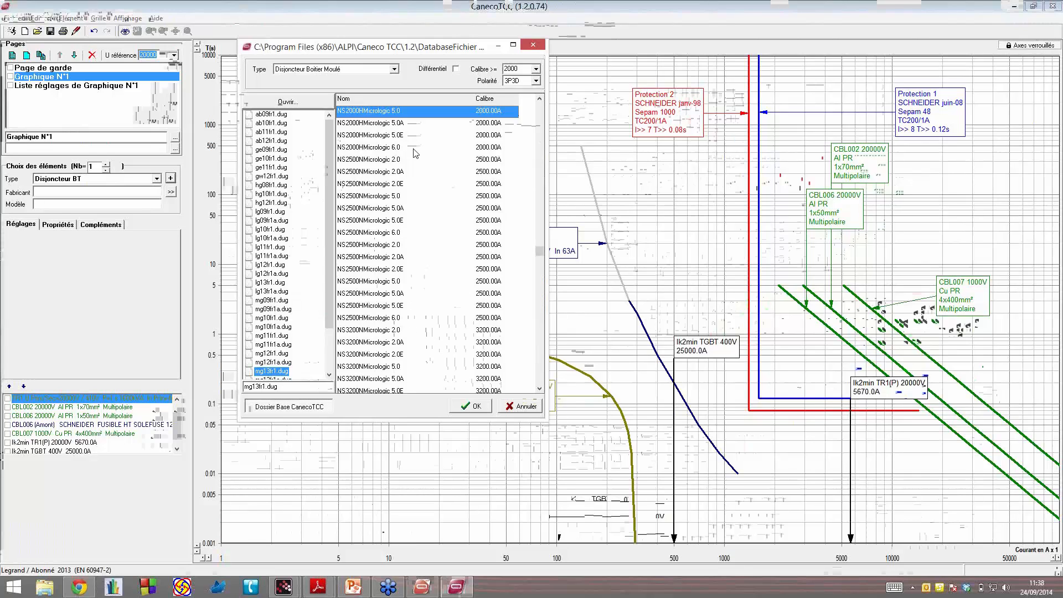
scroll(416, 154, up, 2)
click(536, 70)
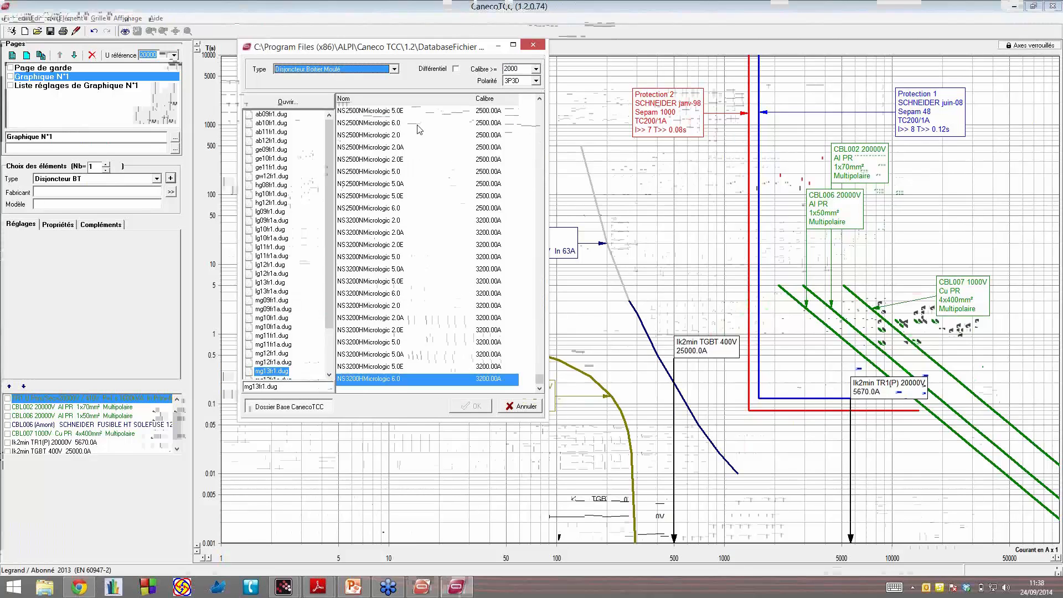
click(536, 69)
click(520, 137)
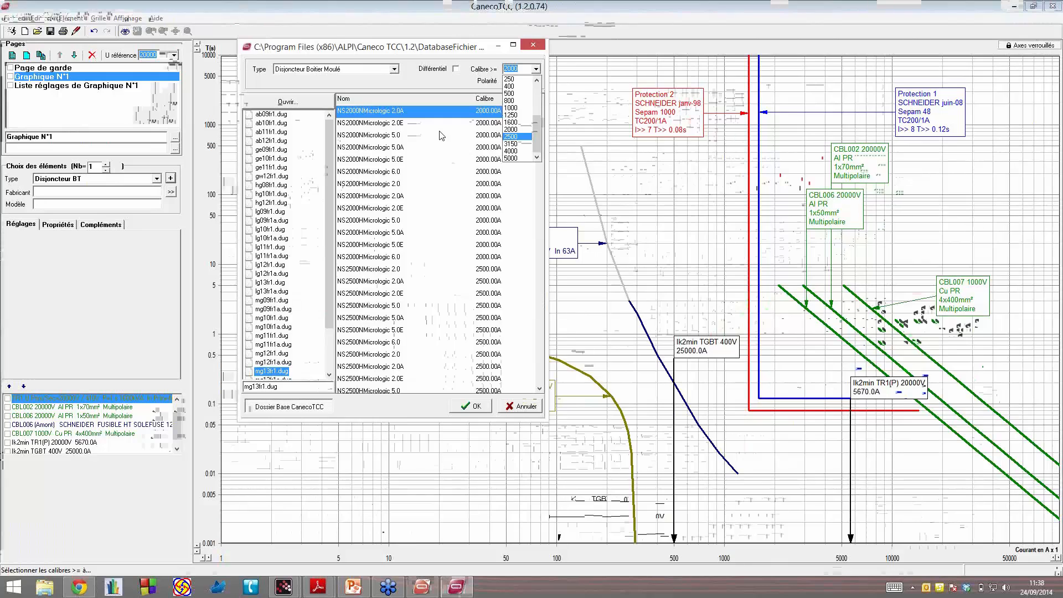
scroll(416, 153, up, 1)
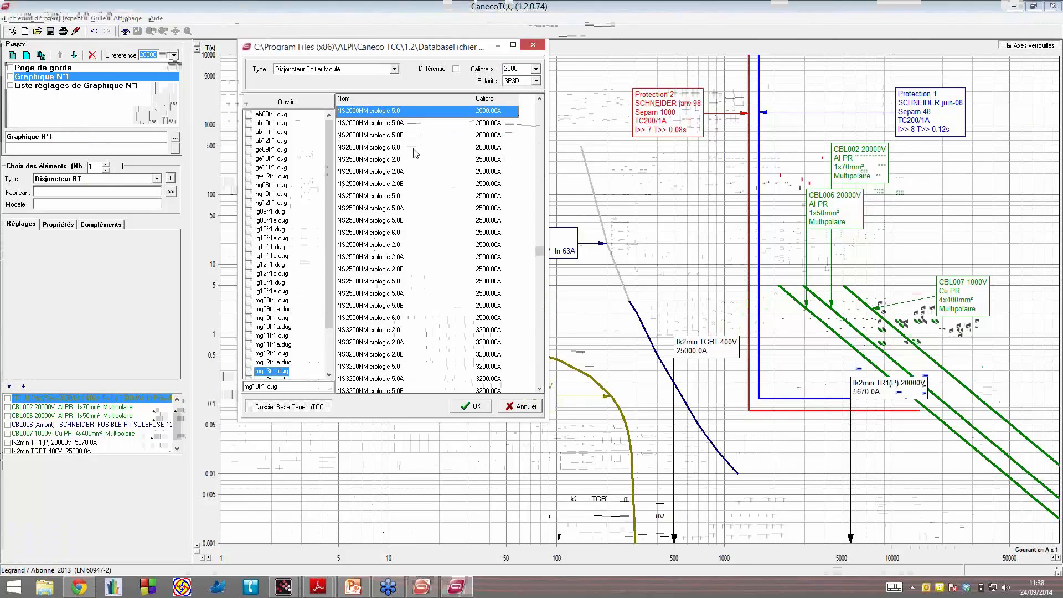
scroll(416, 153, down, 1)
click(387, 146)
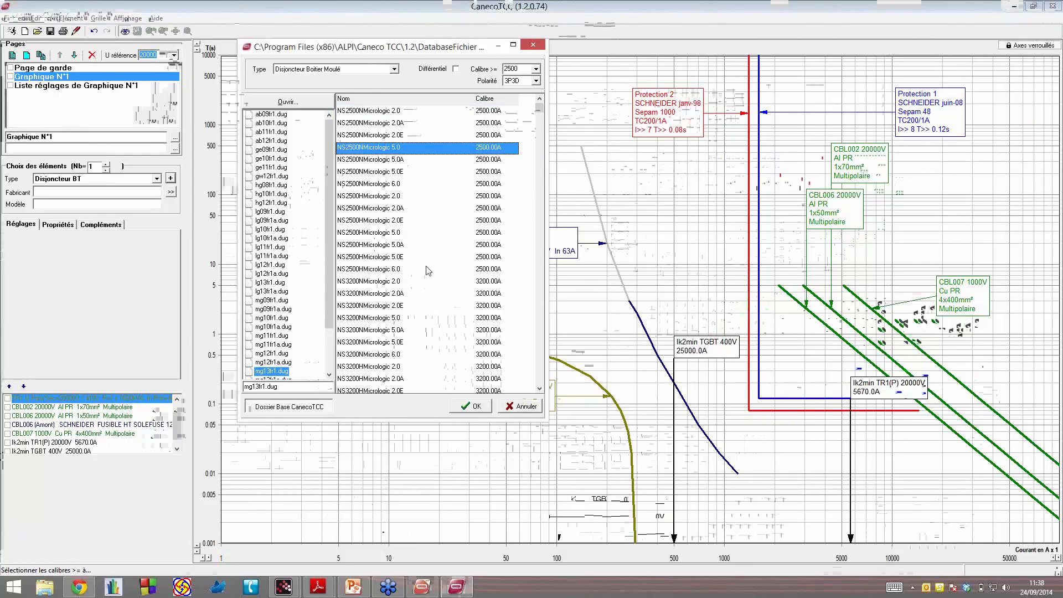
click(473, 410)
key(Return)
drag(583, 333, 409, 78)
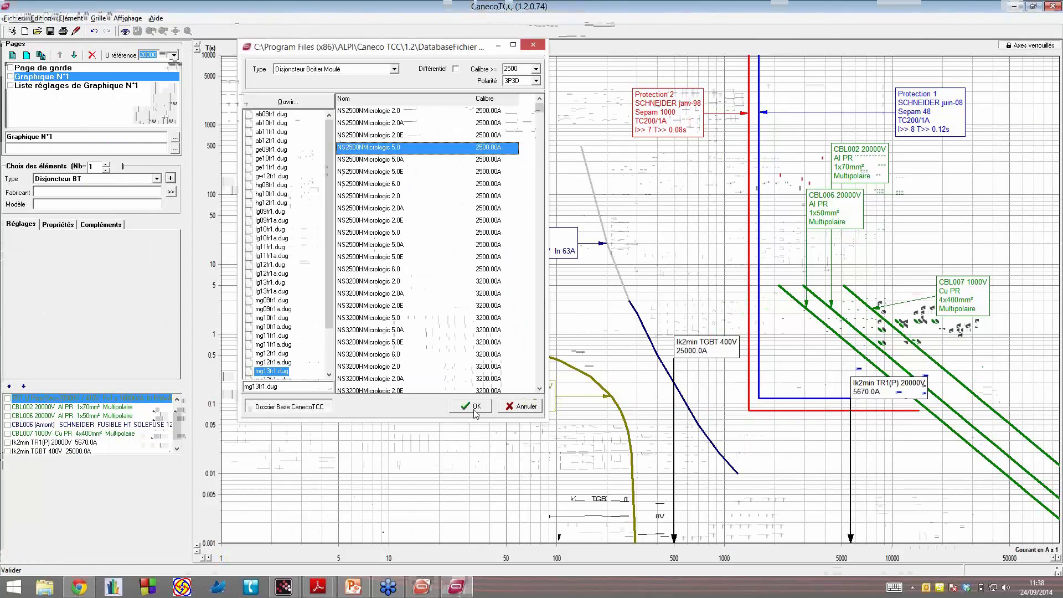
click(474, 408)
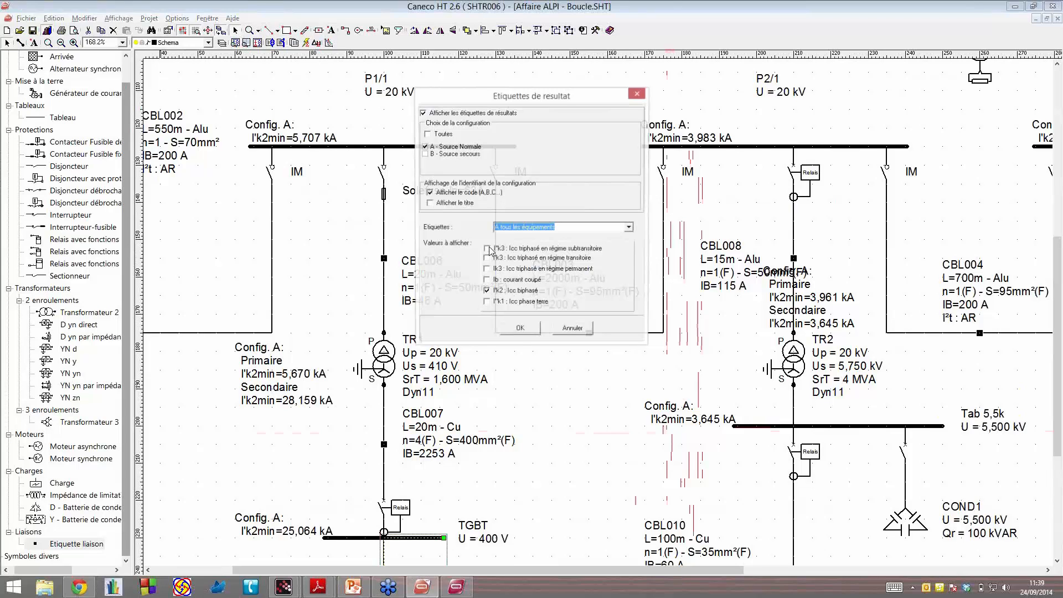
Step: Apply the result label settings in Caneco HT, then return to Caneco TCC and add a 400 V Ik element to Graphique N°1
click(520, 329)
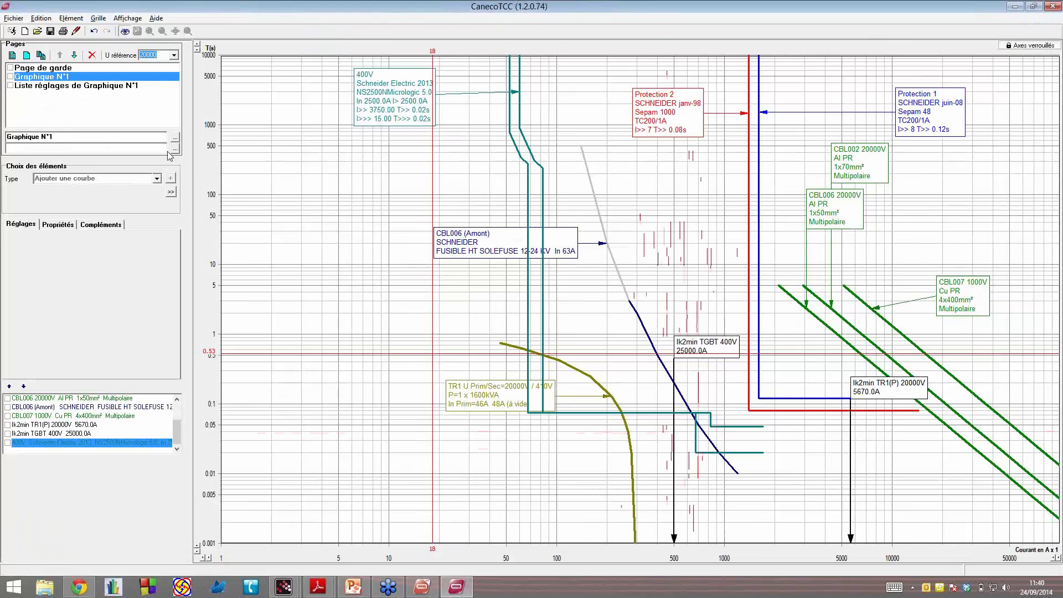
click(157, 178)
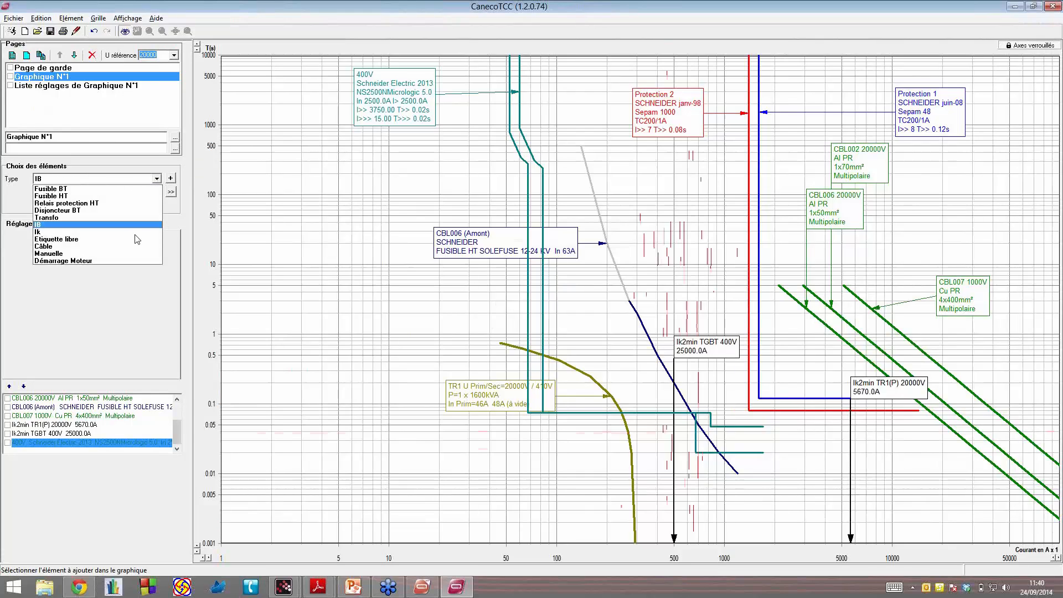
click(133, 232)
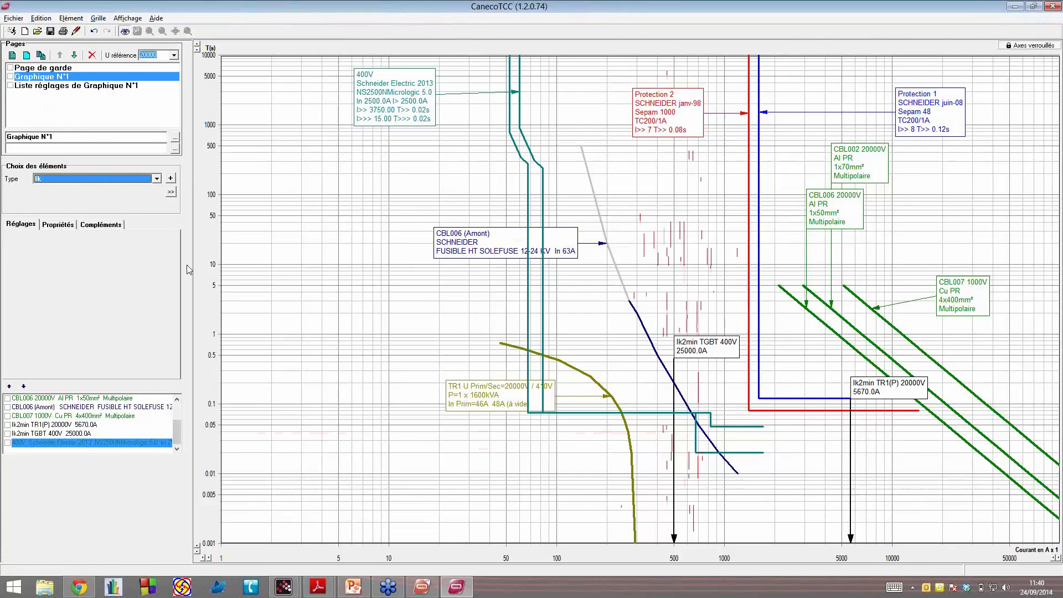
click(171, 179)
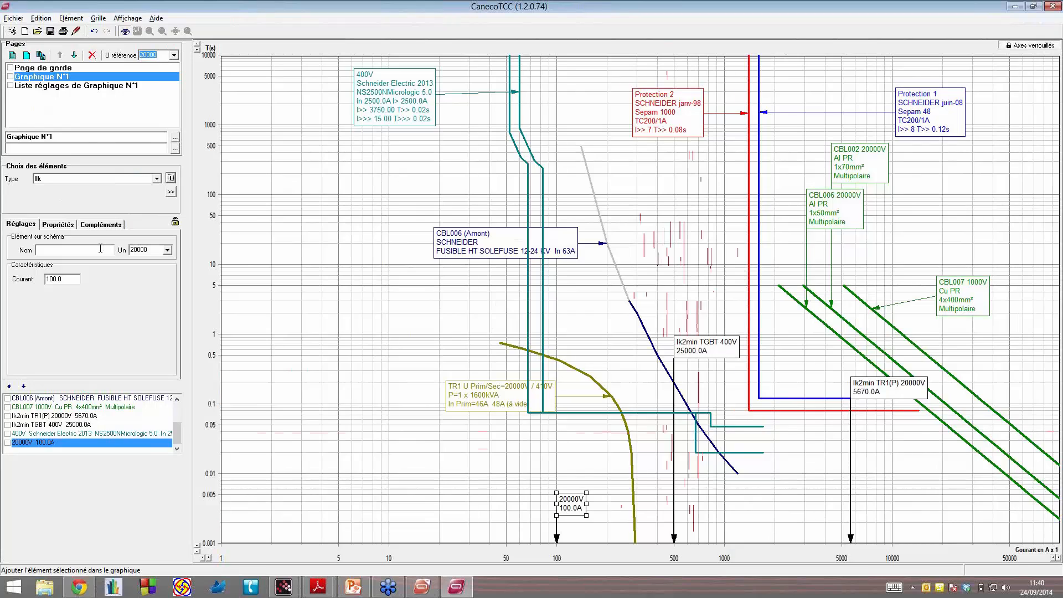
text(386)
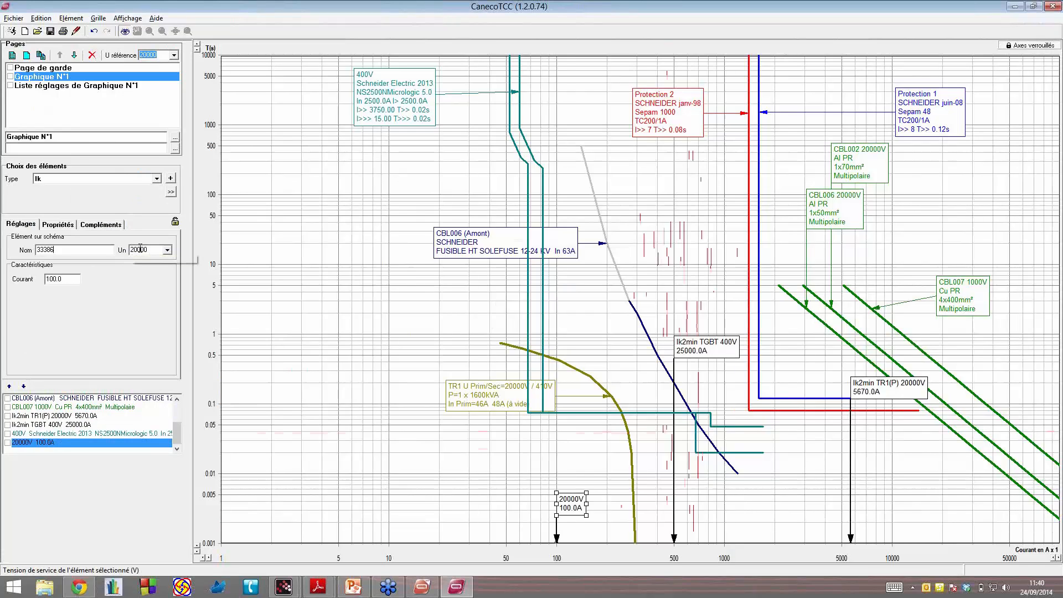
double_click(140, 248)
text(400)
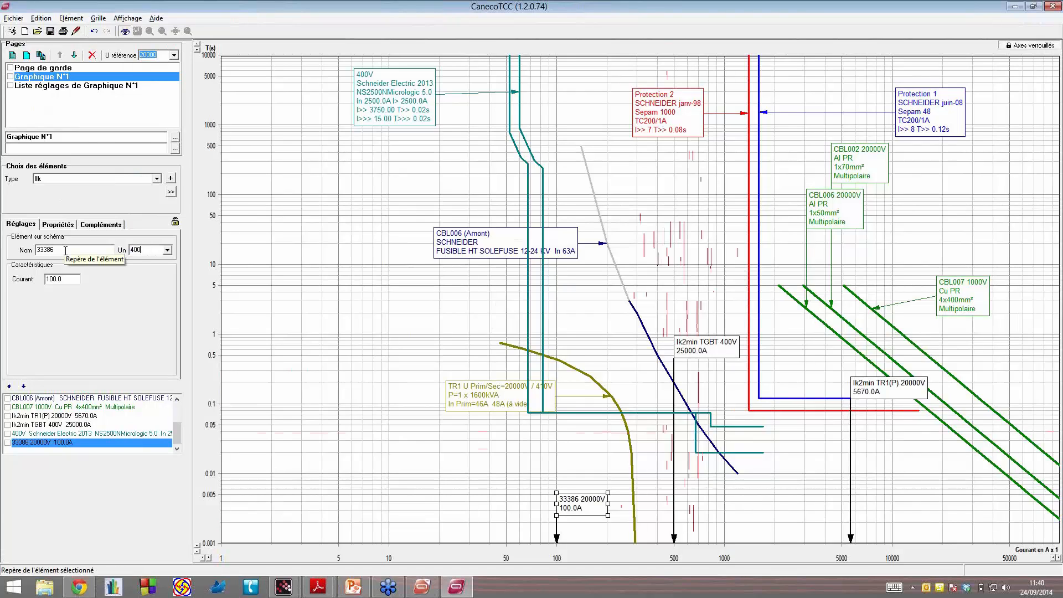
Step: Set the new 400 V Ik element's current to 33386 A
click(65, 276)
key(Tab)
text(3338)
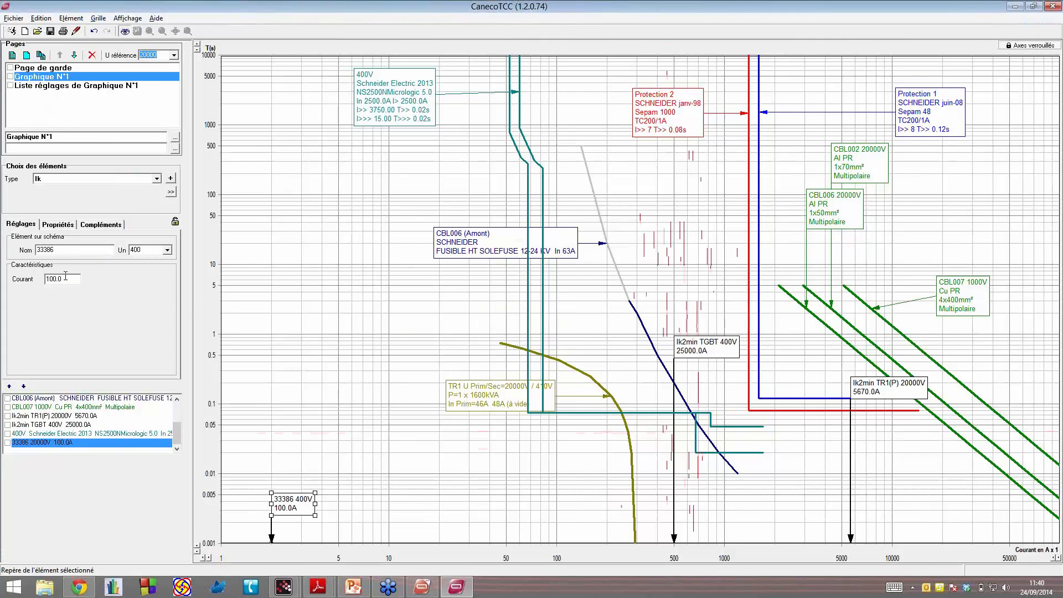
text(6)
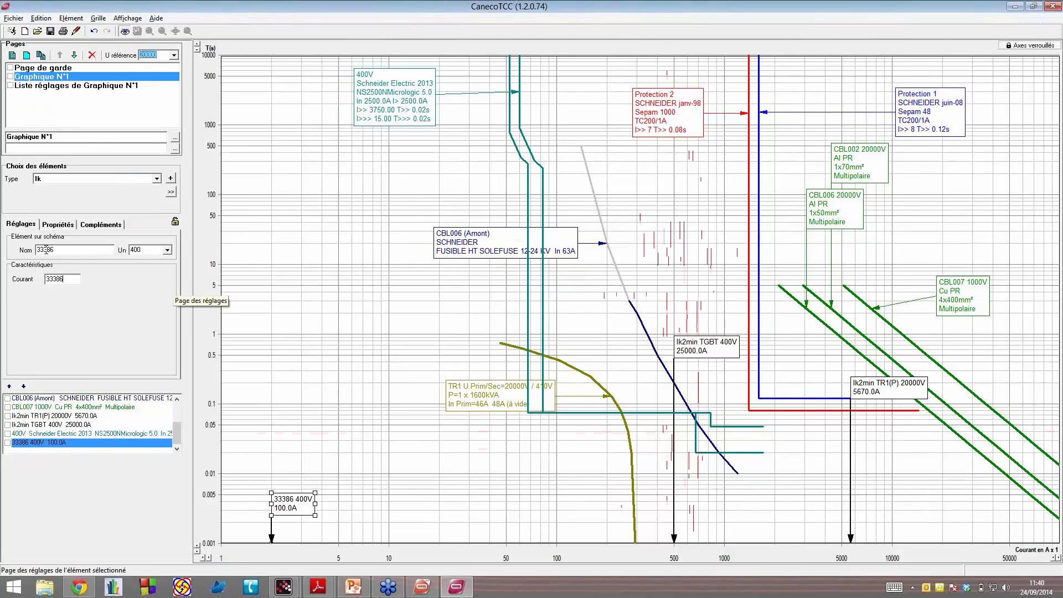
Step: Rename the 33386 A element as Ik3max TGBT and raise its label to just below the Ik2min TGBT label
key(Tab)
text(Ik)
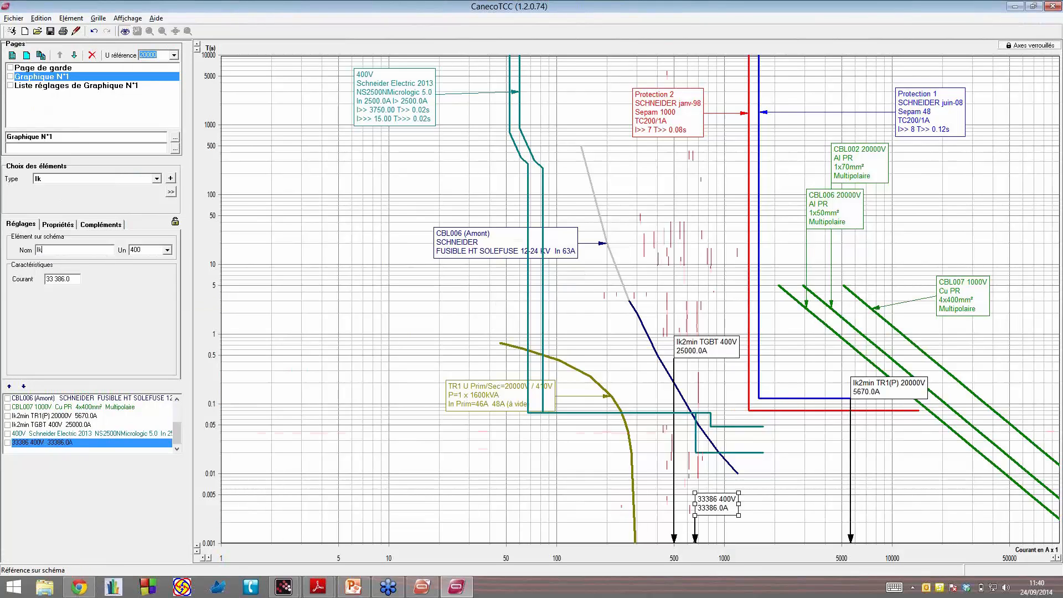
text(3max TGB)
key(ctrl+z)
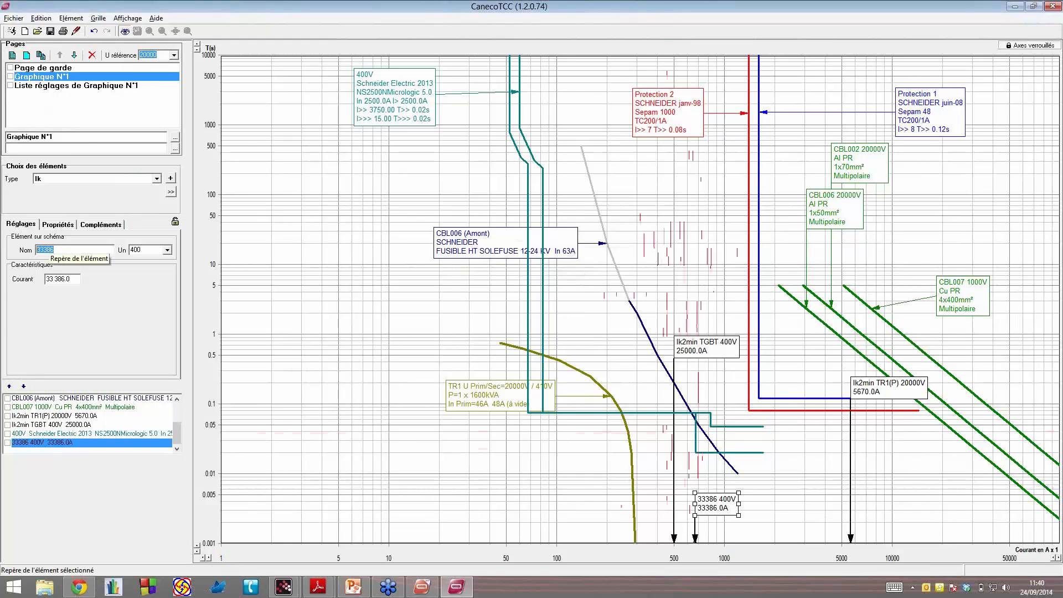
text(T)
key(Return)
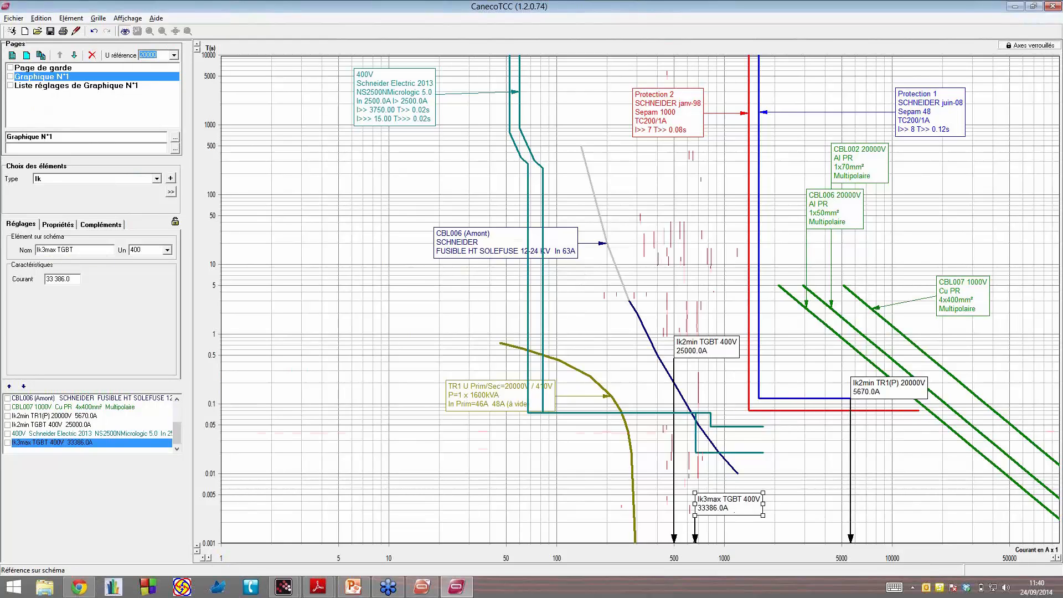
drag(735, 512, 704, 439)
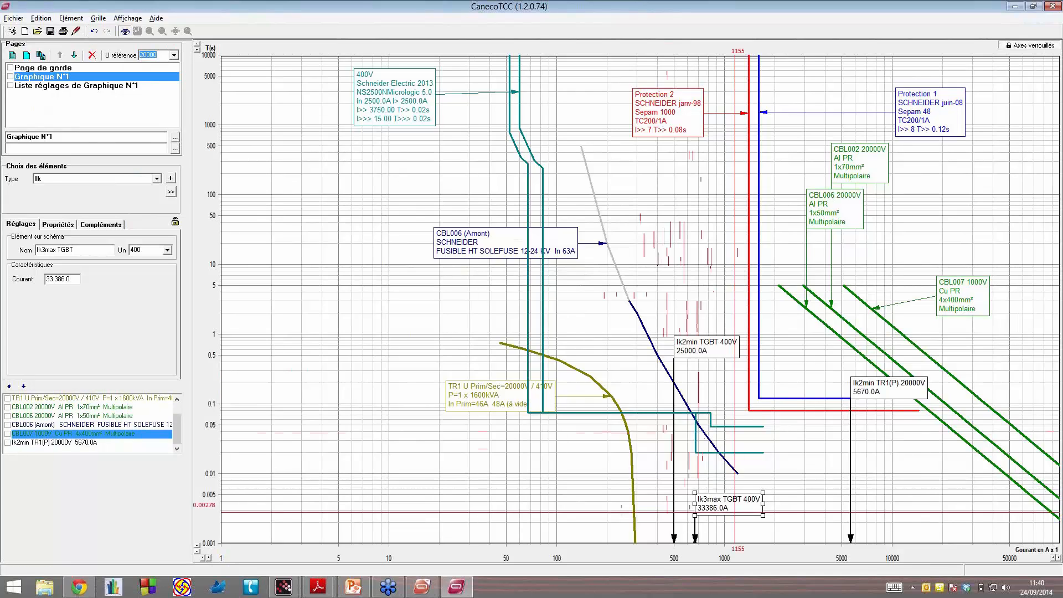
drag(735, 512, 734, 403)
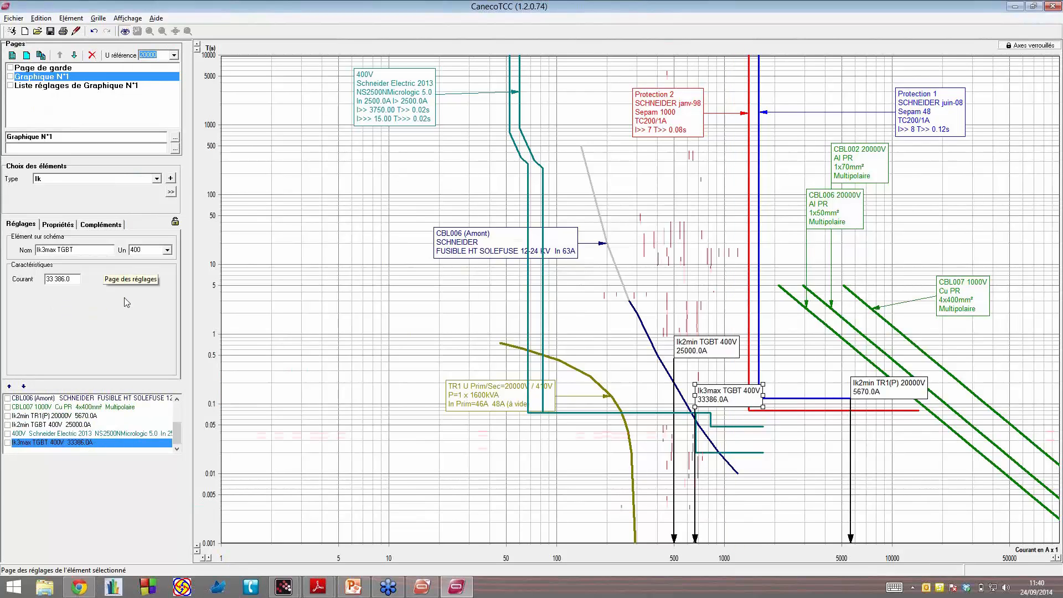
Step: Select the NS2500N Micrologic 5.0 breaker and open its I>> threshold current for editing
click(123, 434)
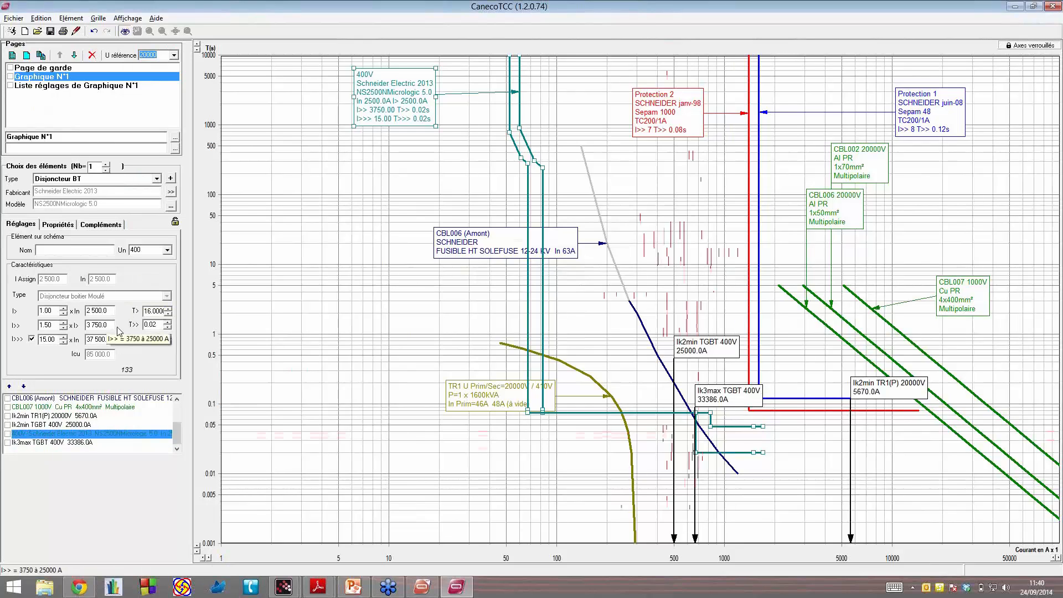
drag(110, 325, 83, 320)
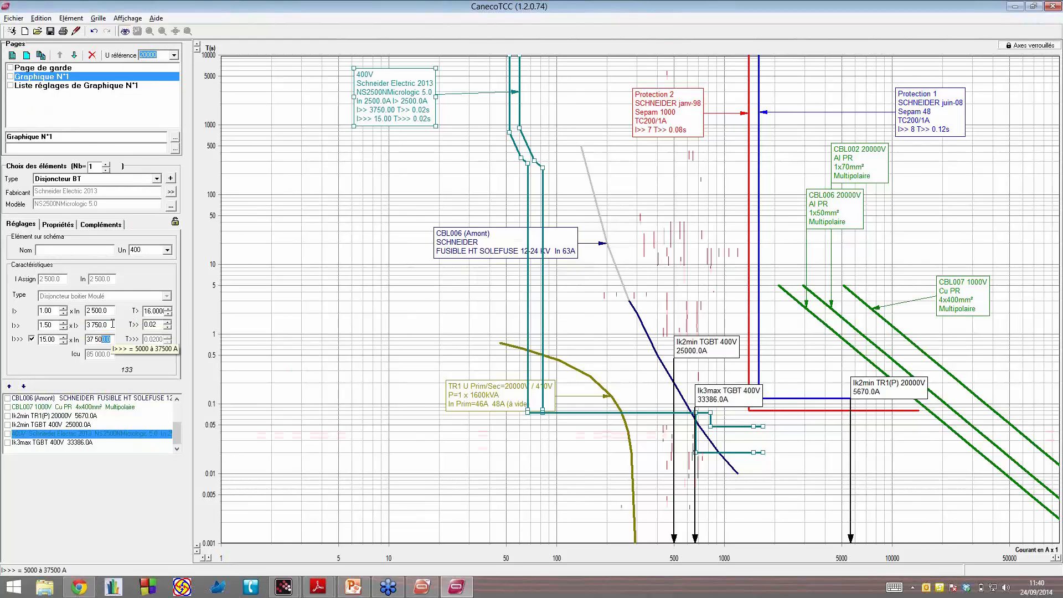
drag(111, 325, 83, 325)
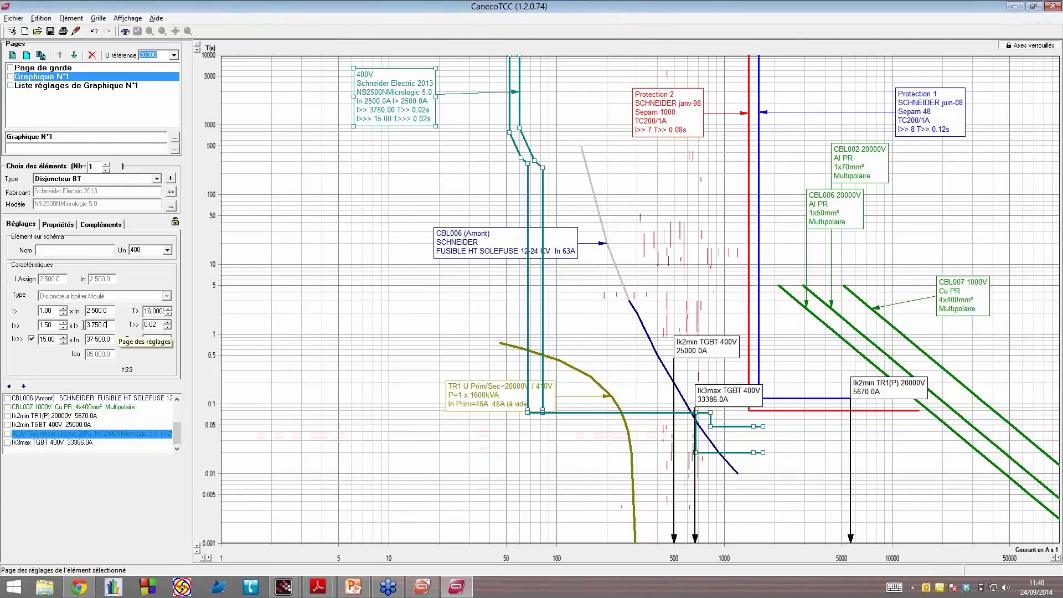